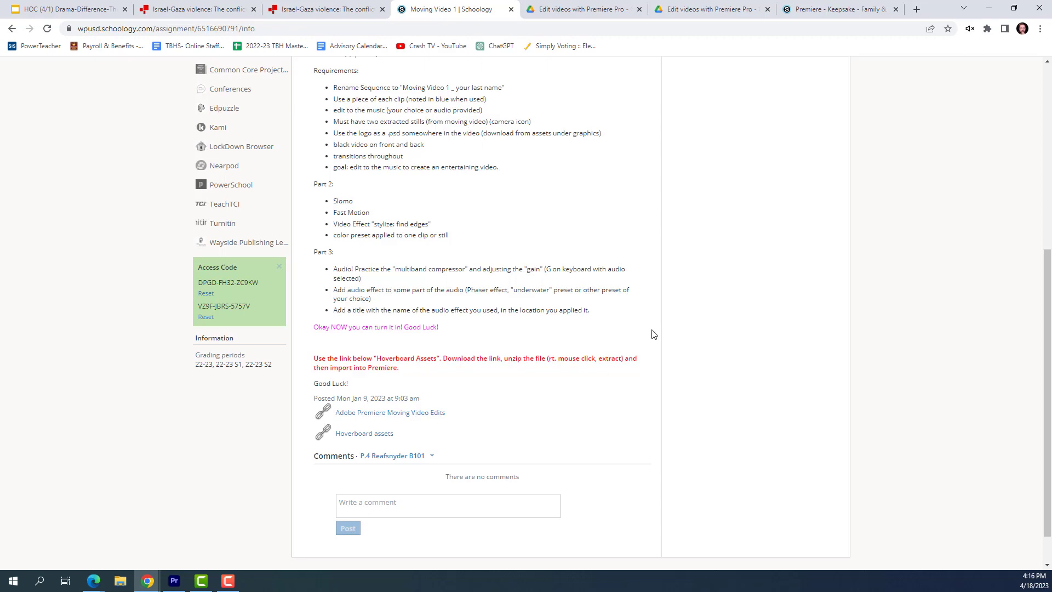
- Open the Hoverboard assets link from the Moving Video 1 assignment and close the two older duplicate Drive folder tabs
scroll(652, 335, "up", 6)
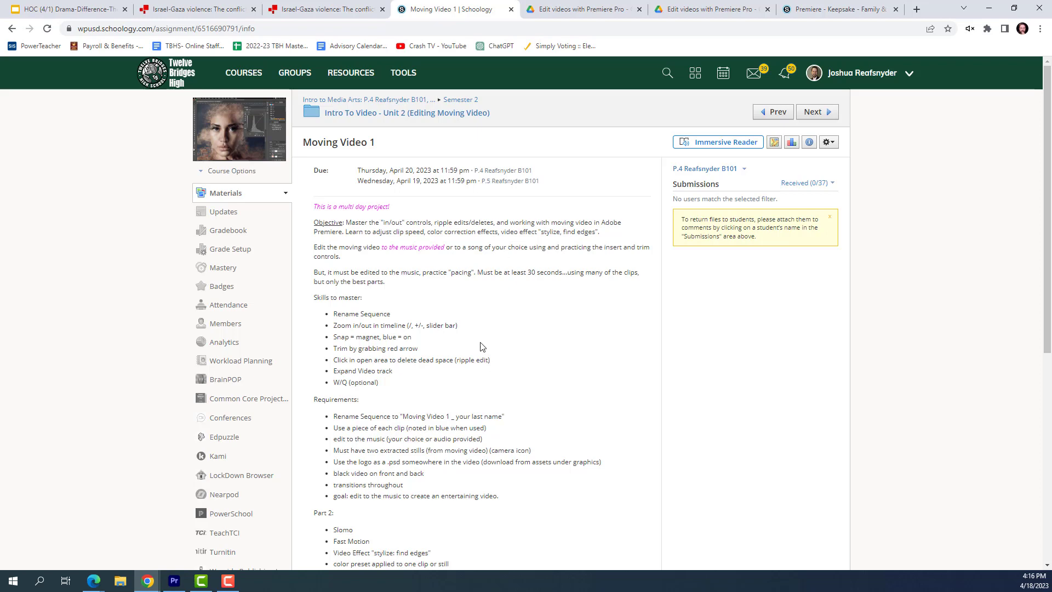
scroll(473, 362, "down", 5)
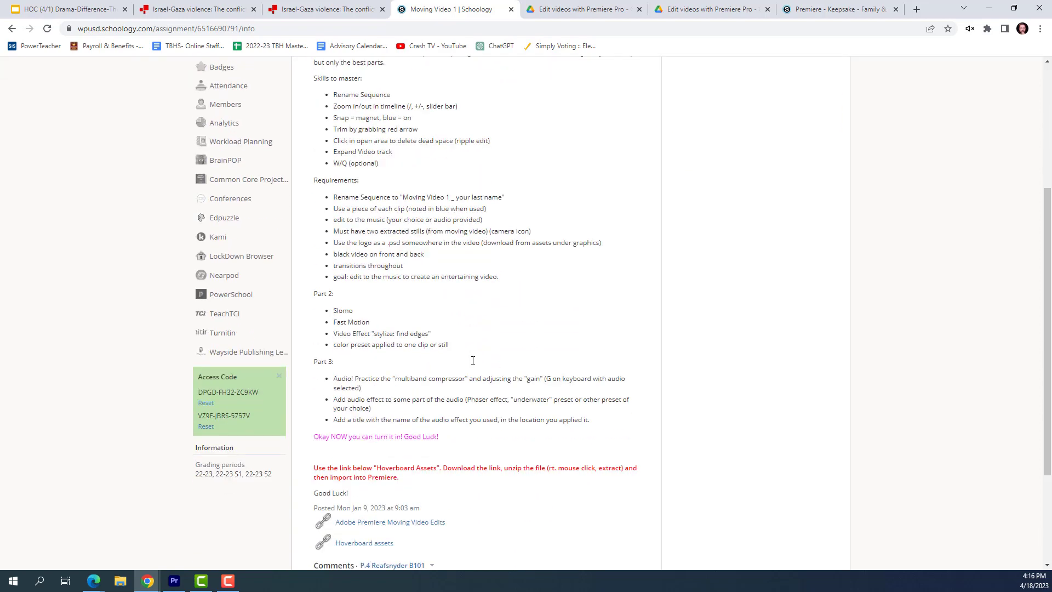
scroll(470, 364, "up", 5)
scroll(523, 387, "down", 1)
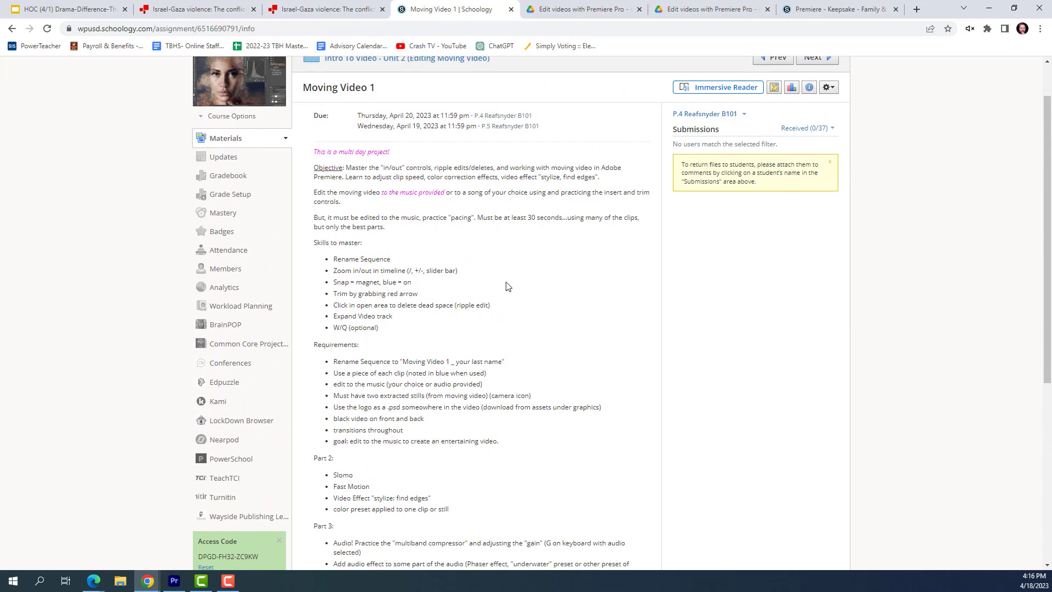
scroll(507, 286, "down", 4)
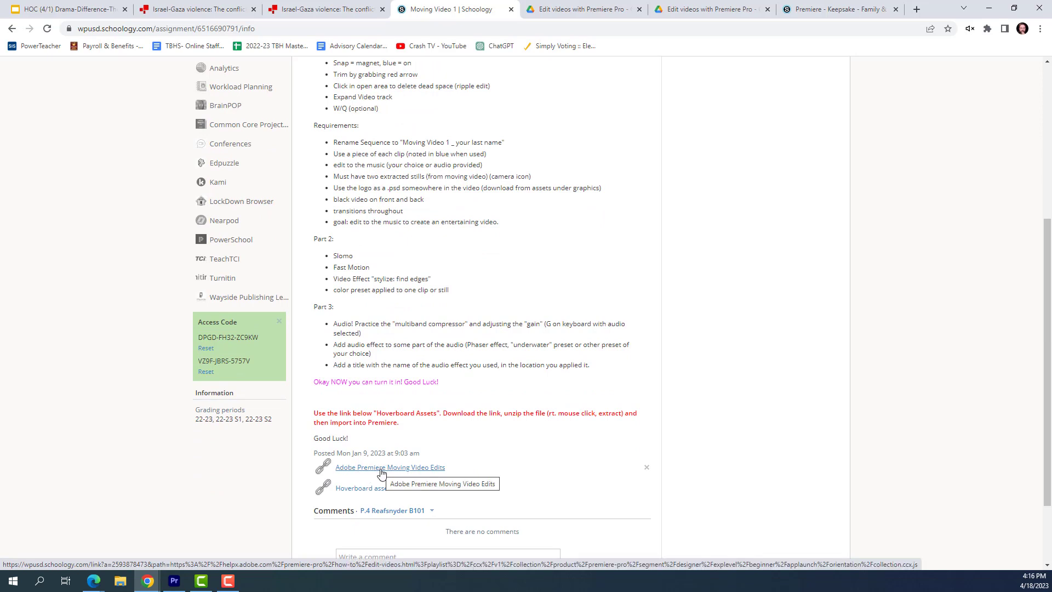
left_click(357, 489)
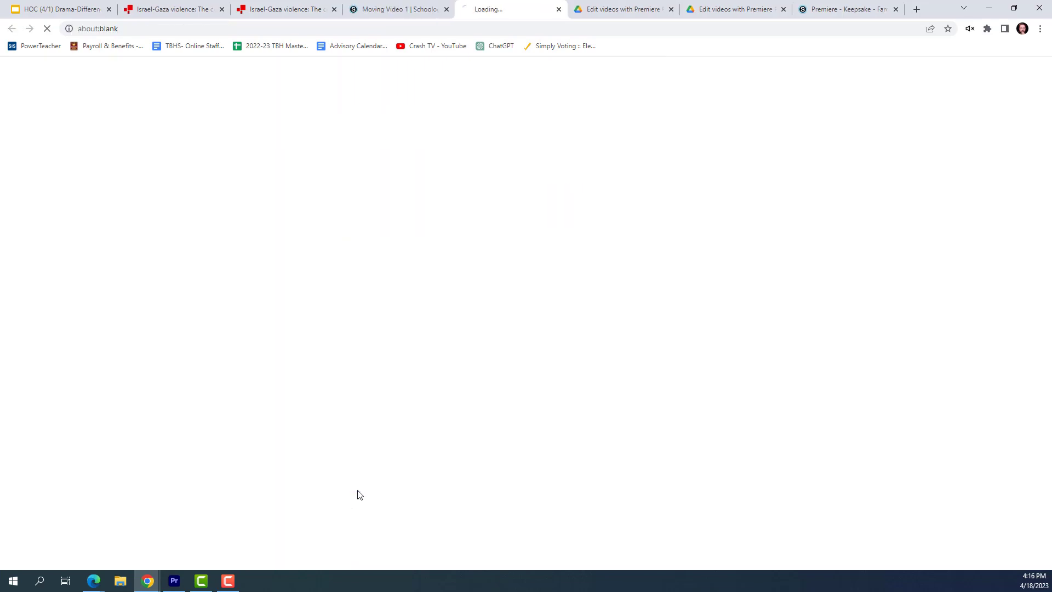
left_click(671, 9)
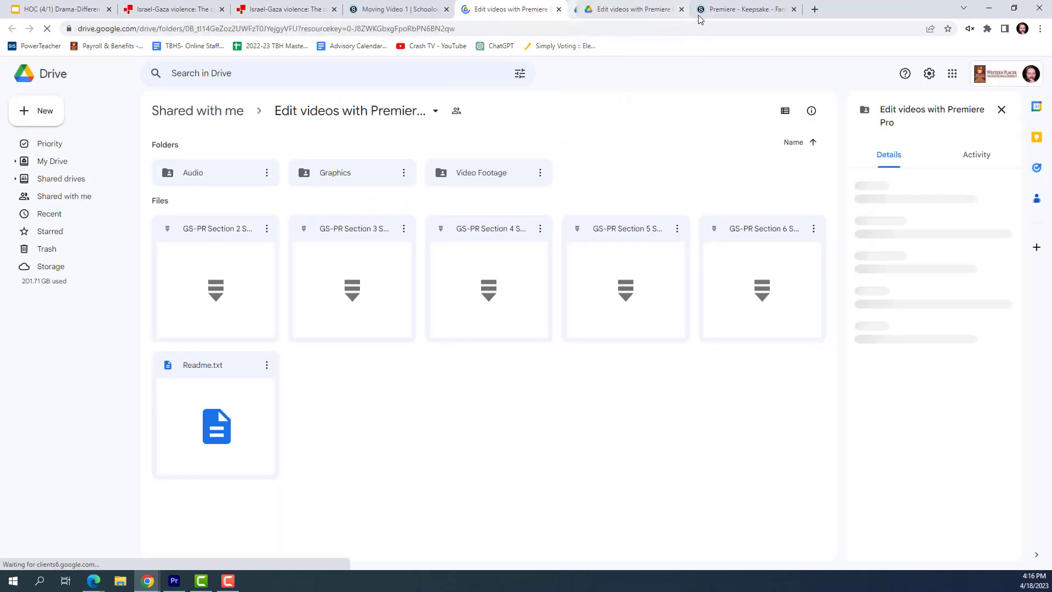
left_click(671, 9)
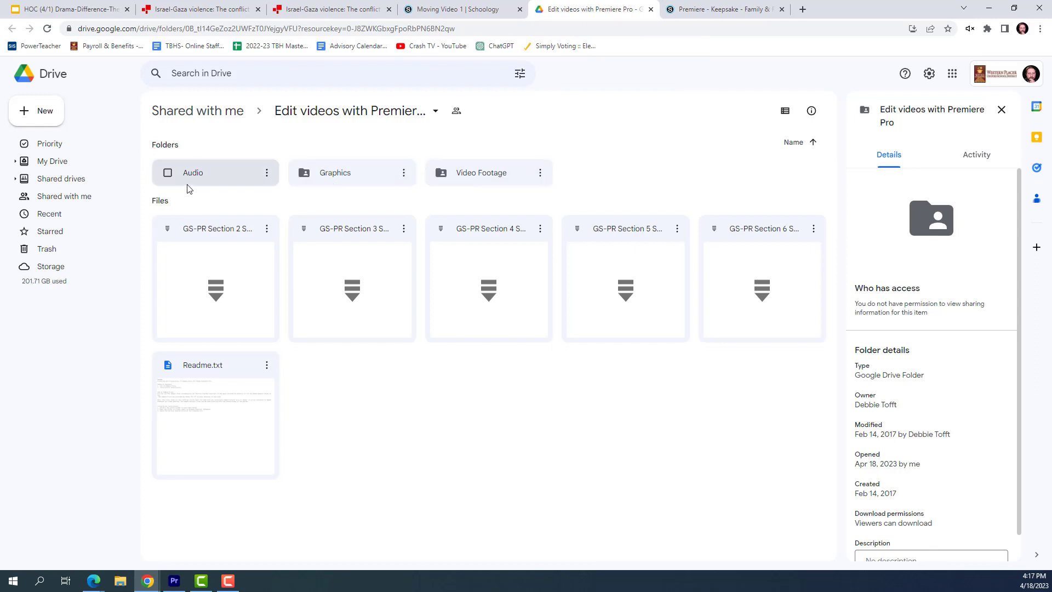
left_click(541, 174)
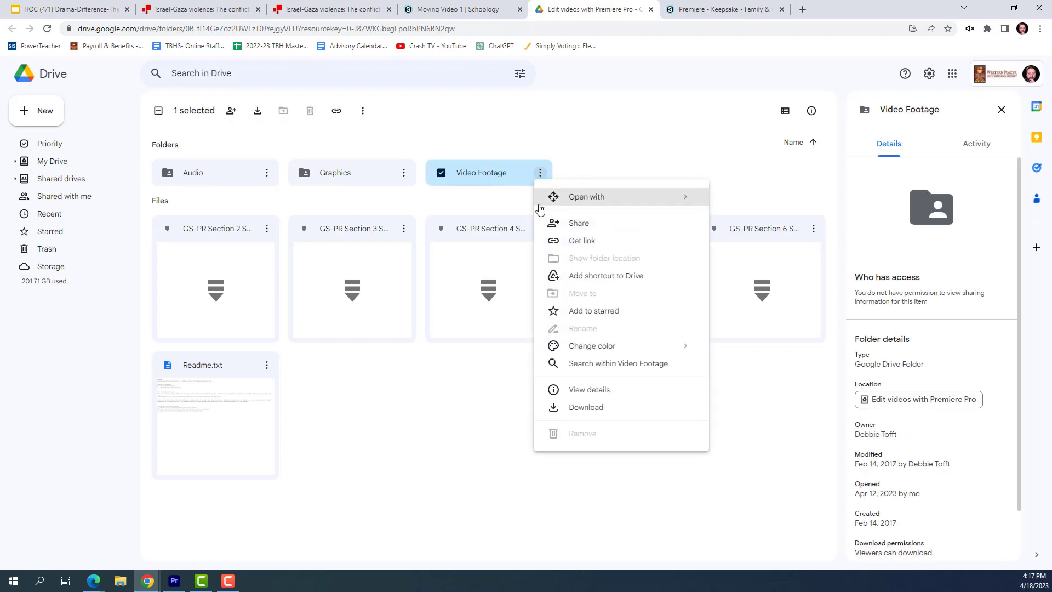
left_click(578, 407)
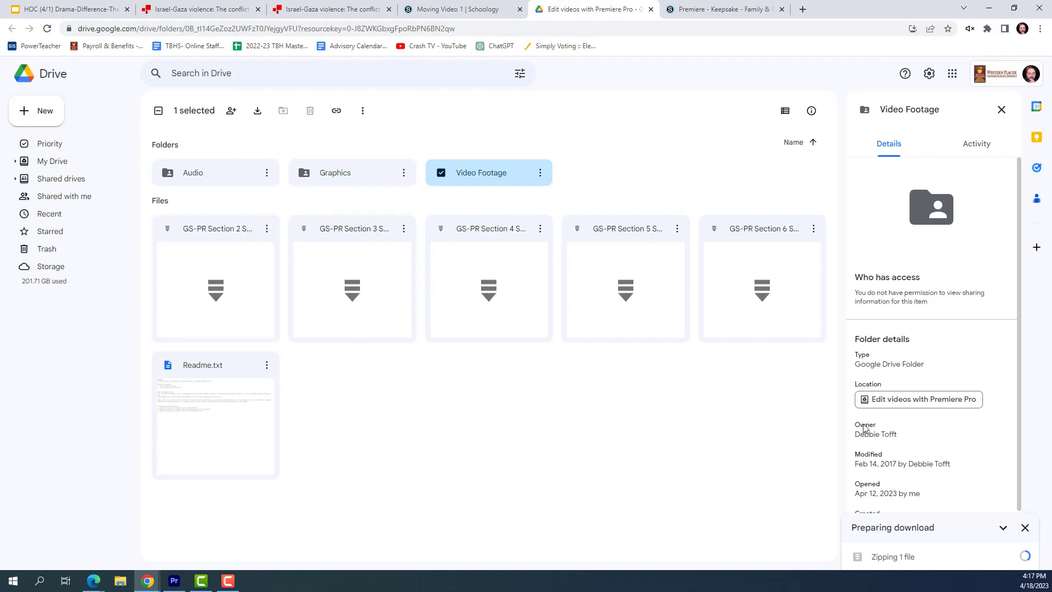
left_click(404, 172)
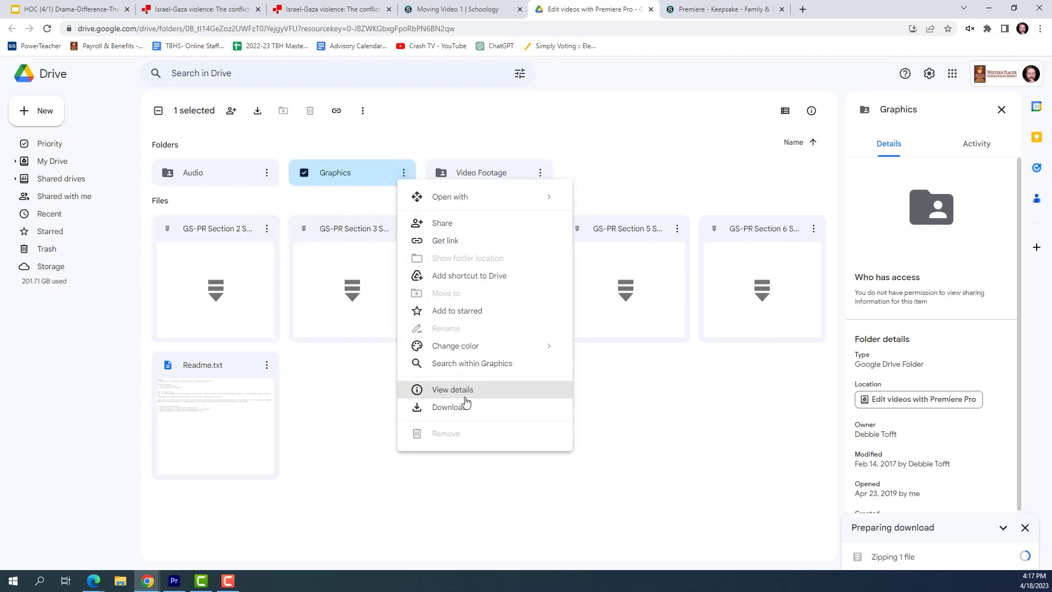
left_click(284, 195)
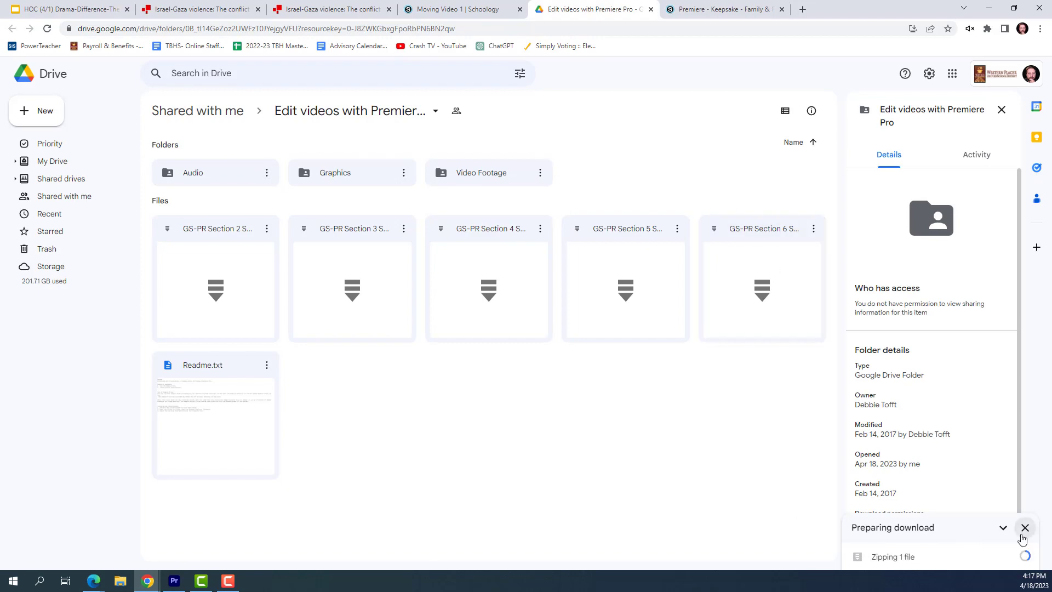
left_click(1025, 528)
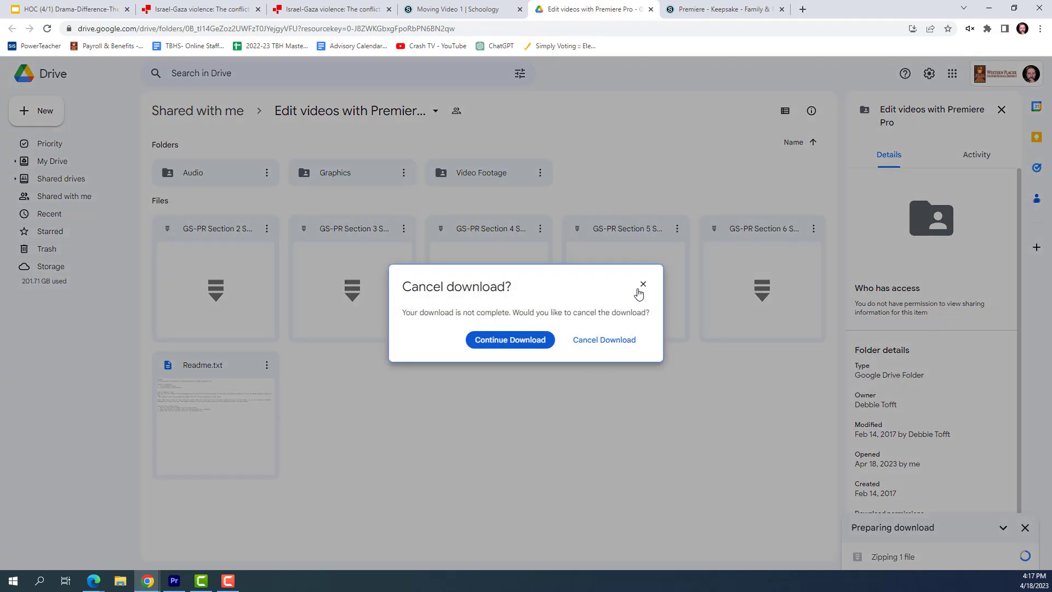
left_click(643, 286)
left_click(1025, 528)
left_click(603, 341)
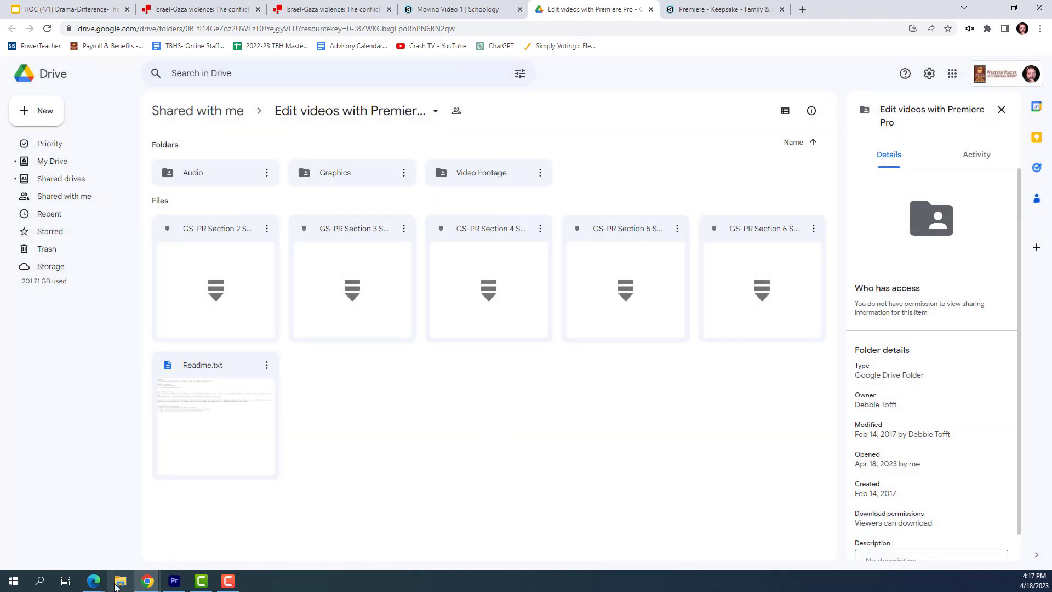
- Switch to File Explorer and extract the Video Footage zip in Downloads to its default folder, replacing the files in the destination
left_click(116, 585)
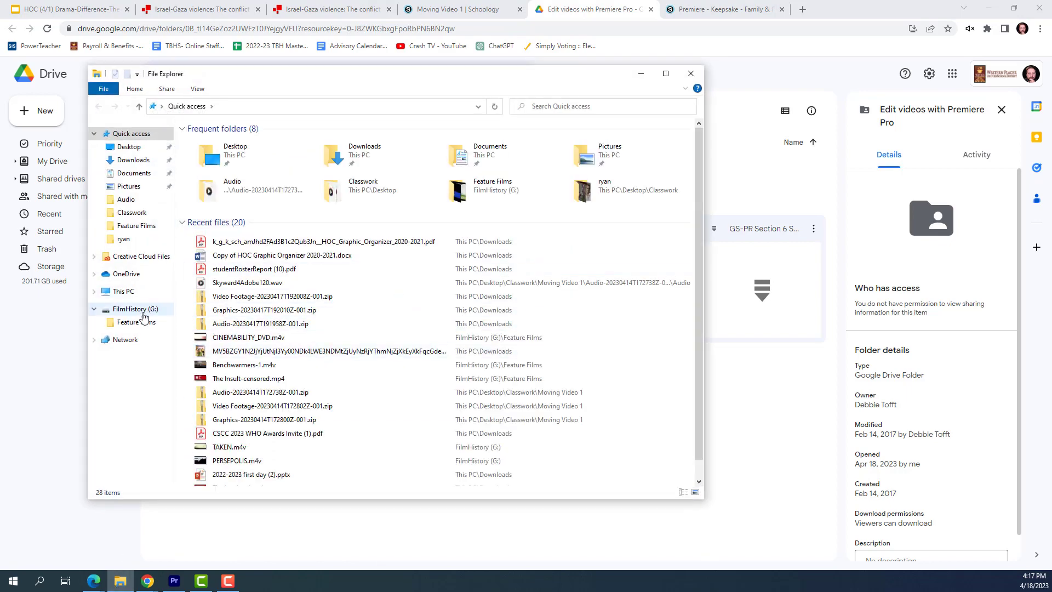
left_click(130, 162)
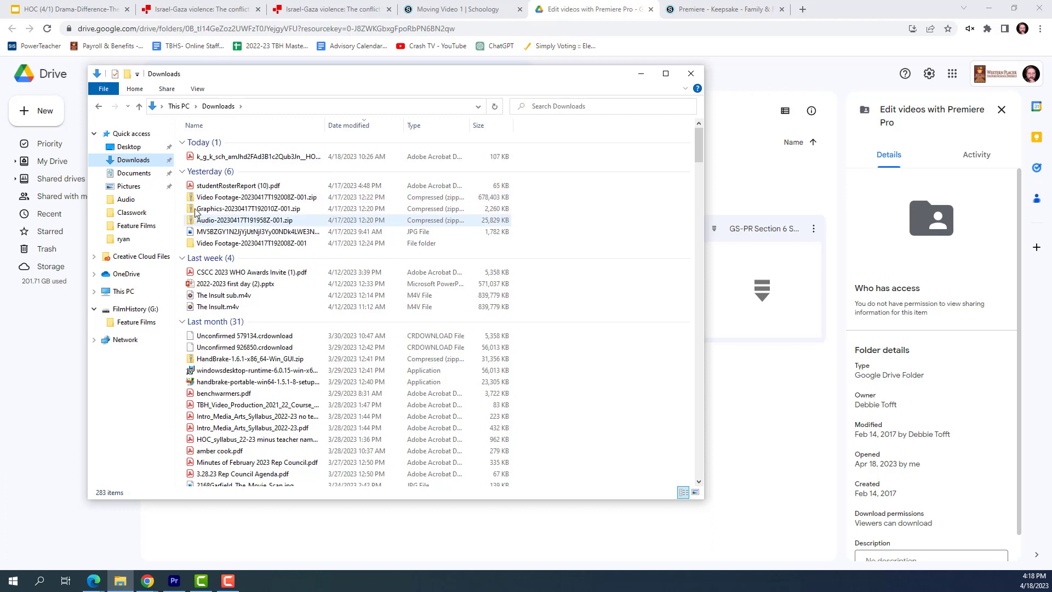
left_click(233, 198)
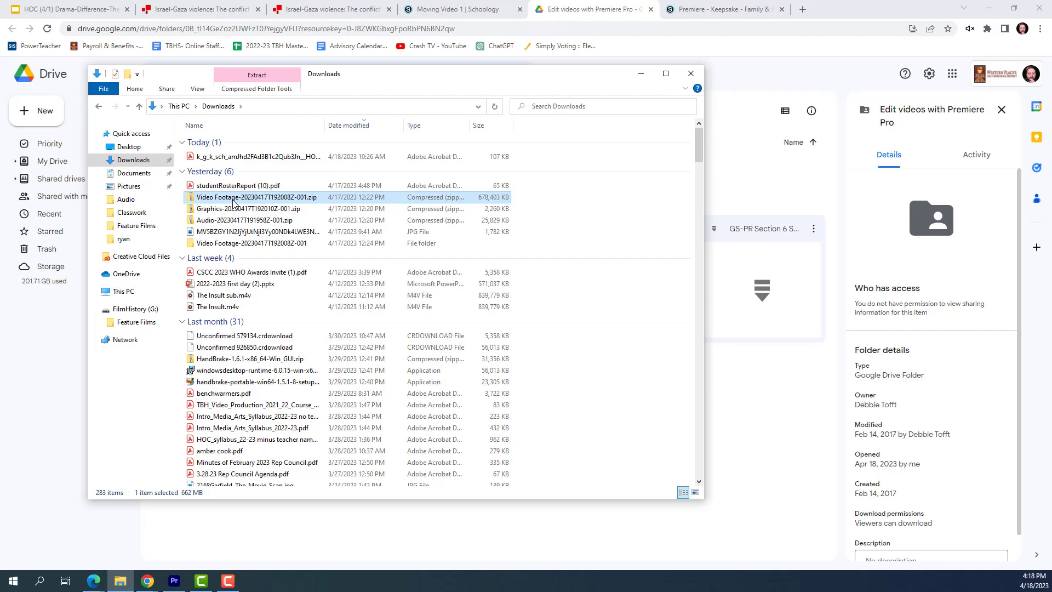
right_click(234, 200)
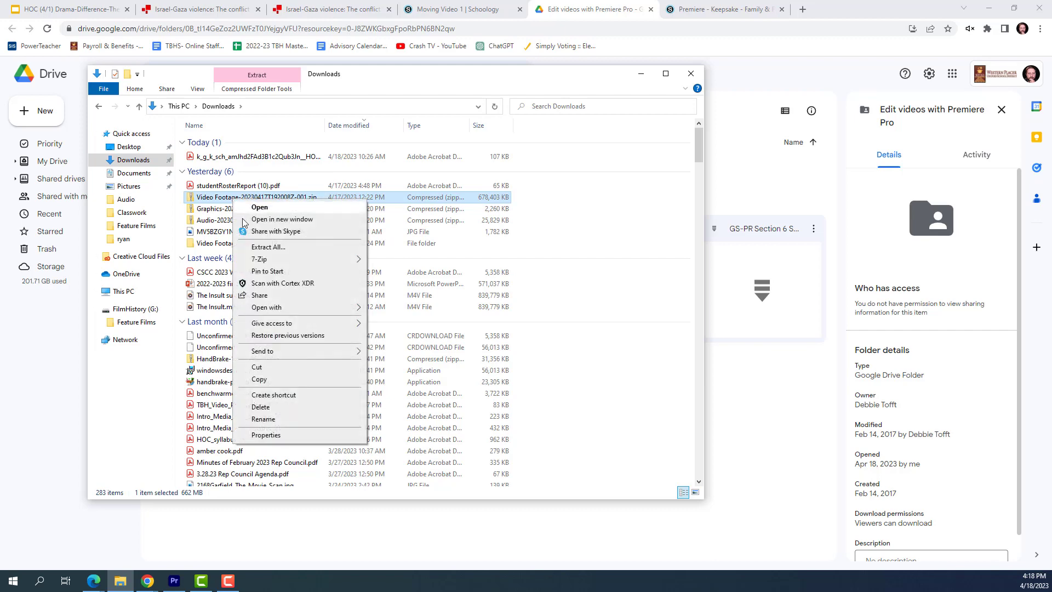
left_click(289, 252)
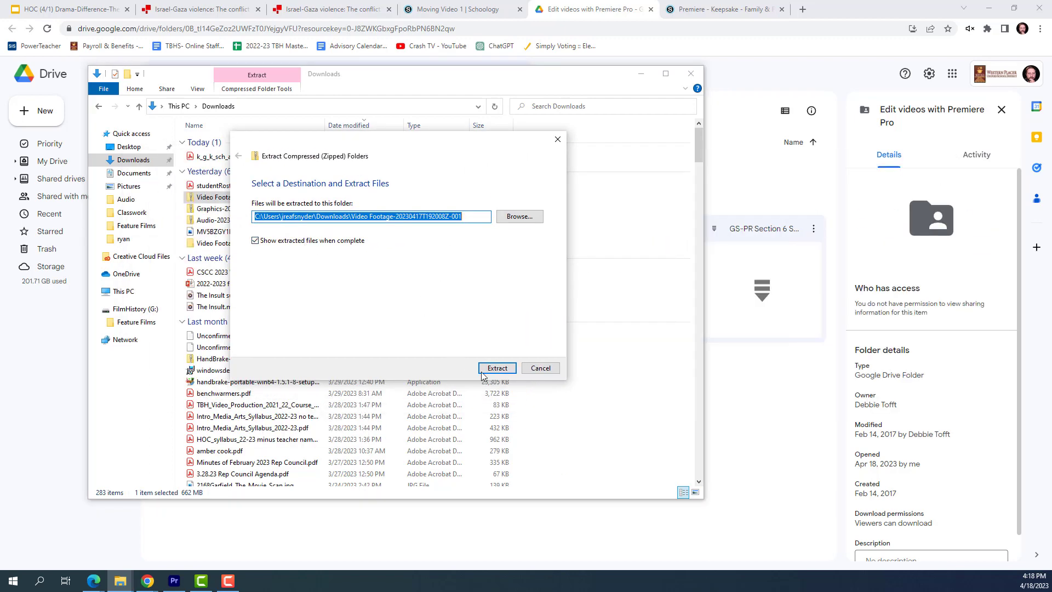
left_click(496, 368)
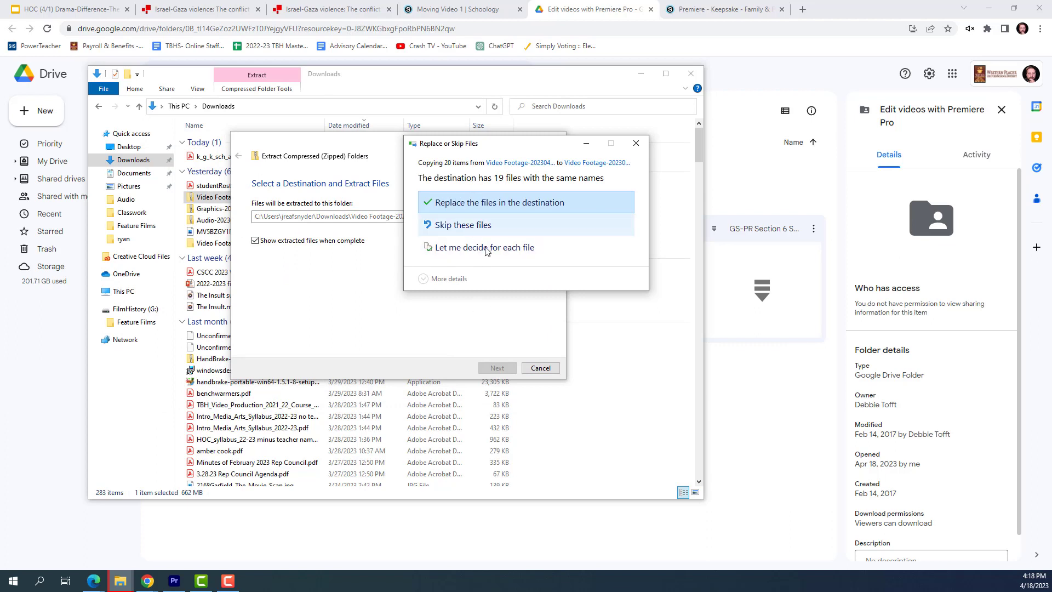
left_click(478, 204)
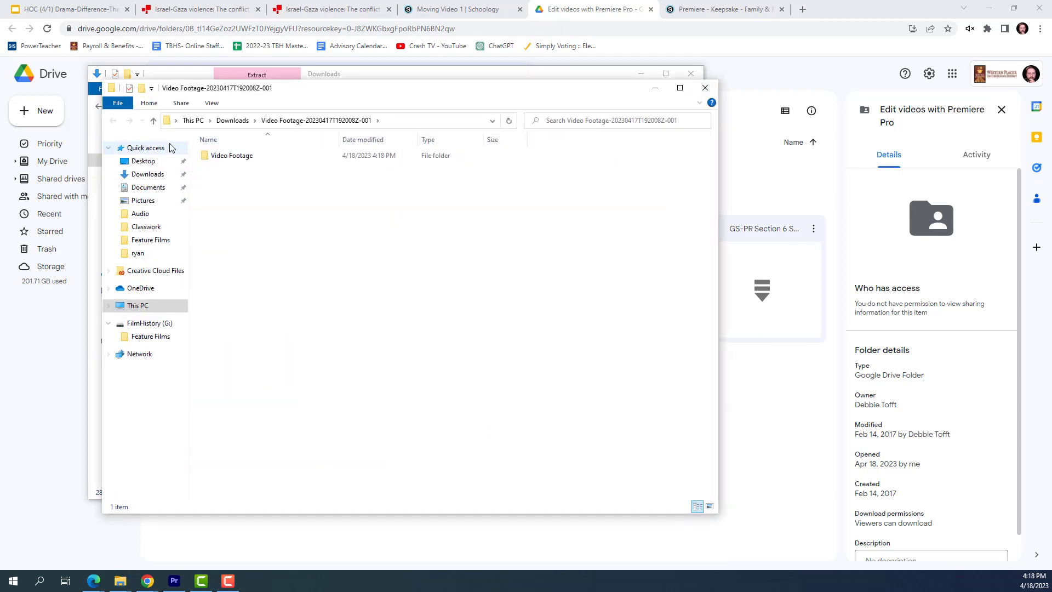
left_click(241, 121)
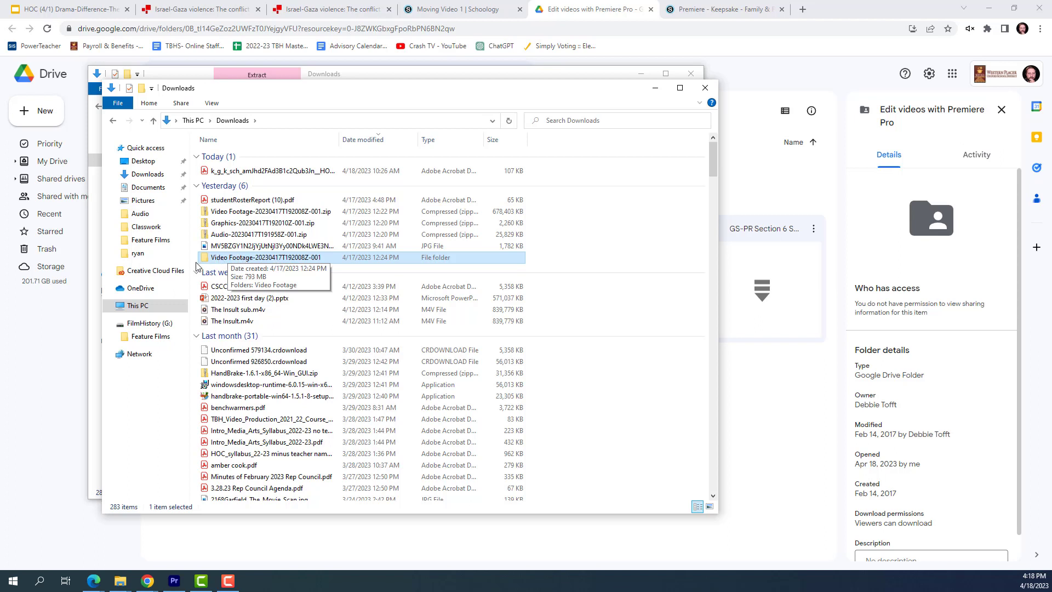
double_click(220, 224)
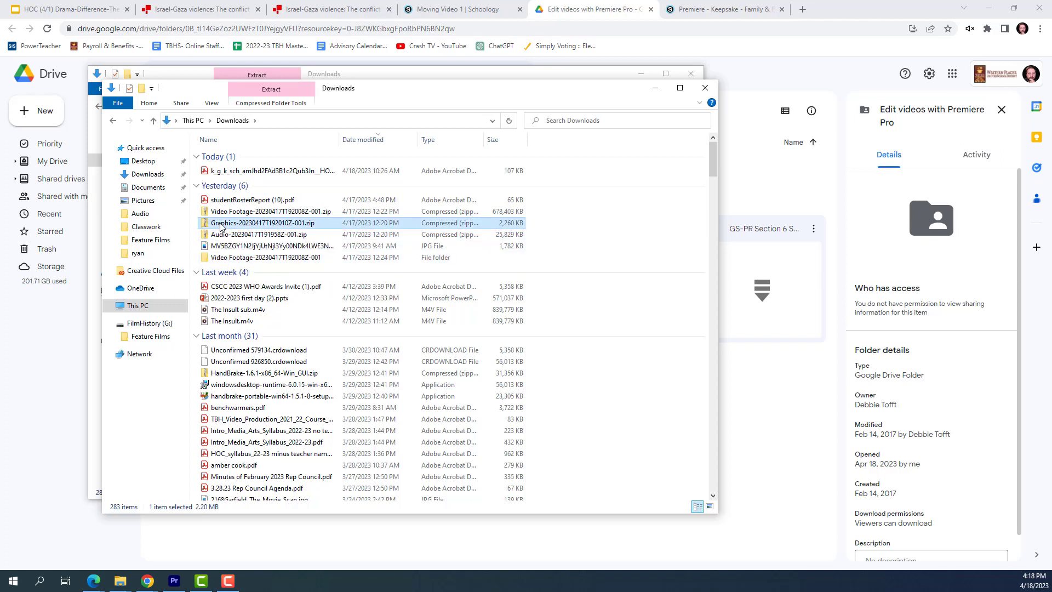
left_click(705, 87)
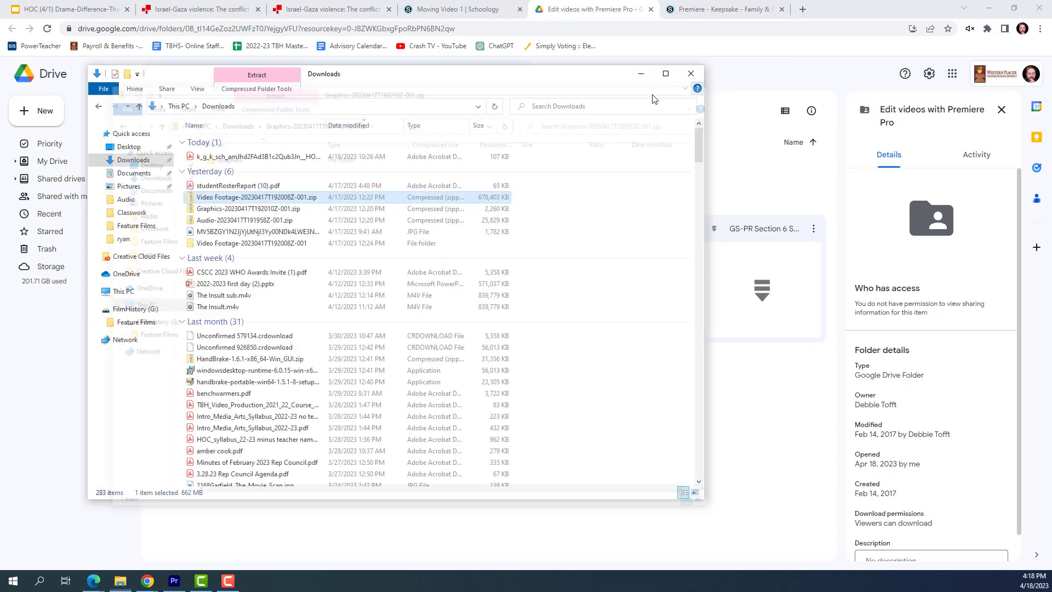
- Extract the Graphics zip in Downloads to its default folder and close the window of extracted files
right_click(223, 212)
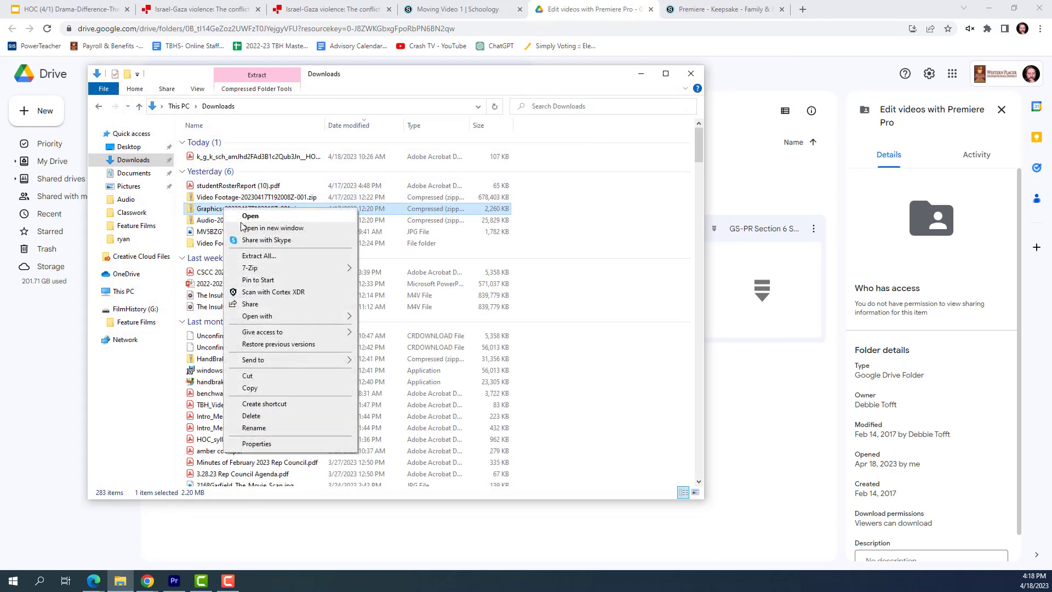
left_click(272, 260)
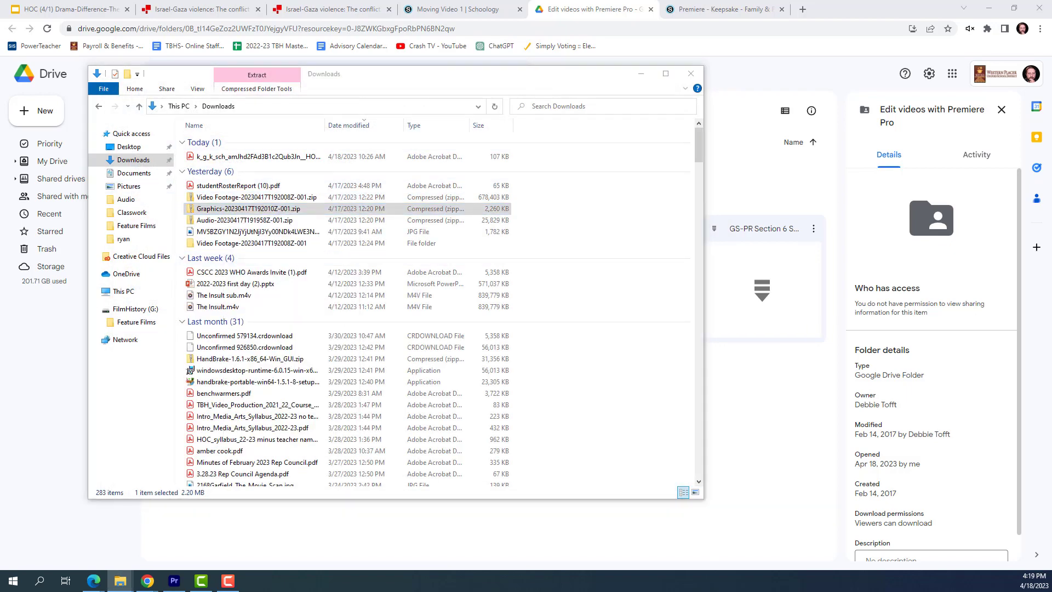
left_click(573, 370)
left_click(701, 101)
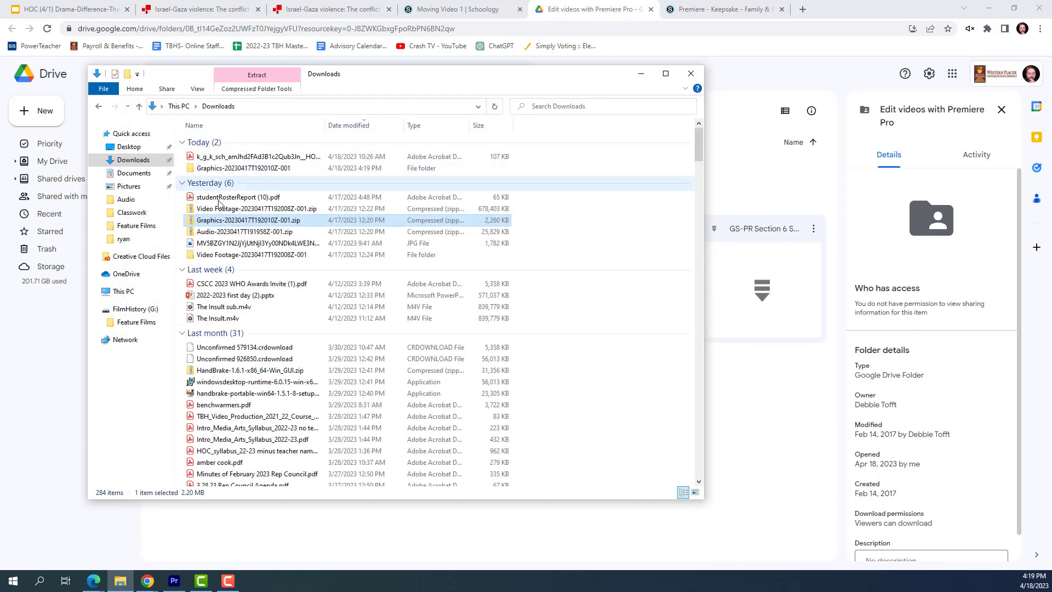
- Extract the Audio zip in Downloads to its default folder and close the window of extracted files
right_click(203, 235)
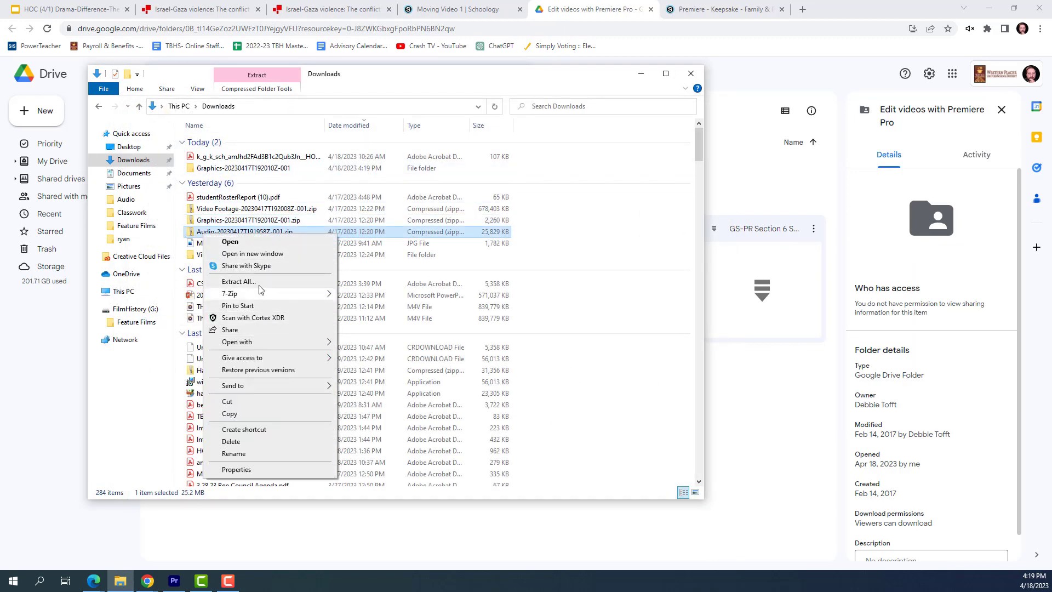
left_click(259, 284)
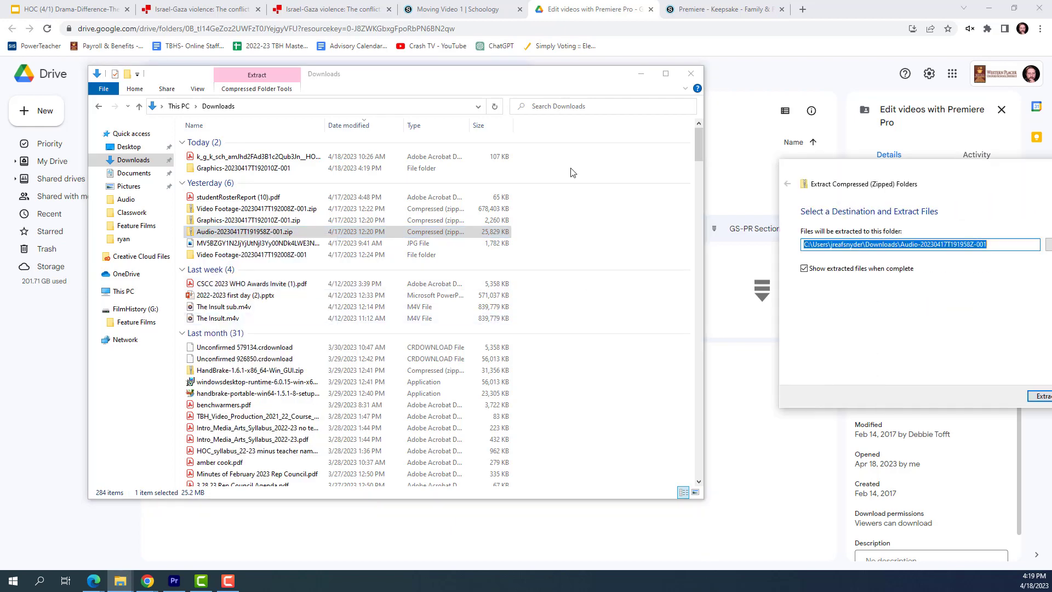
left_click(422, 389)
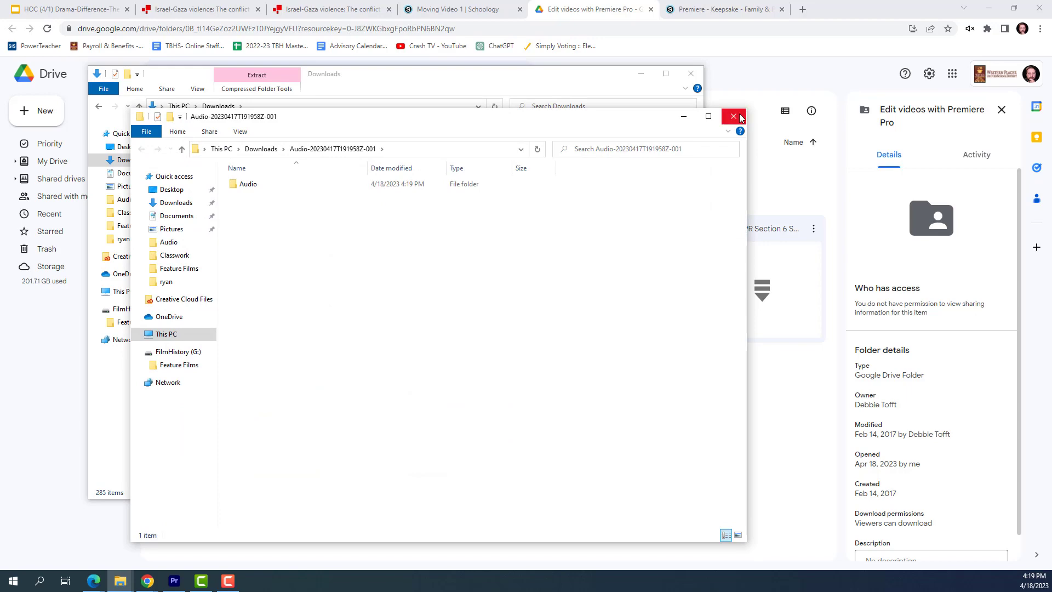
left_click(734, 116)
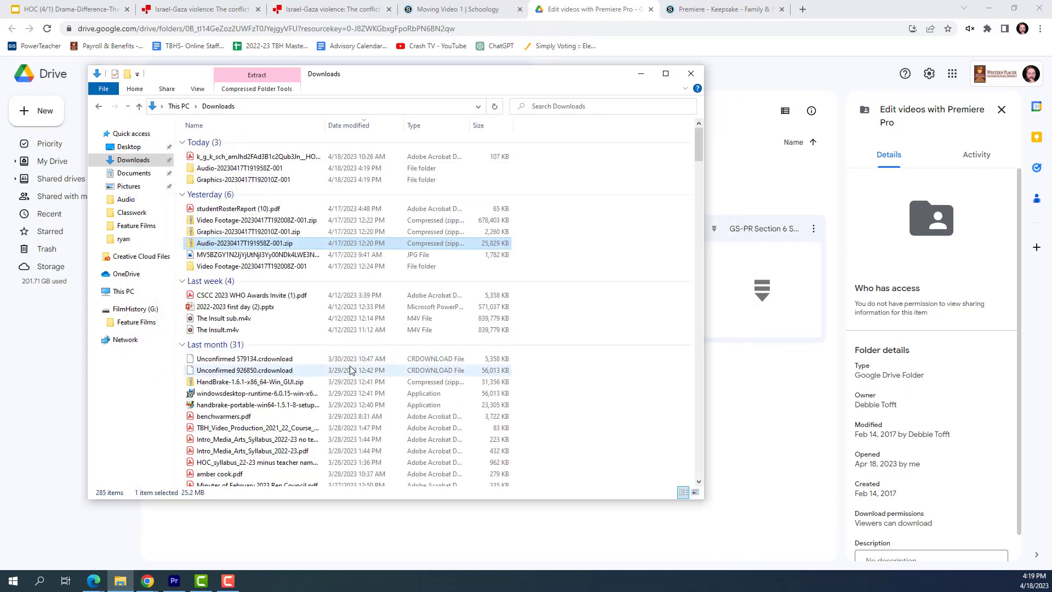
- Switch to Adobe Premiere Pro and close all open projects
left_click(174, 580)
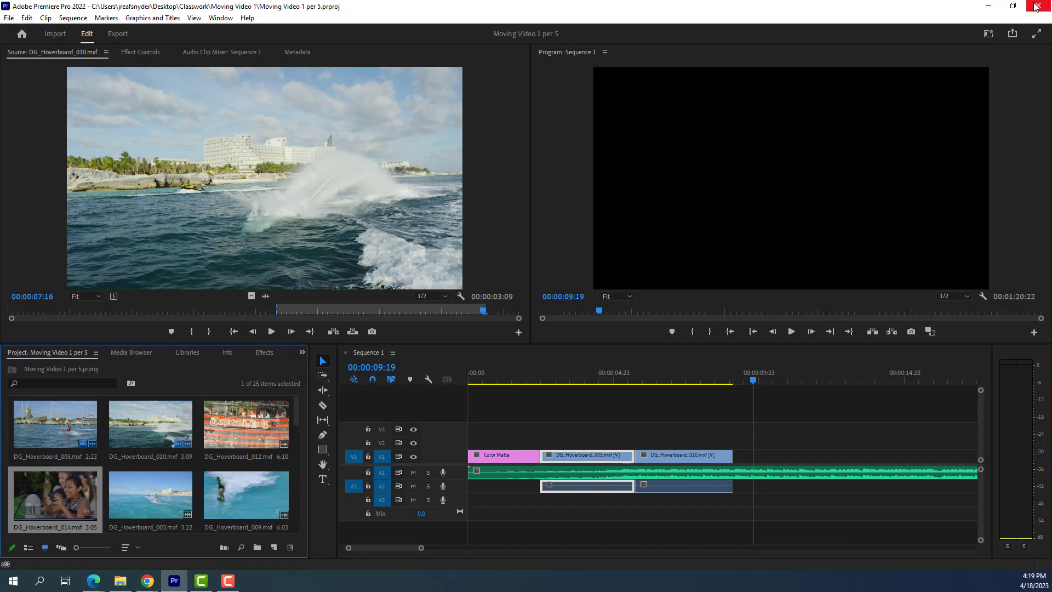
left_click(10, 18)
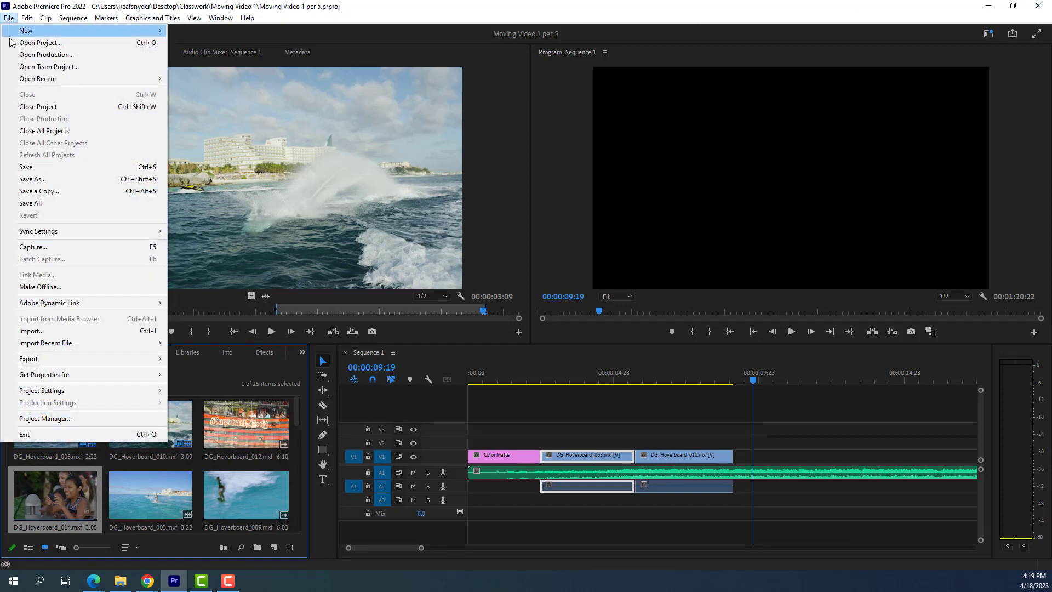
left_click(44, 130)
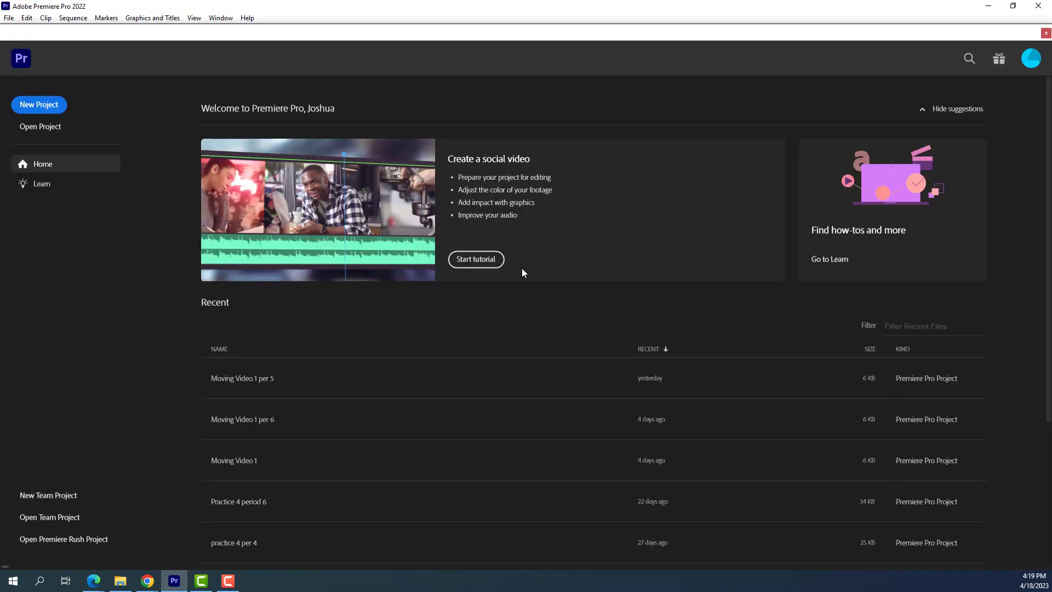
- Create a project named Moving Video 1 demo, stored in a new folder named Moving Video 1 Demo inside the Desktop's Classwork folder
left_click(40, 104)
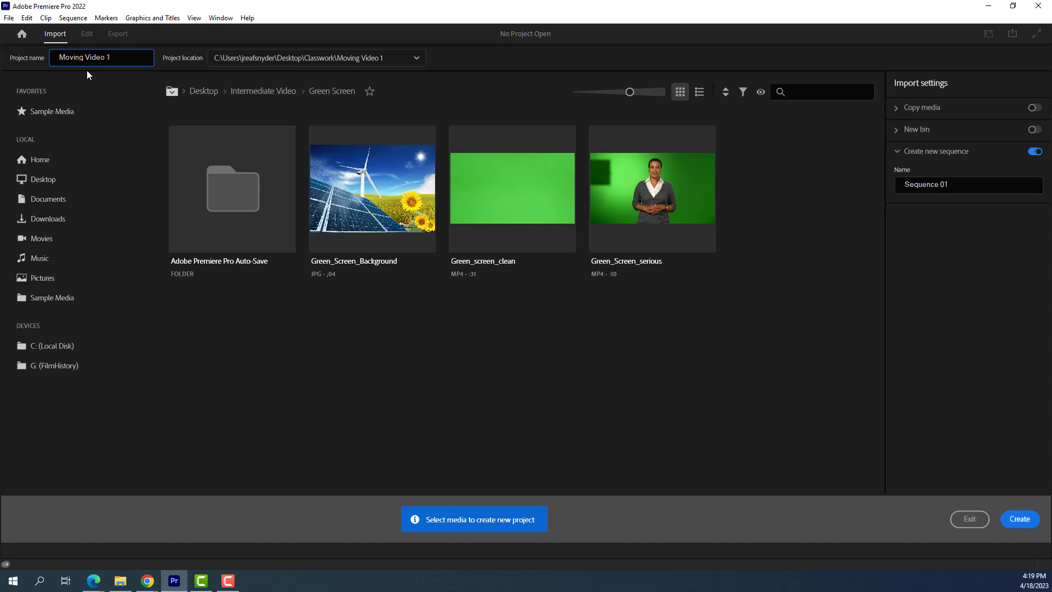
type("demo")
left_click(415, 59)
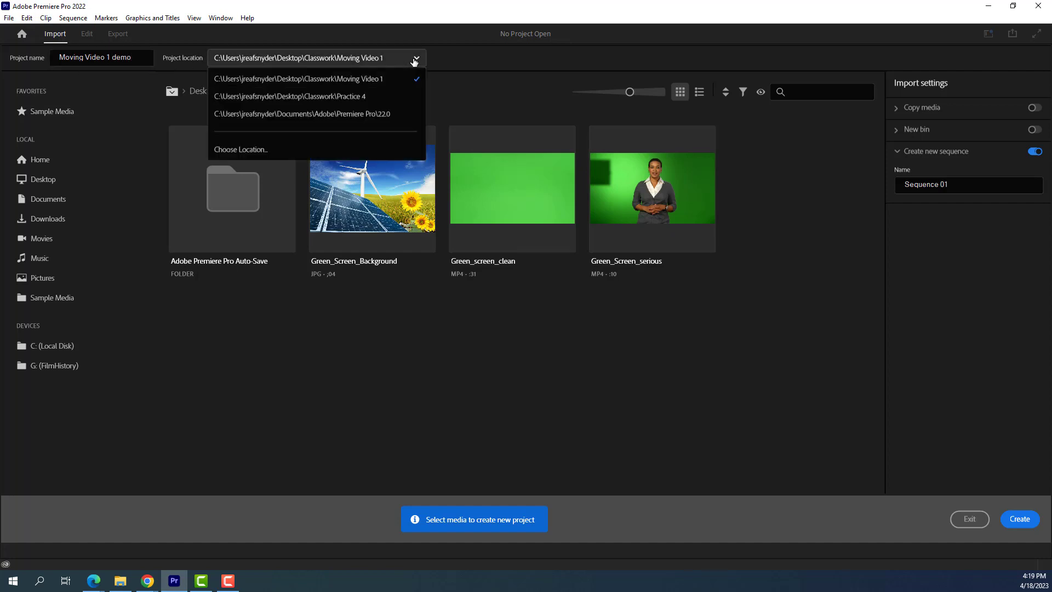
left_click(277, 149)
left_click(308, 75)
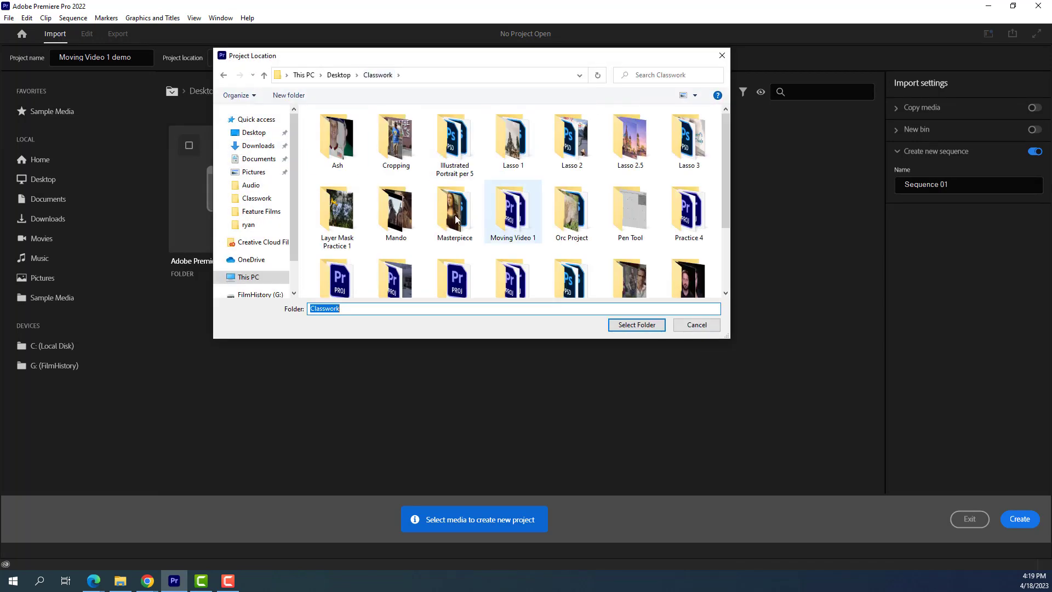
left_click(301, 96)
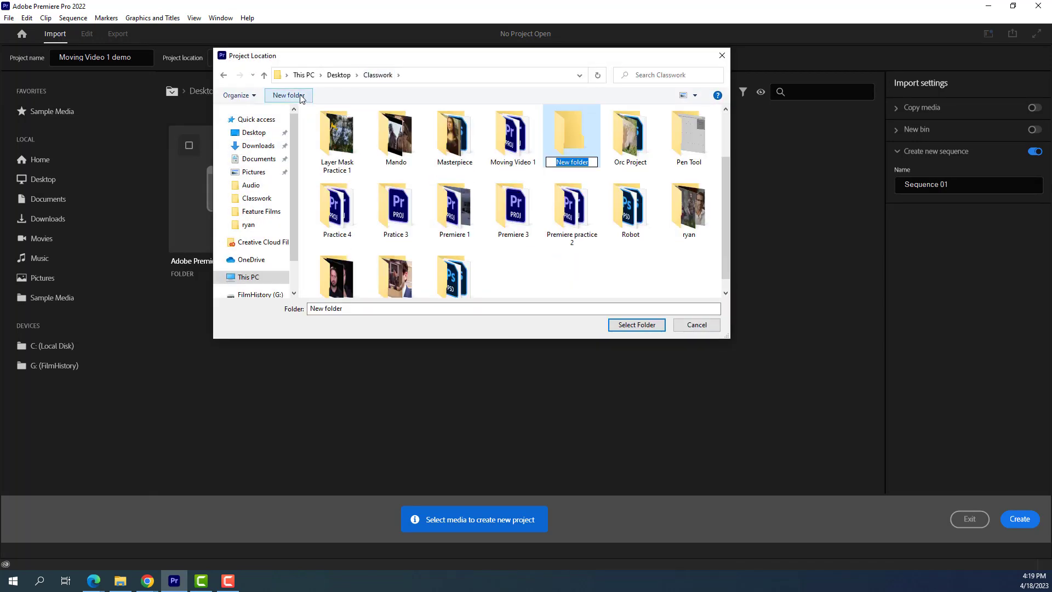
type("Moving Video 1 Demo")
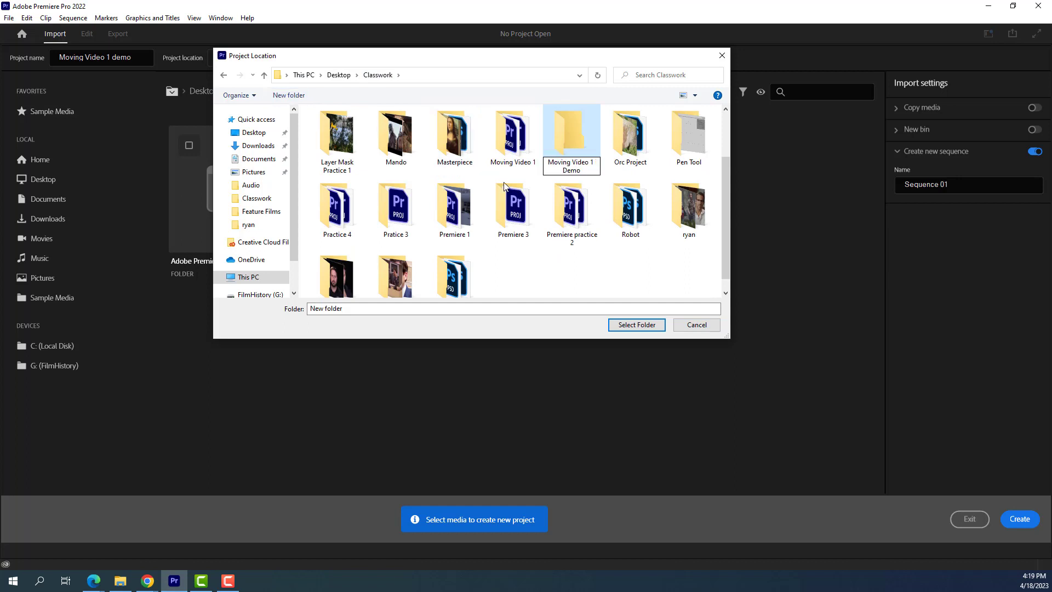
double_click(561, 139)
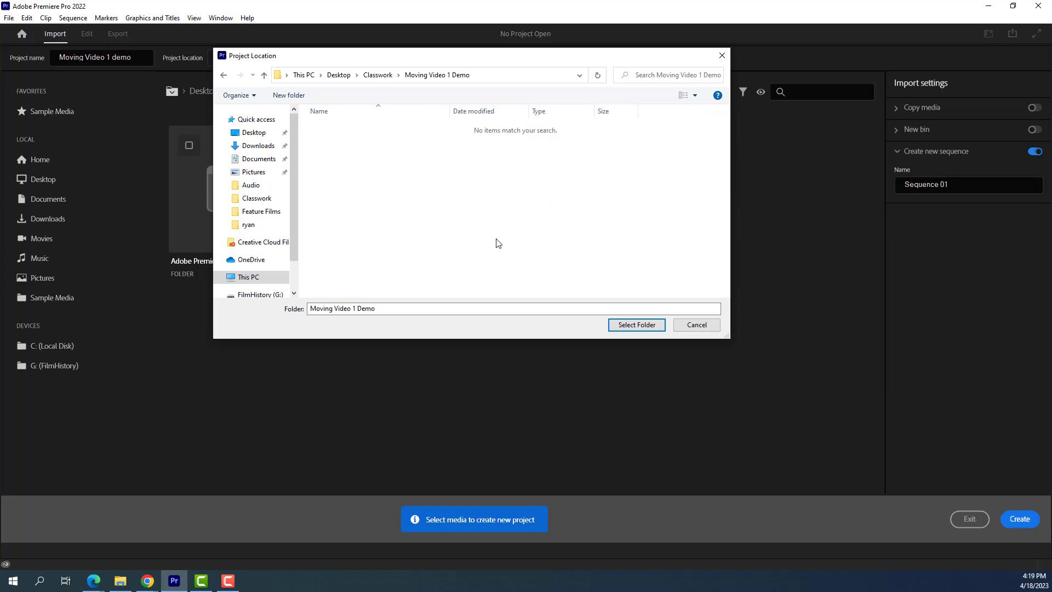
left_click(636, 325)
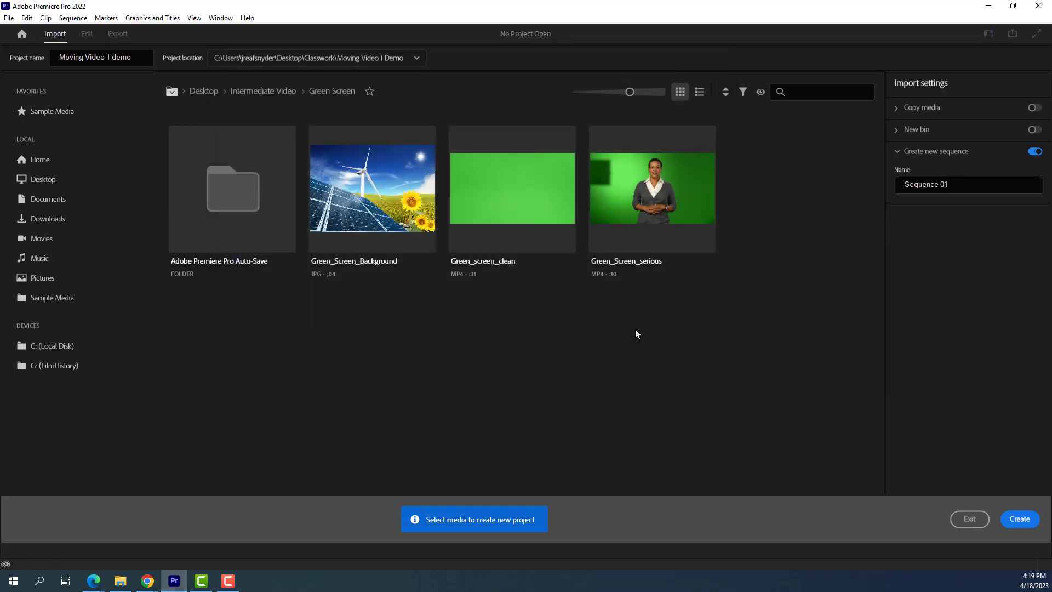
left_click(1015, 516)
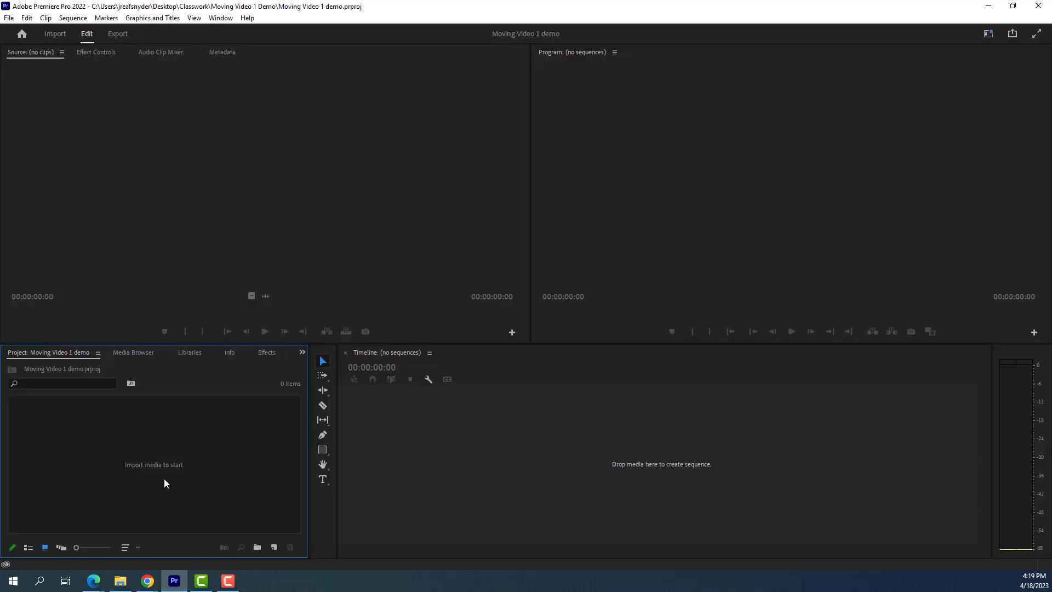
- Import clips DG_Hoverboard_001.mxf through DG_Hoverboard_019.mxf from the extracted Video Footage folder in Downloads into the project
right_click(130, 427)
left_click(150, 295)
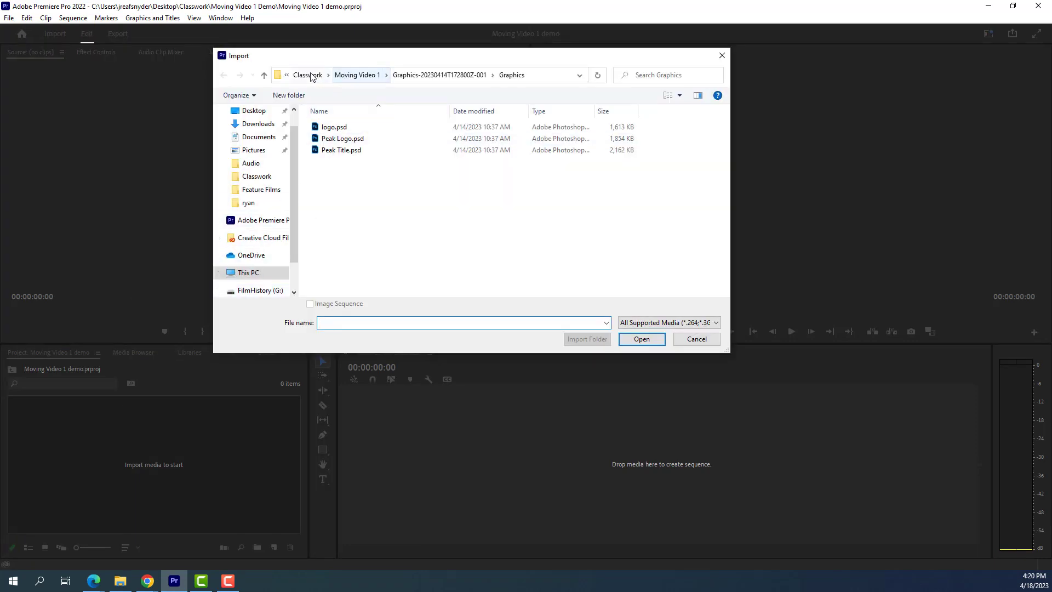
left_click(257, 124)
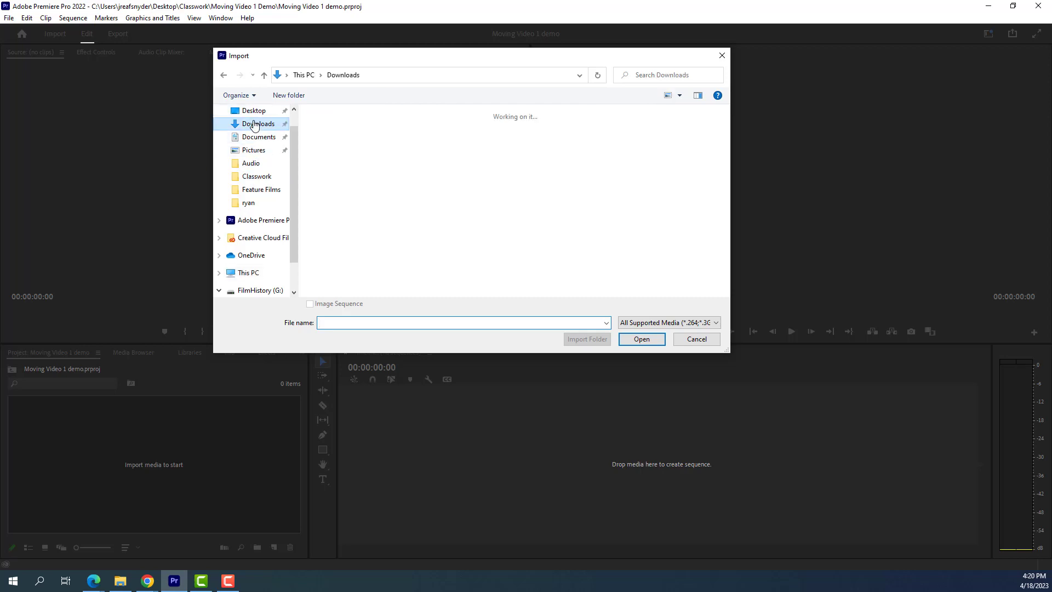
scroll(487, 196, "down", 1)
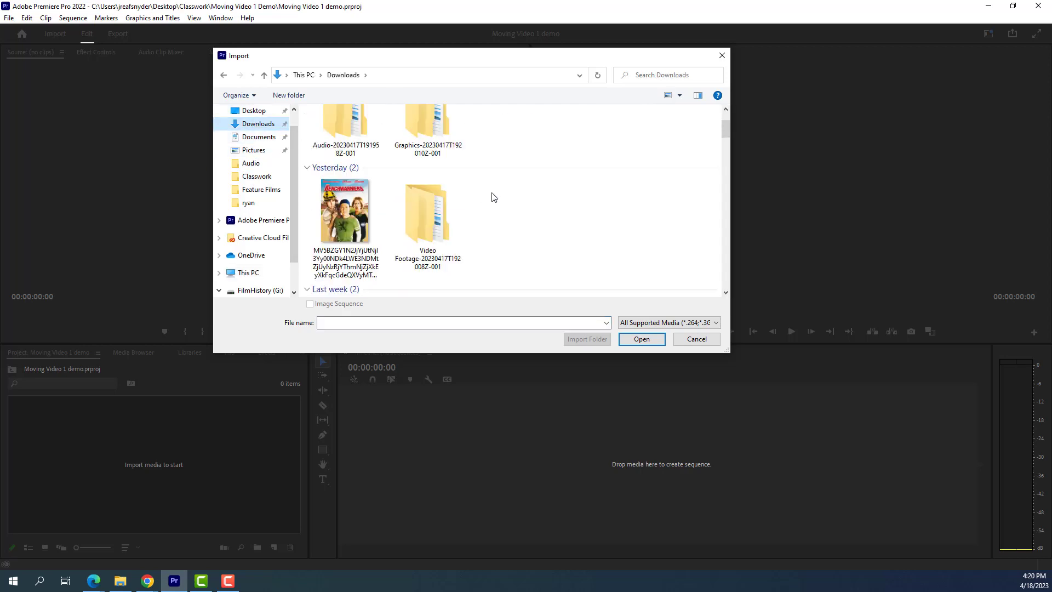
scroll(491, 197, "up", 1)
scroll(439, 200, "down", 2)
double_click(419, 181)
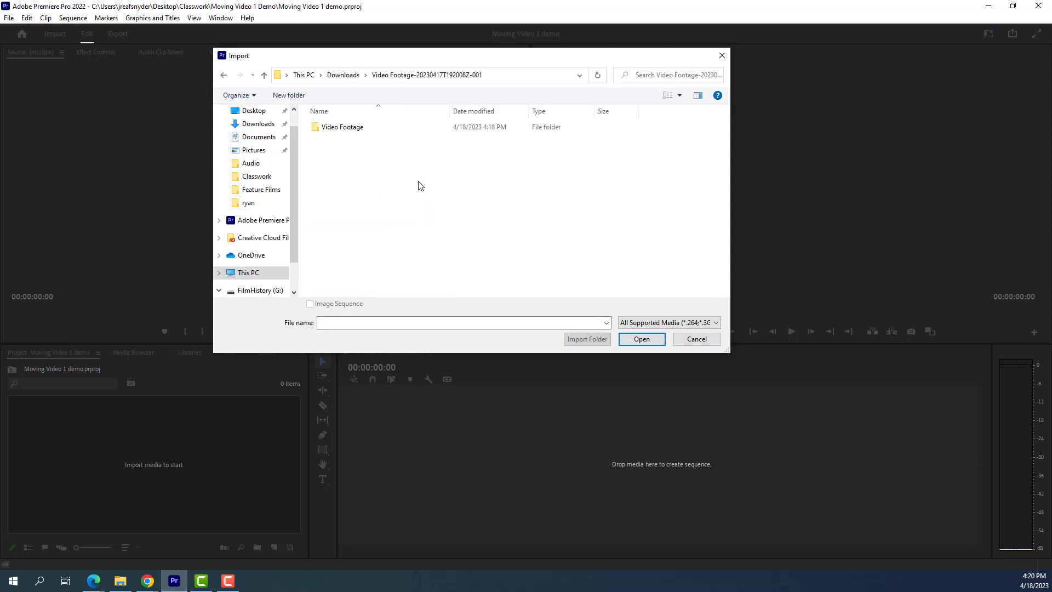
double_click(372, 131)
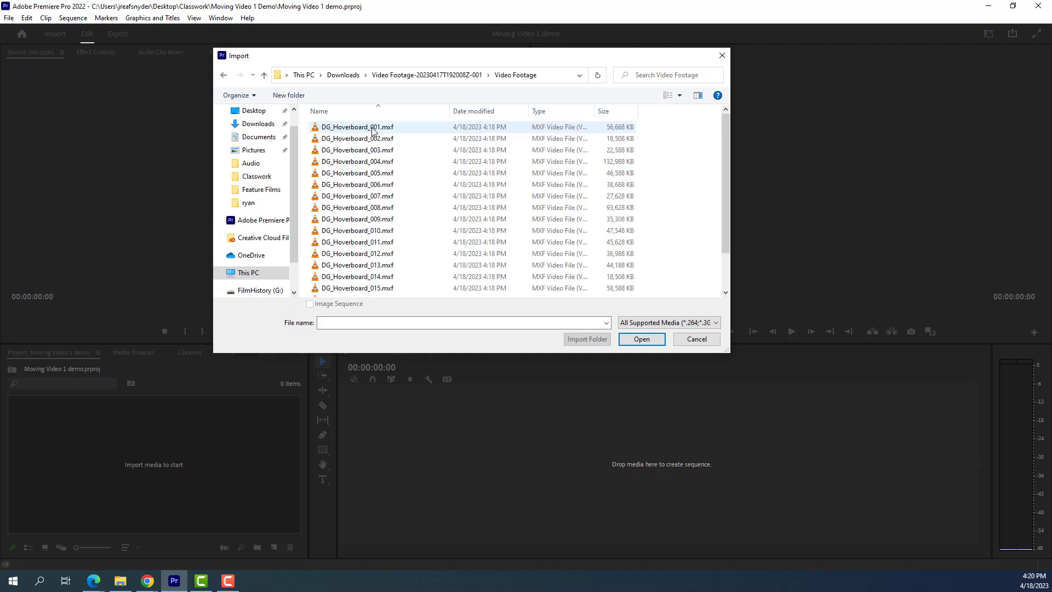
left_click(374, 129)
scroll(374, 143, "down", 2)
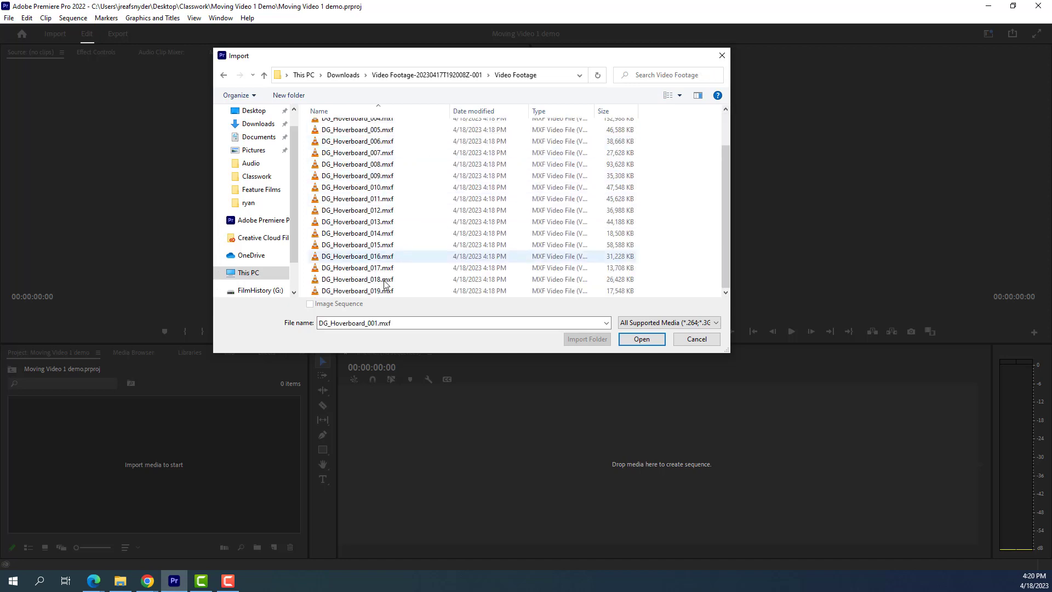
left_click(376, 292, "shift")
left_click(662, 341)
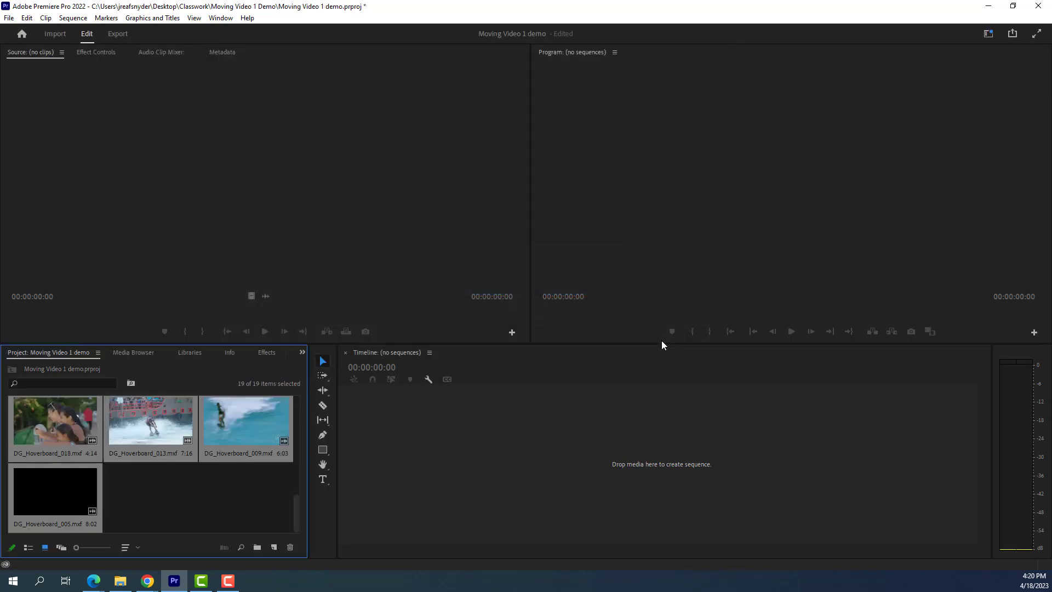
- Import Skyward4Adobe120.wav from the extracted Audio folder in Downloads into the project
right_click(169, 491)
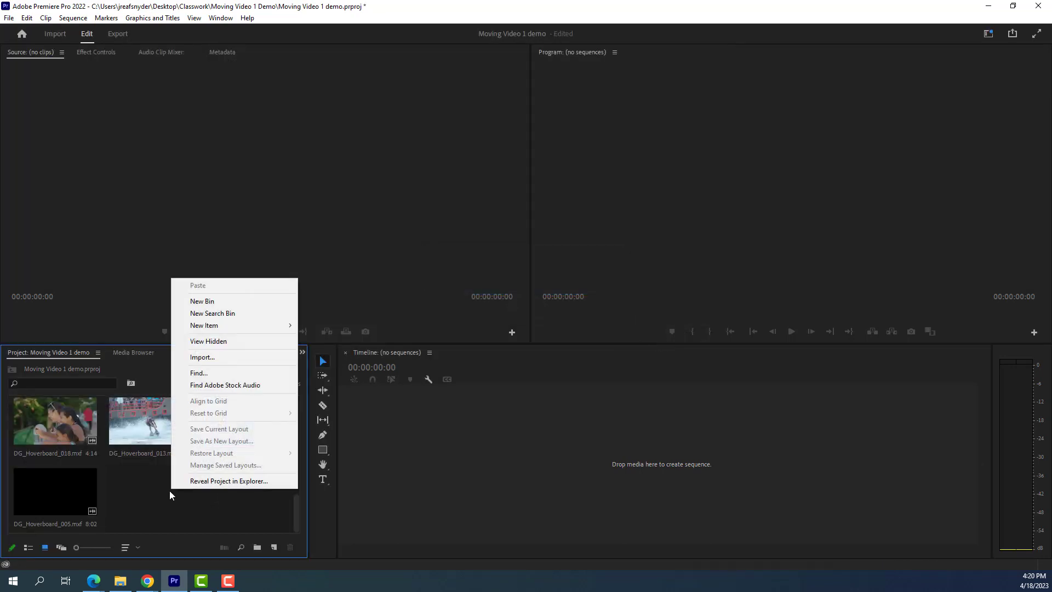
left_click(214, 357)
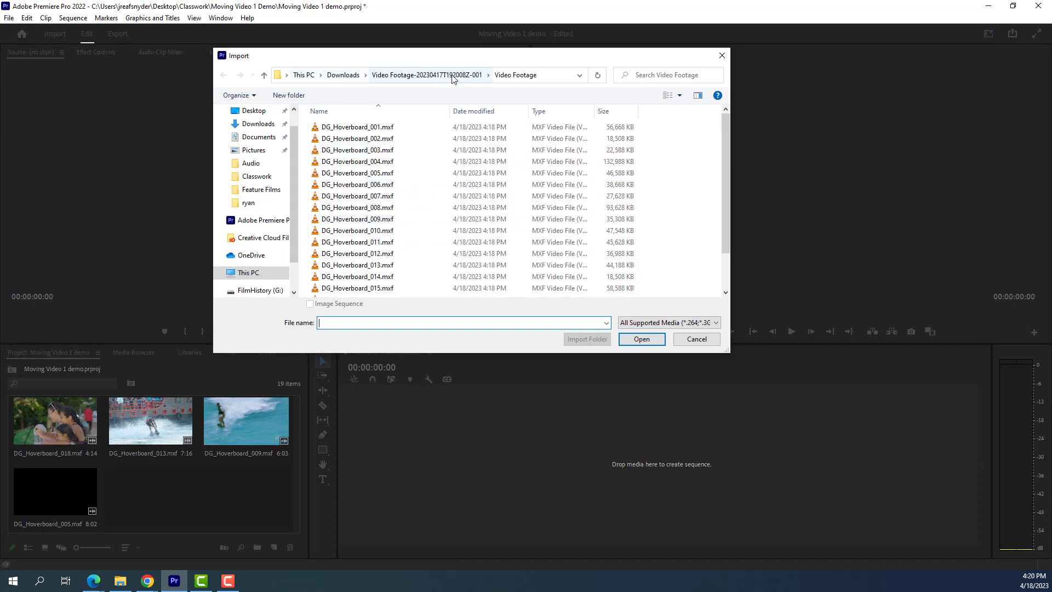
left_click(338, 77)
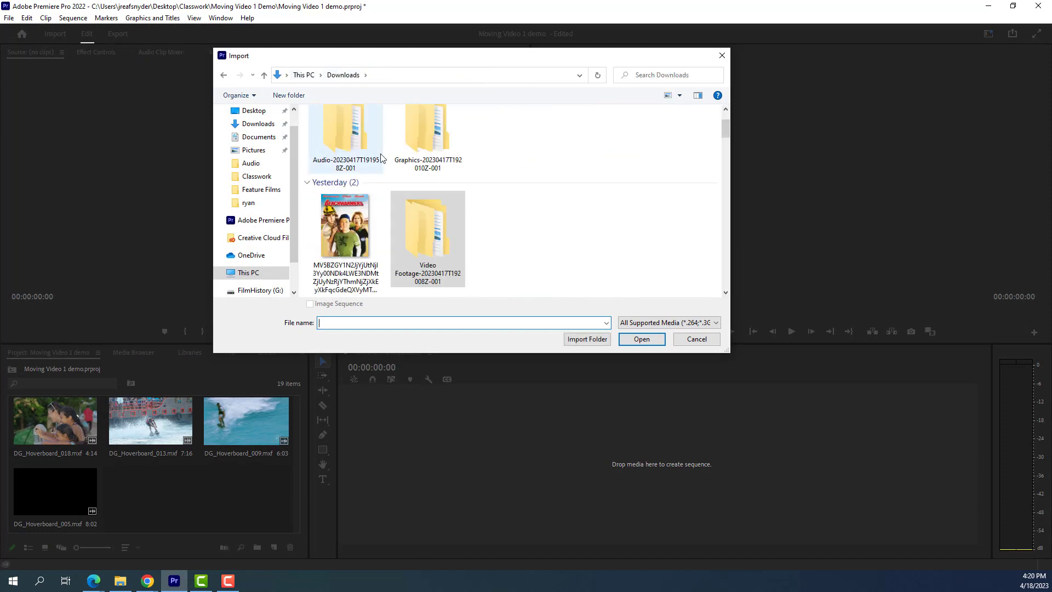
double_click(333, 135)
double_click(332, 135)
left_click(333, 131)
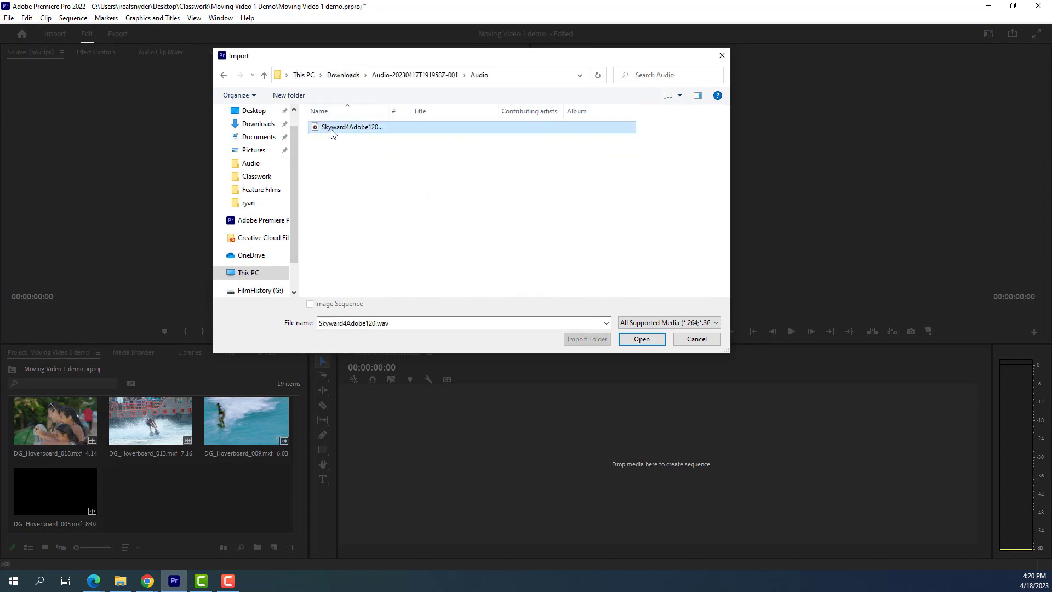
left_click(640, 339)
- Choose logo.psd, Peak Logo.psd and Peak Title.psd from the extracted Graphics folder in Downloads as the files to import
right_click(264, 507)
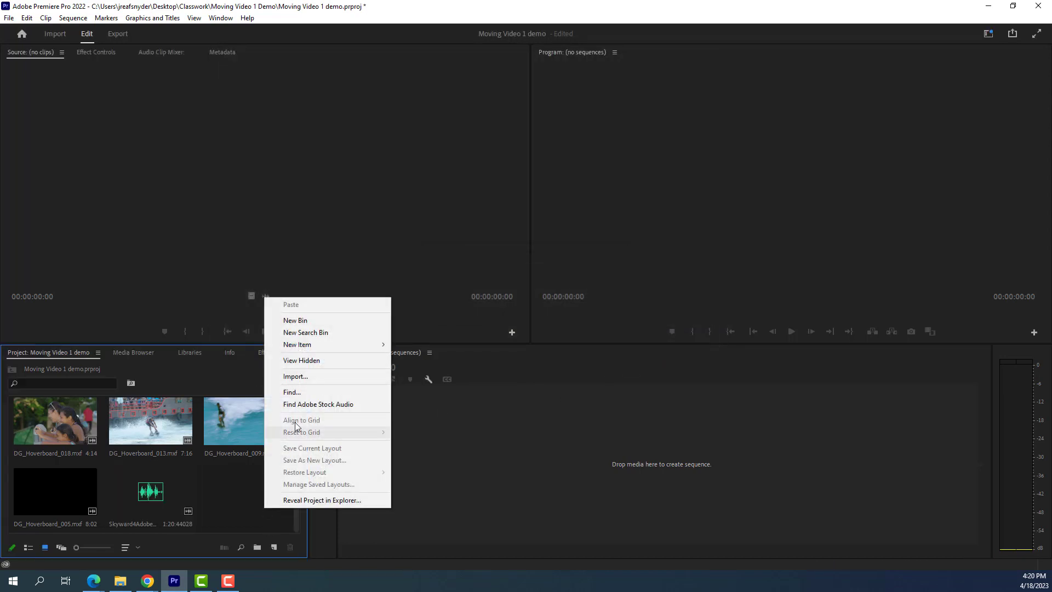
left_click(311, 377)
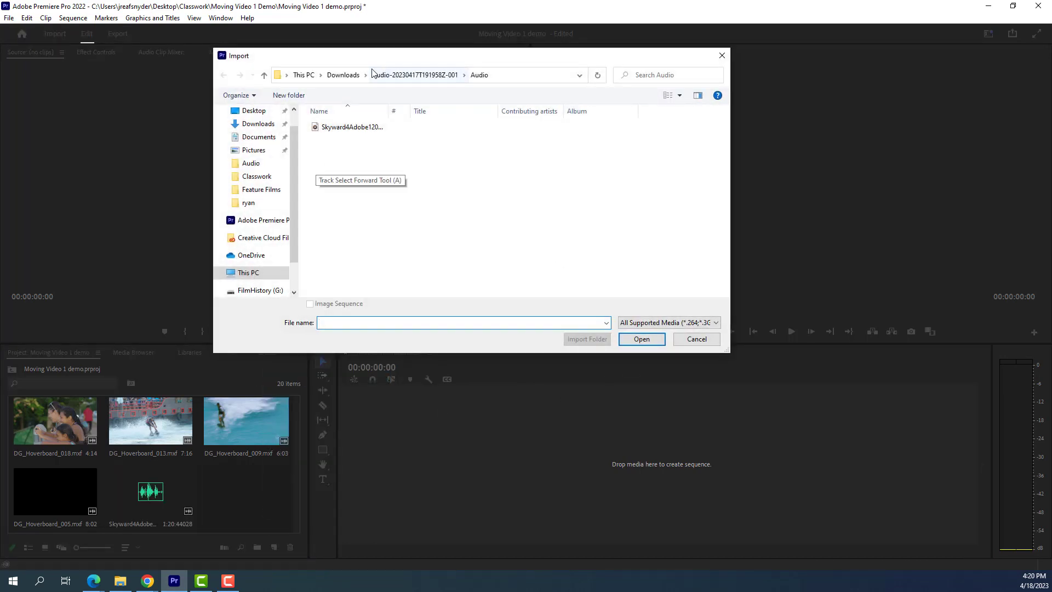
left_click(351, 75)
double_click(426, 163)
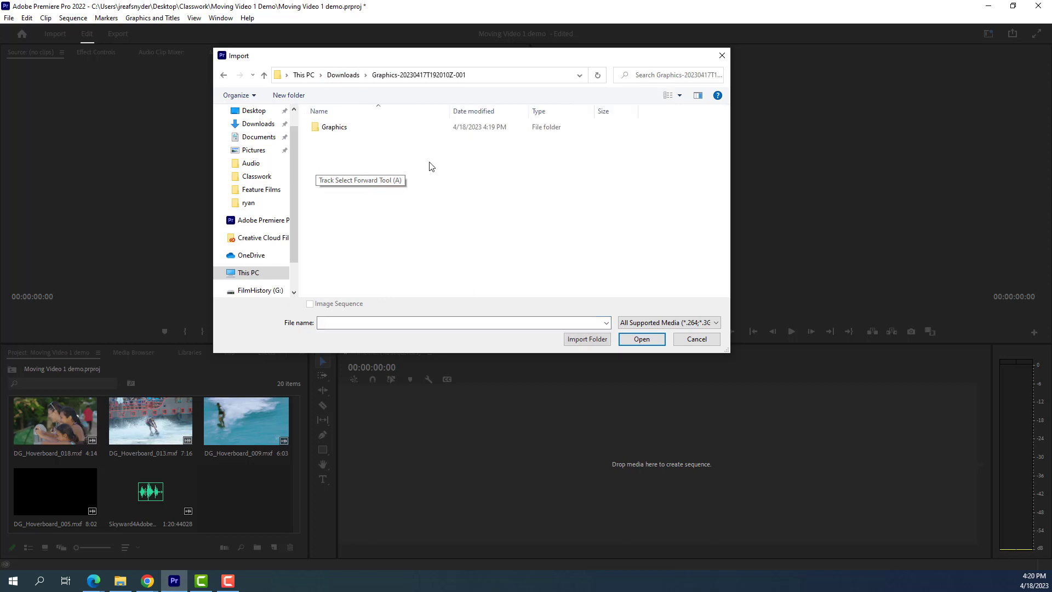
left_click(340, 128)
double_click(340, 128)
left_click(340, 129)
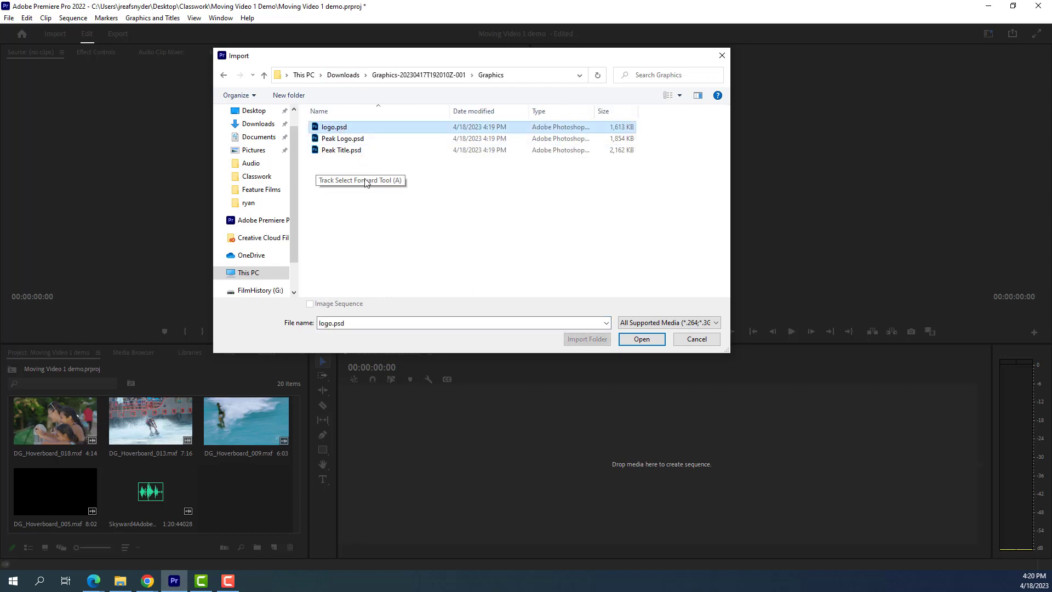
left_click(341, 150, "shift")
left_click(660, 339)
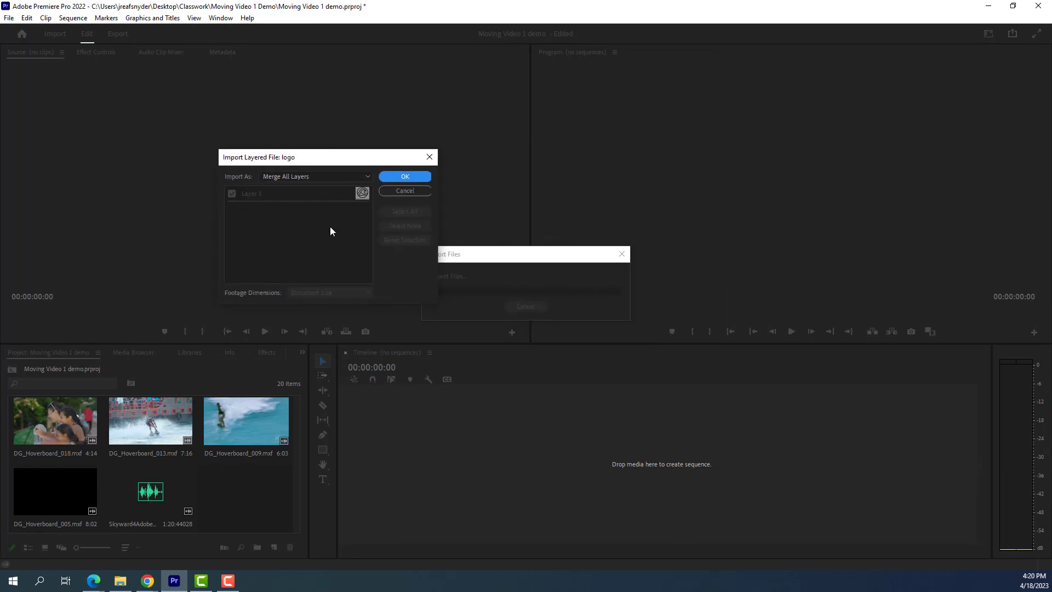
- Import each of the three layered graphics files with the Merge All Layers option and clear the selection in the project
left_click(305, 176)
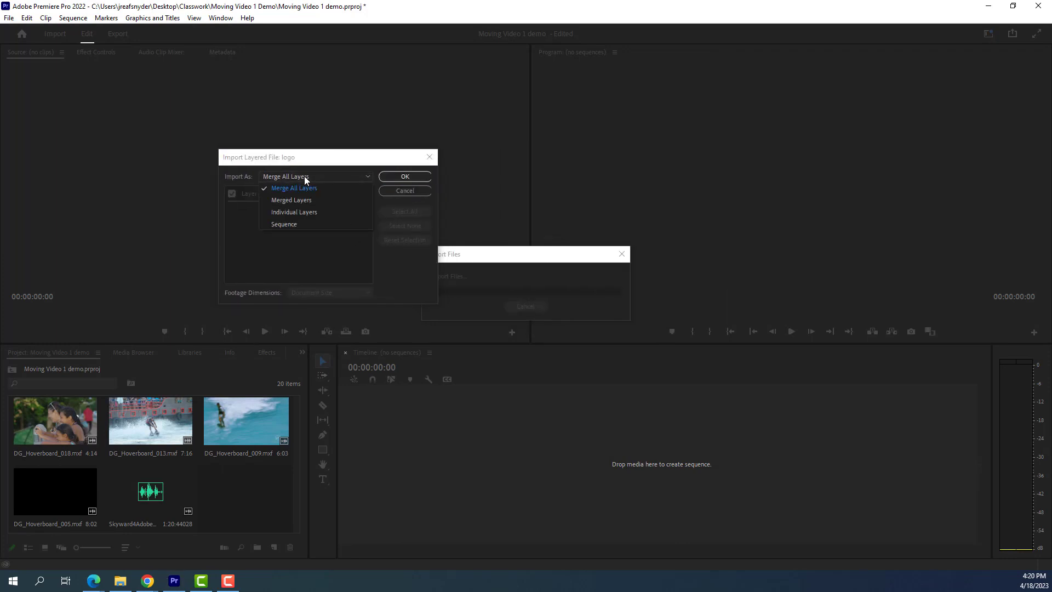
left_click(320, 176)
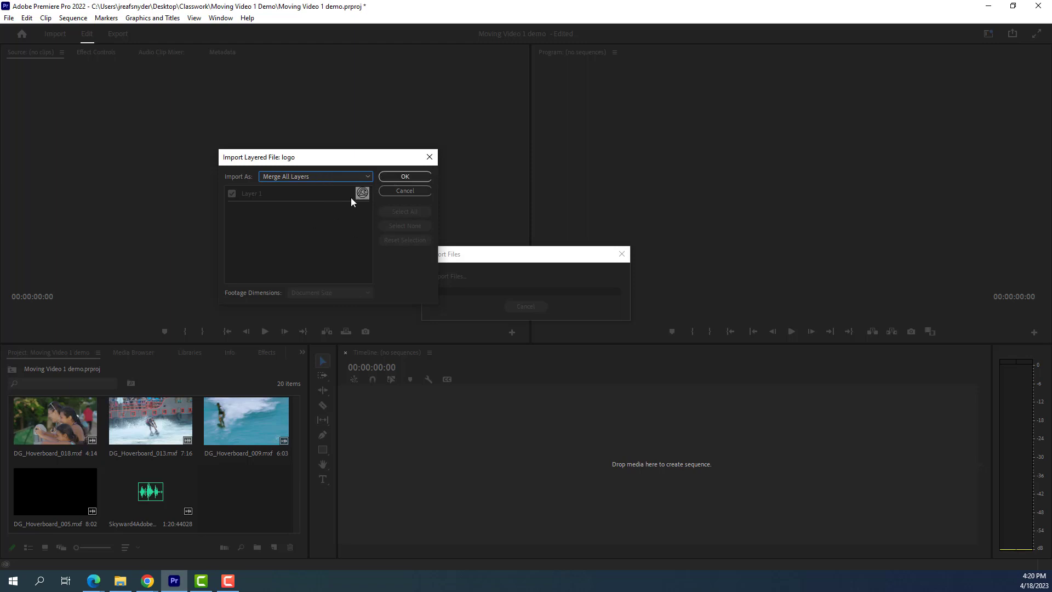
left_click(405, 177)
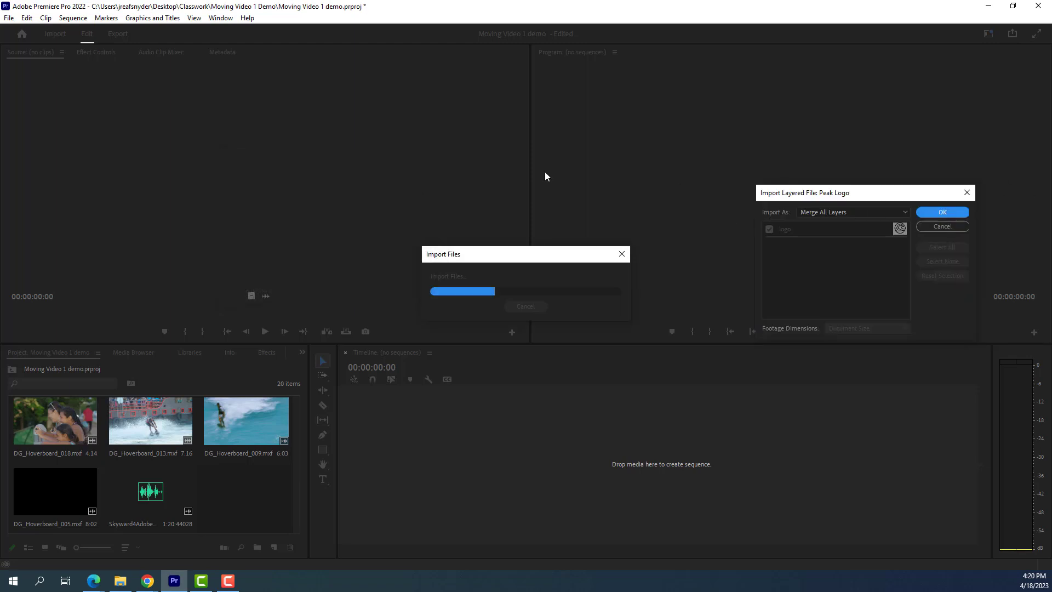
left_click(529, 179)
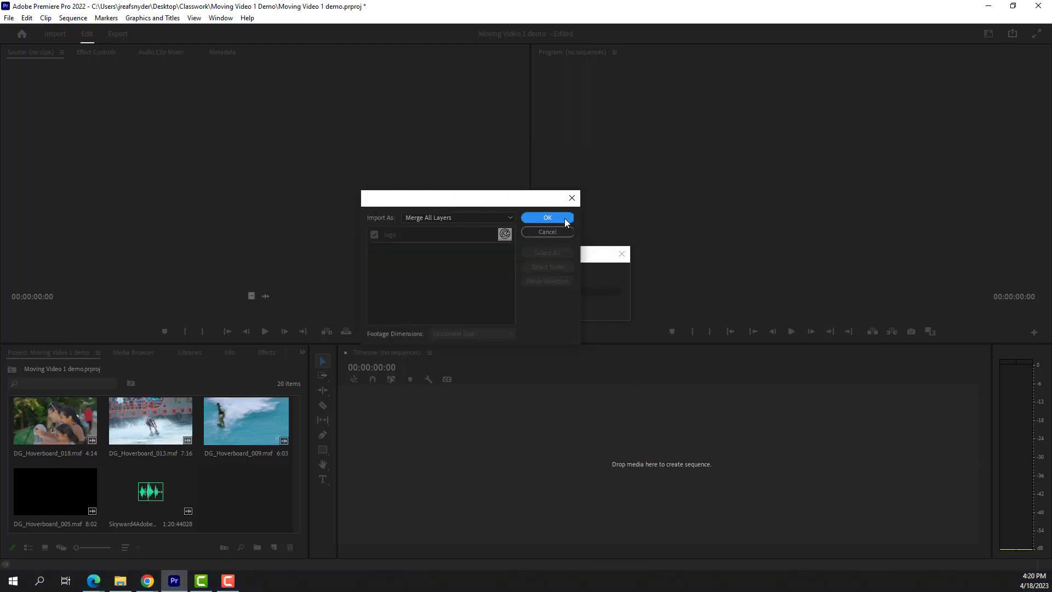
left_click(548, 216)
left_click(216, 504)
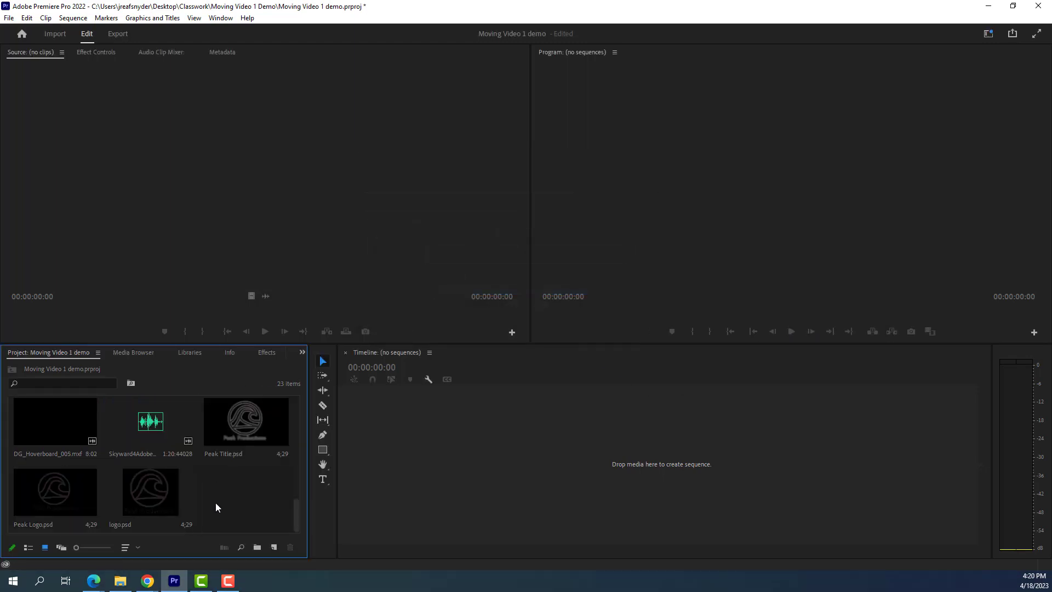
- Create a new sequence named Sequence 01 from the AVCHD 1080p30 preset
scroll(146, 475, "up", 5)
scroll(146, 475, "down", 5)
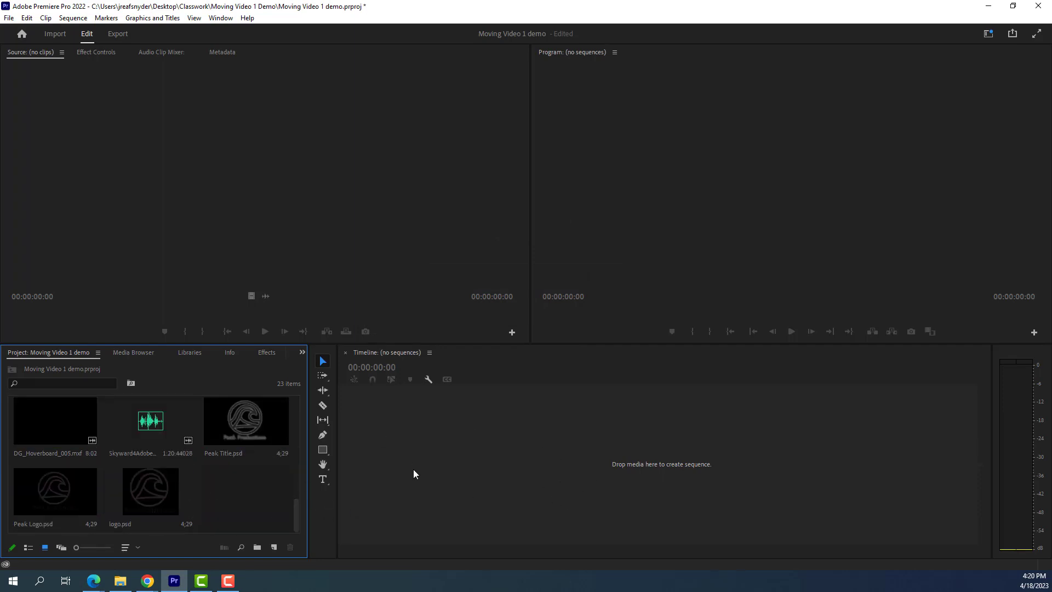
left_click(274, 547)
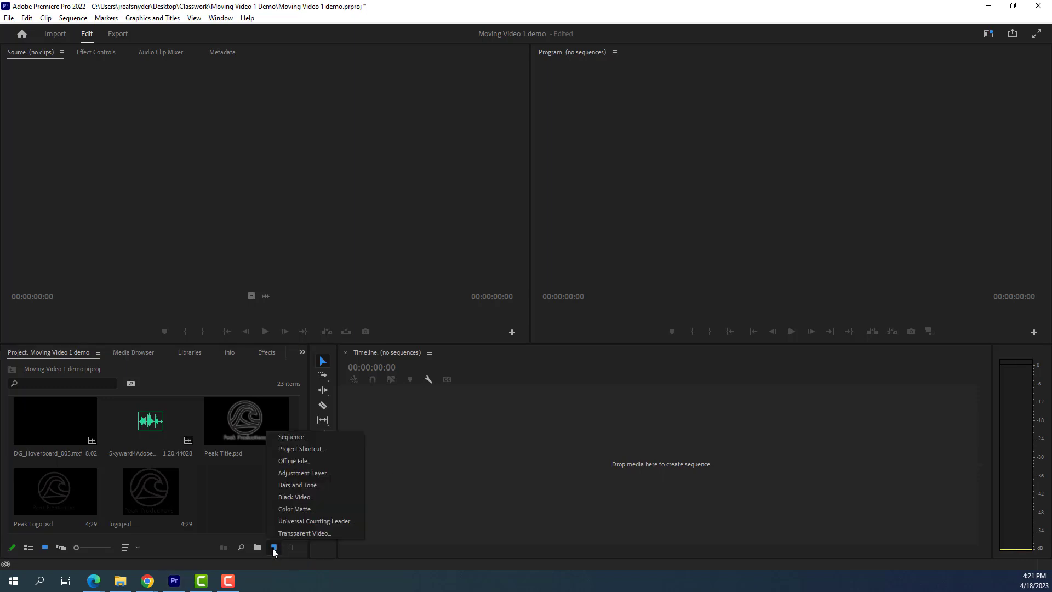
left_click(282, 438)
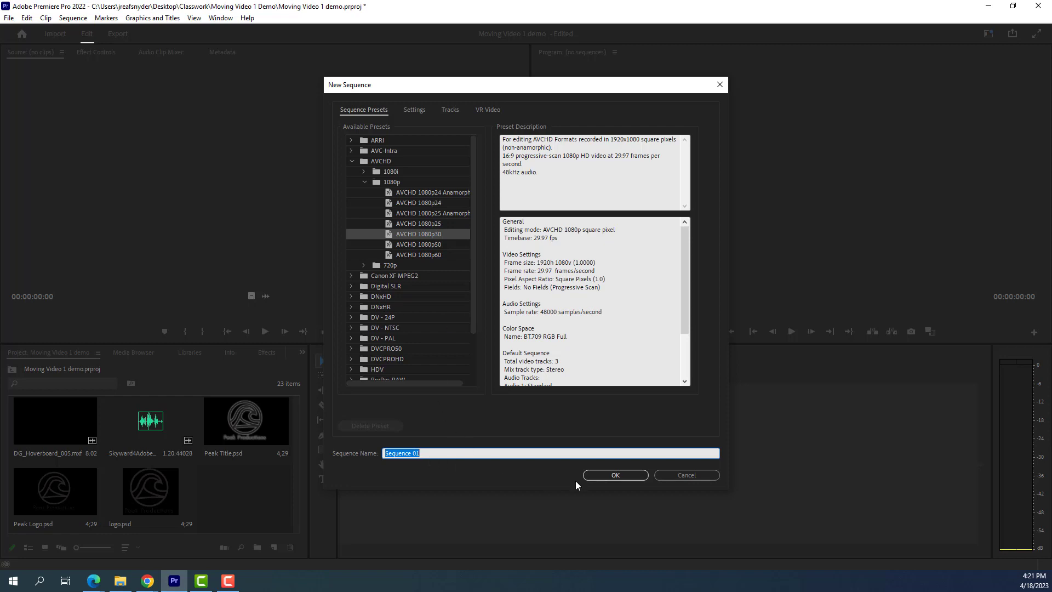
left_click(624, 478)
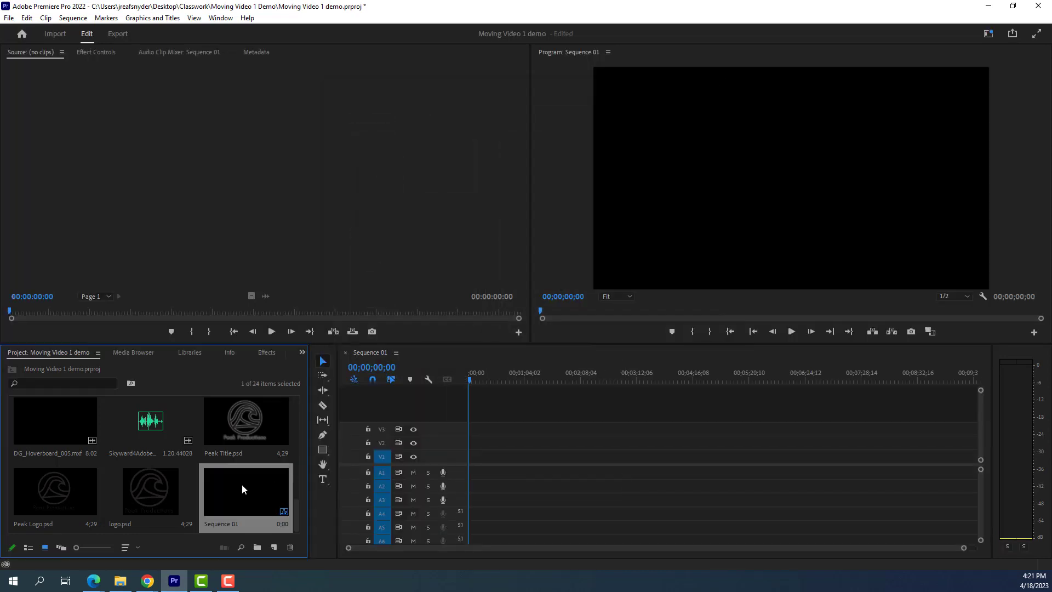
- Place DG_Hoverboard_006.mxf at the start of track V1 and change the sequence settings to match the clip
scroll(265, 485, "down", 3)
left_click_drag(80, 426, 490, 468)
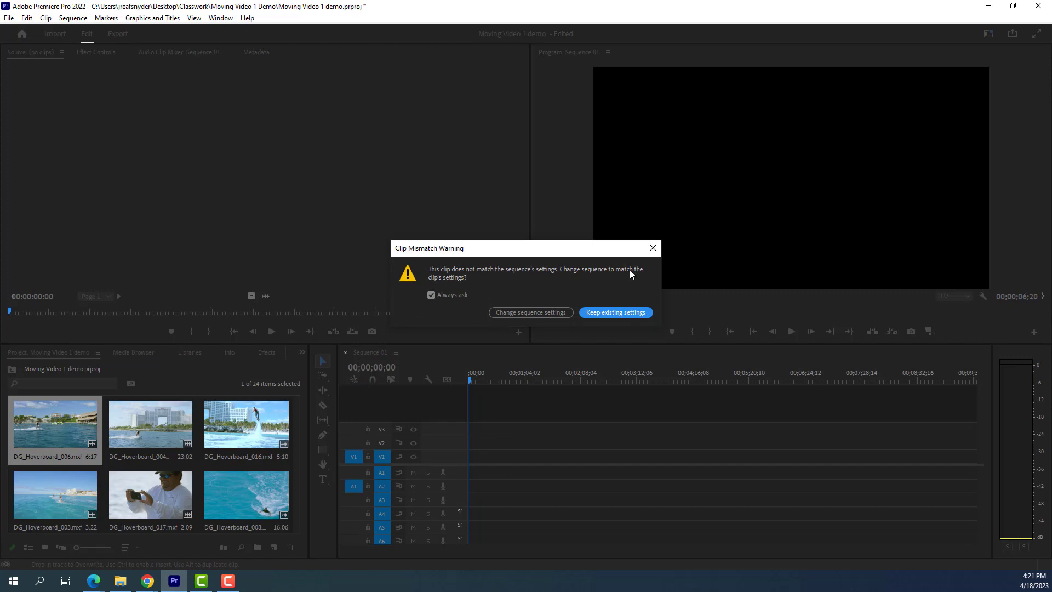
left_click(542, 310)
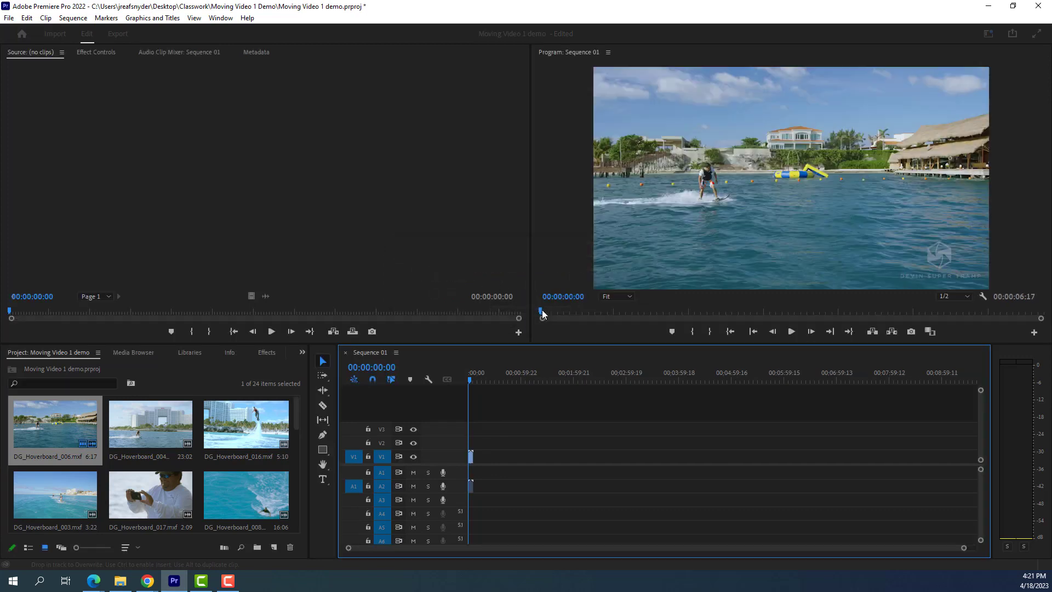
- Examine the file properties of the DG_Hoverboard_006.mxf clip, such as its image size and frame rate
right_click(62, 430)
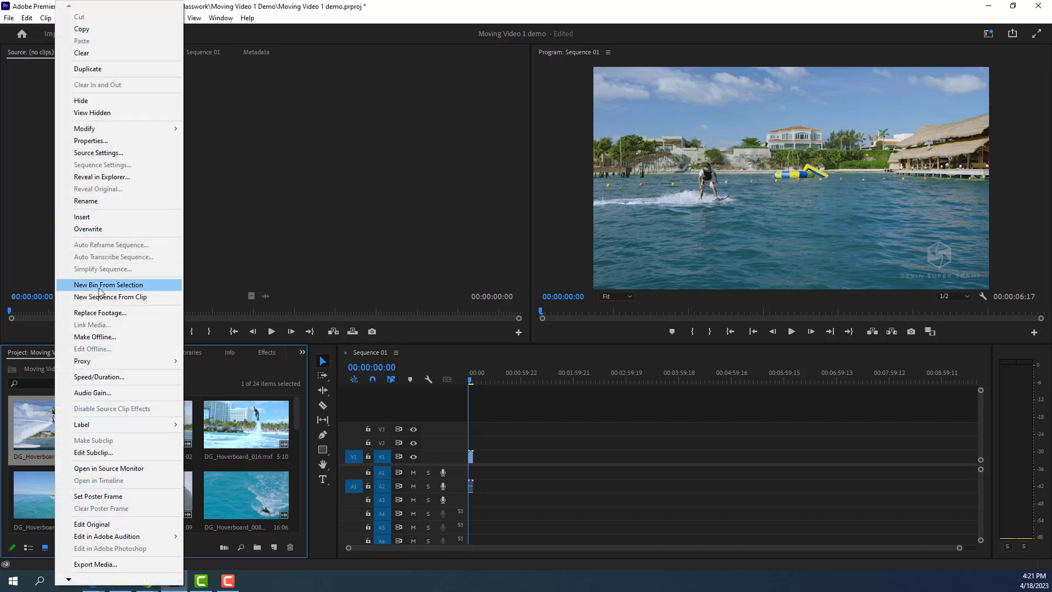
mouse_move(99, 580)
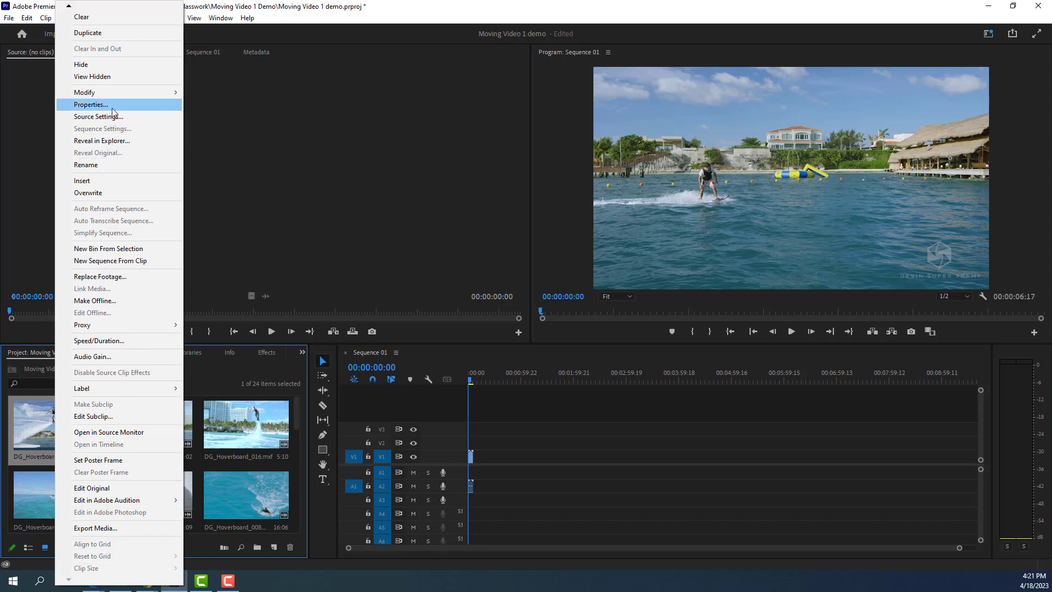
left_click(201, 146)
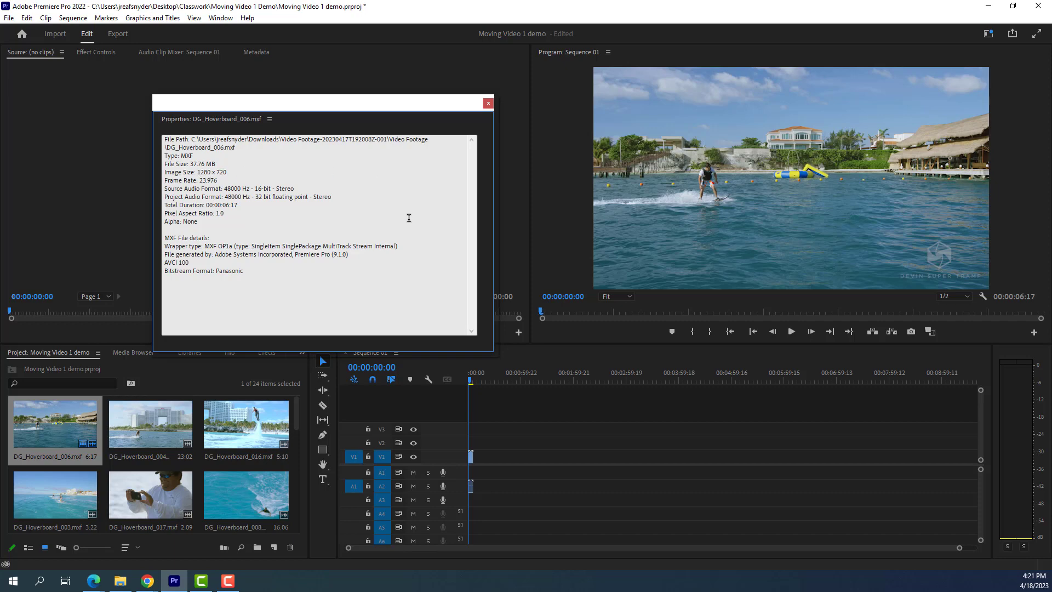
left_click(488, 103)
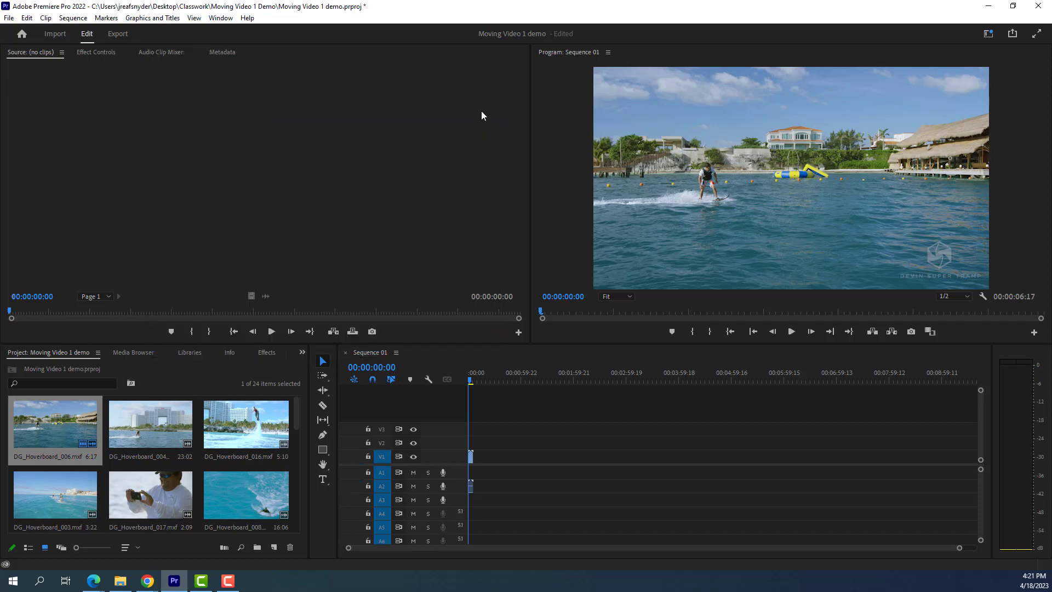
- Remove the clip from Sequence 01, close the sequence and delete it from the project
left_click(472, 454)
key("Delete")
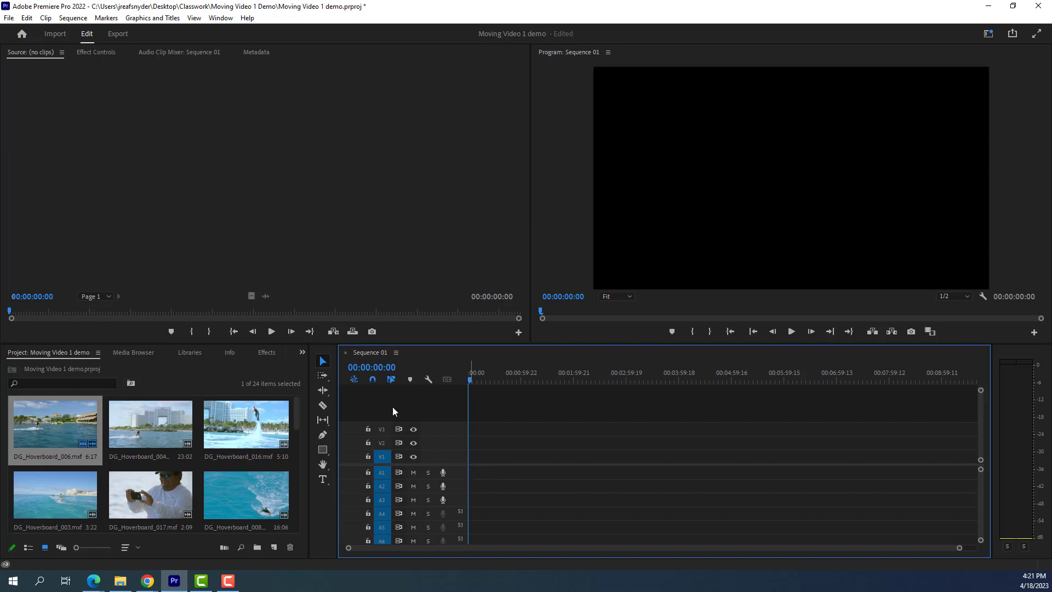
left_click(346, 353)
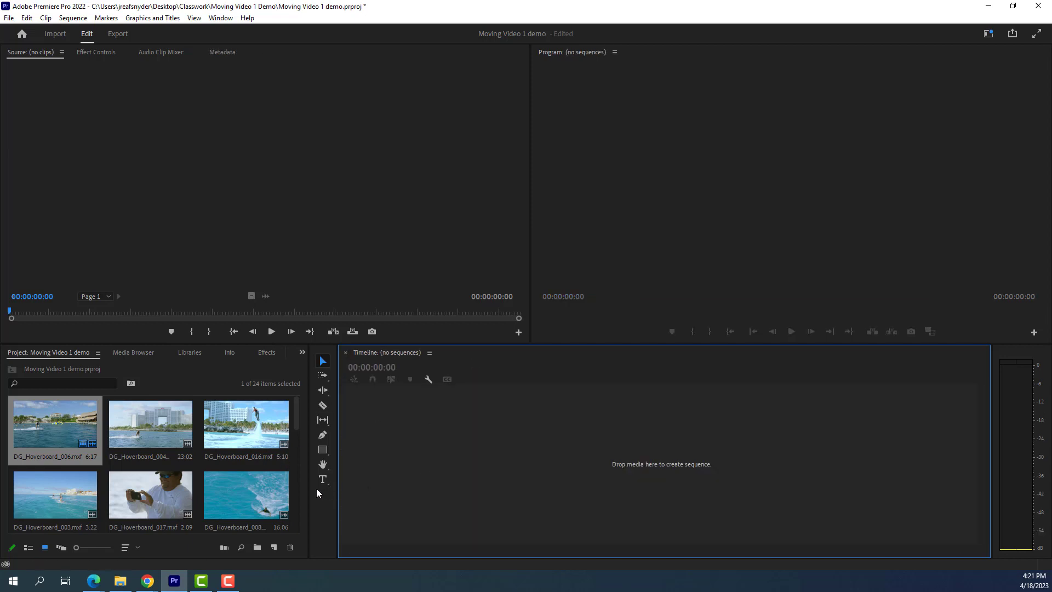
scroll(276, 487, "down", 6)
left_click(251, 489)
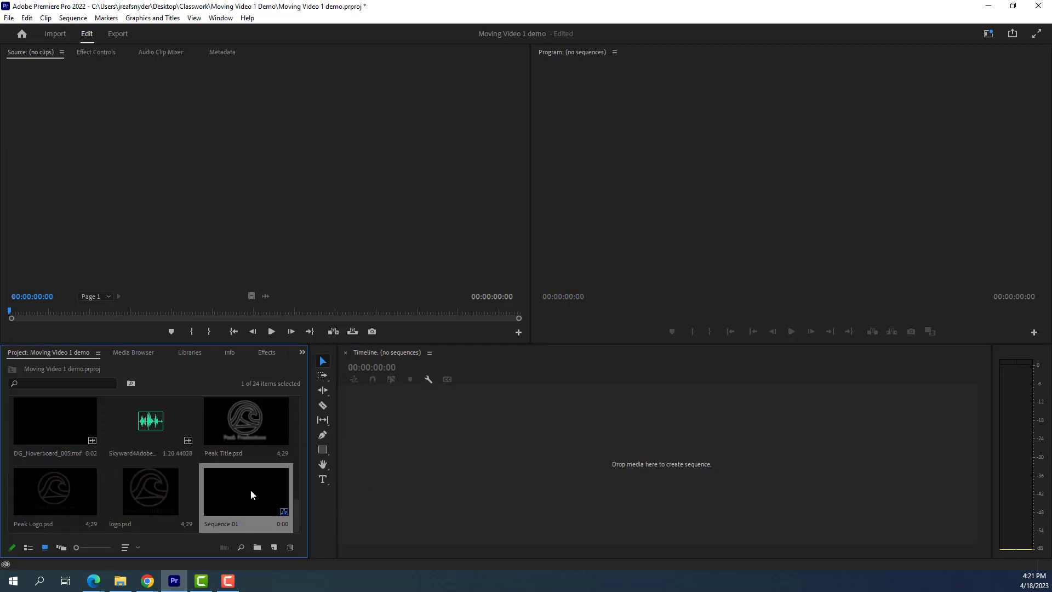
left_click(290, 548)
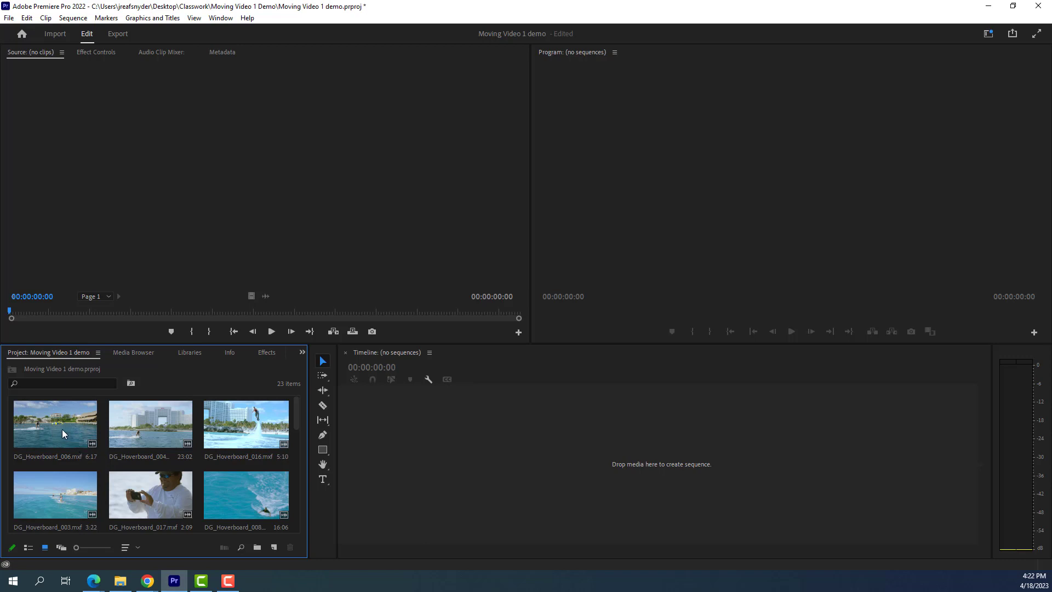
- Create a new sequence matching DG_Hoverboard_006.mxf from that clip and delete the clip from its timeline
left_click_drag(62, 429, 447, 433)
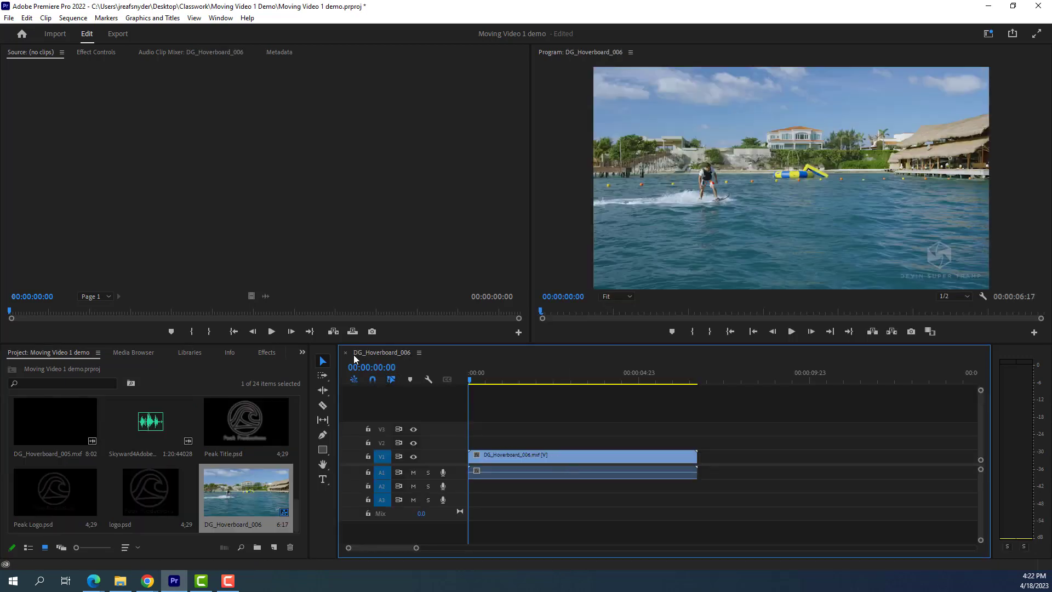
left_click(560, 453)
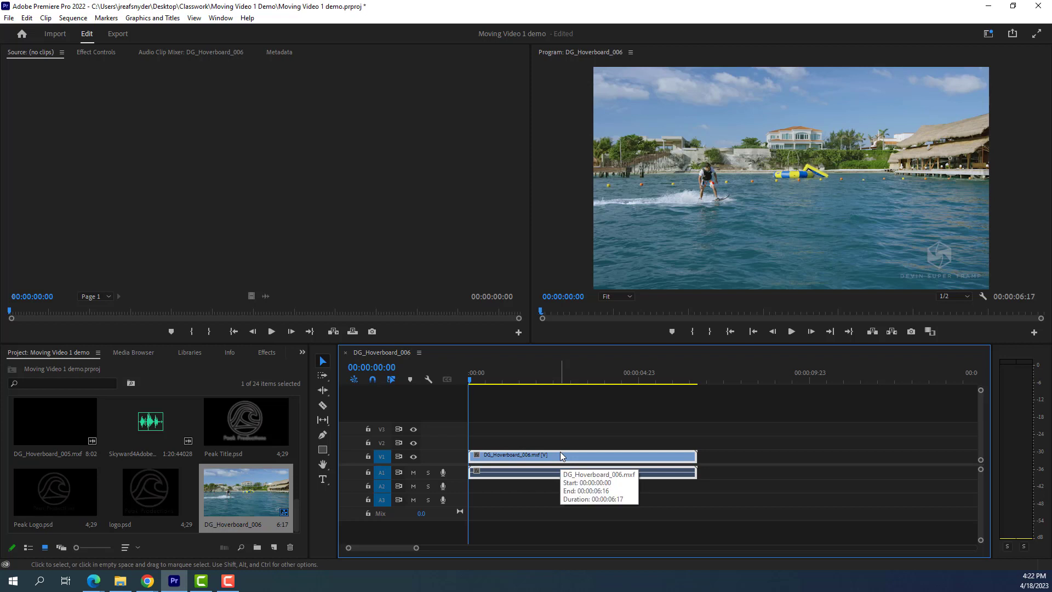
key("Delete")
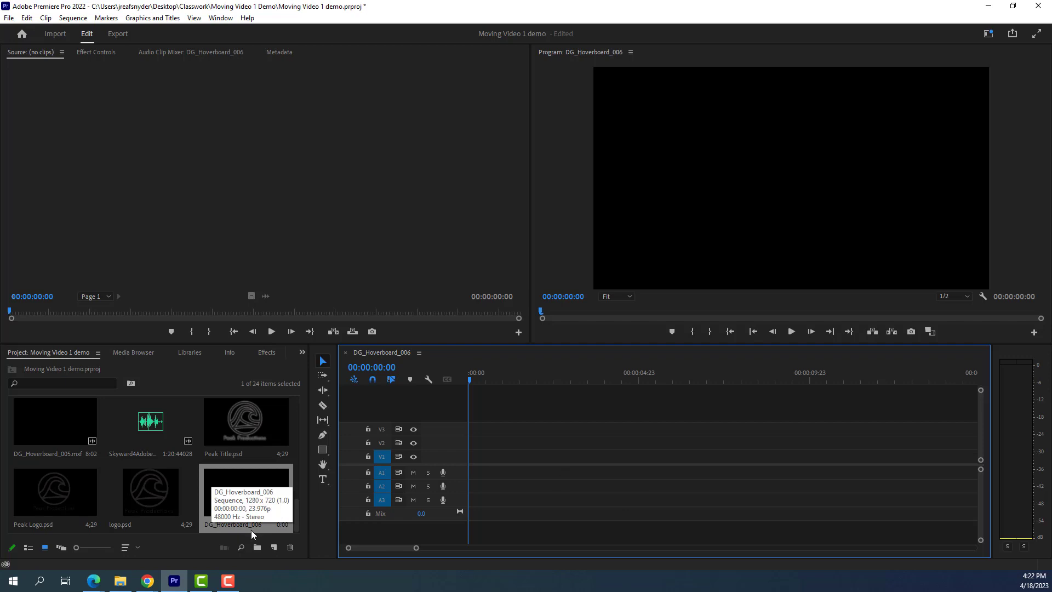
- Rename the empty DG_Hoverboard_006 sequence in the project as Sequence 1
scroll(71, 425, "up", 6)
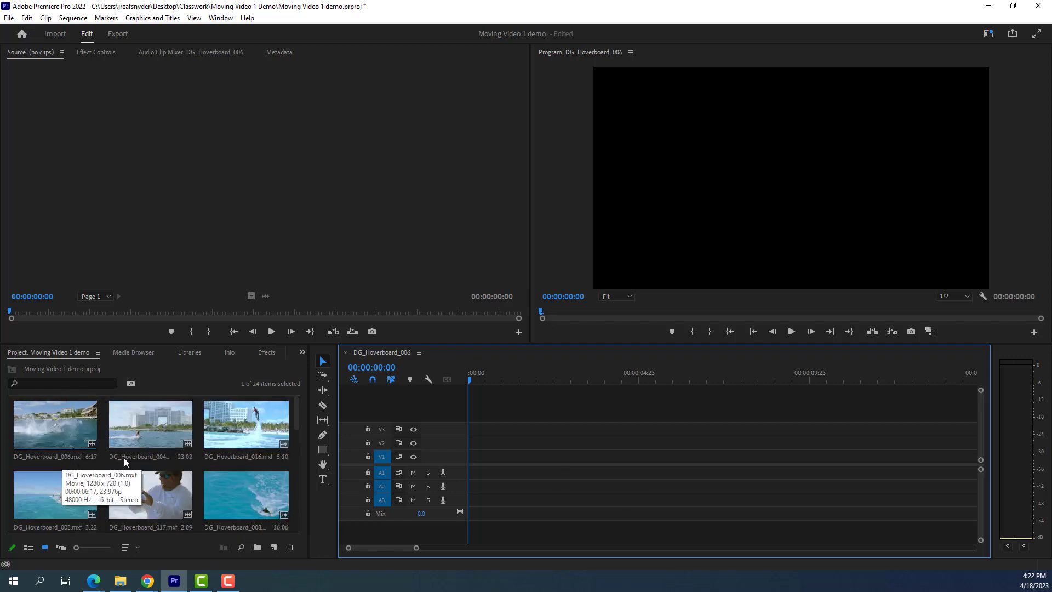
scroll(255, 497, "down", 6)
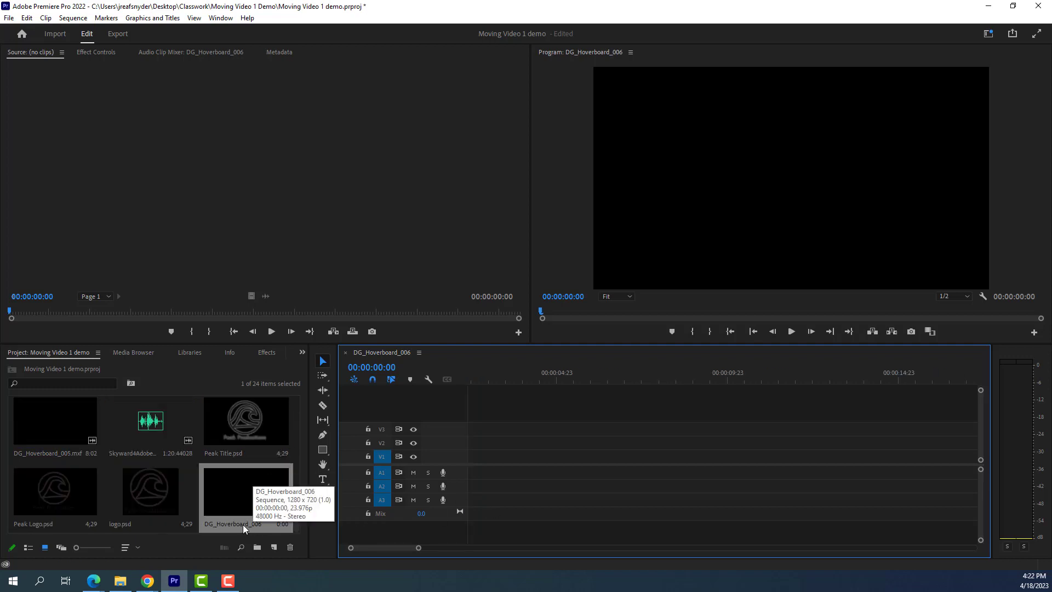
right_click(244, 524)
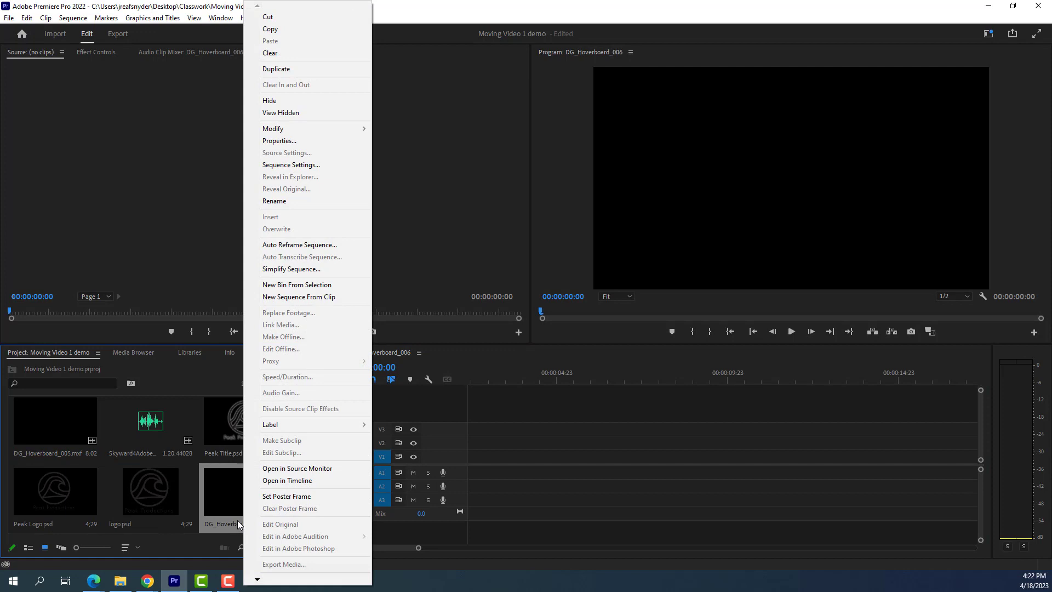
left_click(273, 201)
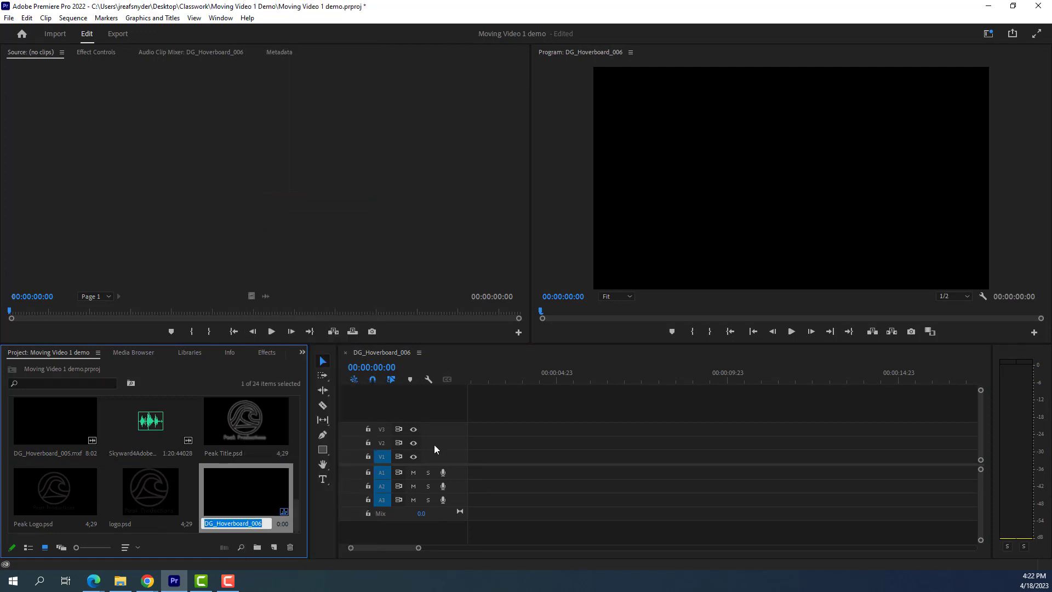
type("P")
type("Sequen")
type("ce 1")
key("Tab")
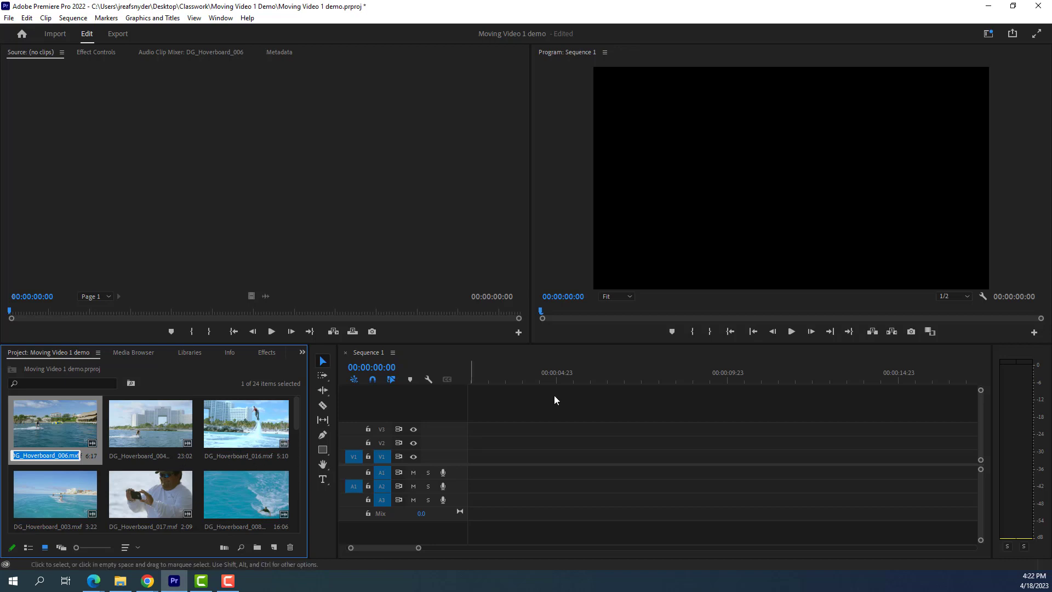
left_click(547, 426)
left_click(60, 426)
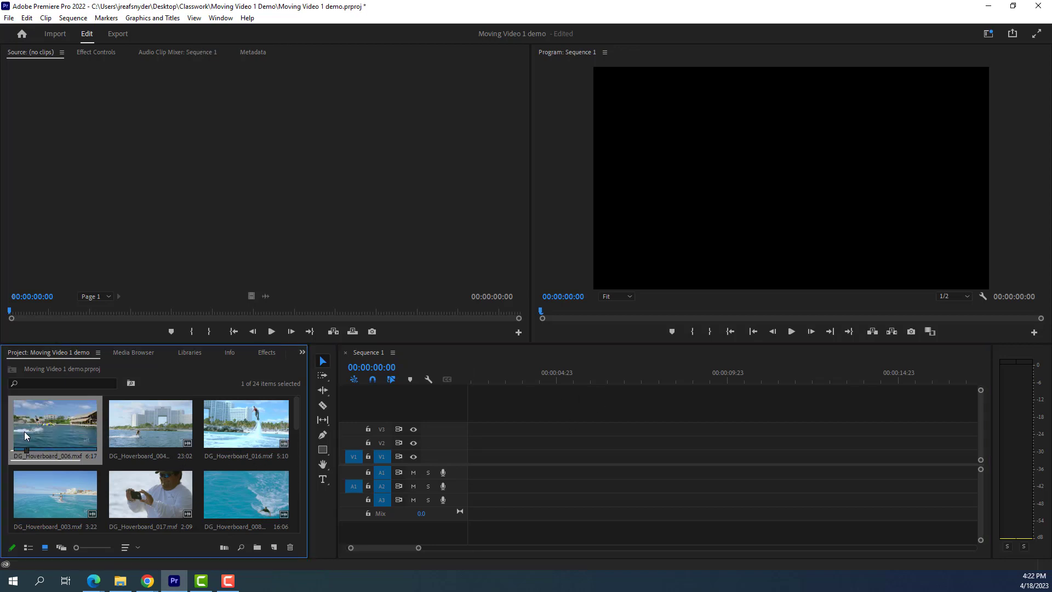
left_click(113, 501)
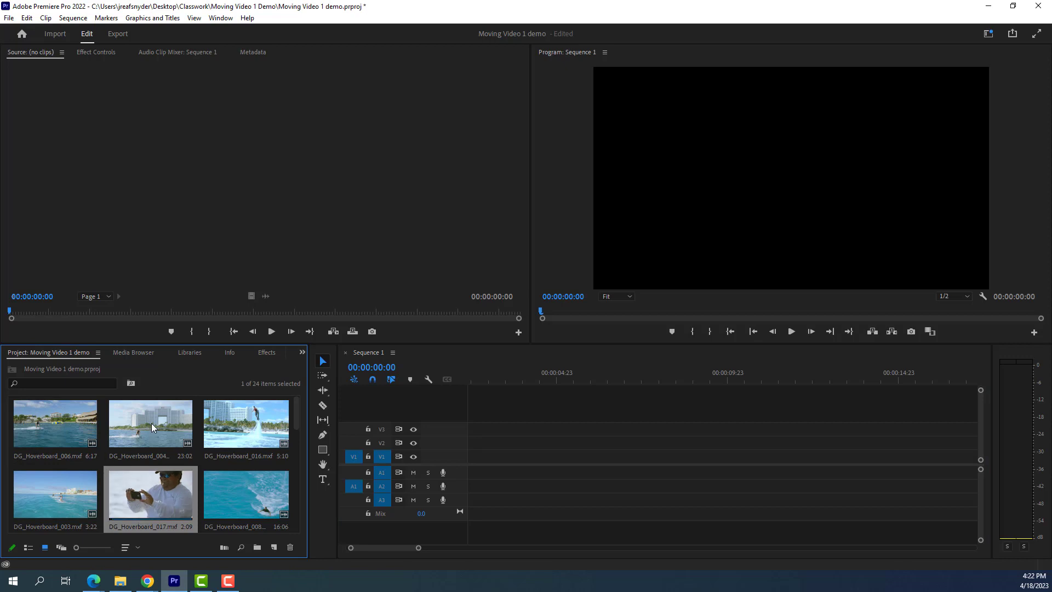
scroll(269, 439, "down", 5)
scroll(268, 438, "up", 5)
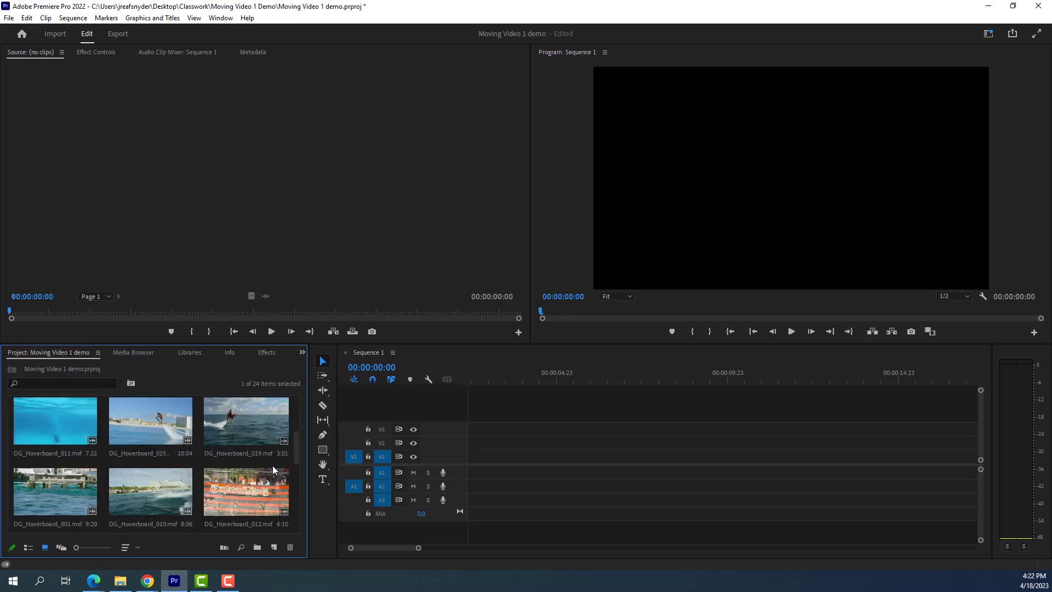
left_click(352, 483)
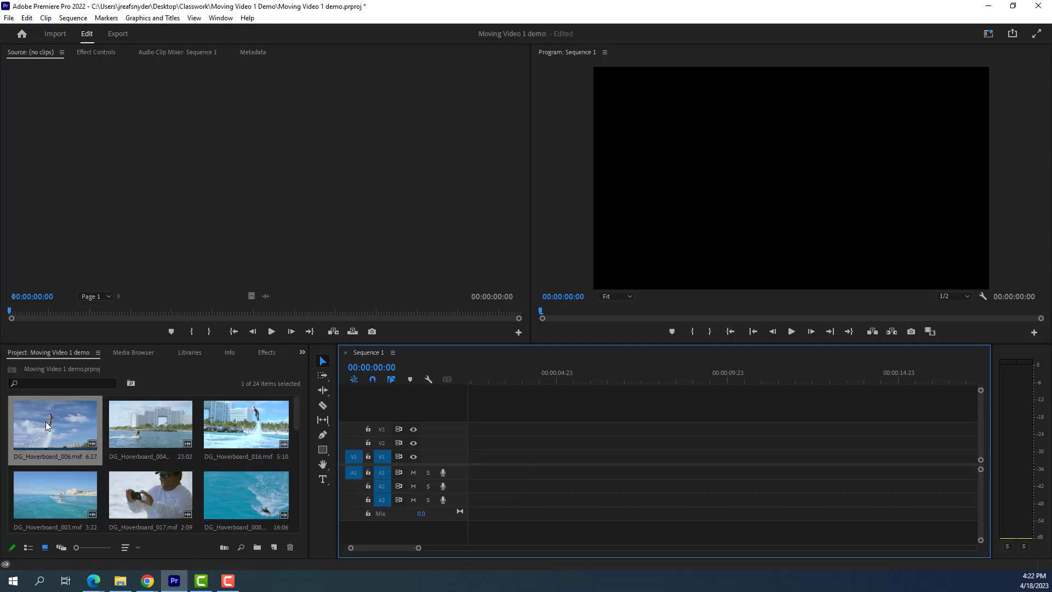
- Place the Skyward4Adobe music at the start of audio track A1 and play its first few seconds
scroll(196, 481, "down", 3)
scroll(197, 485, "down", 3)
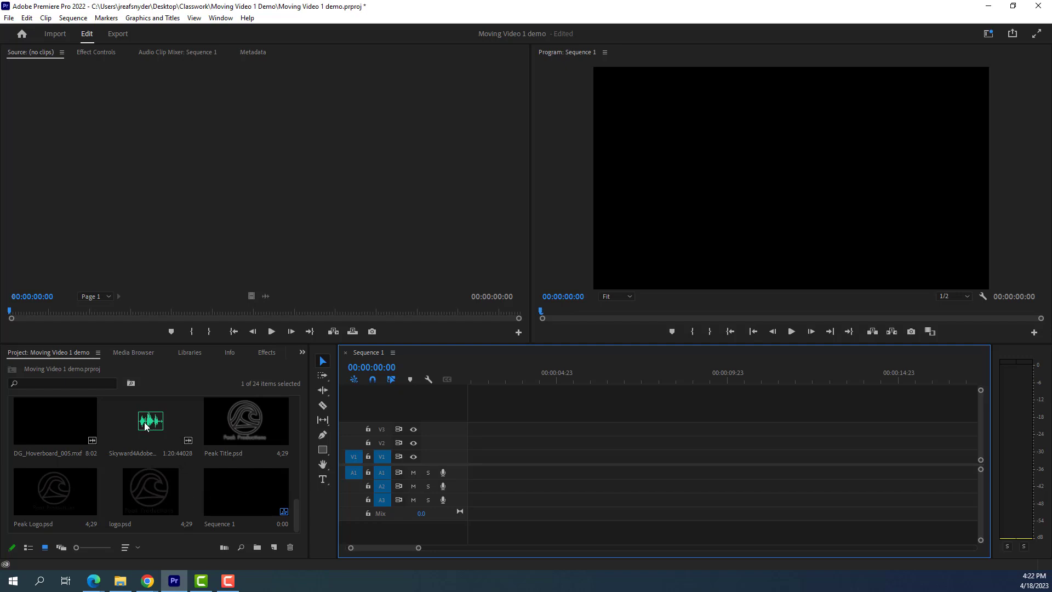
left_click_drag(148, 428, 495, 455)
mouse_move(475, 475)
left_mouse_down()
mouse_move(440, 496)
mouse_move(253, 463)
mouse_move(472, 478)
left_mouse_up()
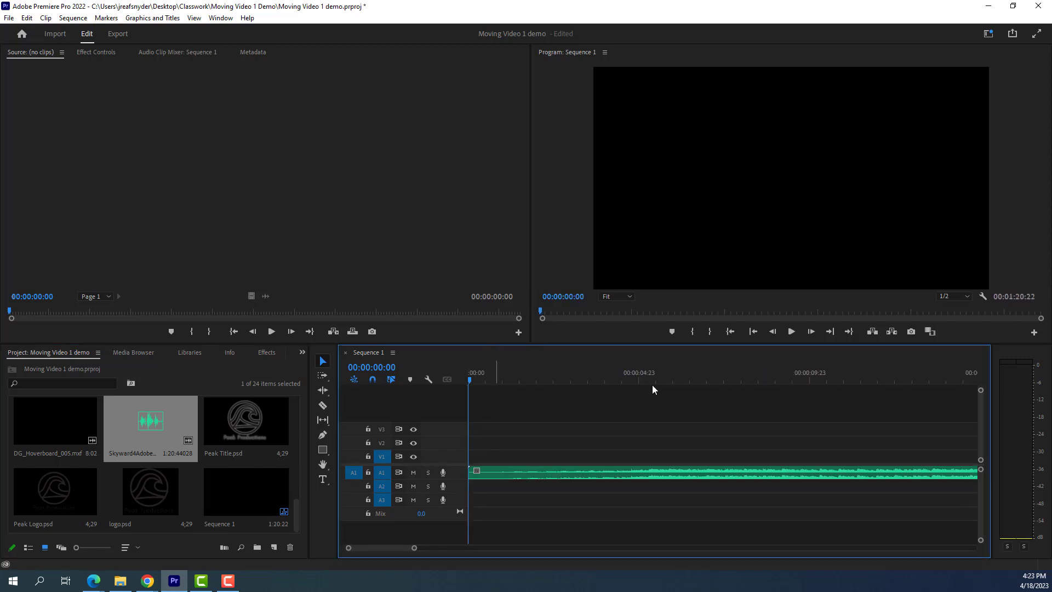
left_click(792, 332)
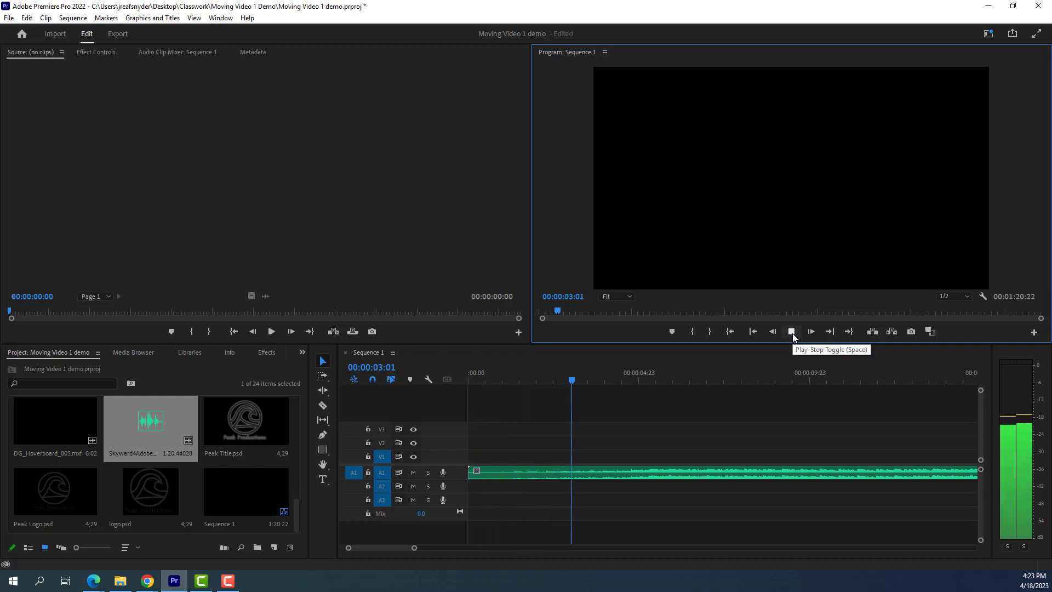
left_click(791, 331)
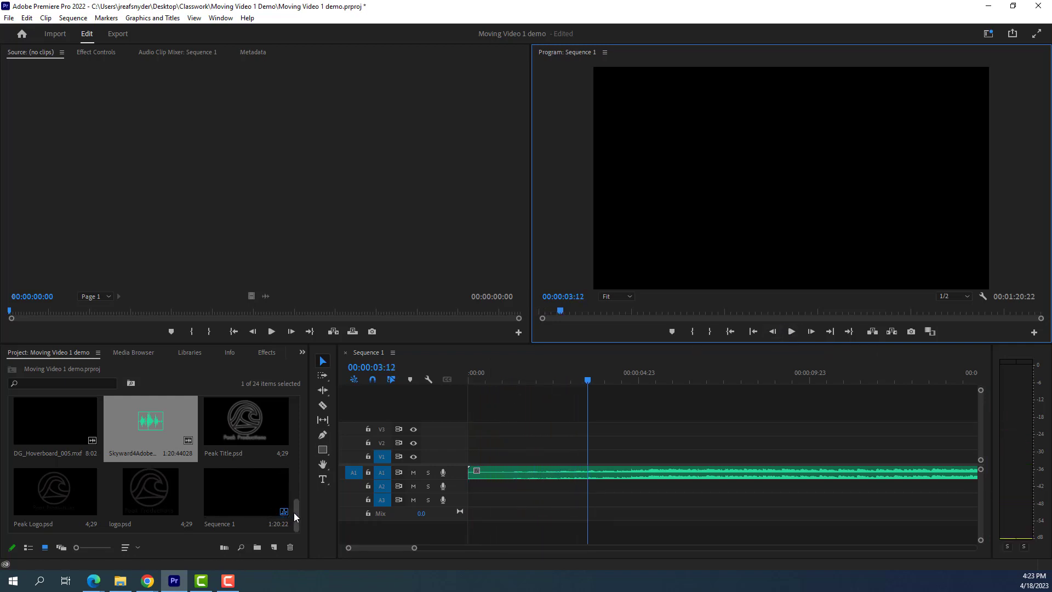
- Line up DG_Hoverboard clips 006, 004, 016, 003 and 008 end to end on track V2, and delete them from the sequence
left_click_drag(294, 511, 297, 413)
left_click(61, 423)
left_click_drag(60, 423, 473, 448)
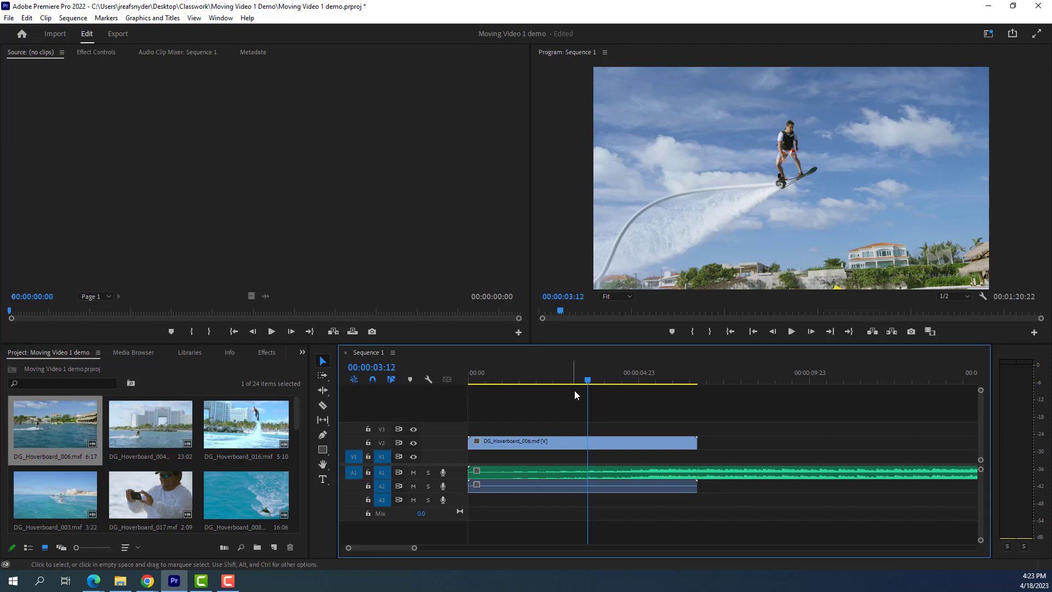
left_click_drag(587, 381, 690, 385)
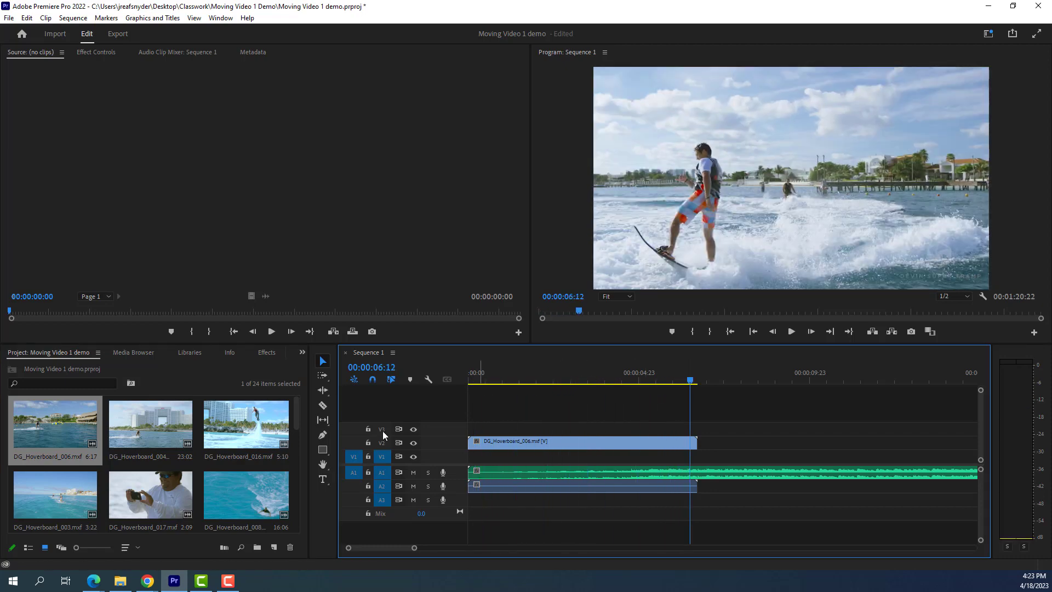
left_click_drag(132, 435, 705, 442)
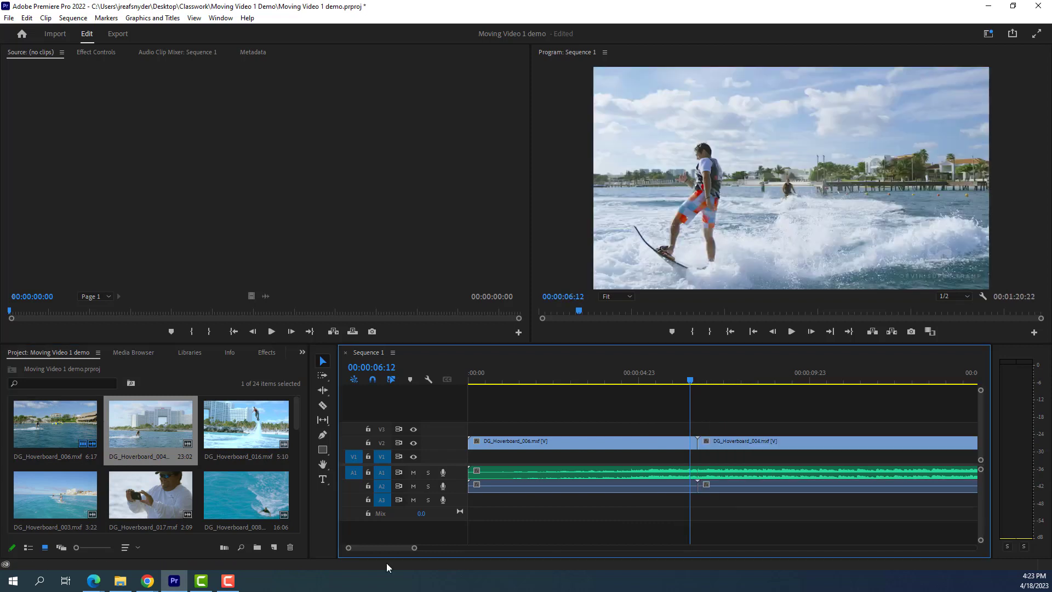
left_click_drag(413, 547, 568, 548)
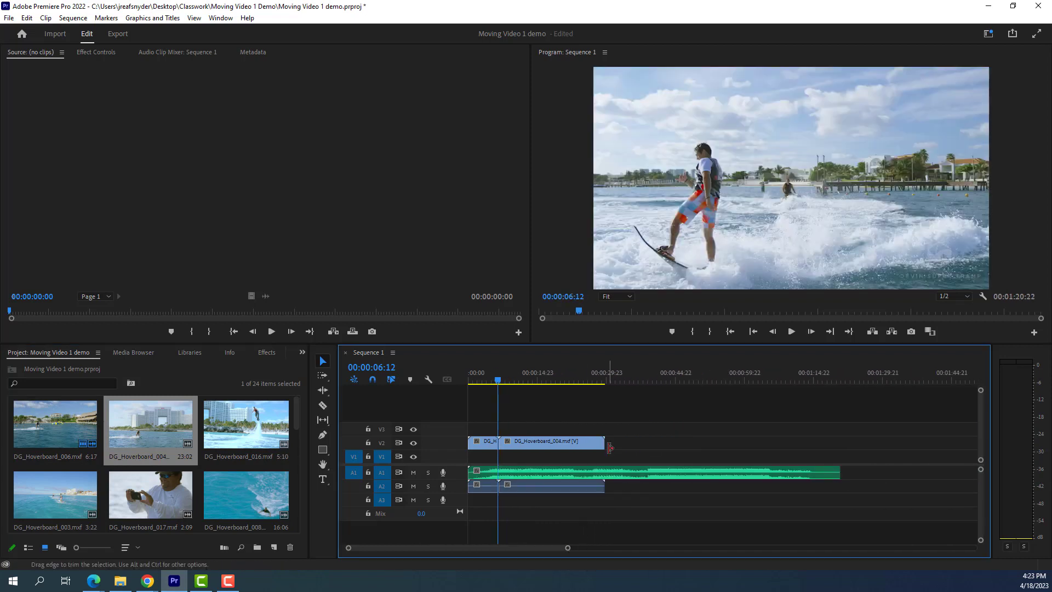
left_click_drag(246, 425, 612, 444)
left_click_drag(55, 493, 637, 450)
left_click_drag(246, 494, 715, 445)
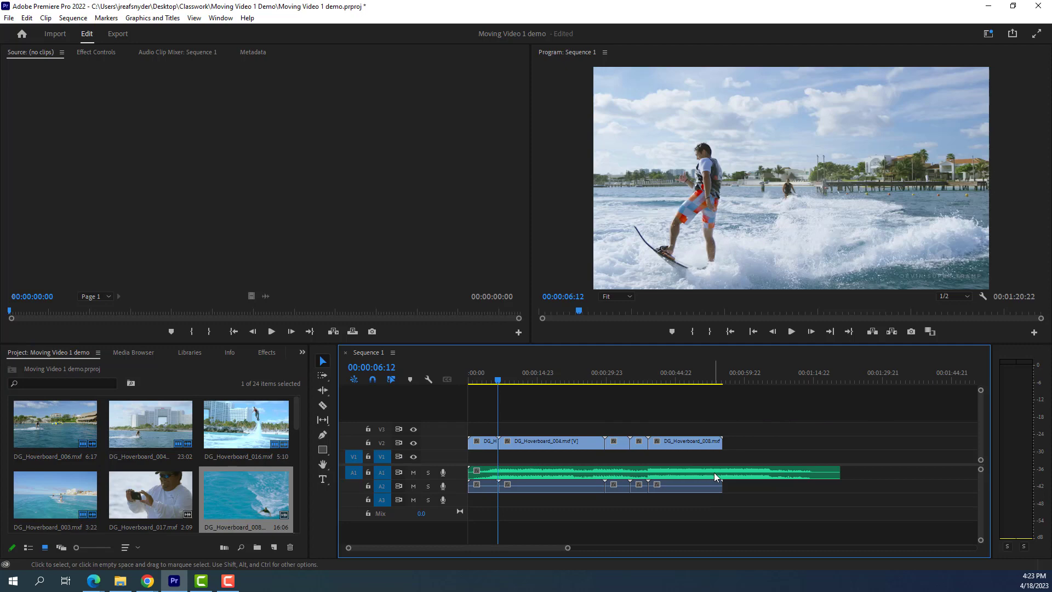
left_click_drag(755, 423, 482, 447)
key("Delete")
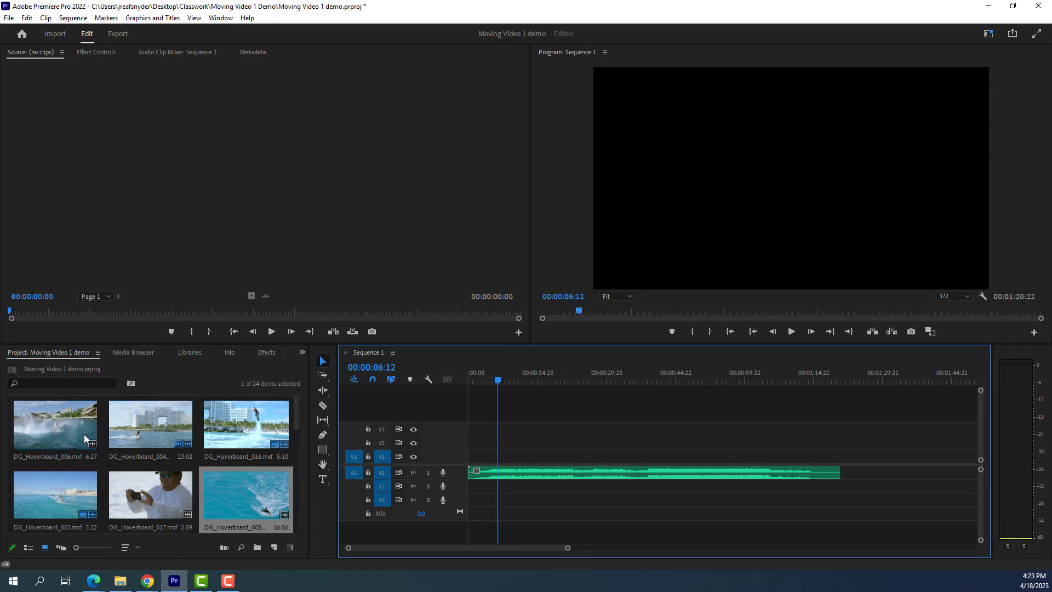
- Open DG_Hoverboard_006.mxf in the Source Monitor and mark its In point at 00:00:00:18 and Out point at 00:00:04:07
double_click(45, 422)
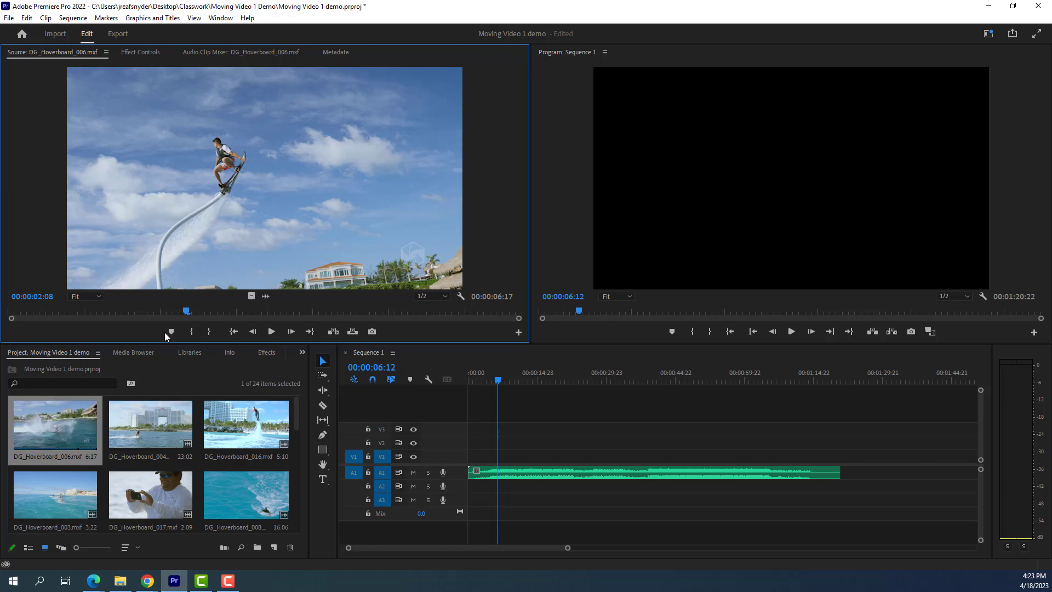
left_click_drag(186, 310, 65, 311)
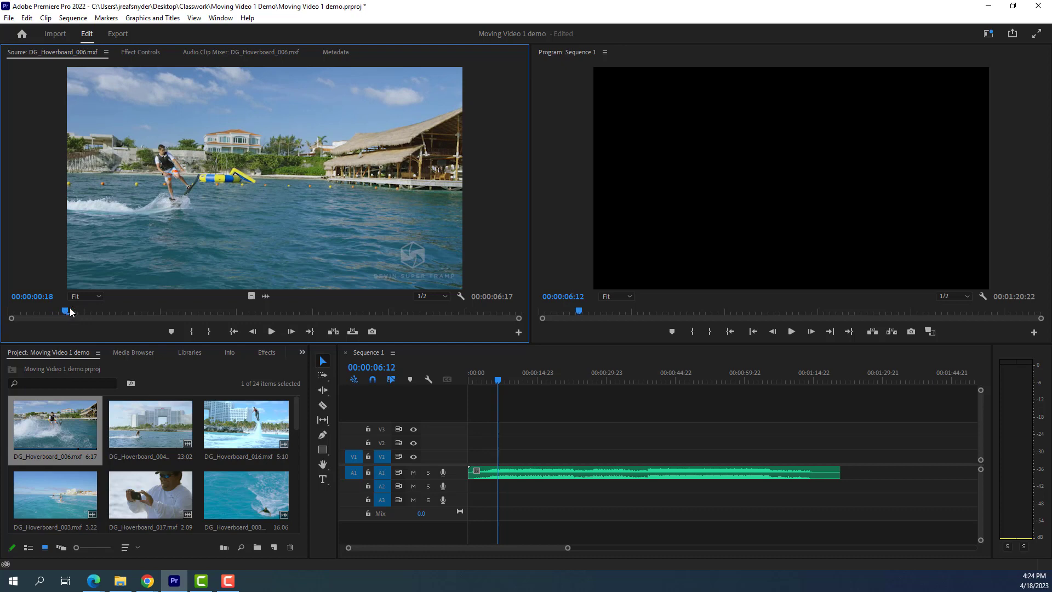
left_click(191, 335)
left_click(192, 332)
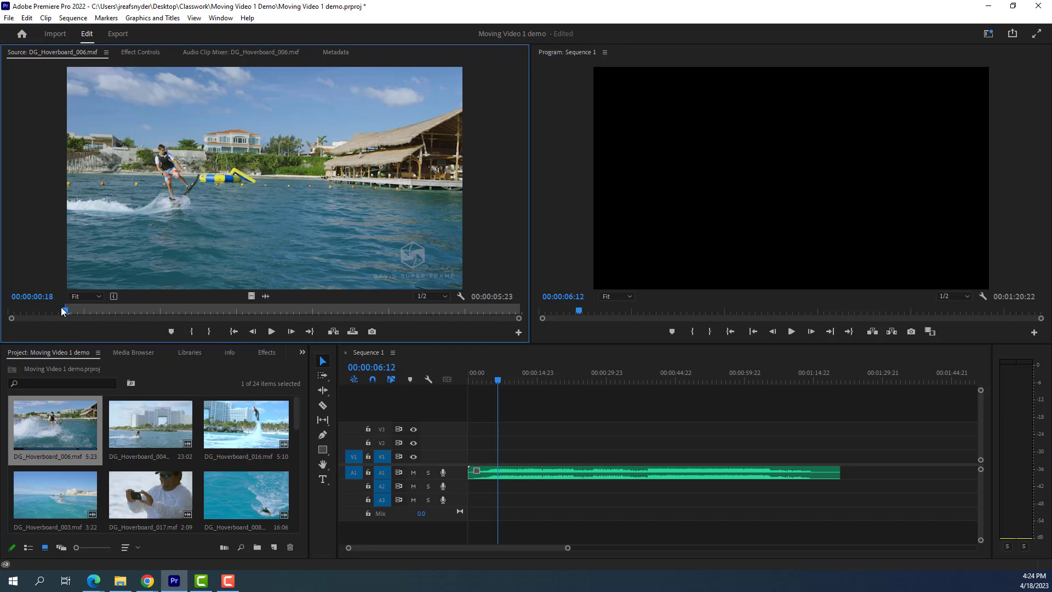
left_click_drag(66, 309, 336, 307)
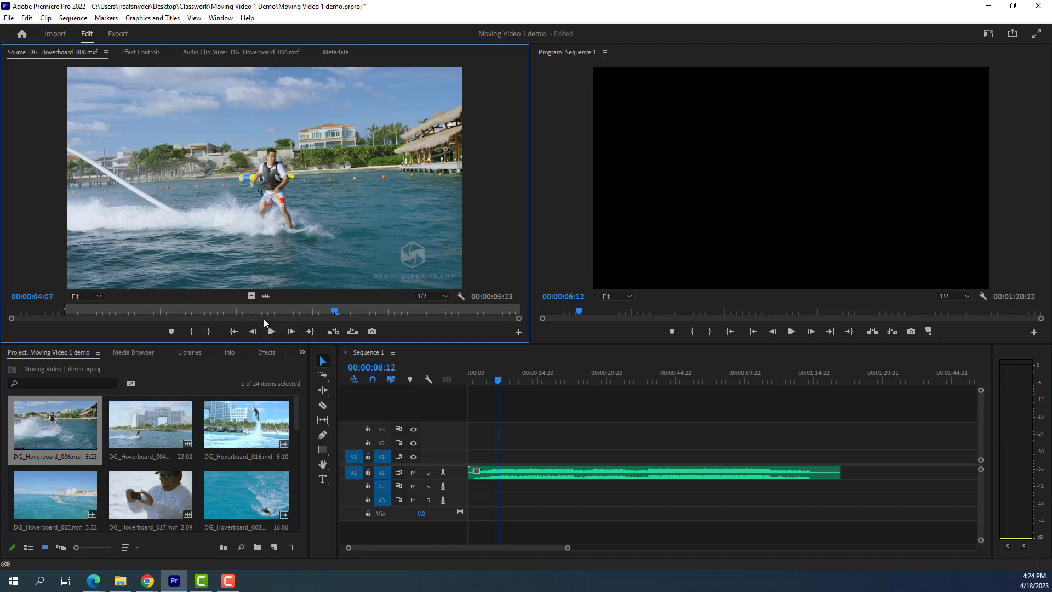
left_click(209, 330)
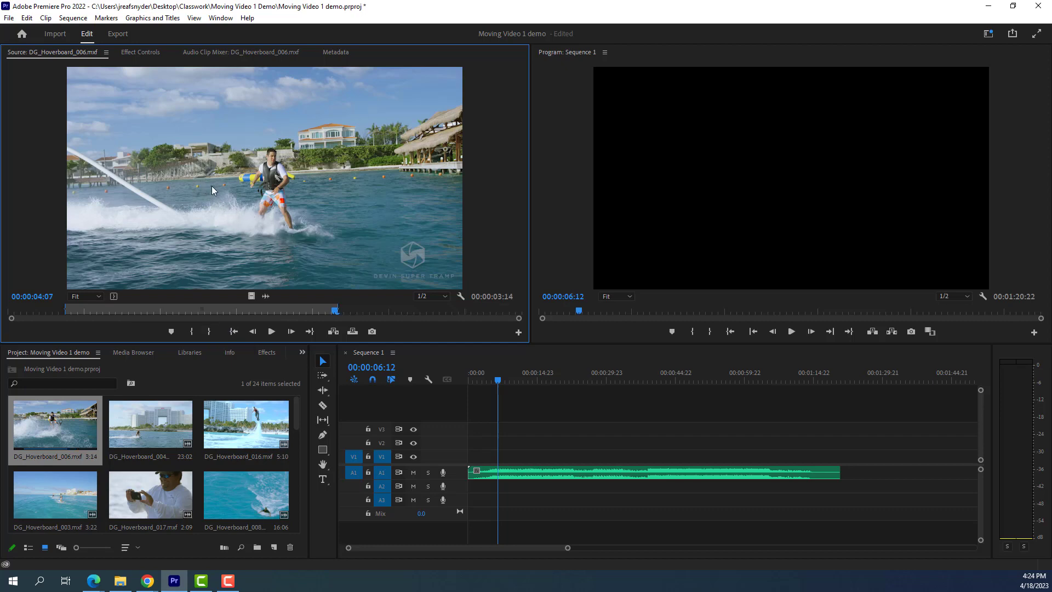
- Set the sequence playhead to 00:00:03:22 and try placing the marked DG_Hoverboard_006 excerpt there on track V1
left_click_drag(352, 275, 415, 232)
left_click(485, 381)
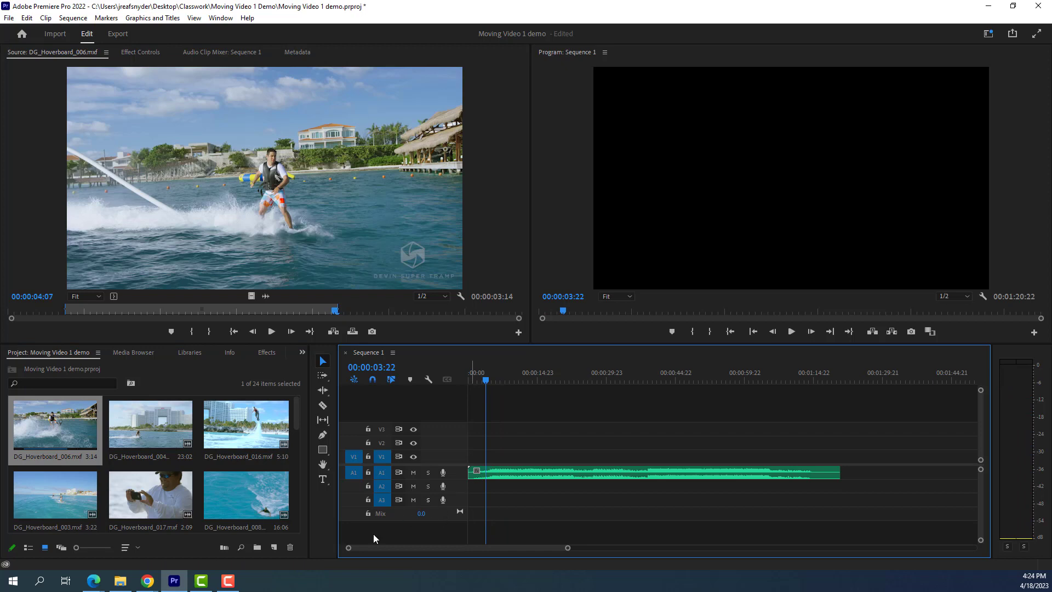
left_click_drag(377, 271, 493, 464)
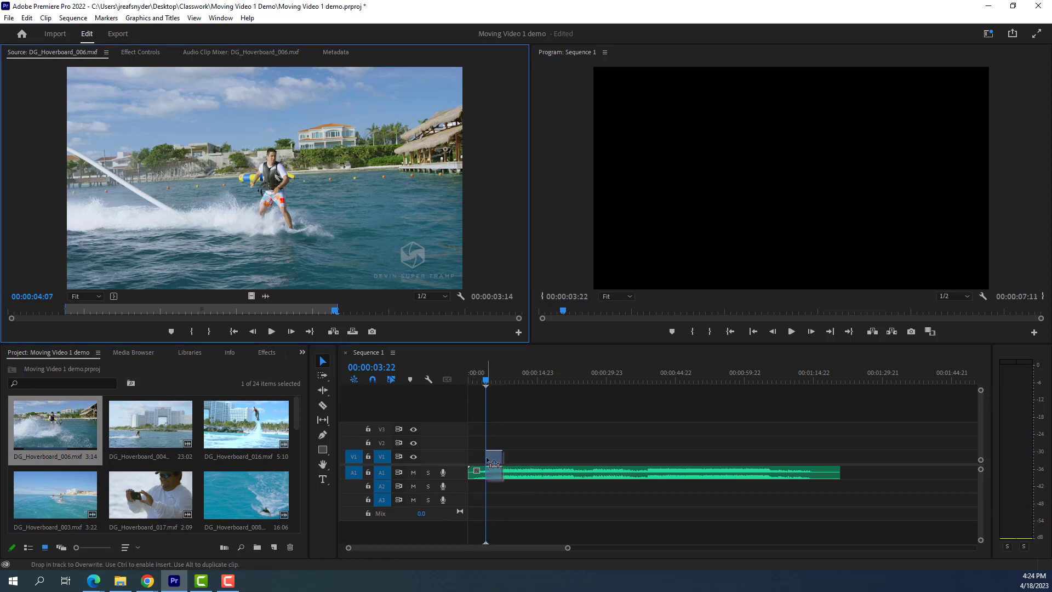
left_click_drag(493, 464, 337, 242)
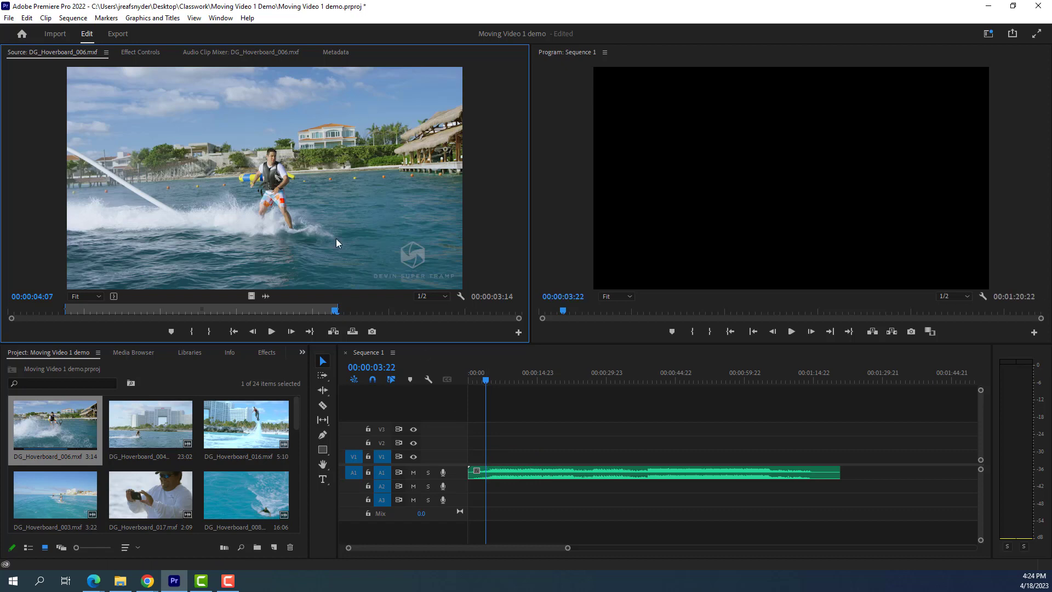
- Create a black 1280 x 720, 23.976 fps color matte named Color Matte and place it at the start of V1, ending at 00:00:03:22
left_click(273, 547)
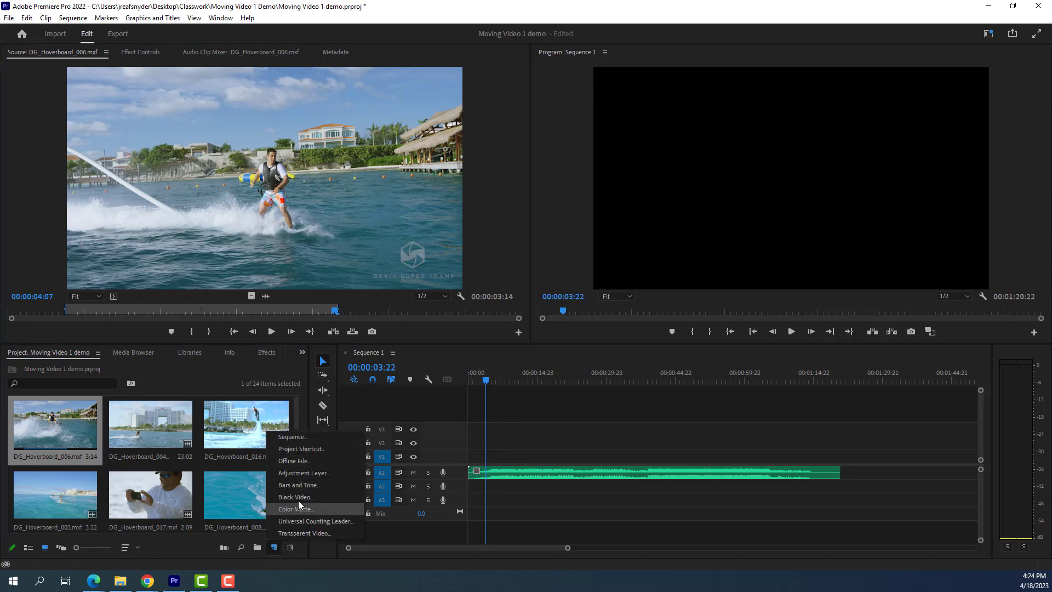
left_click(309, 509)
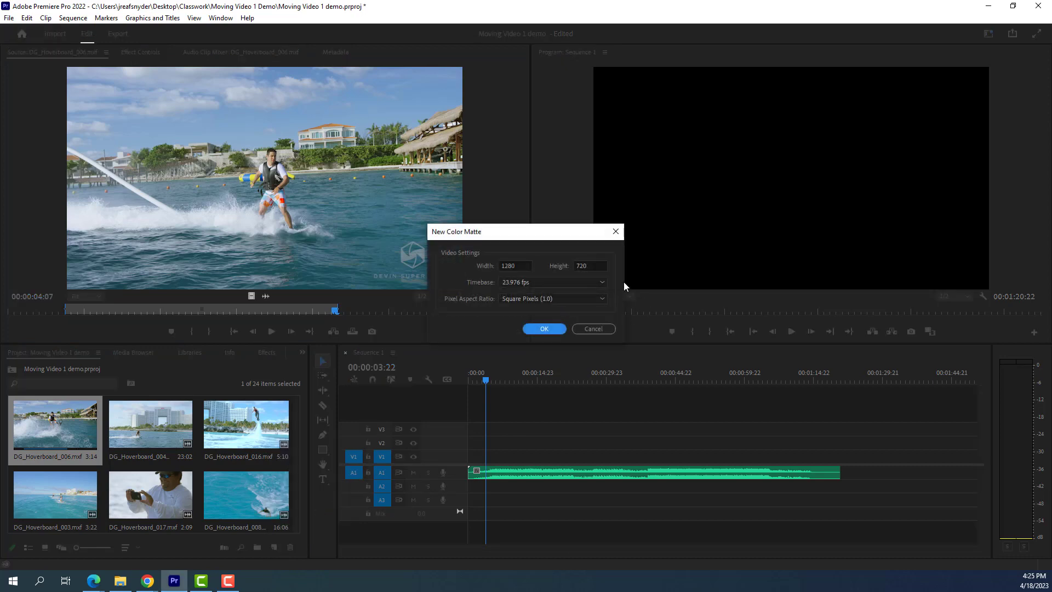
left_click(544, 329)
left_click(629, 212)
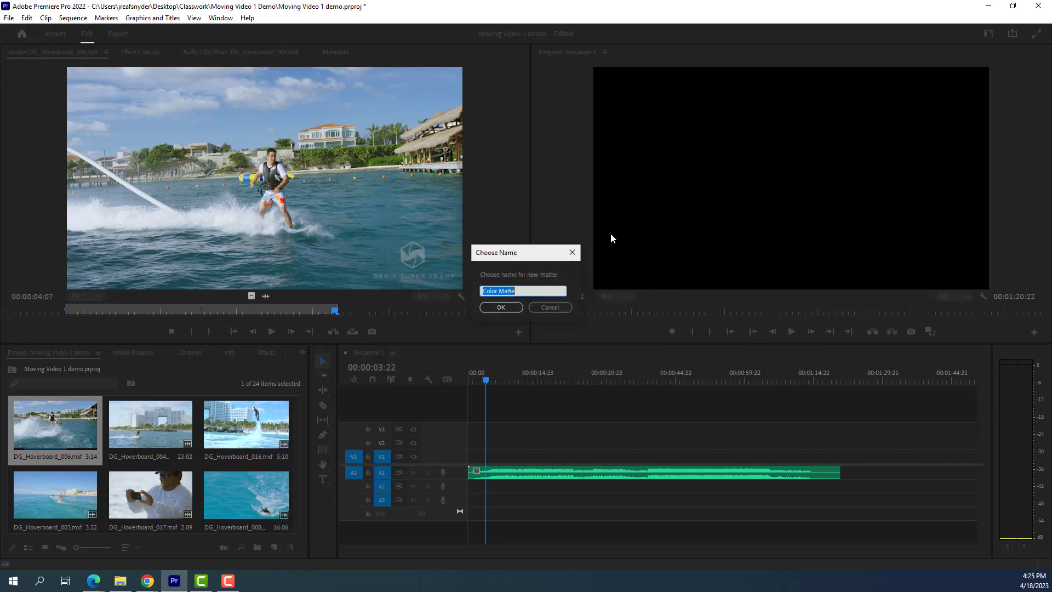
left_click(498, 307)
left_click_drag(74, 486, 485, 457)
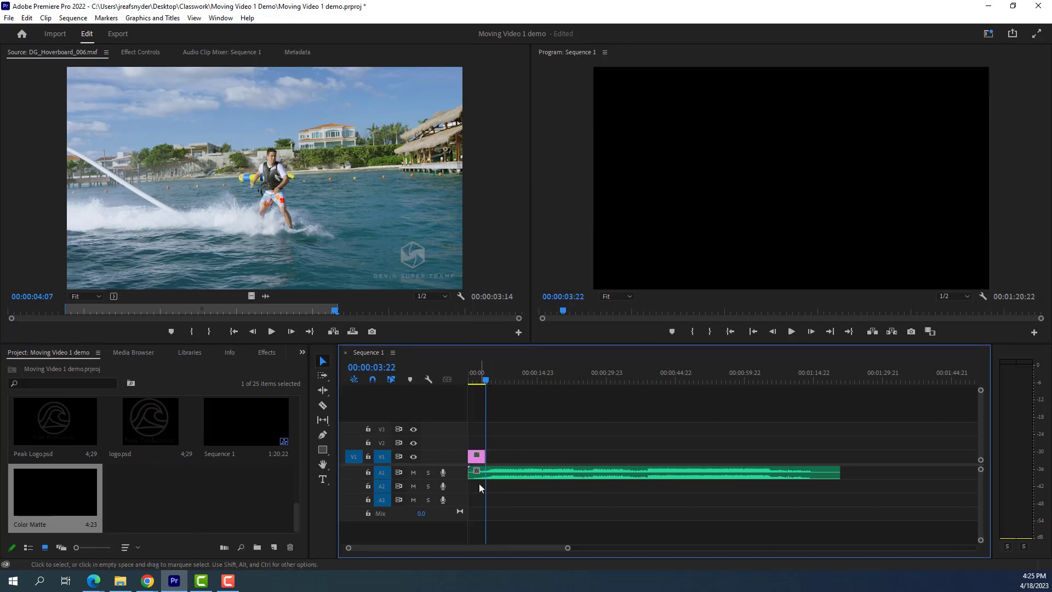
- Play the sequence from its beginning past the end of the color matte, up to 00:00:05:00
left_click_drag(485, 381, 466, 380)
left_click(791, 332)
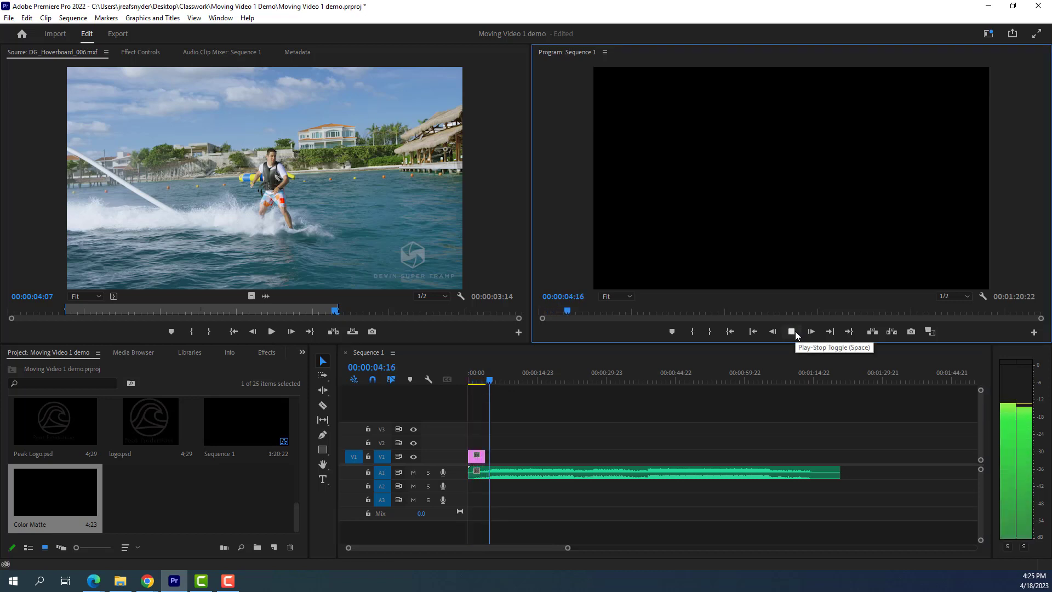
left_click(795, 332)
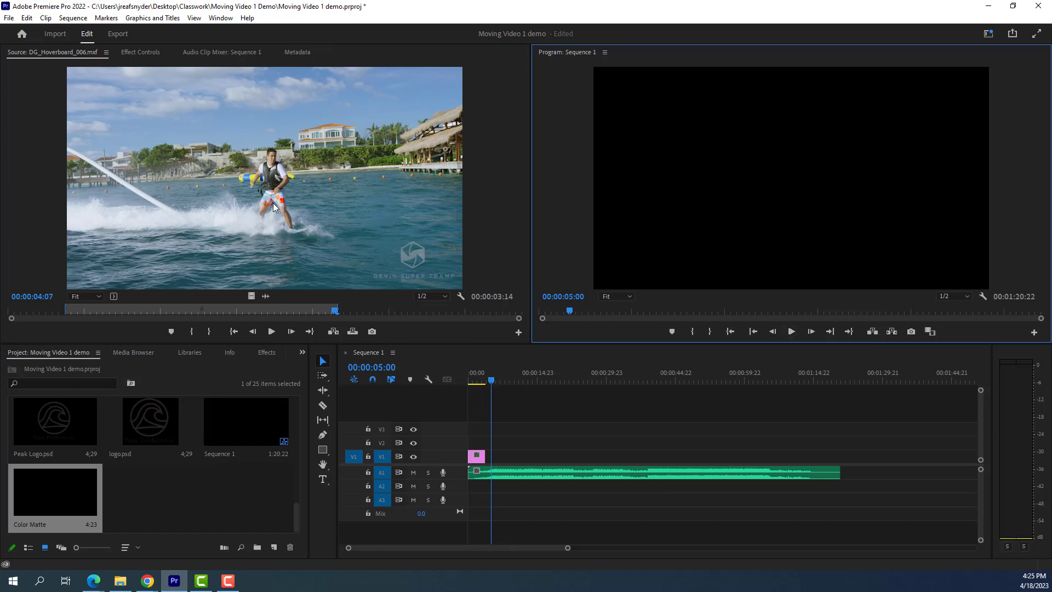
- Place the marked DG_Hoverboard_006 excerpt directly after the color matte on tracks V1 and A1
left_click(225, 173)
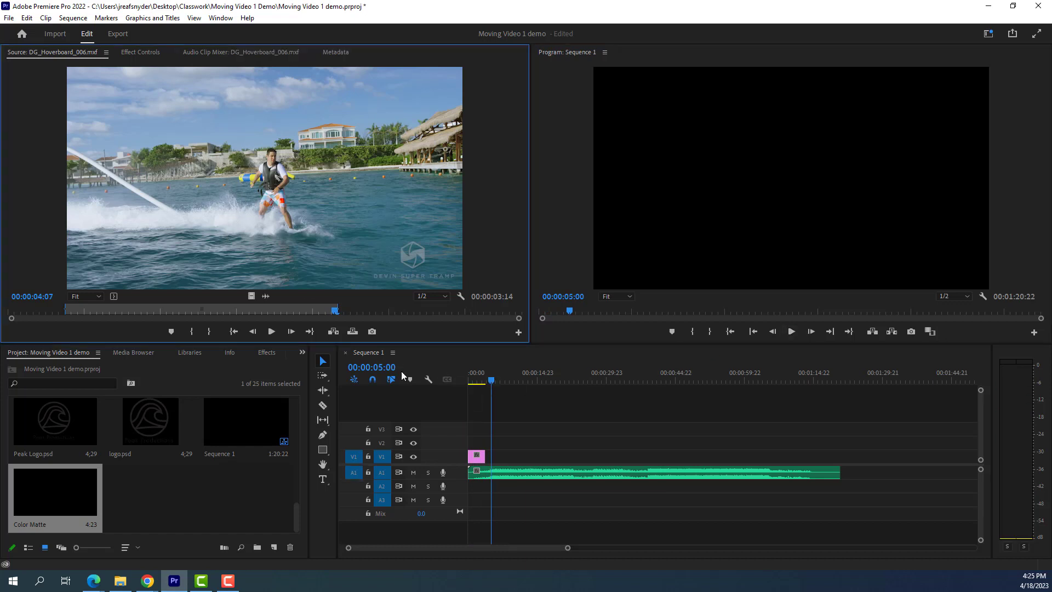
left_click_drag(402, 376, 497, 462)
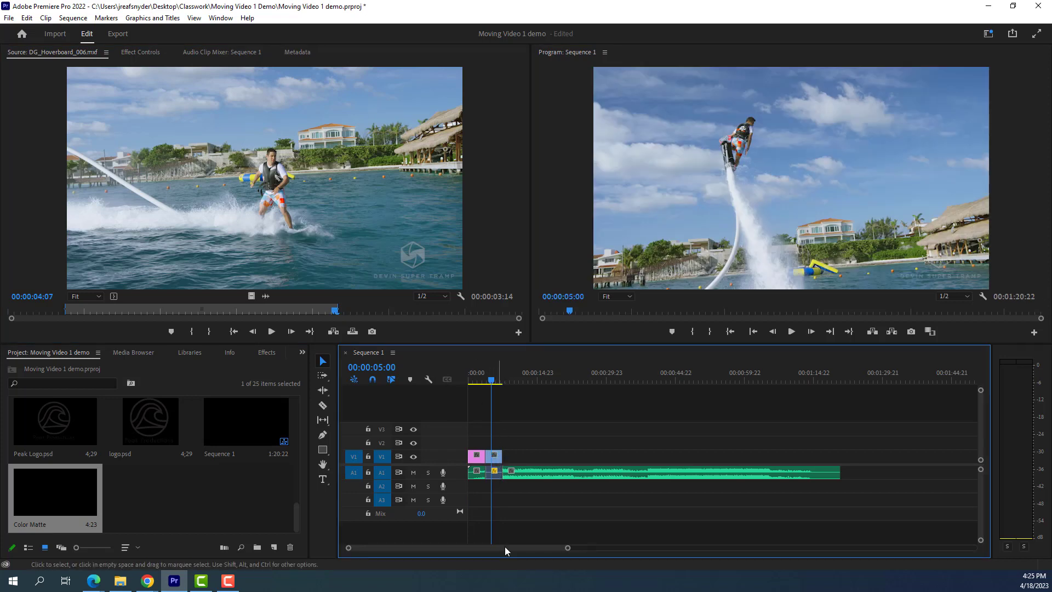
scroll(499, 545, "up", 5)
left_click_drag(500, 542, 499, 543)
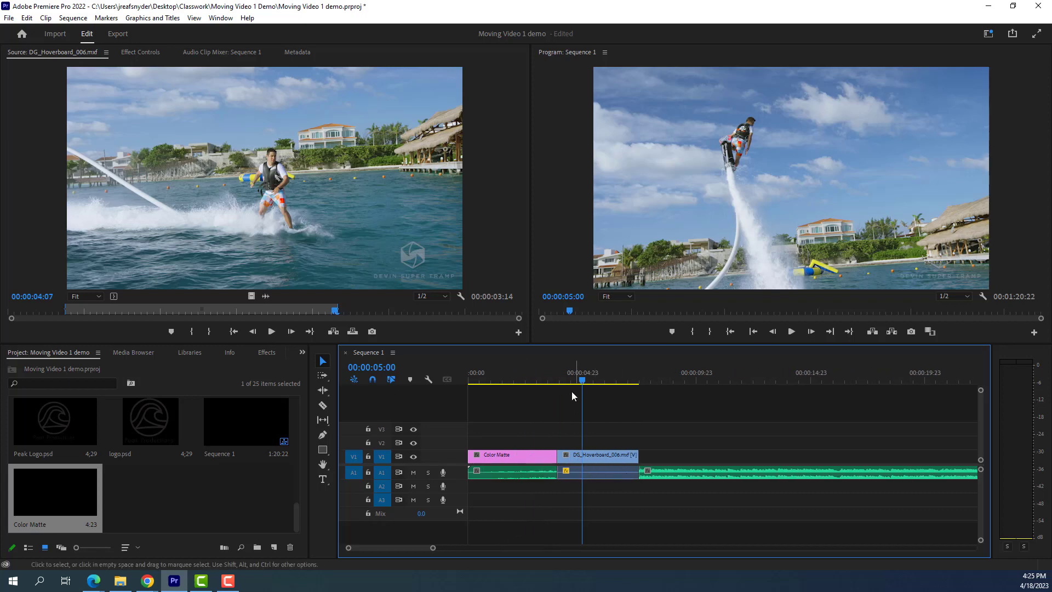
- Play across the cut from the color matte into the DG_Hoverboard_006 clip, and undo the clip's placement
left_click_drag(581, 381, 530, 384)
left_click(791, 332)
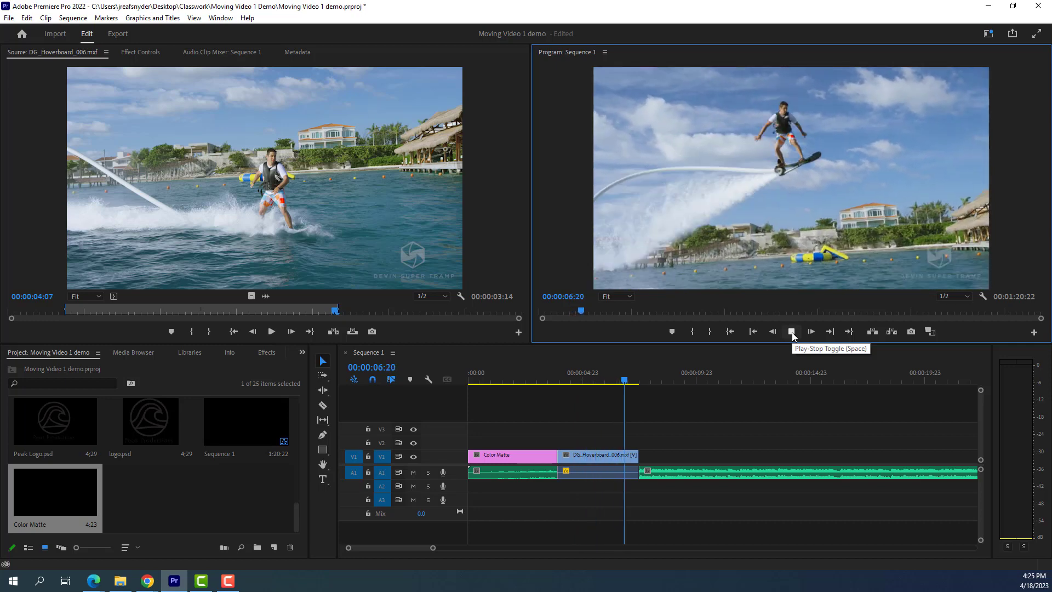
left_click(791, 332)
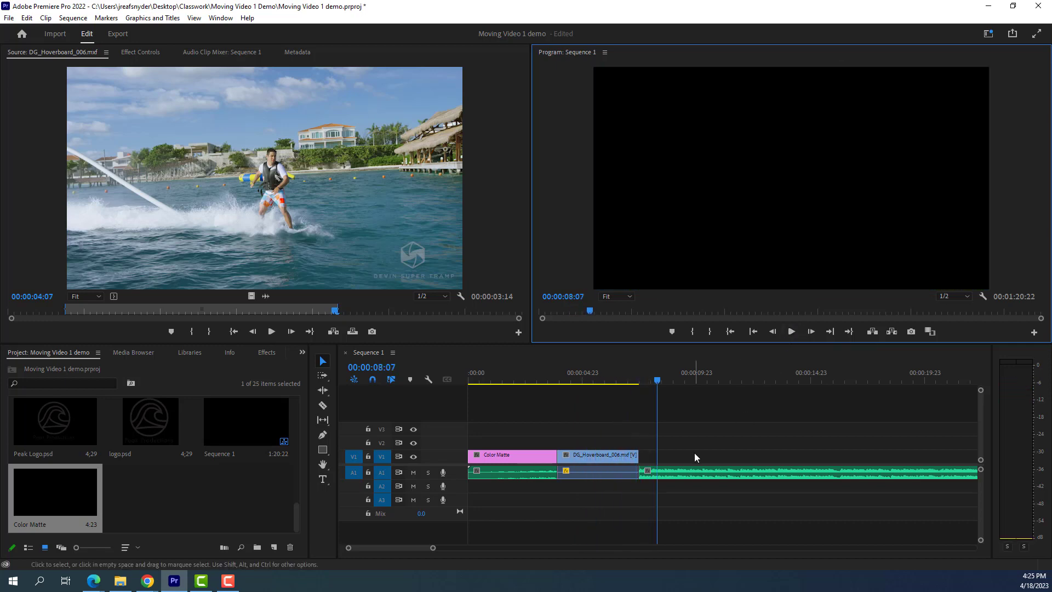
key("Delete")
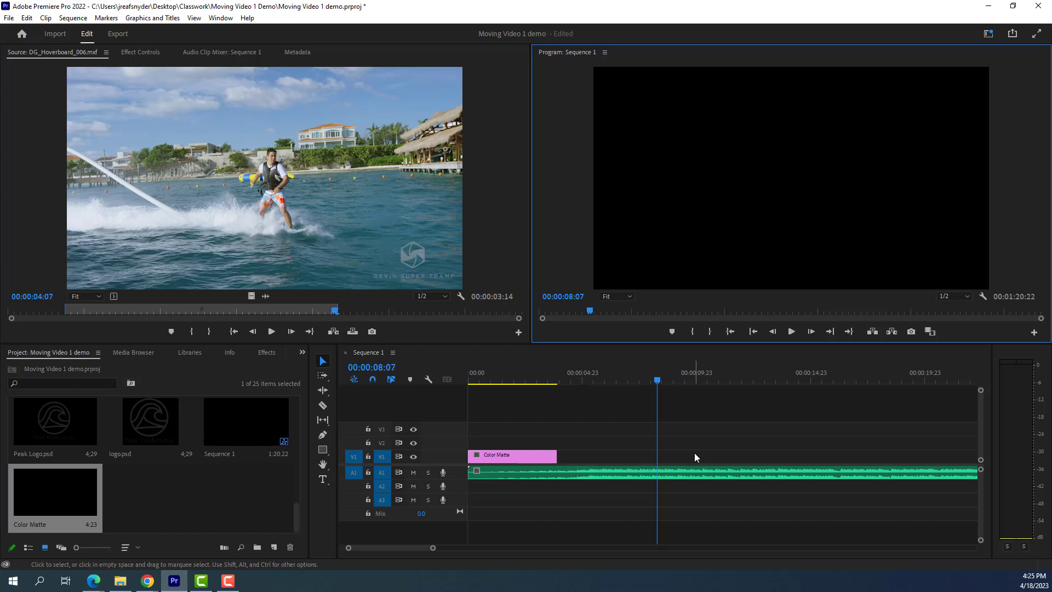
- Route the source audio to track A2 and place the DG_Hoverboard_006 excerpt directly after the color matte on V1 and A2
left_click_drag(660, 379, 555, 379)
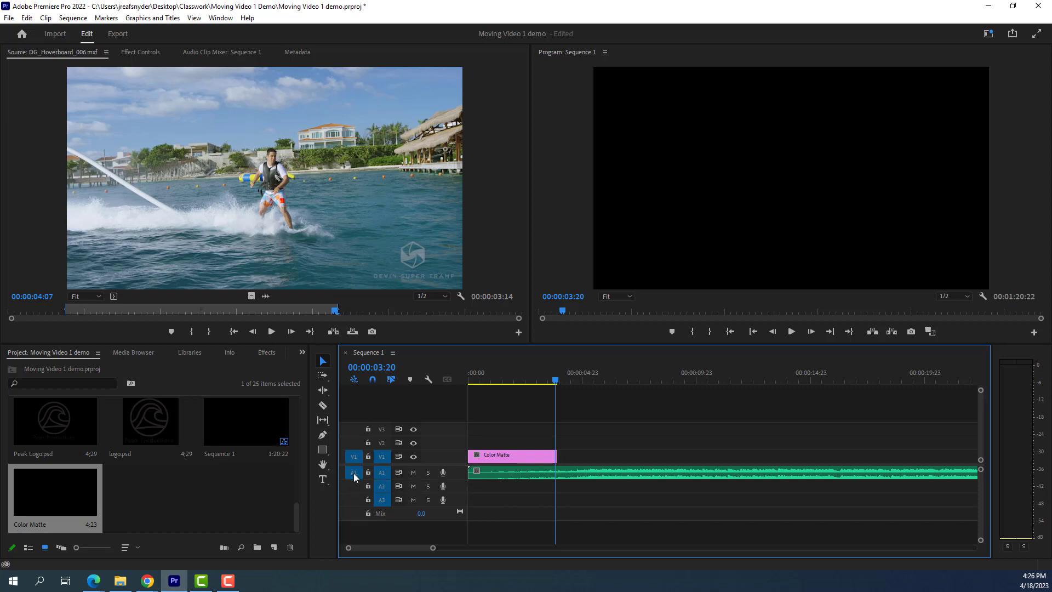
left_click_drag(354, 476, 355, 490)
left_click_drag(237, 147, 562, 458)
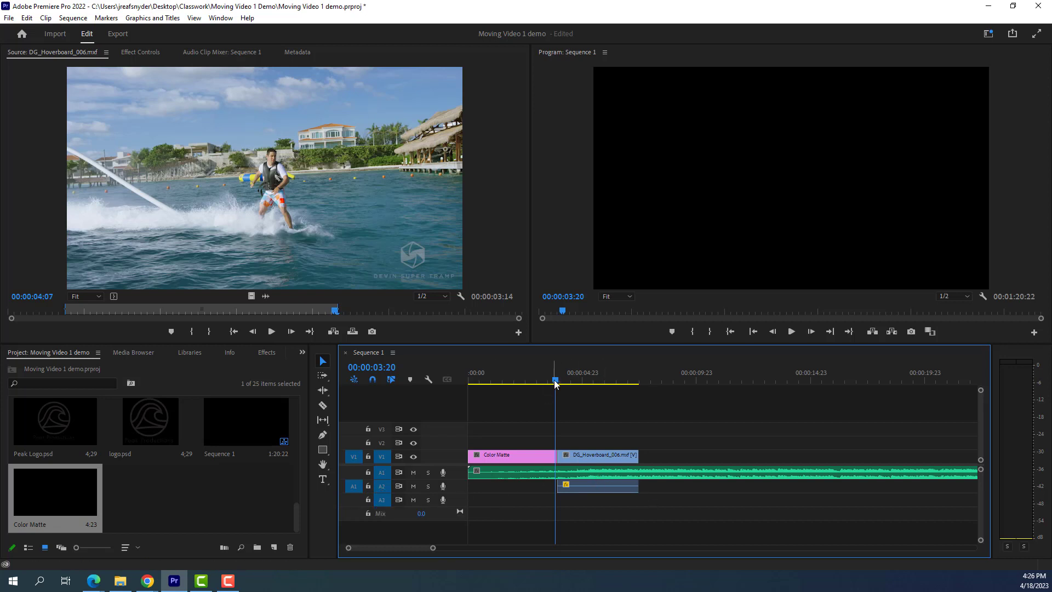
- Play the sequence from 00:00:03:16 through the DG_Hoverboard_006 clip to check it against the music
left_click_drag(555, 382, 552, 383)
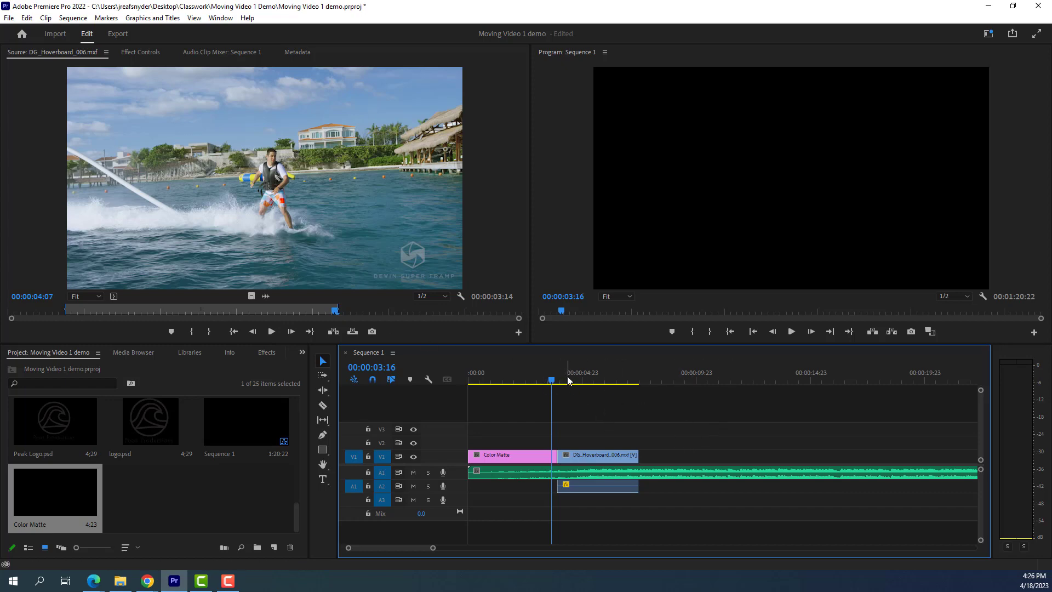
key("space")
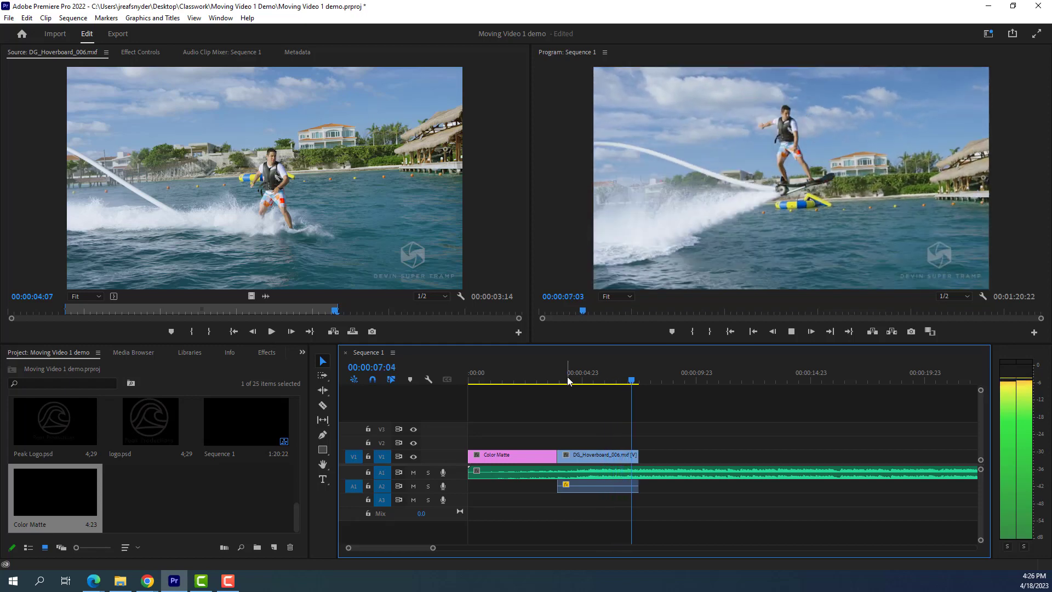
key("space")
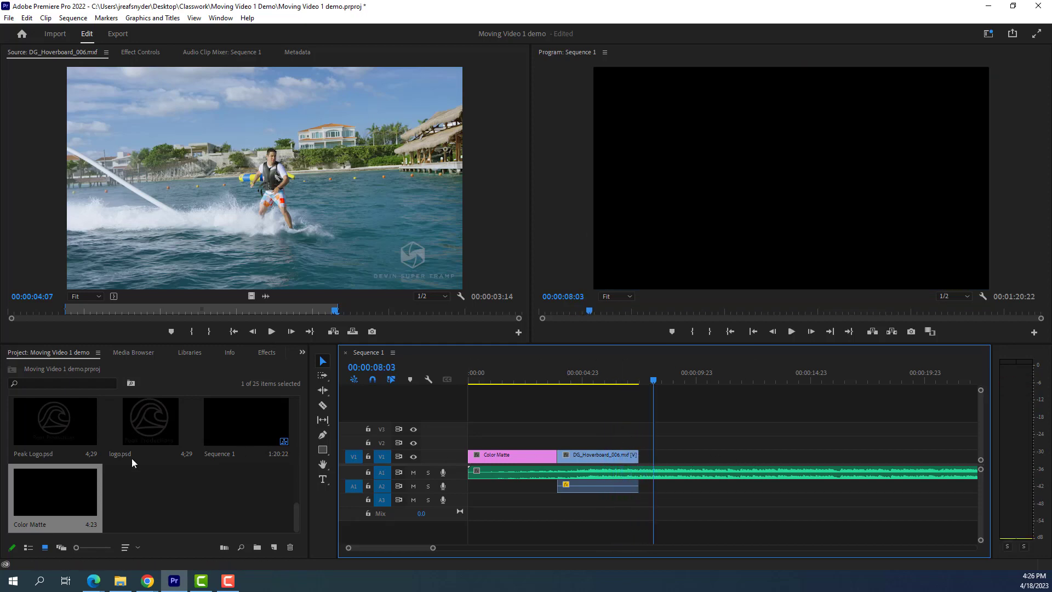
- Mark a 00:00:05:02 excerpt of DG_Hoverboard_004.mxf ending at 00:00:06:10 and place it directly after the DG_Hoverboard_006 clip on V1 and A2
scroll(132, 458, "up", 5)
scroll(132, 458, "up", 1)
double_click(152, 423)
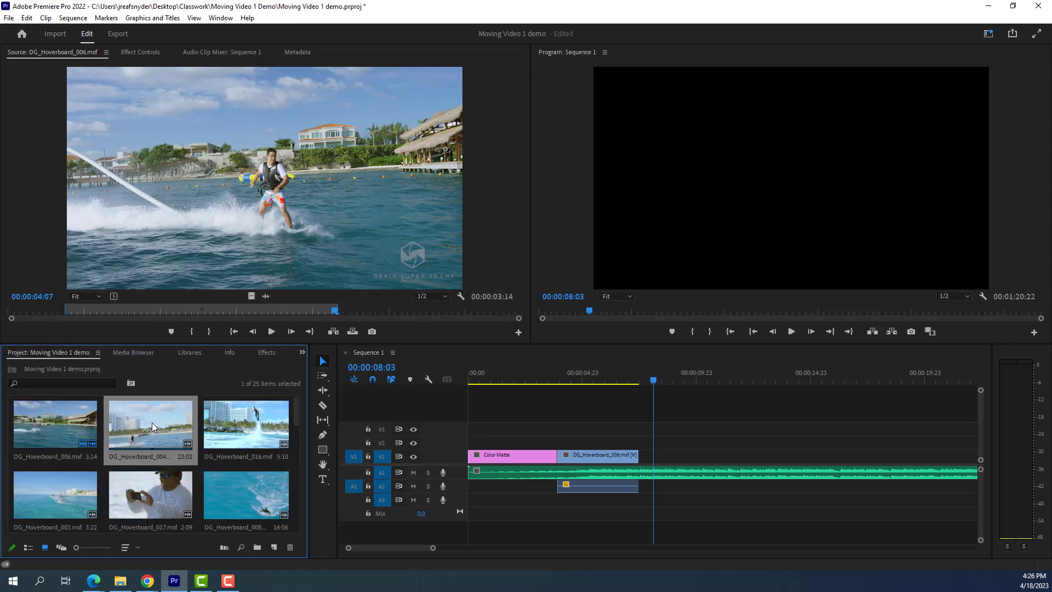
left_click_drag(245, 308, 150, 314)
key("i")
key("o")
left_click_drag(140, 218, 649, 457)
- Play the sequence from just before the cut between the 006 and 004 clips to past the end of DG_Hoverboard_004
left_click_drag(660, 379, 622, 378)
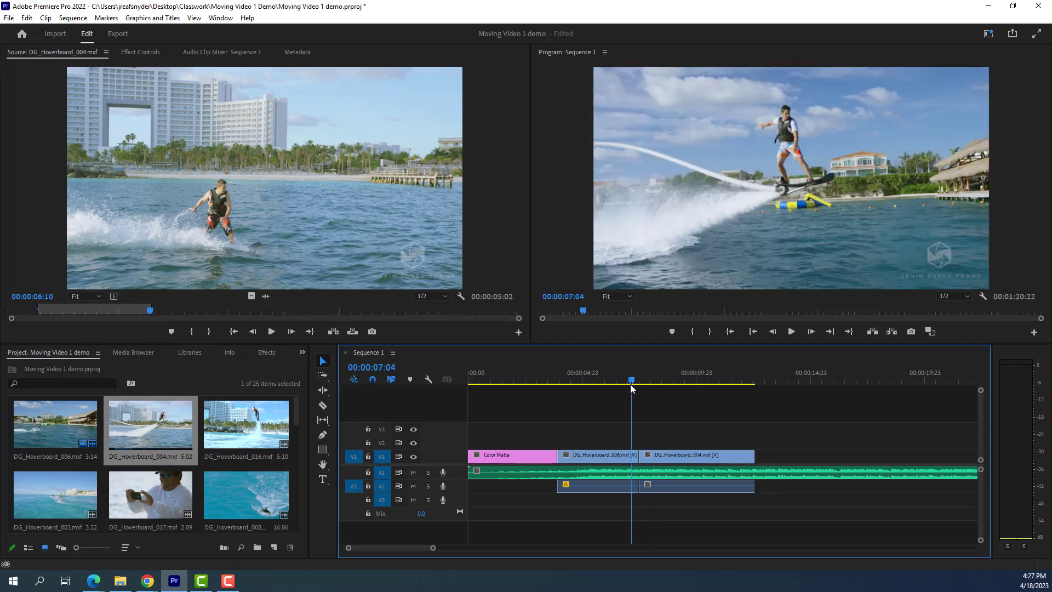
key("space")
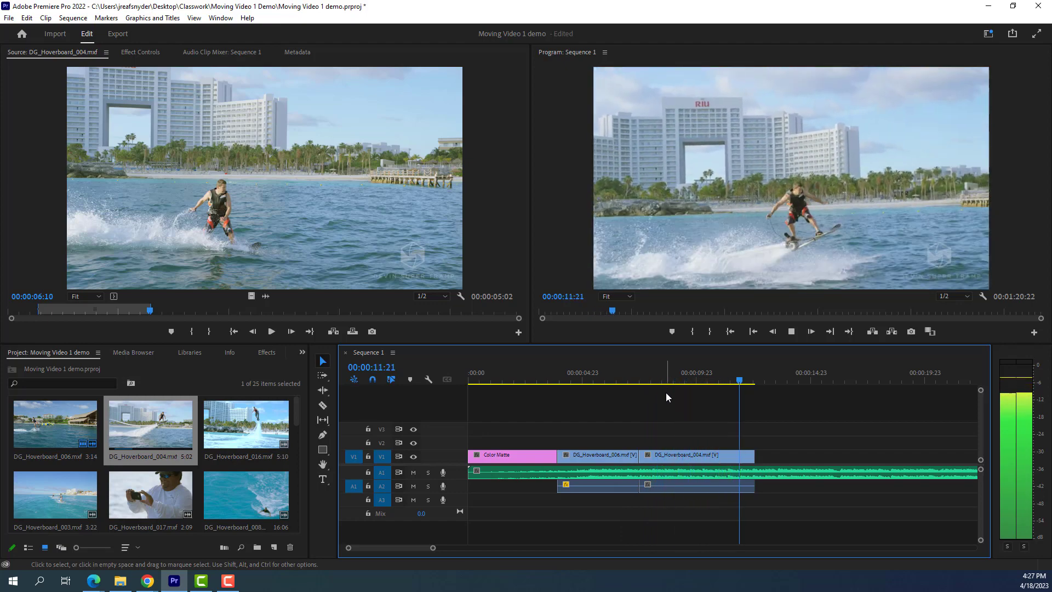
key("space")
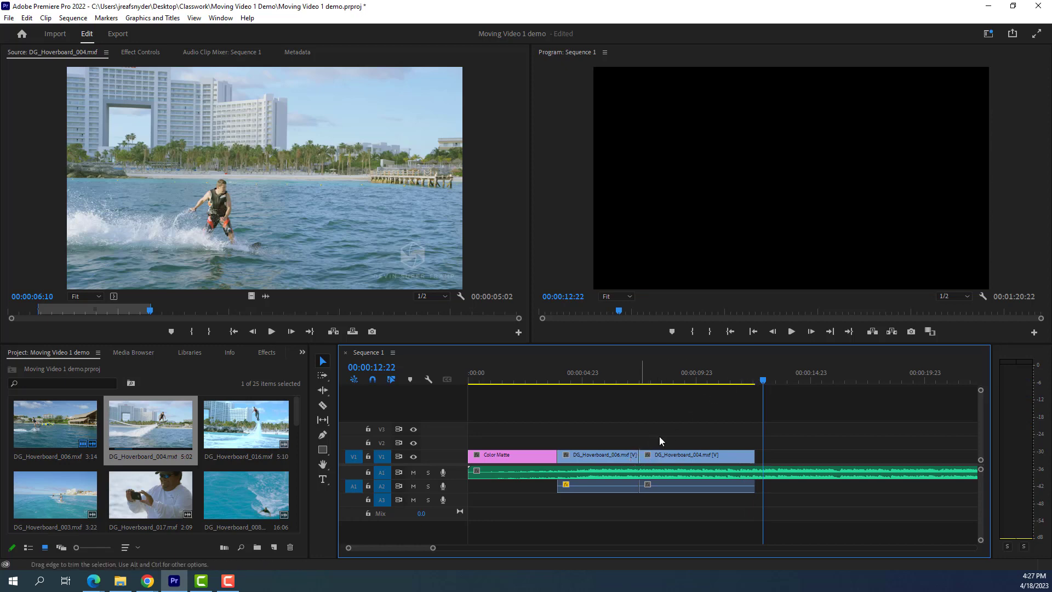
- Trim a few frames off the start of the DG_Hoverboard_004 clip and ripple delete the gap before it
left_click_drag(761, 379, 664, 380)
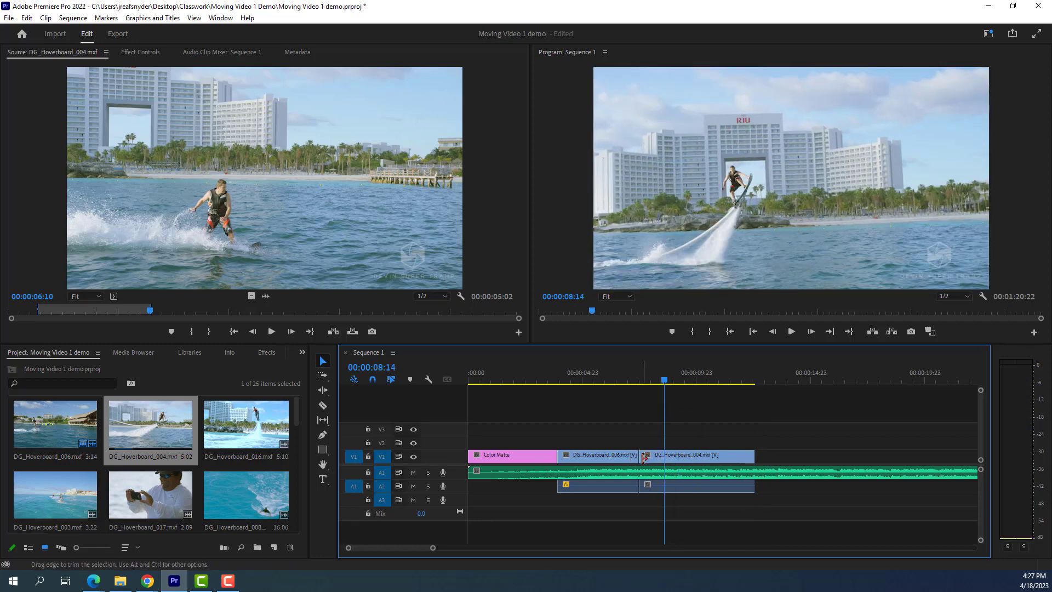
left_click_drag(645, 456, 650, 458)
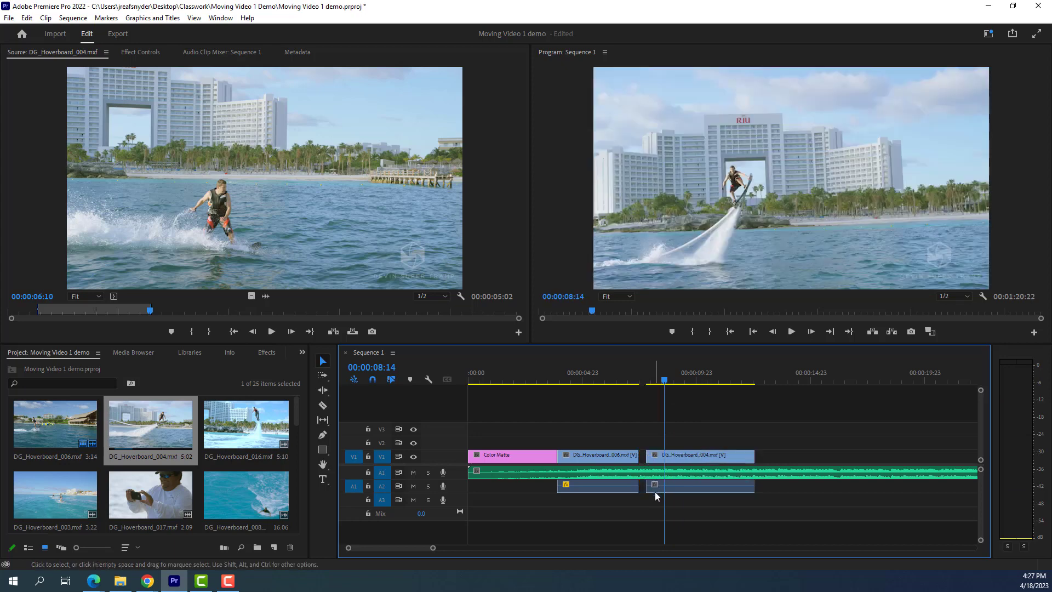
right_click(643, 459)
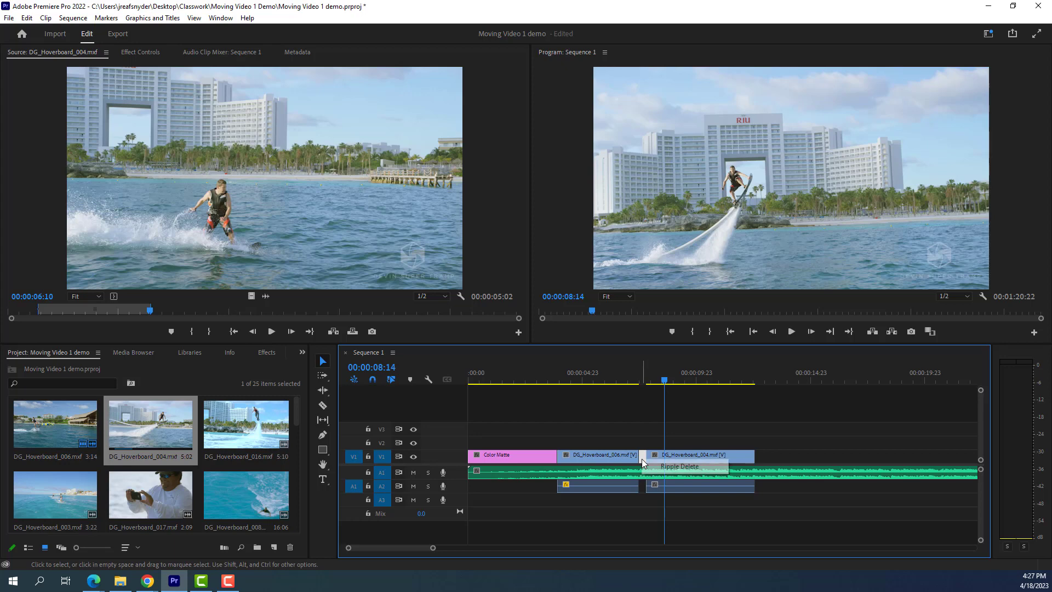
left_click(654, 469)
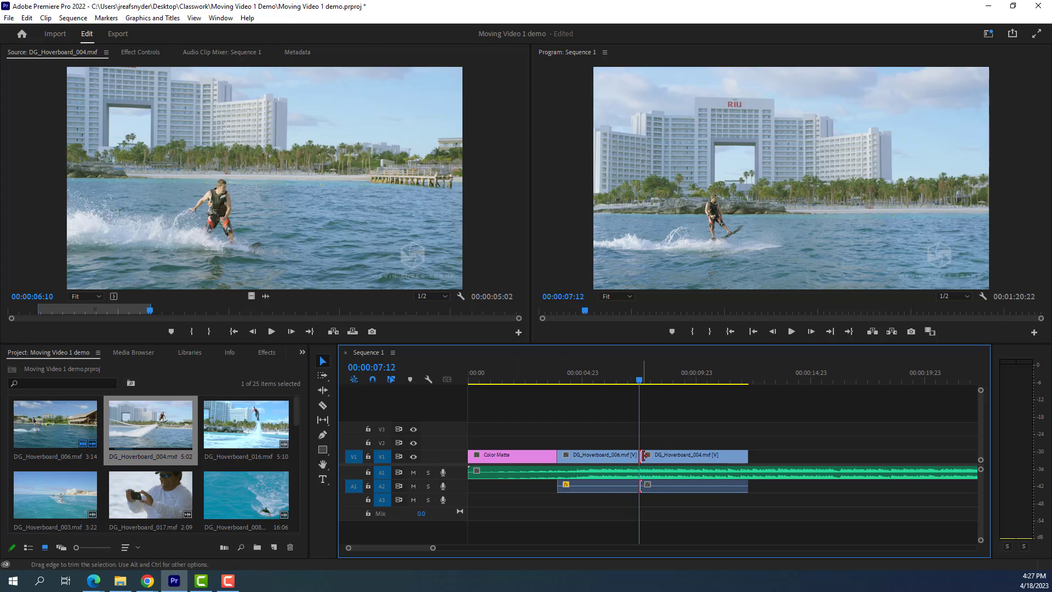
- Shorten the start of the DG_Hoverboard_004 clip again, and extend it back to meet the end of the DG_Hoverboard_006 clip
left_click_drag(642, 455, 648, 455)
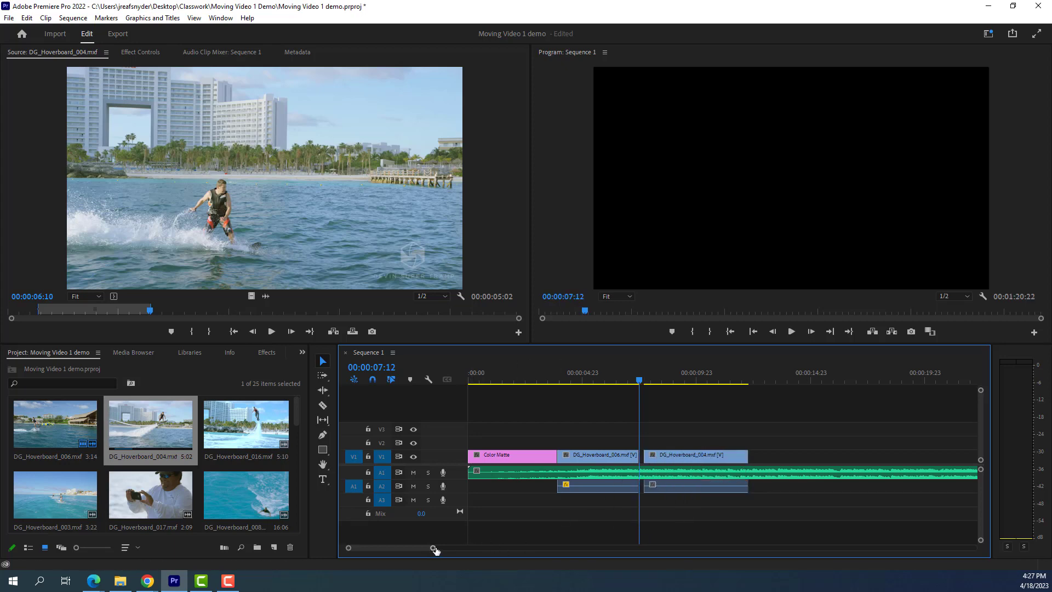
left_click_drag(433, 547, 367, 548)
left_click_drag(801, 455, 724, 455)
left_click_drag(367, 548, 487, 548)
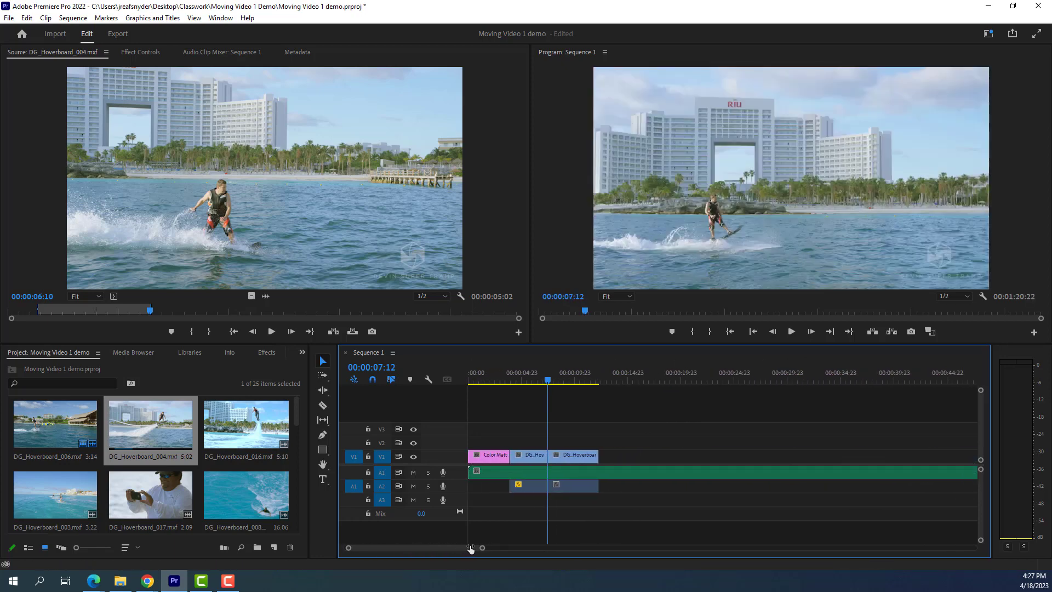
- Toggle Snap in Timeline and try moving the edit point between the DG_Hoverboard_006 and DG_Hoverboard_004 clips
left_click(372, 379)
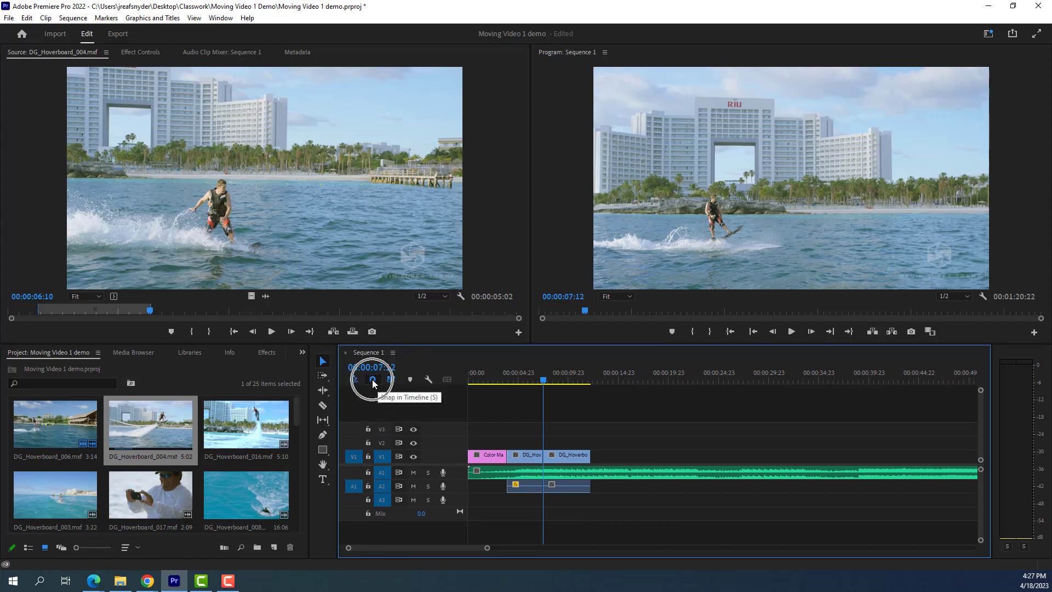
left_click_drag(544, 454, 545, 454)
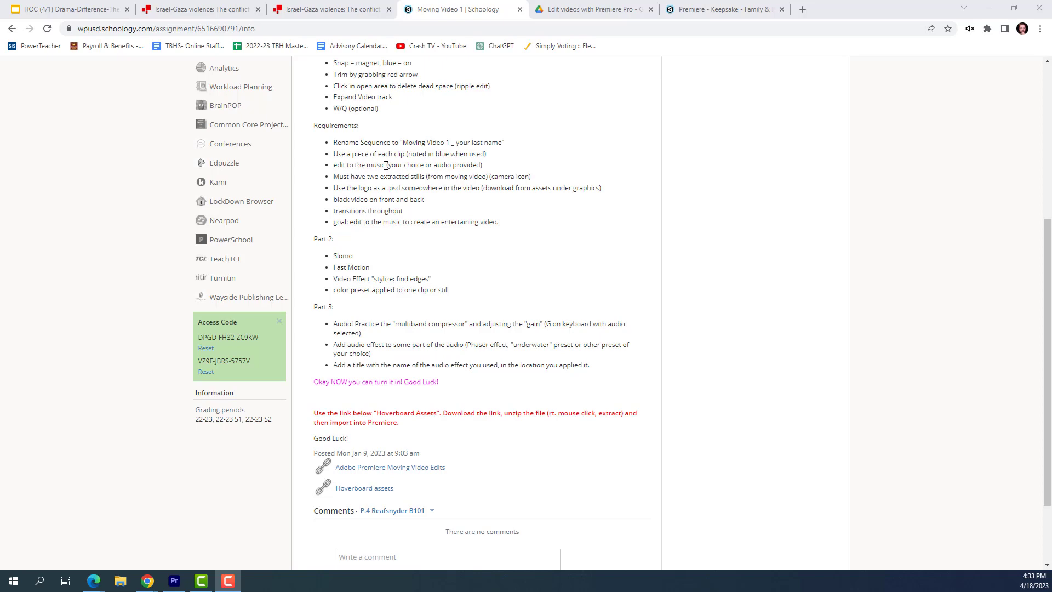
- Switch to Premiere Pro, look over the clips in the Moving Video 1 project, and return to the Schoology assignment page
left_click(174, 581)
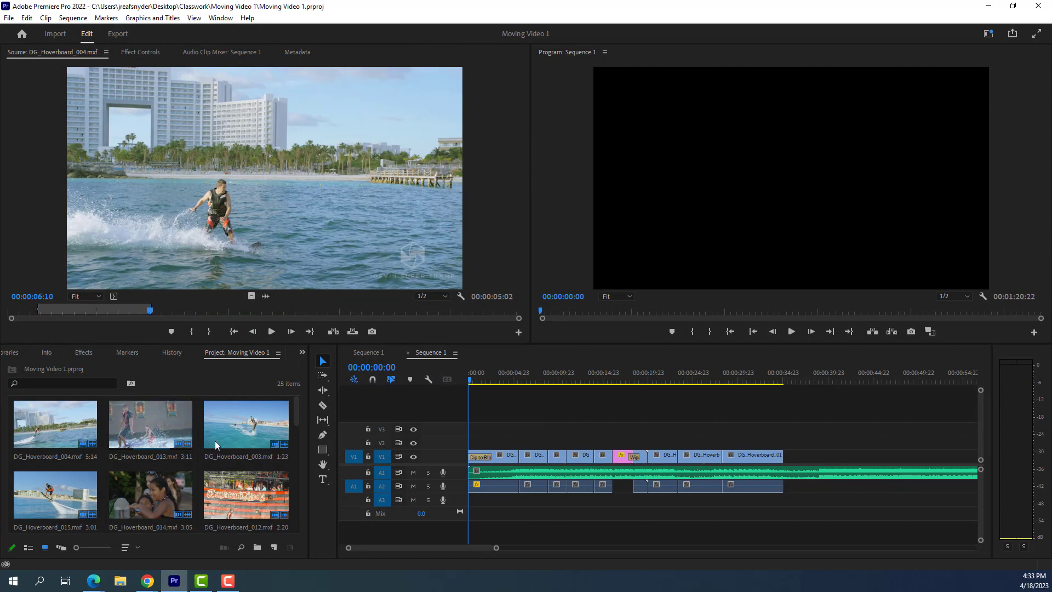
scroll(148, 482, "down", 1)
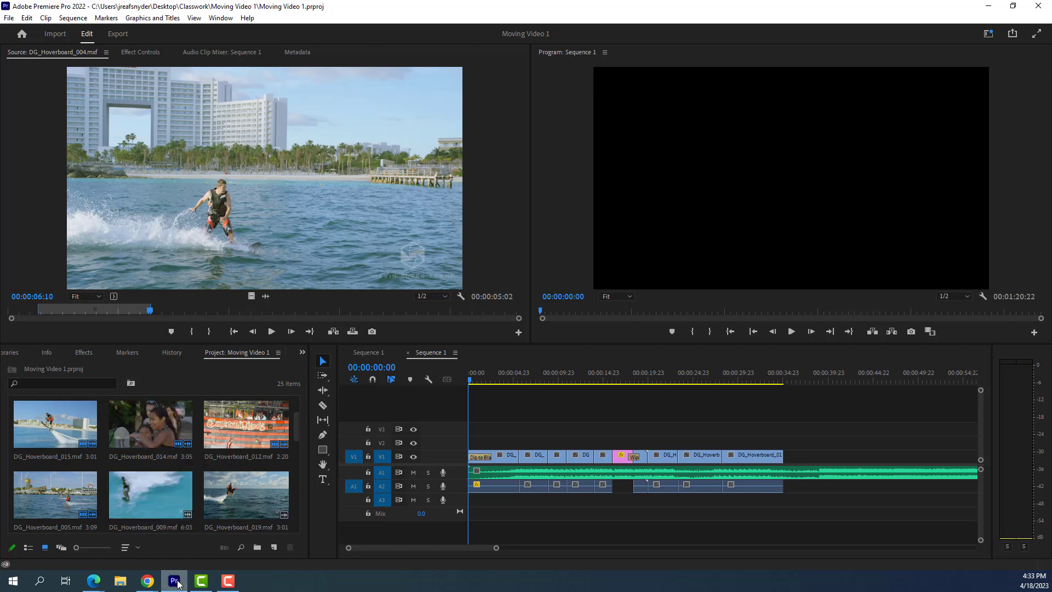
left_click(988, 6)
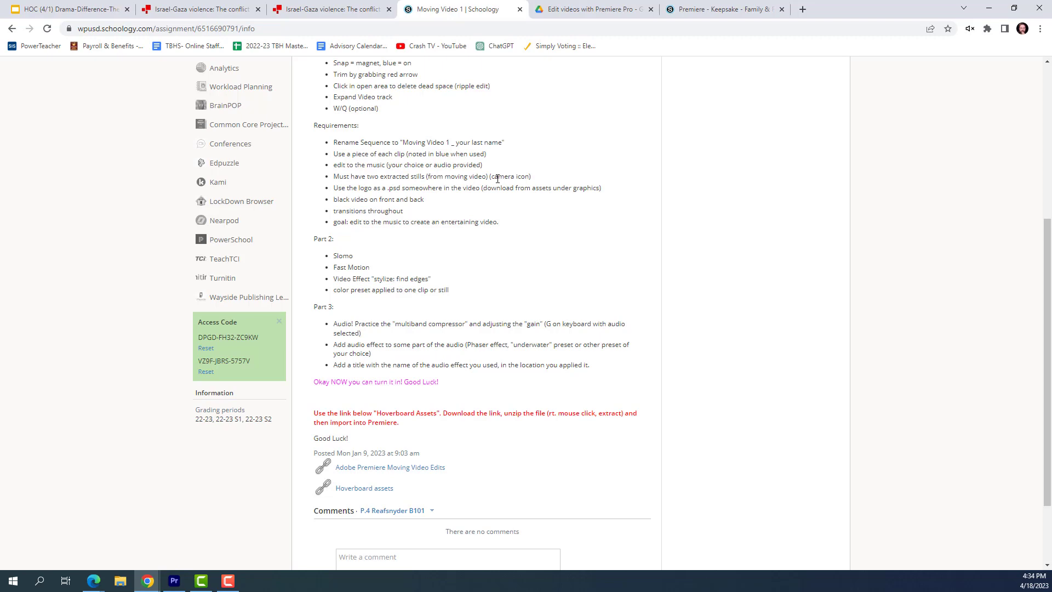
- Switch to Premiere Pro and scrub through the DG_Hoverboard_004 and DG_Hoverboard_013 clips for a frame suited to a still
left_click(174, 580)
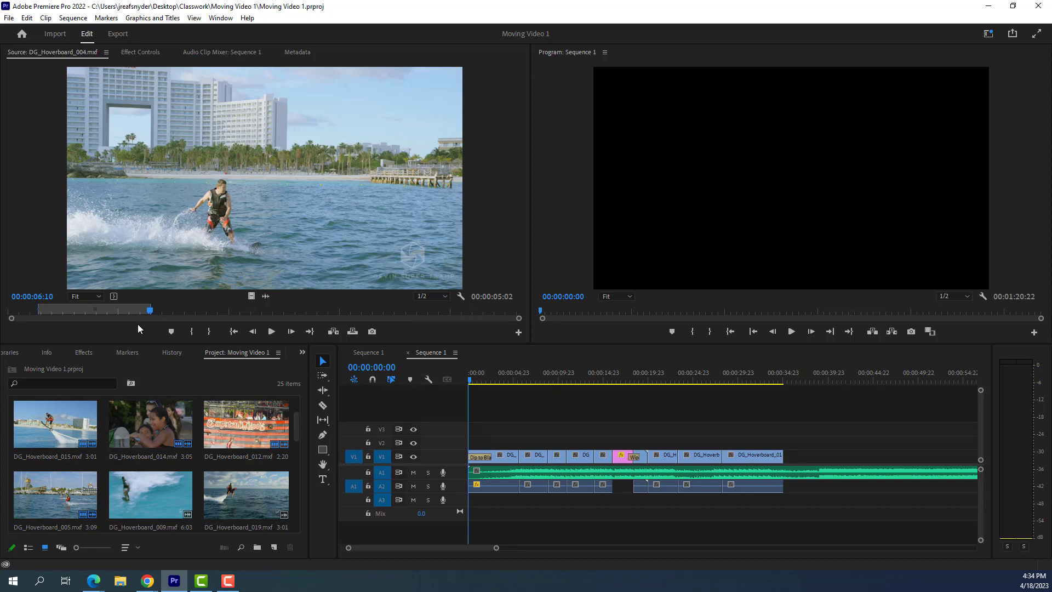
left_click_drag(150, 312, 505, 310)
scroll(111, 445, "down", 2)
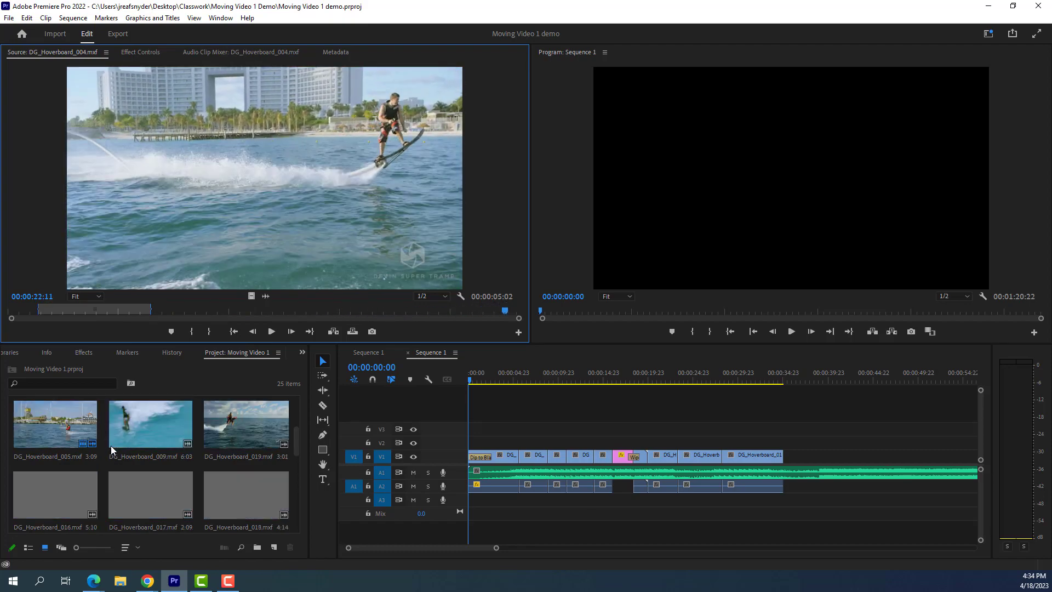
scroll(132, 449, "up", 2)
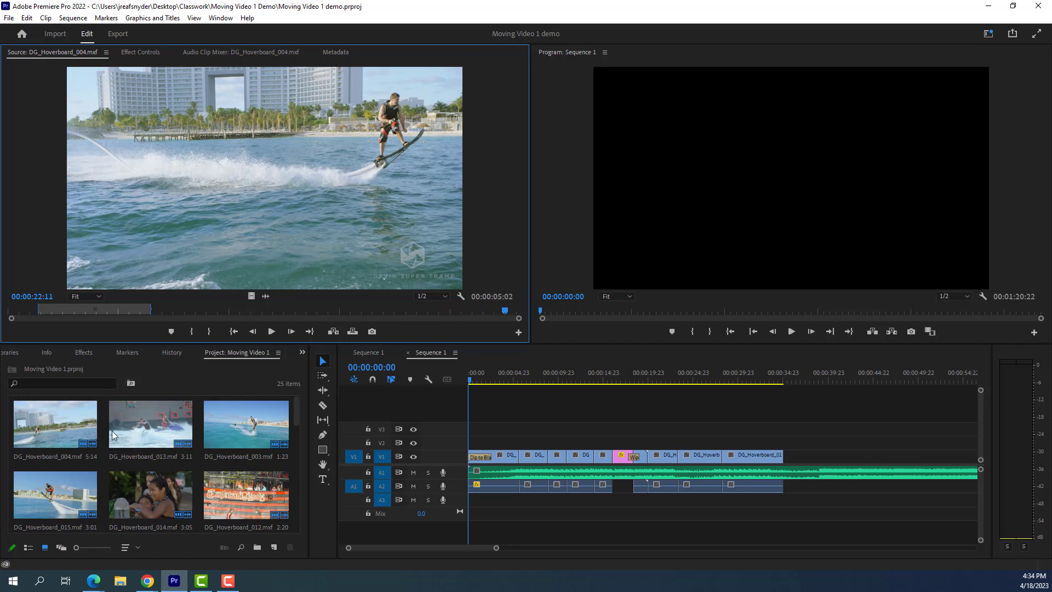
double_click(147, 427)
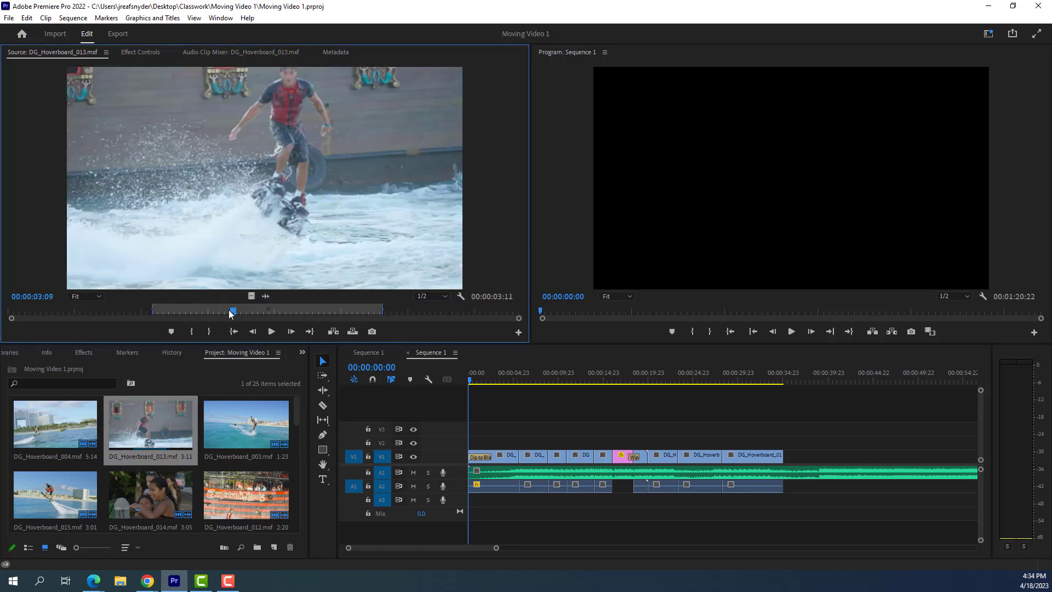
mouse_move(230, 313)
left_mouse_down()
mouse_move(470, 307)
mouse_move(235, 311)
left_mouse_up()
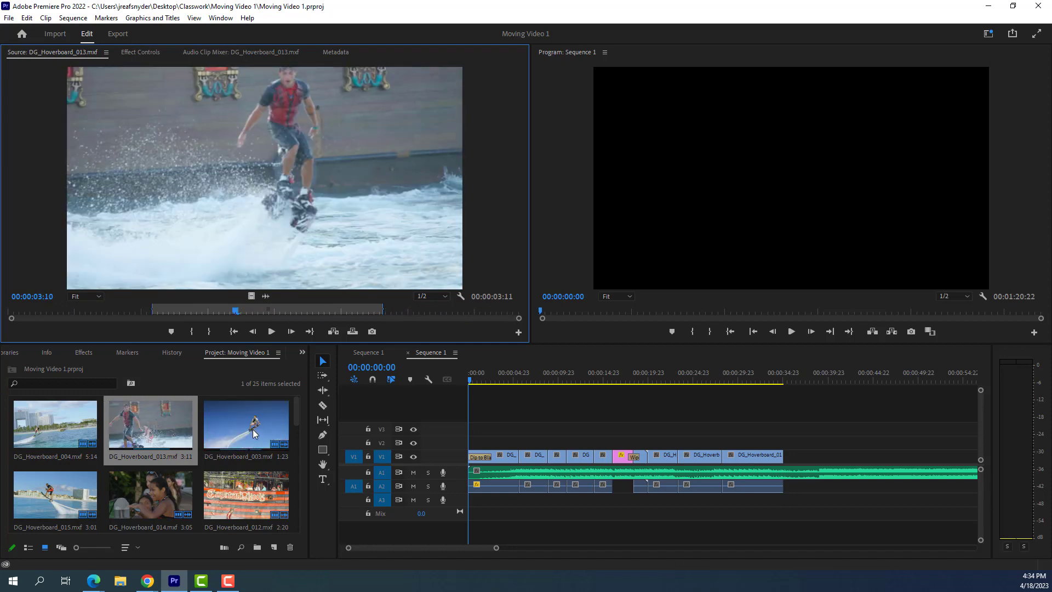
- Look through the remaining project media and preview the extracted still Sequence 1.00_00_16_02.Still001.bmp
scroll(264, 429, "down", 3)
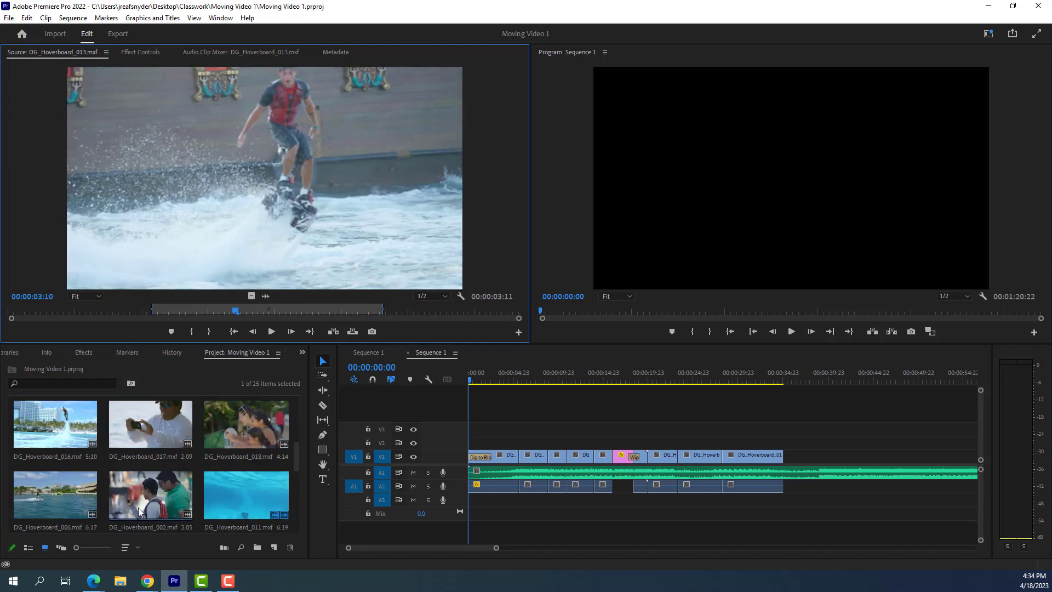
scroll(60, 479, "down", 2)
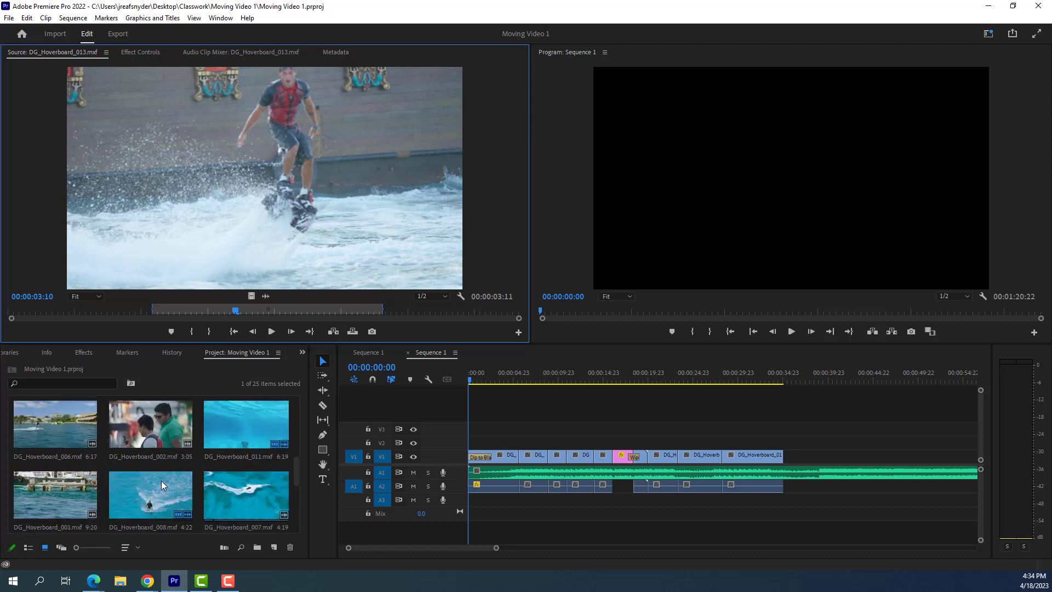
scroll(162, 485, "down", 2)
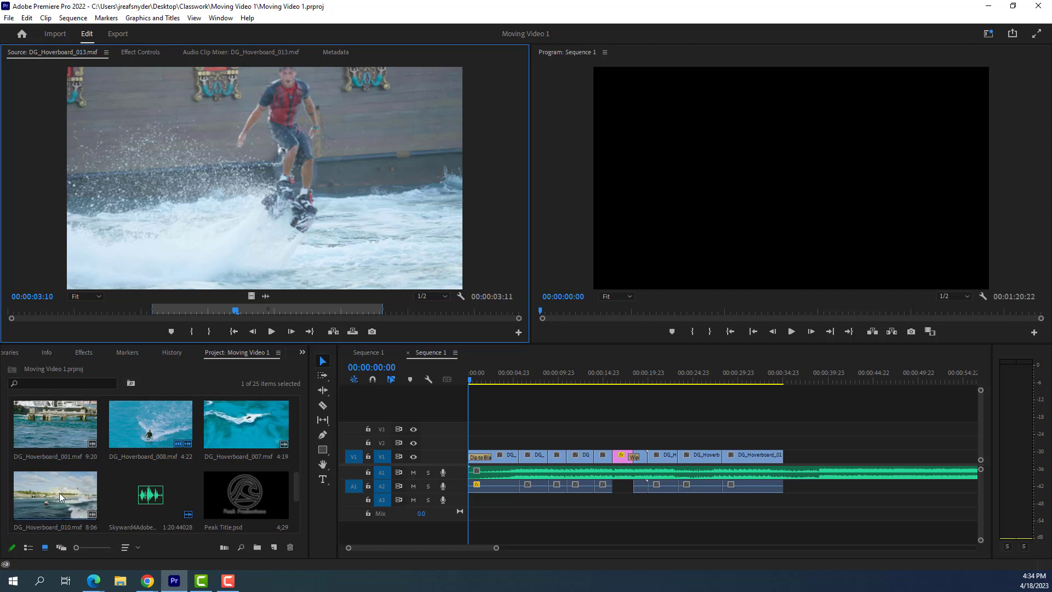
scroll(59, 499, "down", 4)
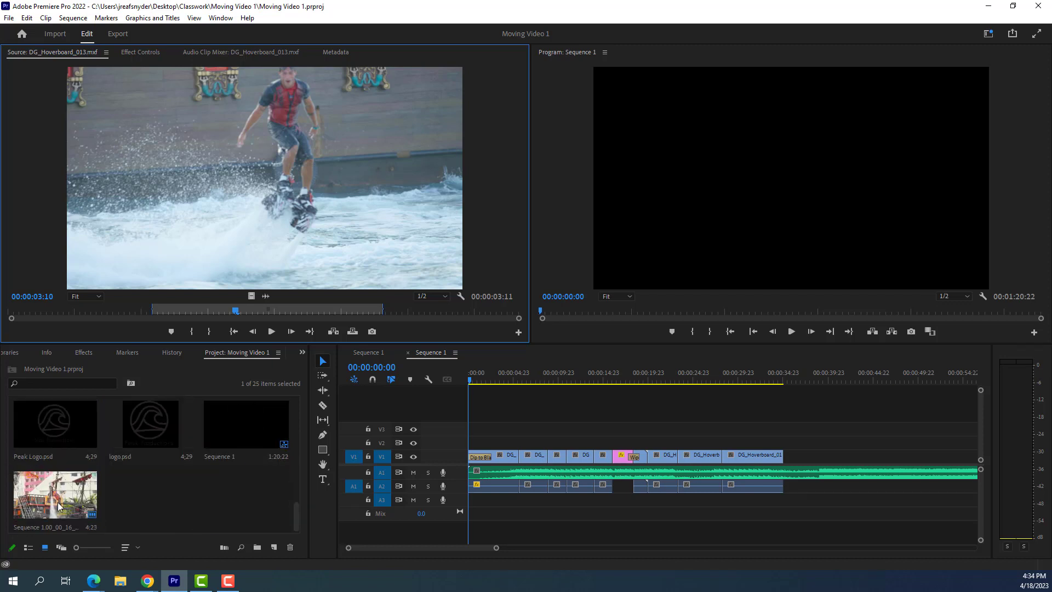
double_click(77, 498)
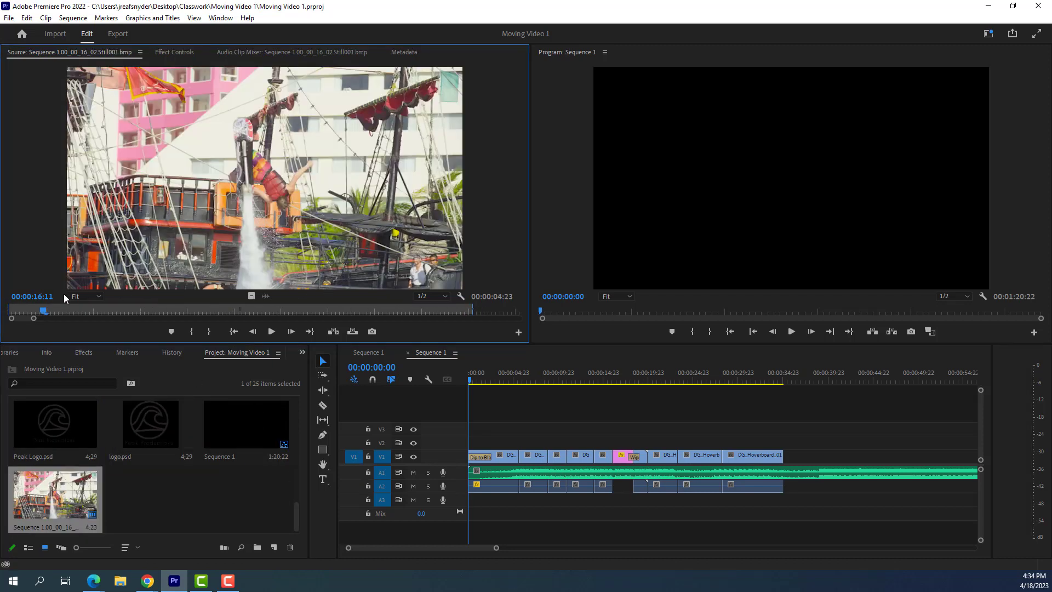
left_click_drag(43, 312, 160, 311)
- Open the DG_Hoverboard_003 clip in the source monitor and cue it to the frame at 00:00:01:21
scroll(58, 477, "up", 5)
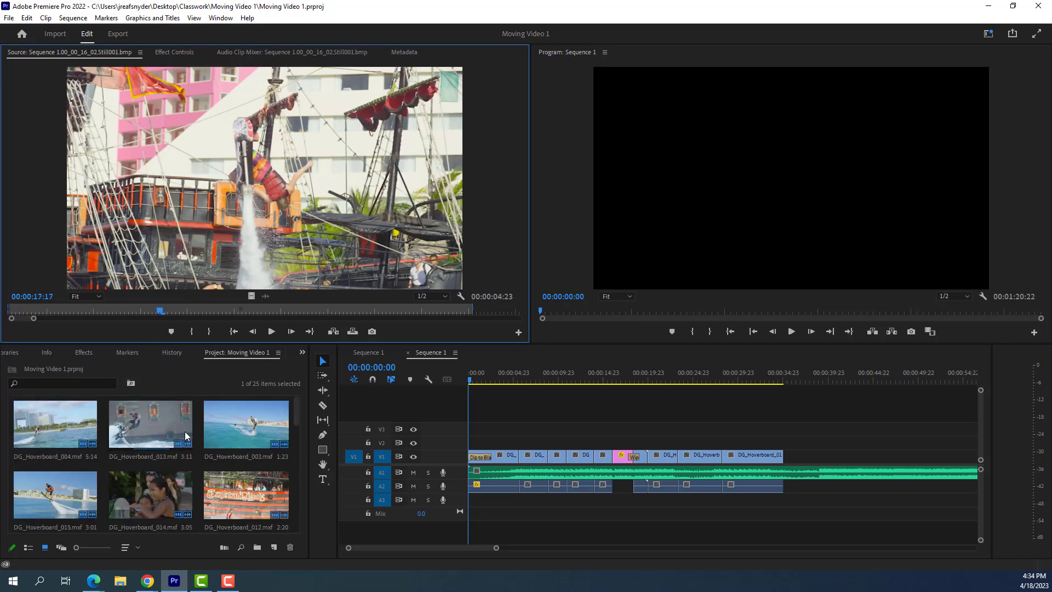
double_click(244, 426)
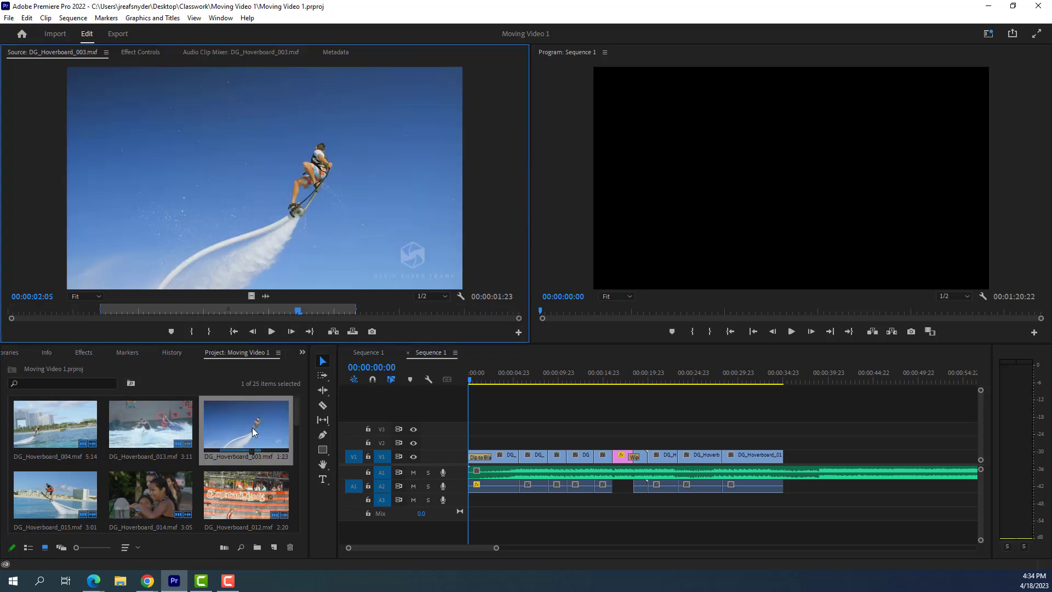
mouse_move(299, 314)
left_mouse_down()
mouse_move(181, 310)
mouse_move(306, 319)
left_mouse_up()
left_click_drag(371, 318, 253, 318)
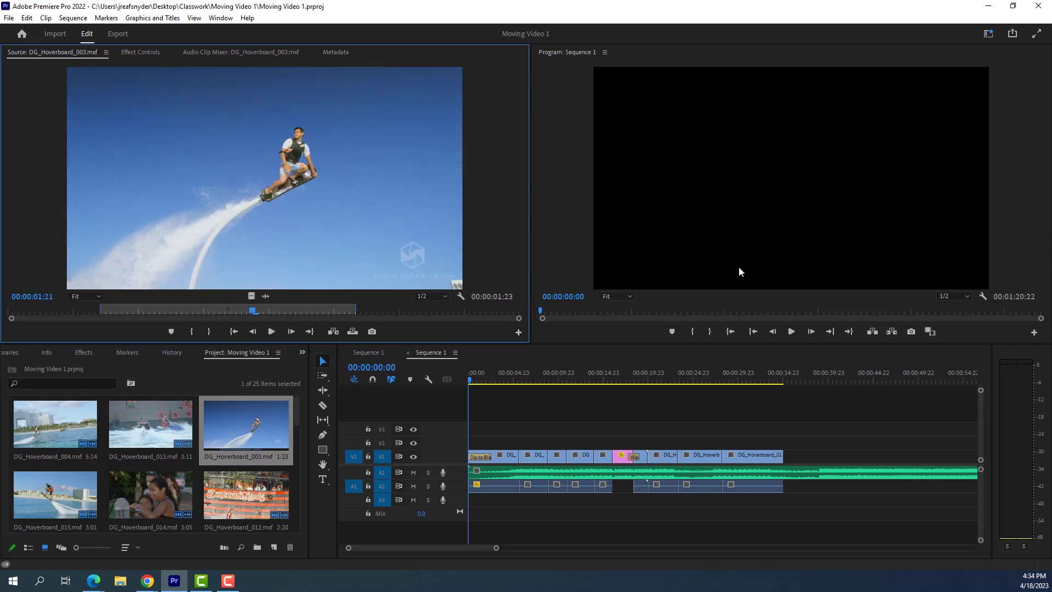
mouse_move(252, 313)
left_mouse_down()
mouse_move(287, 311)
mouse_move(223, 311)
mouse_move(252, 313)
left_mouse_up()
- Export the cued DG_Hoverboard_003 frame as a JPEG still and import it into the project
left_click(373, 333)
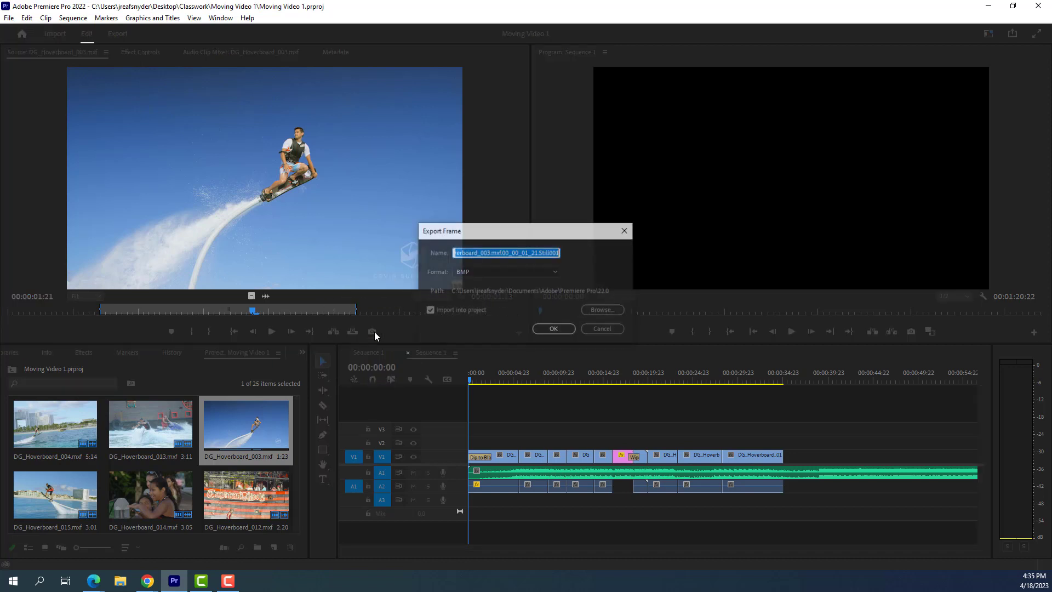
left_click(435, 311)
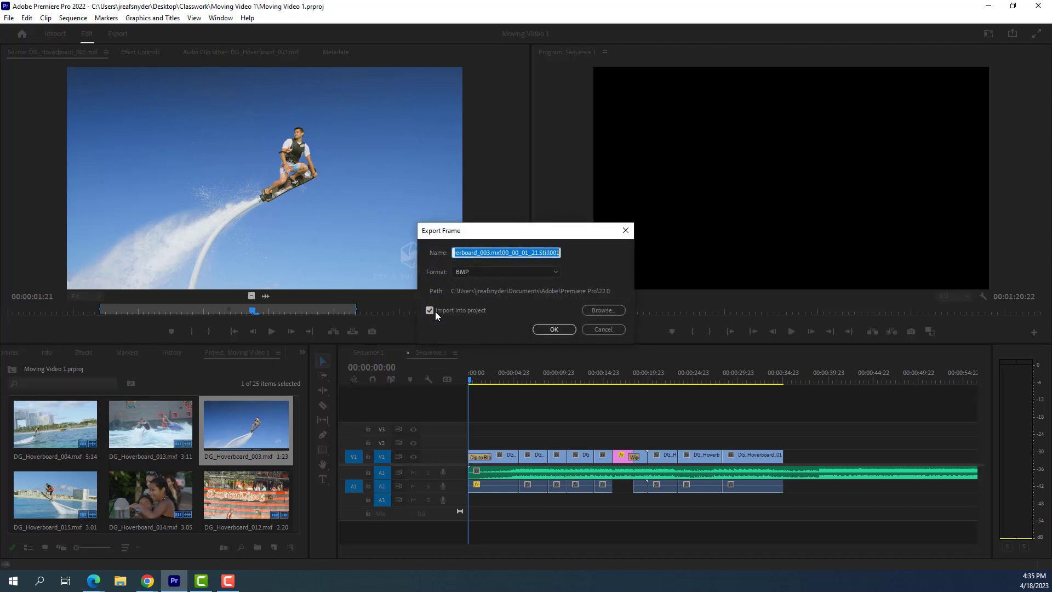
left_click(504, 272)
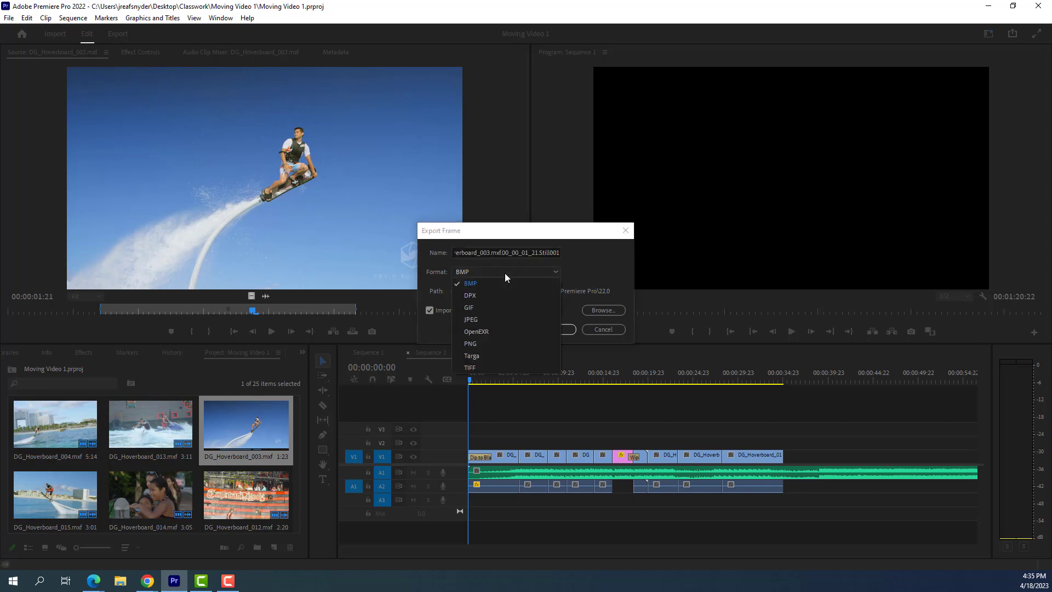
left_click(495, 319)
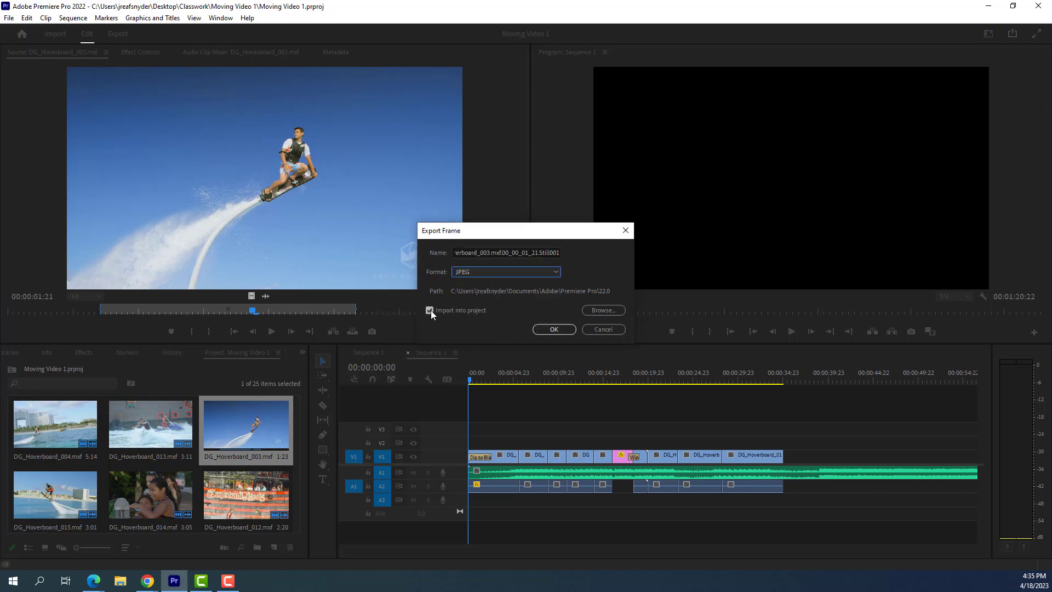
left_click(549, 329)
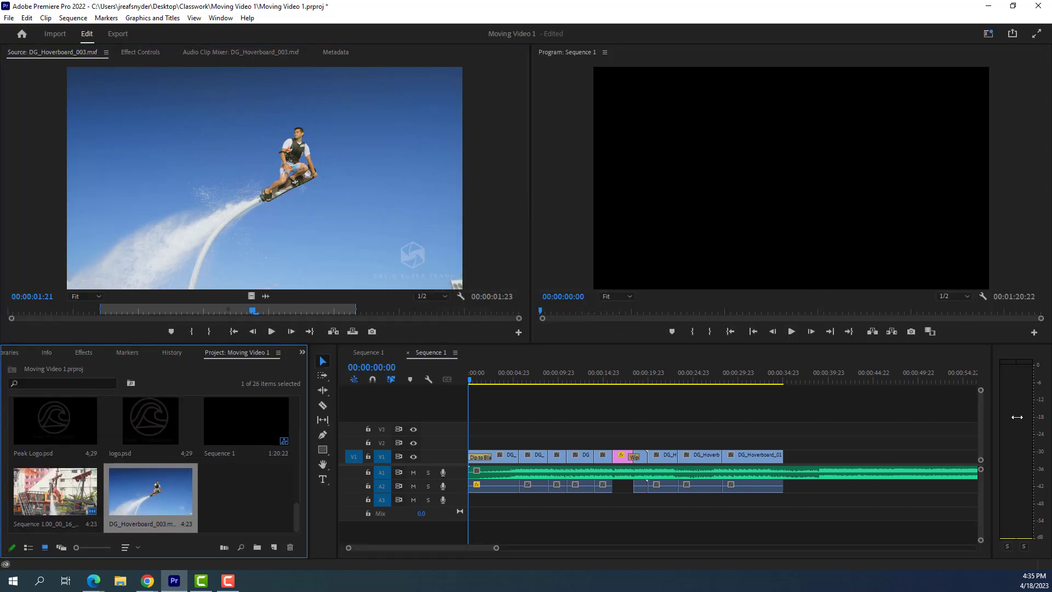
- Turn on Snap in Timeline for Sequence 1
left_click_drag(267, 201, 696, 354)
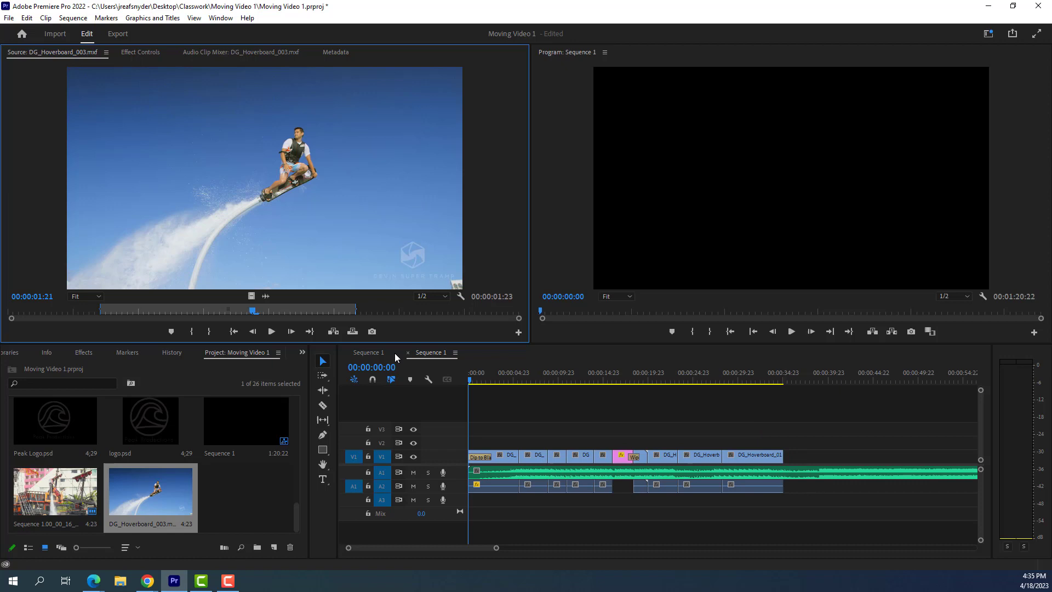
left_click(372, 380)
- Place the moving DG_Hoverboard_003 clip at the end of the sequence, view its frames, and delete it again
left_click_drag(299, 185, 787, 457)
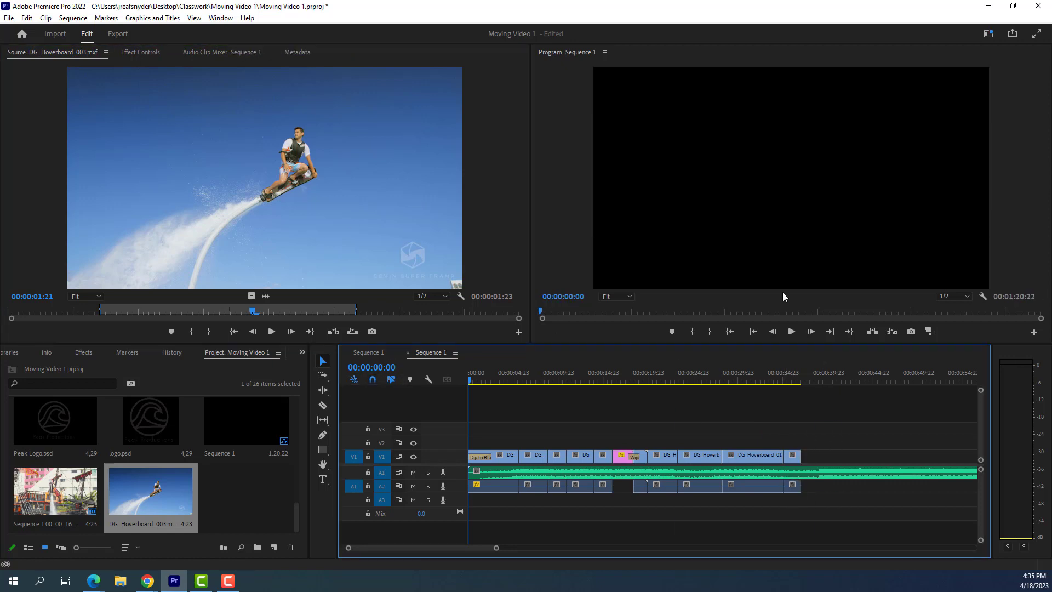
left_click(787, 378)
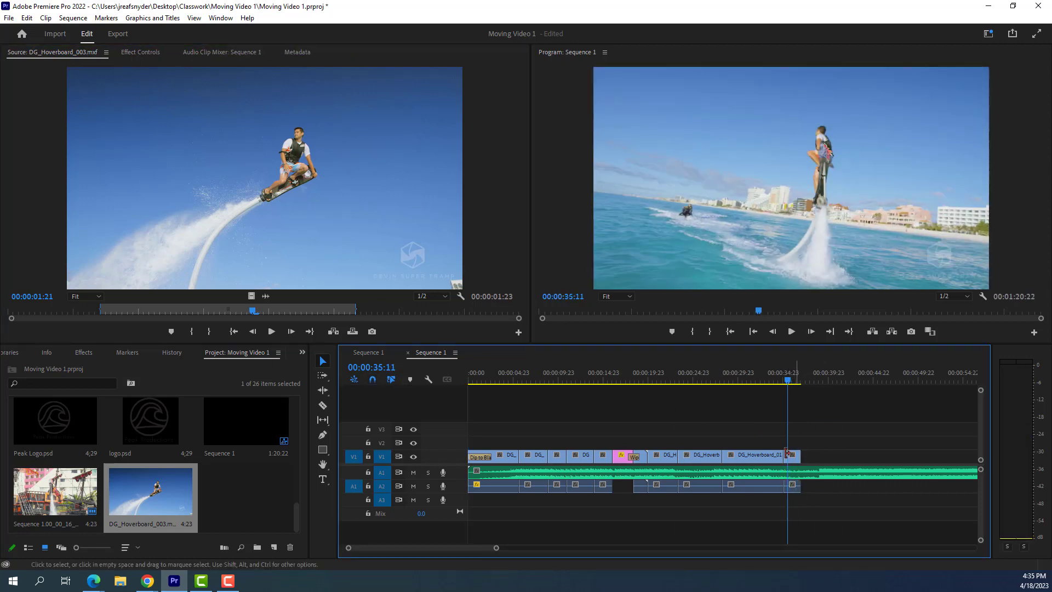
left_click(792, 381)
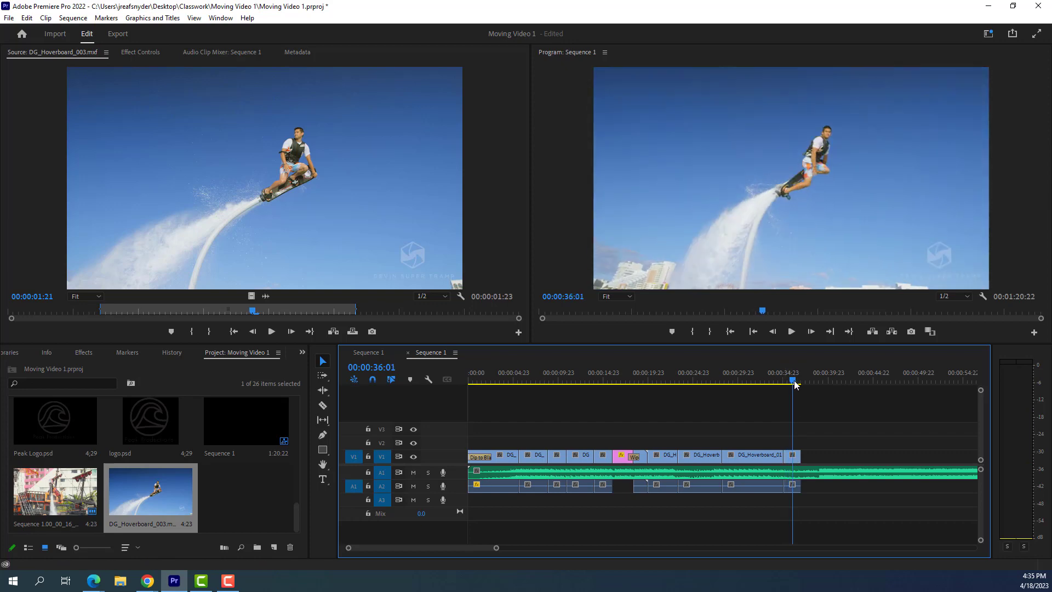
left_click(791, 383)
left_click(794, 456)
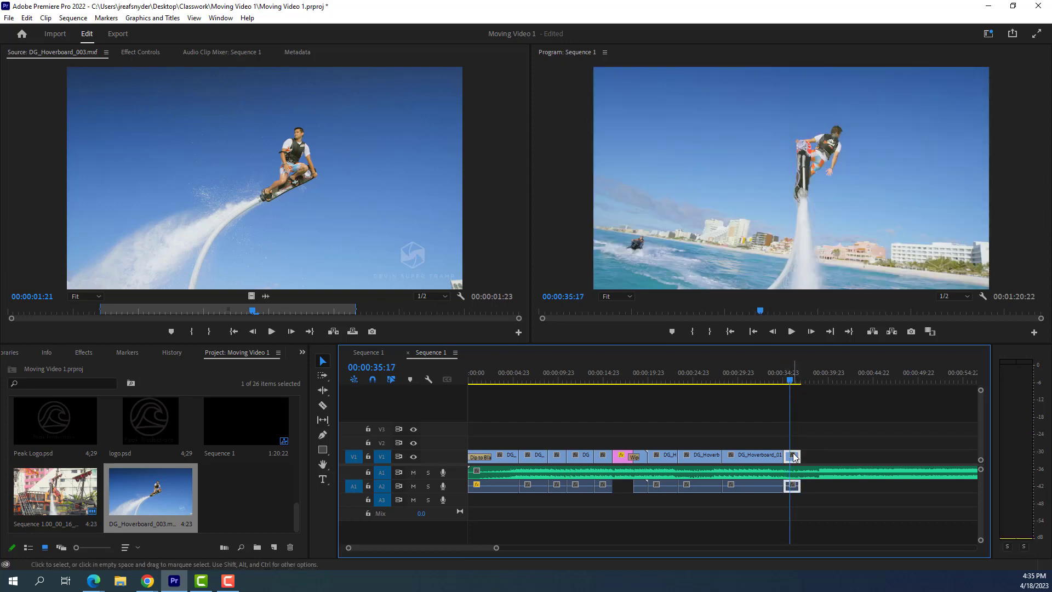
key("Delete")
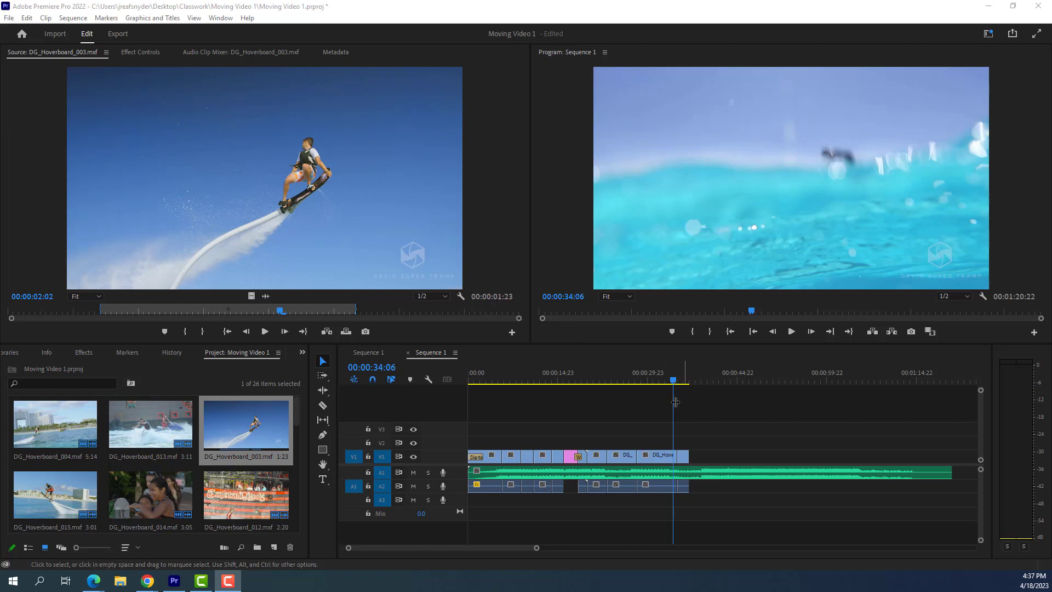
left_click(687, 462)
left_click(686, 462)
key("Delete")
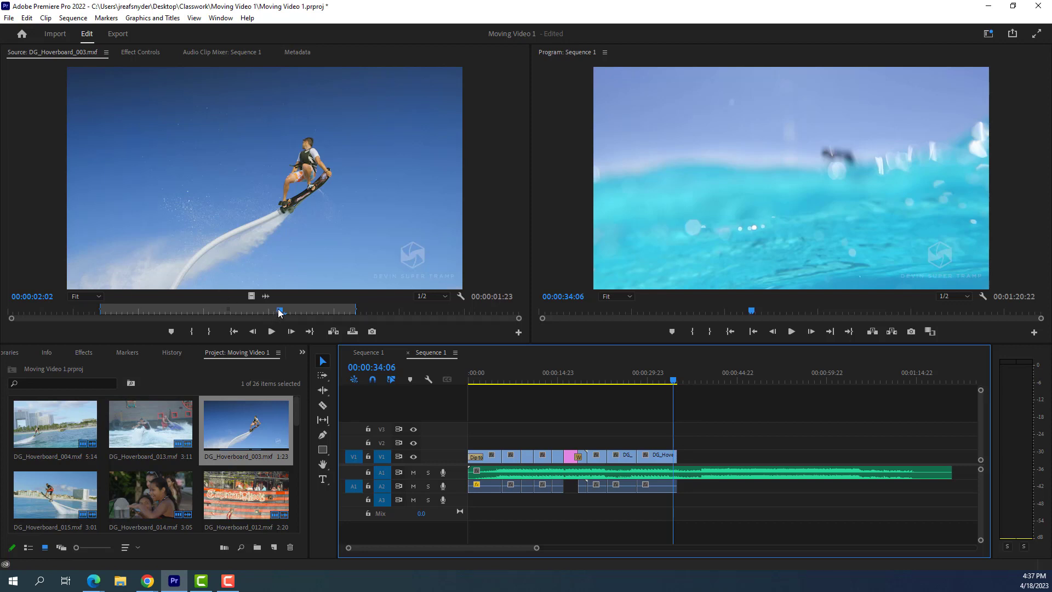
- Preview the extracted DG_Hoverboard_003 JPEG still and place it on V1 directly after the last clip
left_click_drag(280, 312, 244, 311)
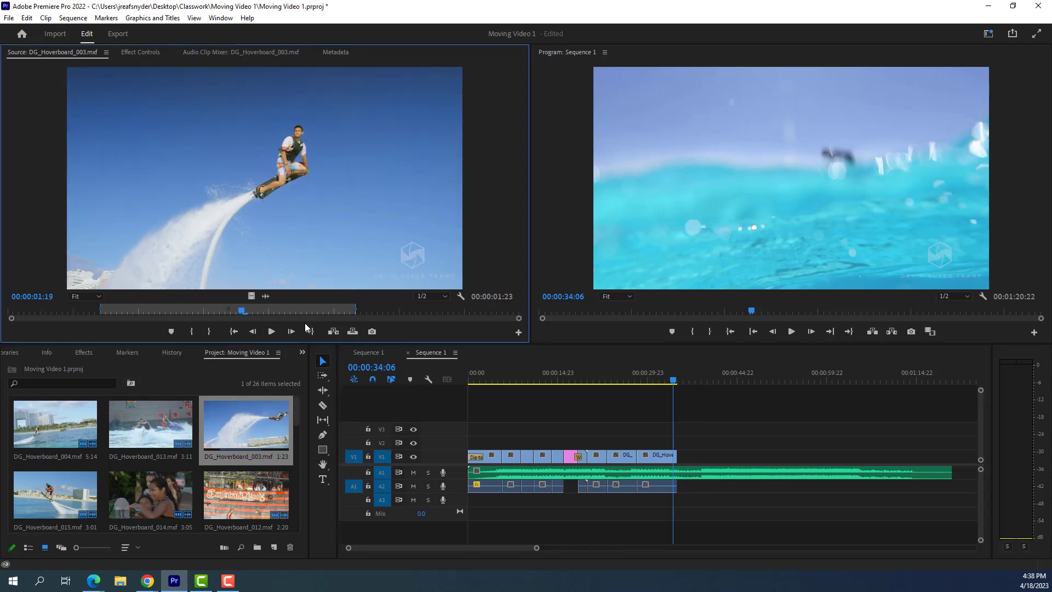
scroll(249, 434, "down", 3)
scroll(255, 434, "down", 3)
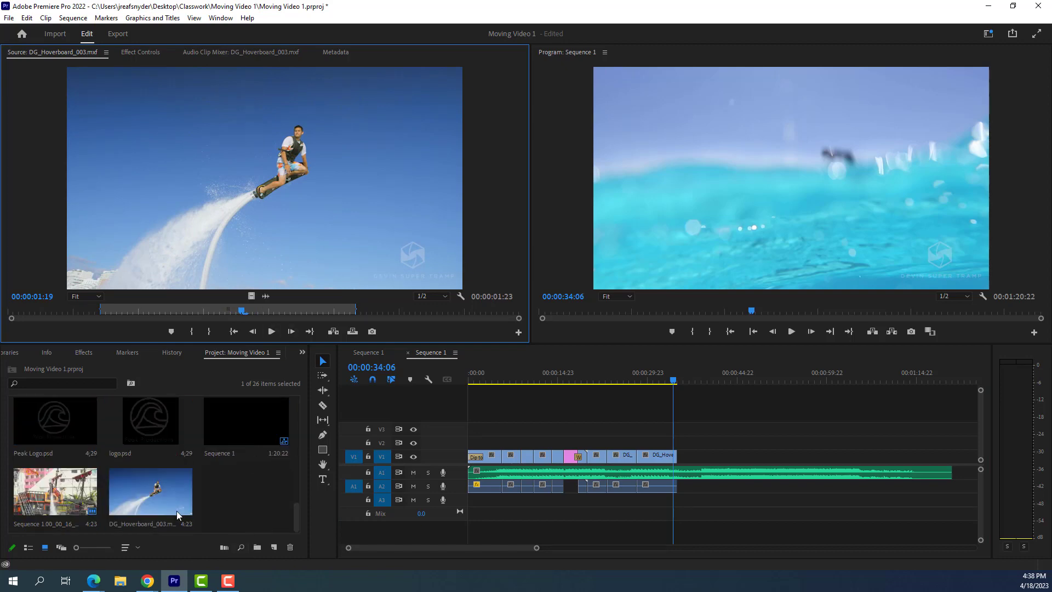
double_click(153, 503)
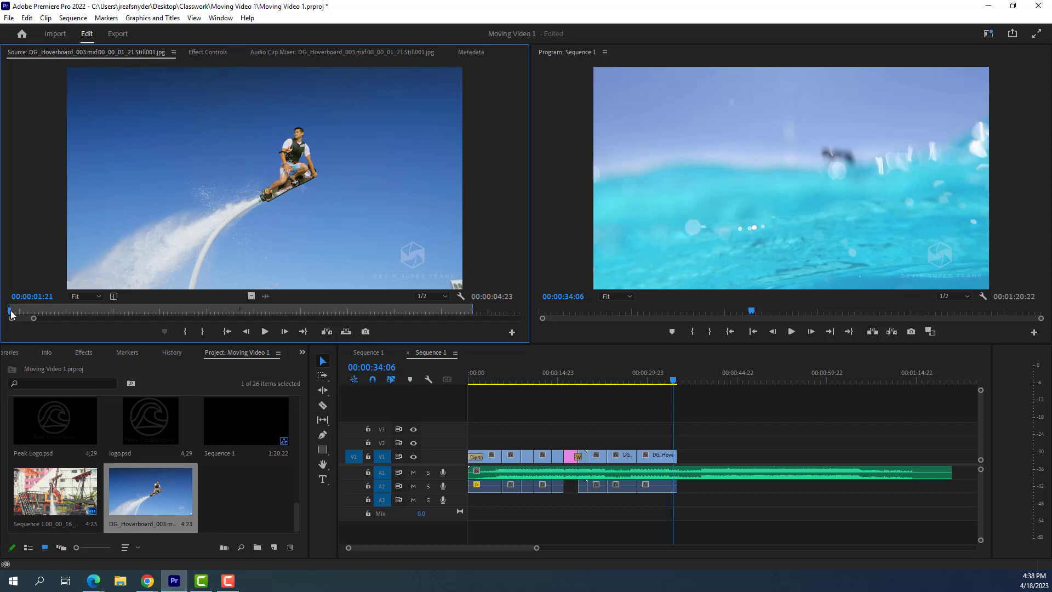
left_click_drag(10, 311, 132, 316)
left_click_drag(170, 500, 679, 458)
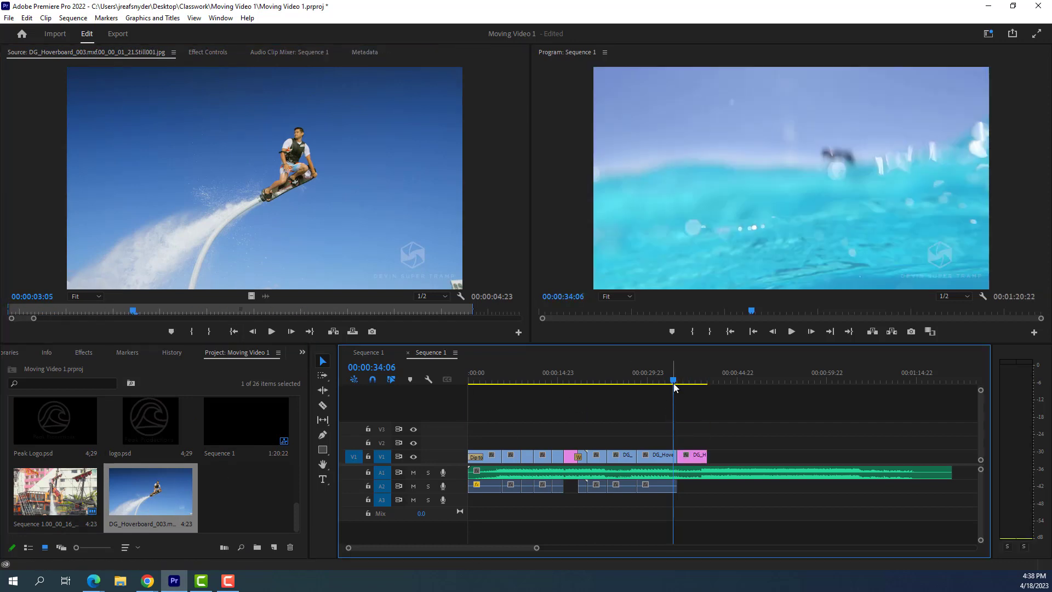
- Set starting Position and Scale keyframes on the DG_Hoverboard_003 still at 00:00:37:06
left_click_drag(673, 383, 691, 387)
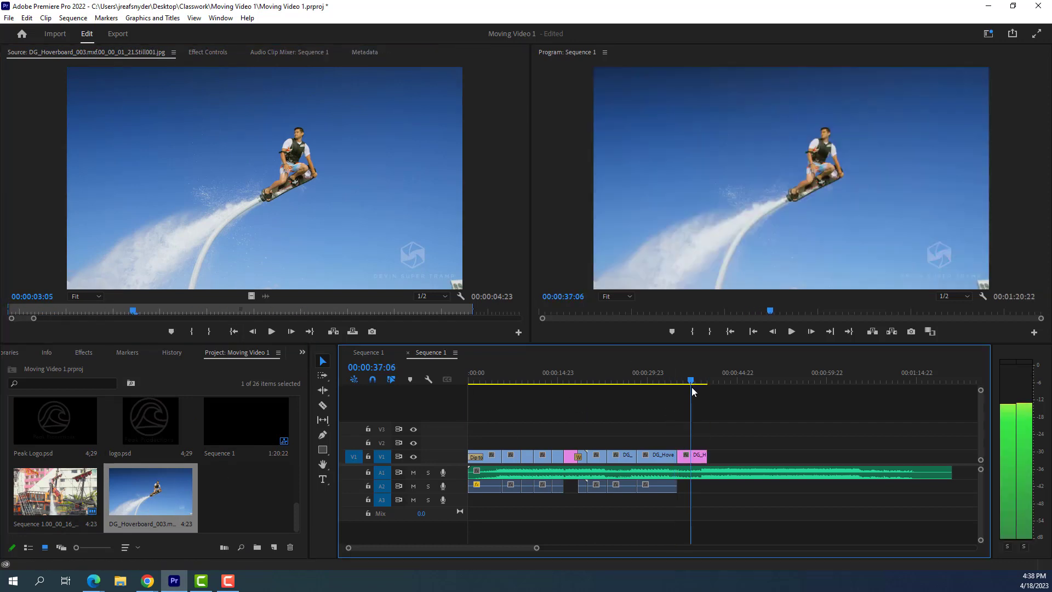
left_click(697, 459)
left_click(208, 53)
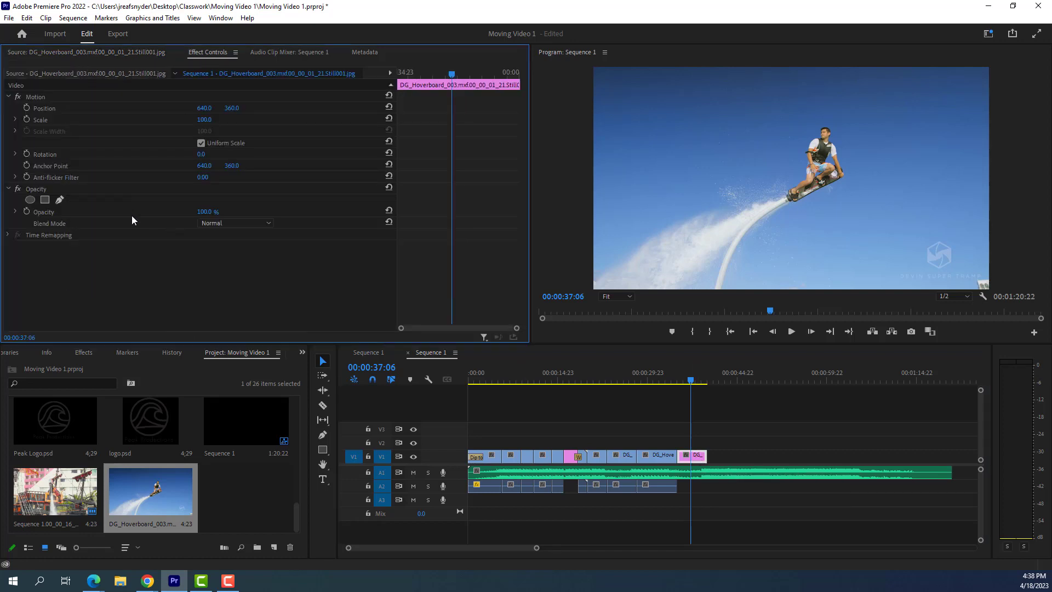
left_click(27, 108)
left_click(27, 120)
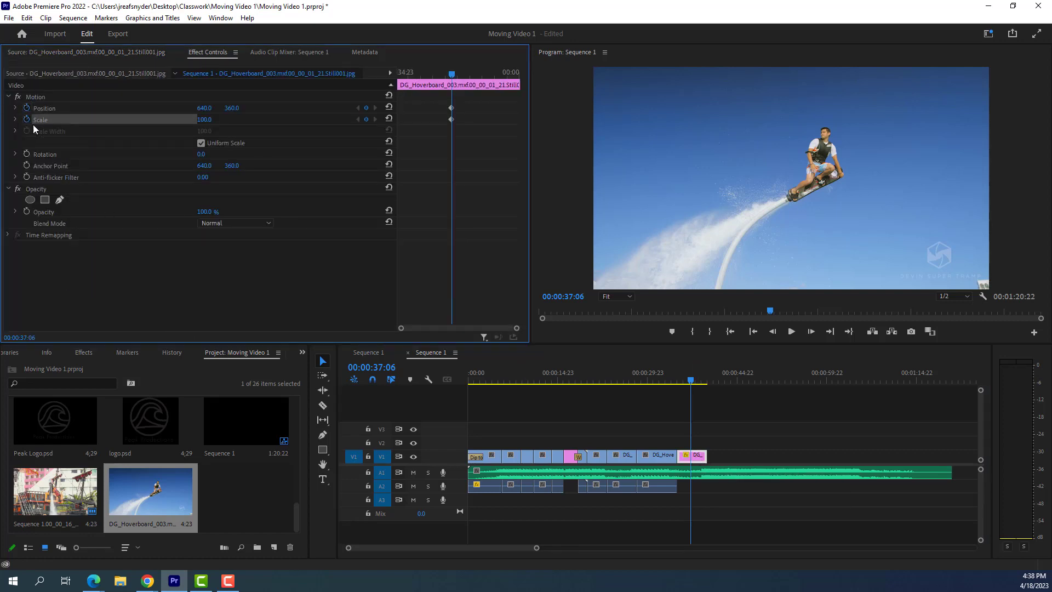
- Add a Scale keyframe of 274 to the DG_Hoverboard_003 still at 00:00:38:04
left_click_drag(453, 75, 474, 75)
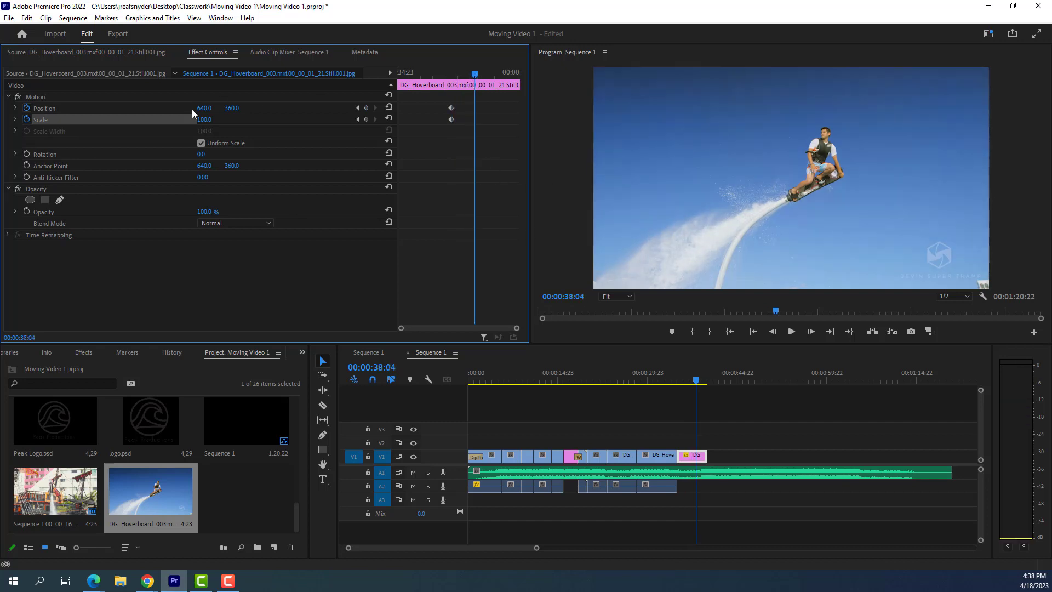
left_click_drag(204, 119, 217, 122)
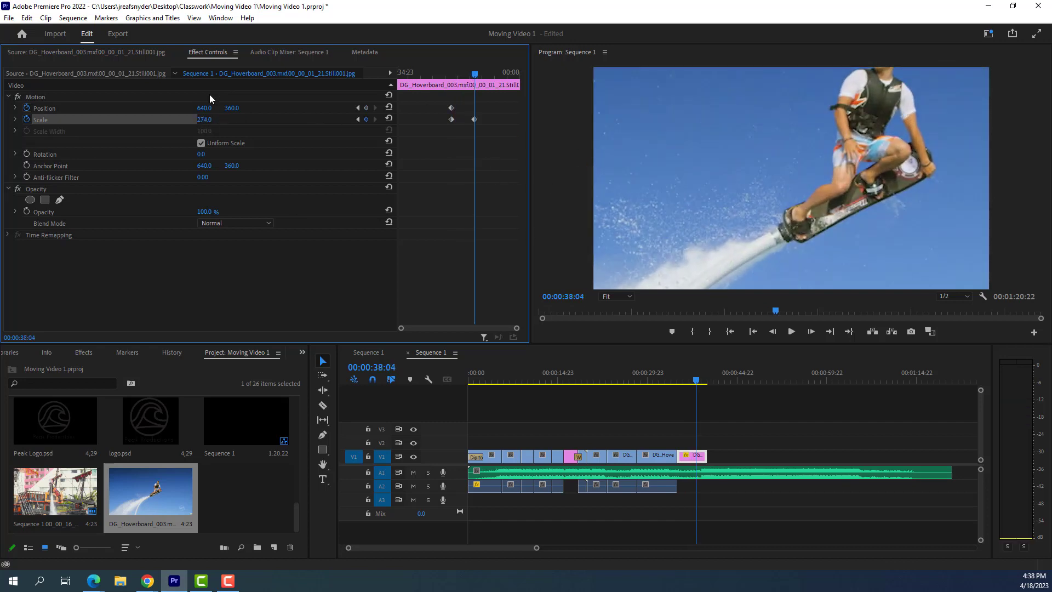
left_click(761, 140)
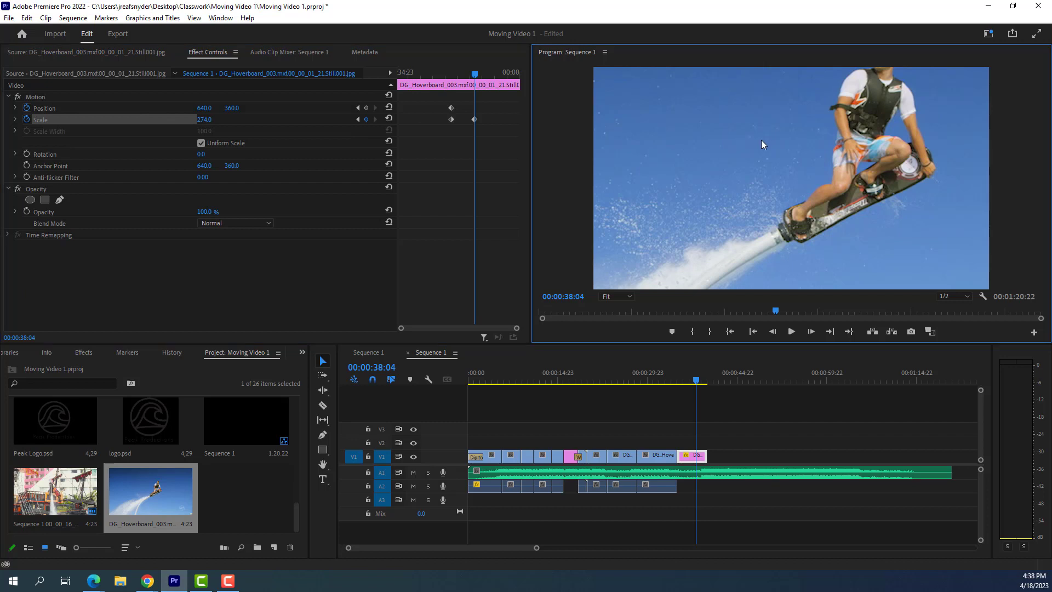
- Add a Position keyframe of 397.1, 567.5 to the DG_Hoverboard_003 still at 00:00:38:04 and check the animation by scrubbing back
left_click(877, 143)
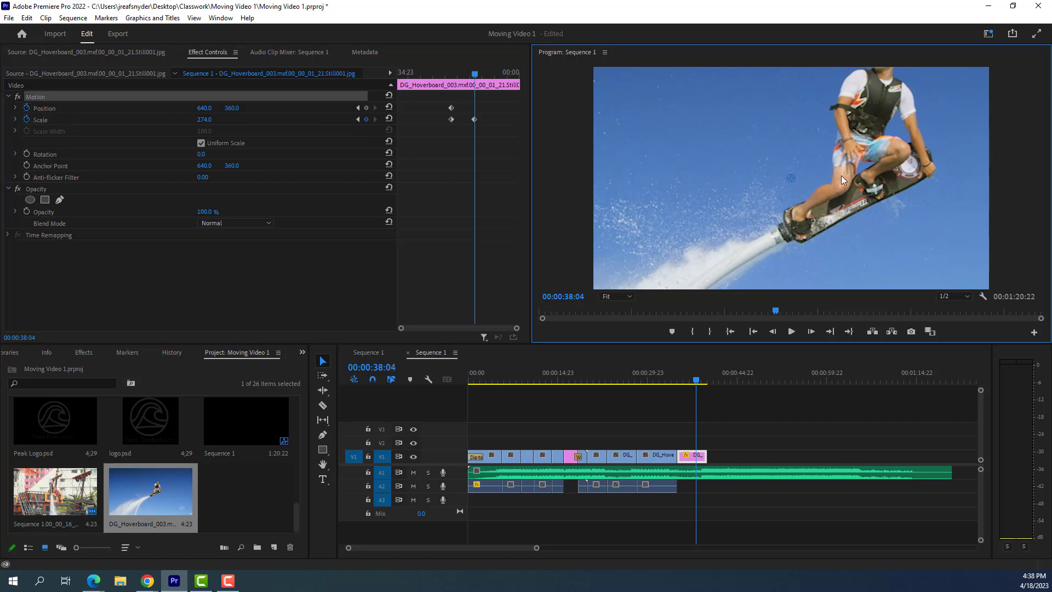
left_click_drag(842, 180, 767, 243)
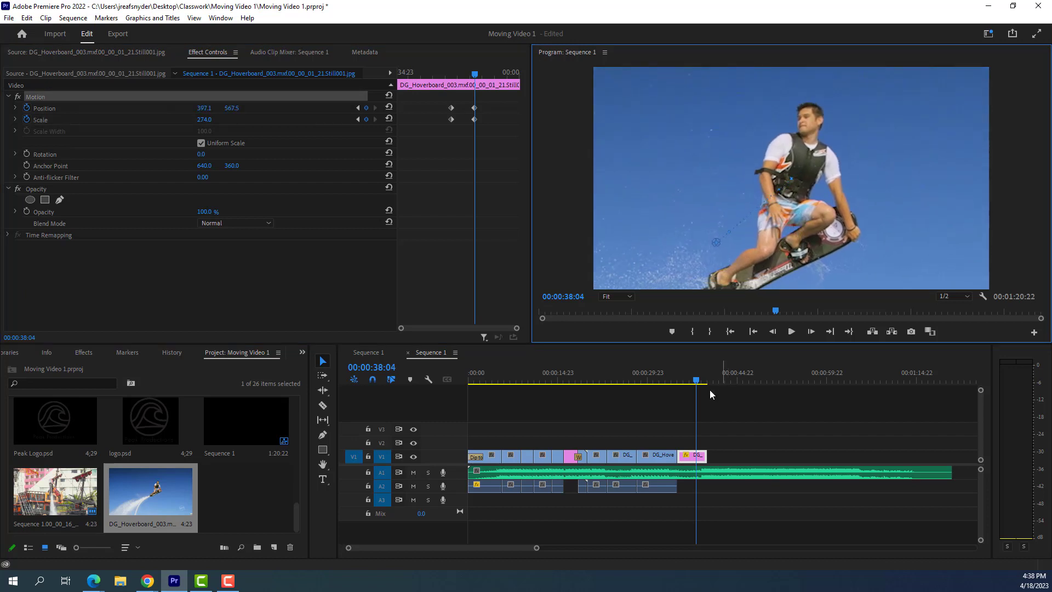
mouse_move(696, 383)
left_mouse_down()
mouse_move(679, 384)
mouse_move(693, 385)
left_mouse_up()
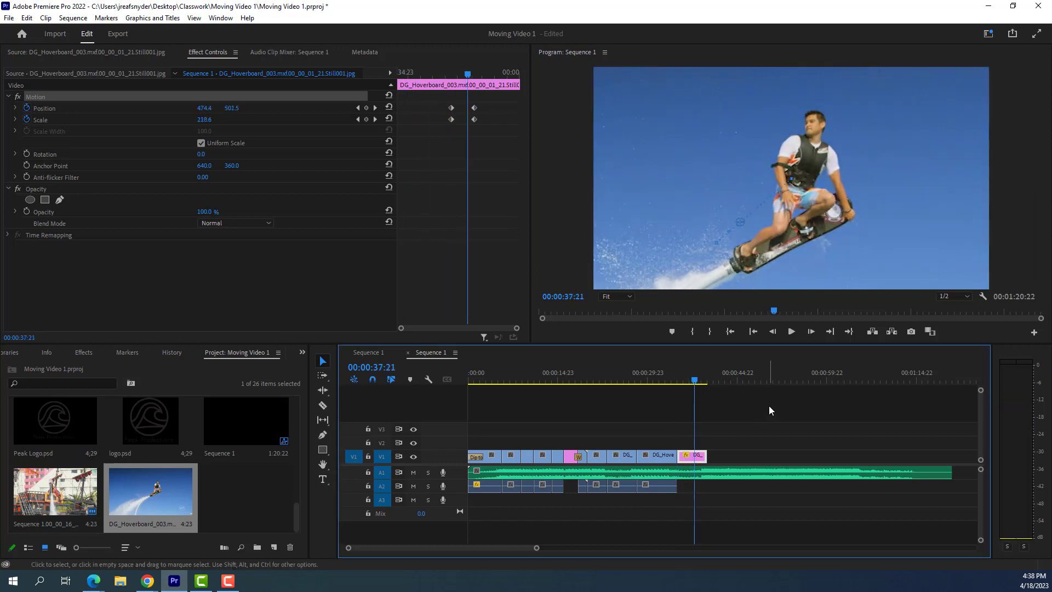
- Delete the DG_Hoverboard_003 still from the end of the sequence
left_click(702, 457)
key("Delete")
- Play back the animated pirate-ship still on V1 twice, starting from about 00:00:15
left_click_drag(694, 382, 558, 392)
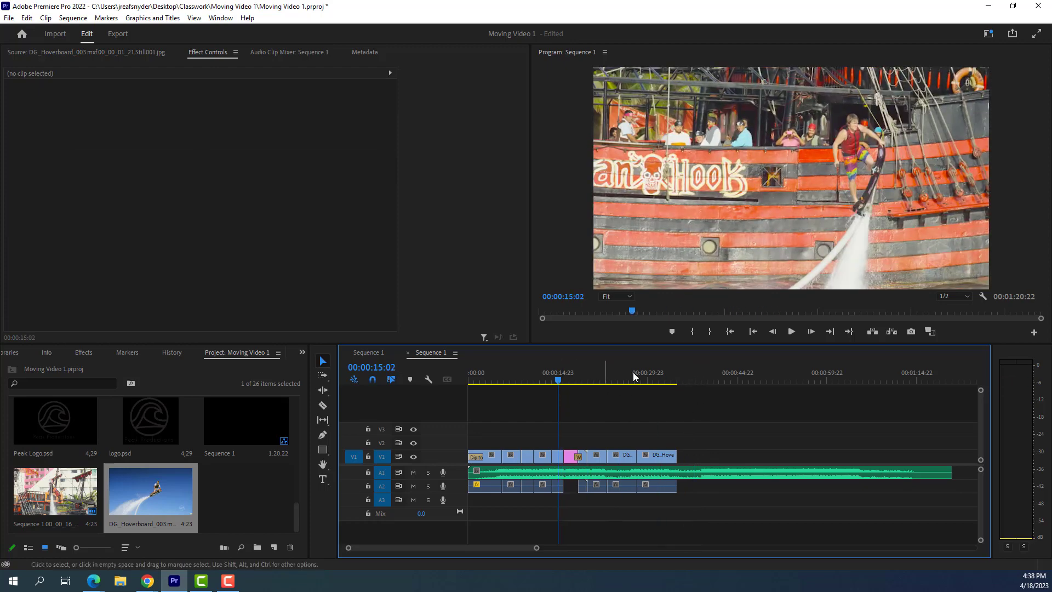
left_click(791, 332)
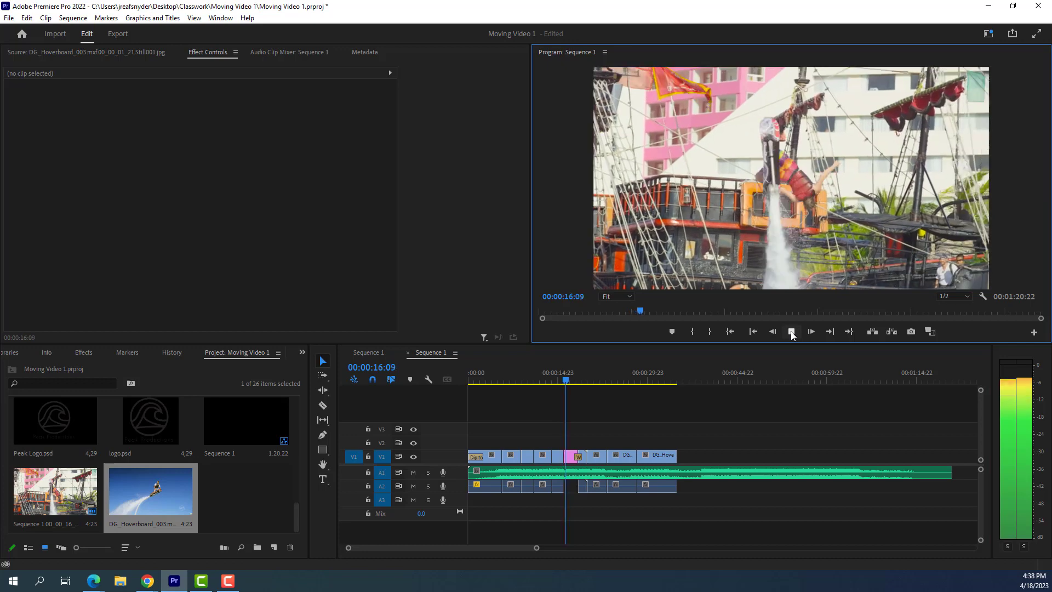
key("space")
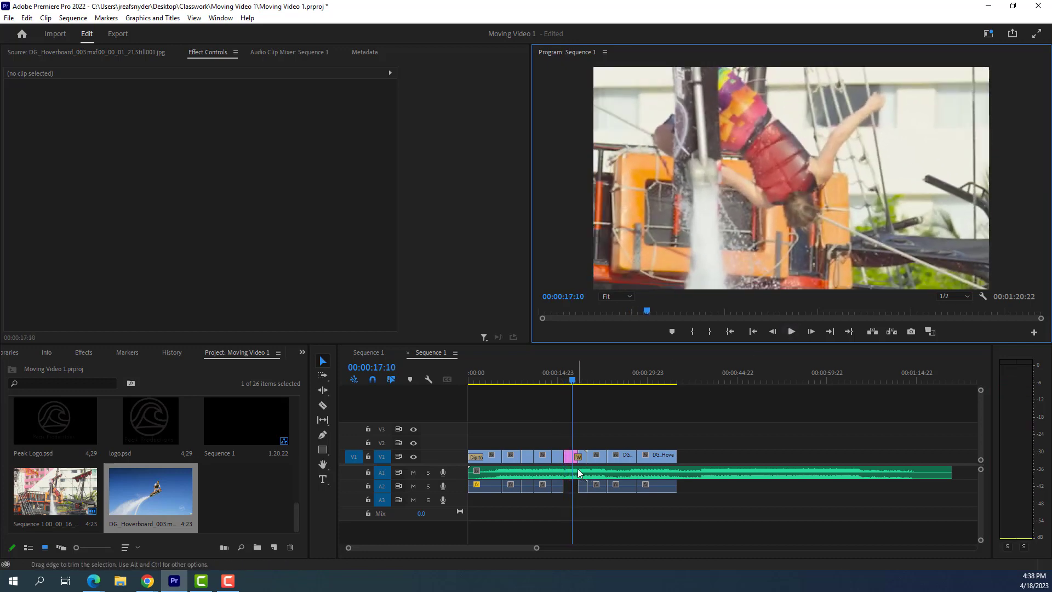
left_click_drag(573, 382, 560, 380)
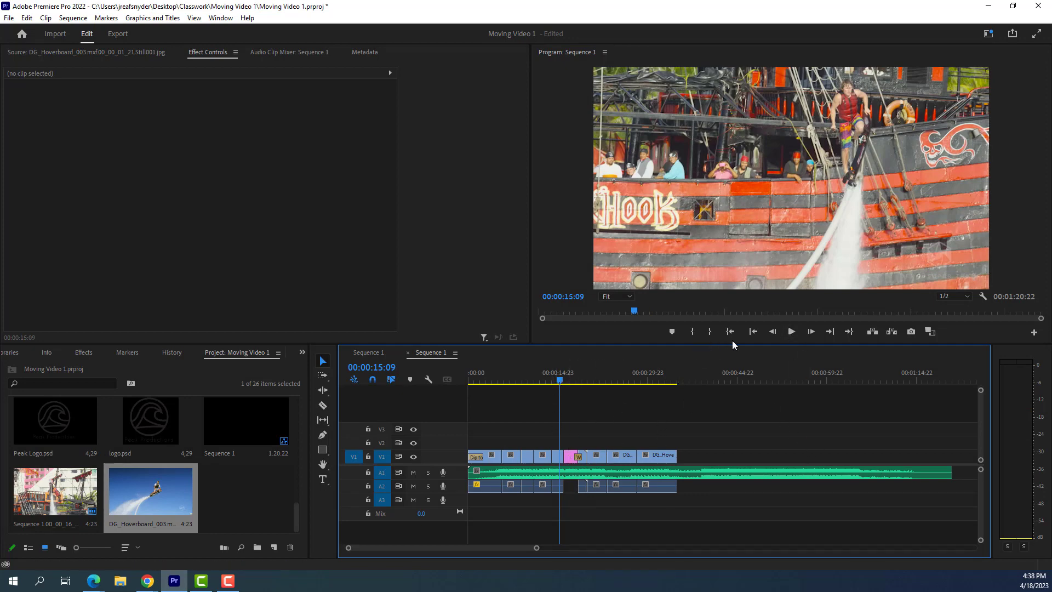
left_click(791, 331)
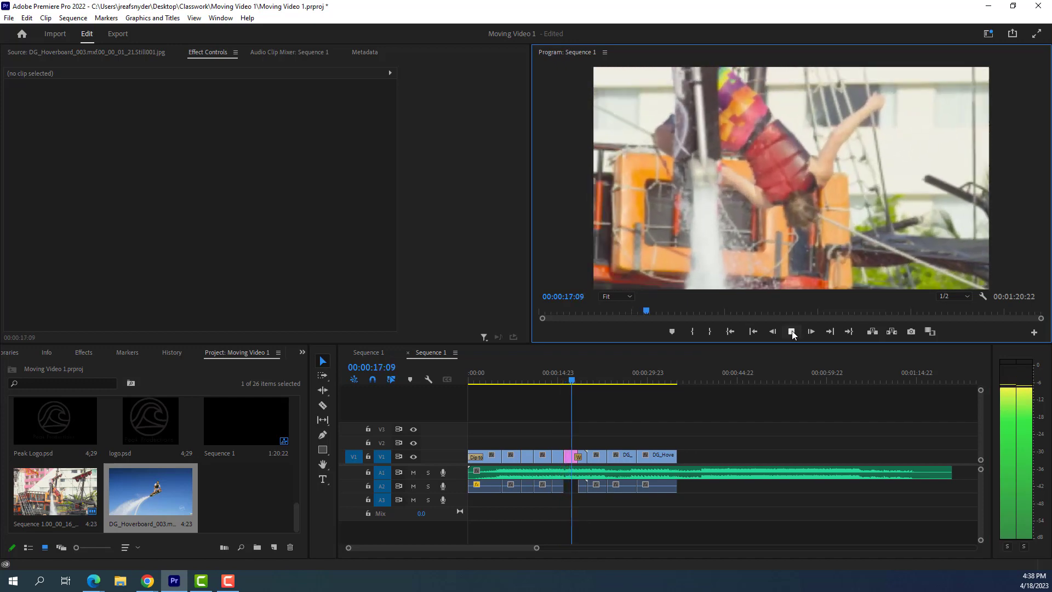
left_click(791, 332)
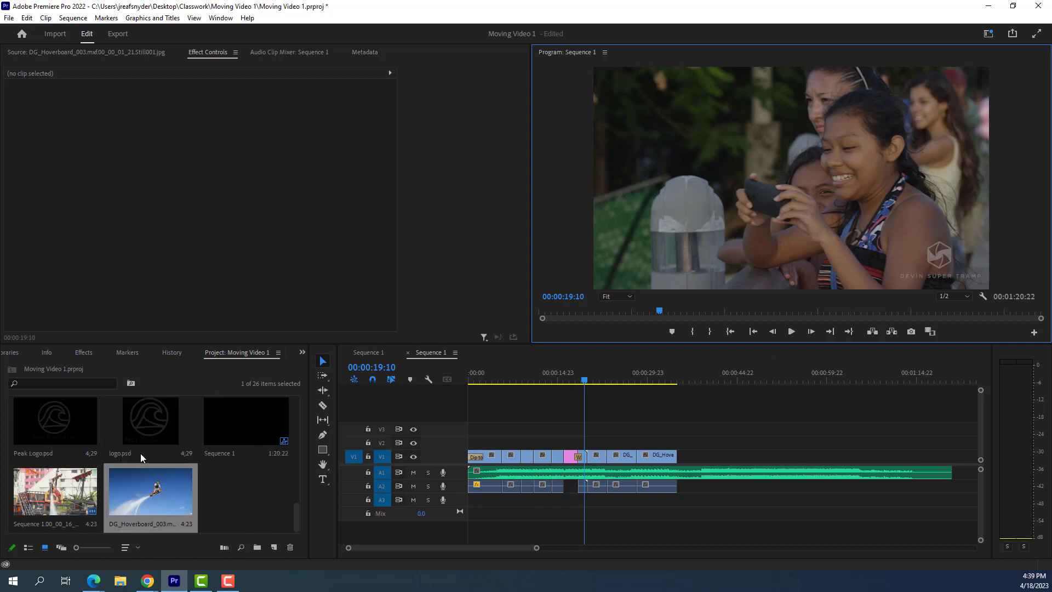
- Export the sequence frame at 00:00:19:10 as a JPEG imported into the project, and delete the imported still from the project
double_click(151, 482)
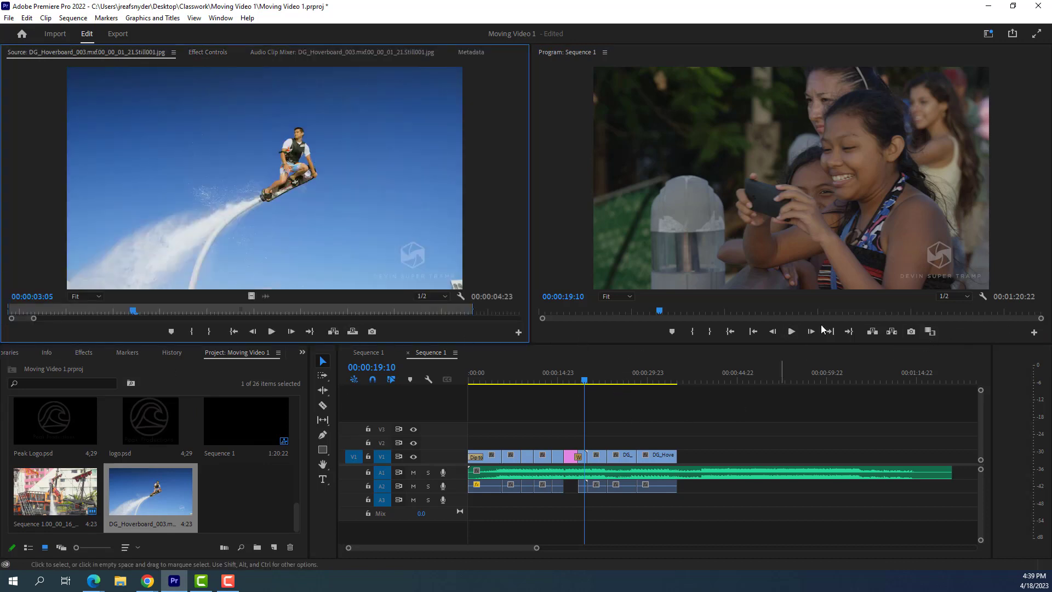
left_click(919, 338)
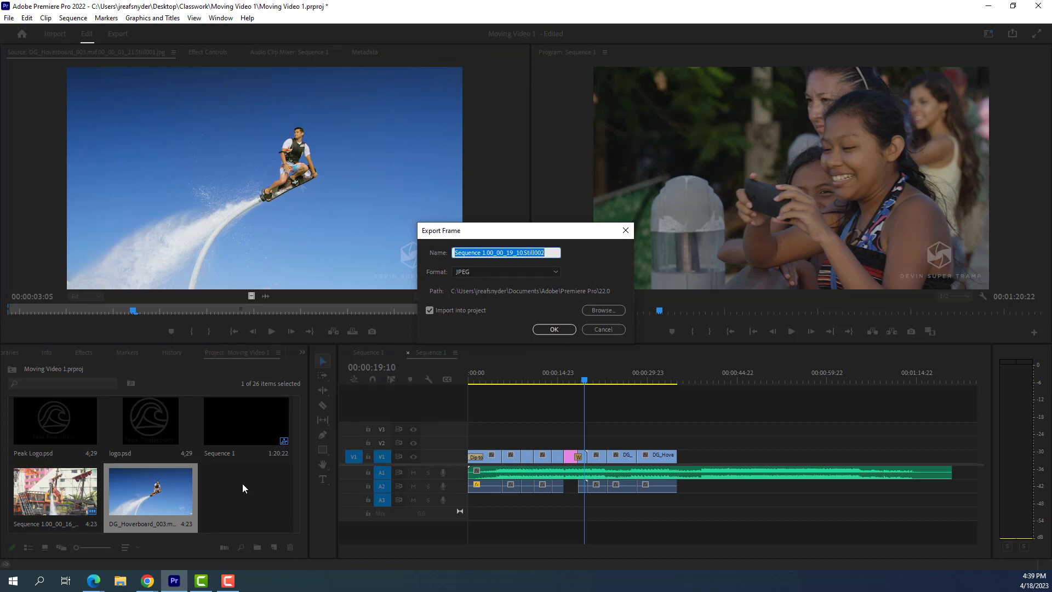
left_click(554, 329)
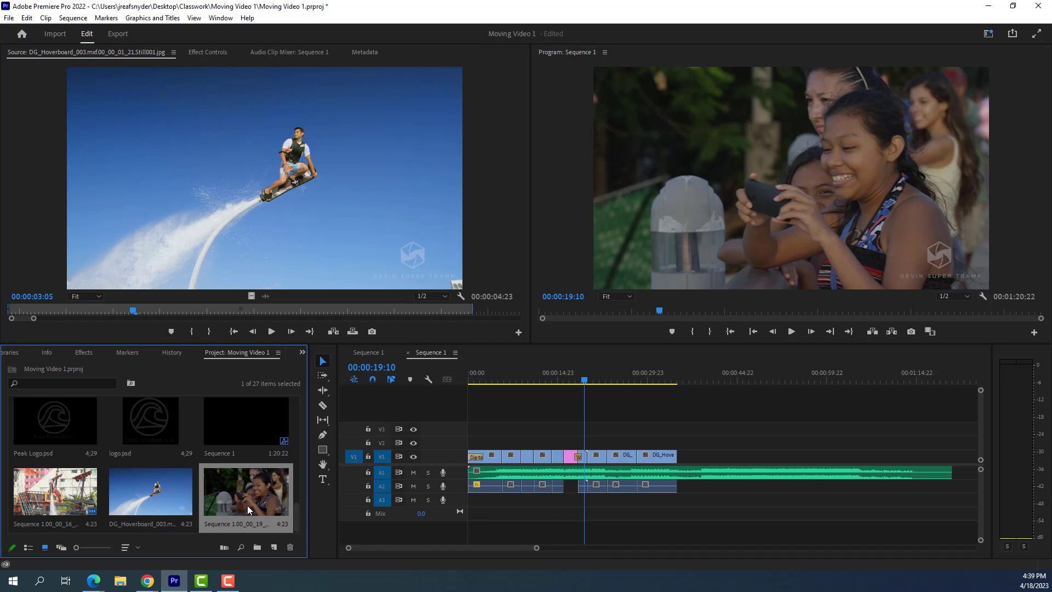
key("Delete")
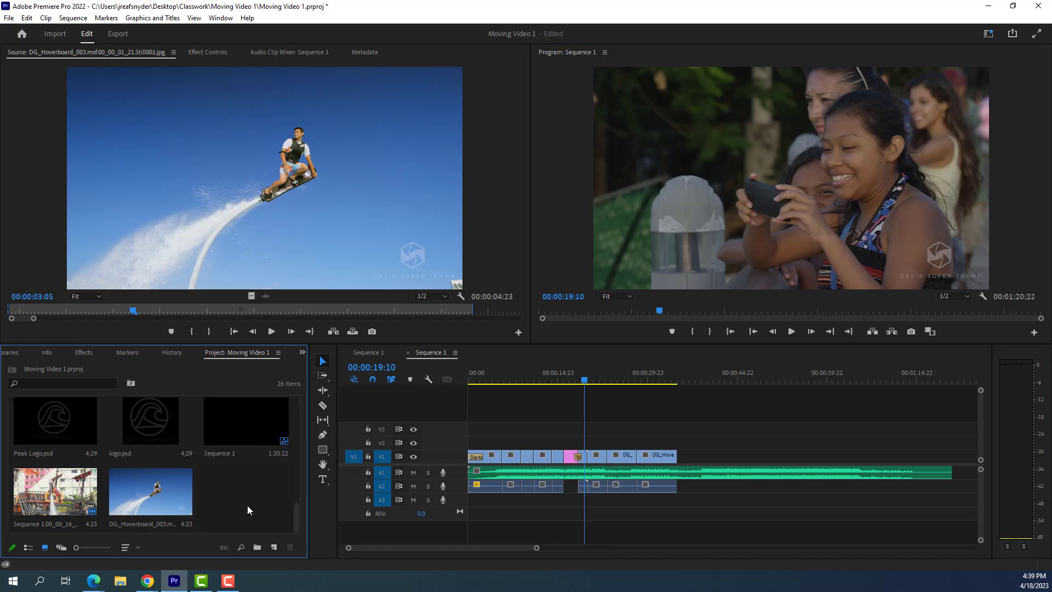
- Check the assignment requirements in the Chrome browser, and place Peak Title.psd on V2 near the start of the sequence in Premiere Pro
left_click(988, 6)
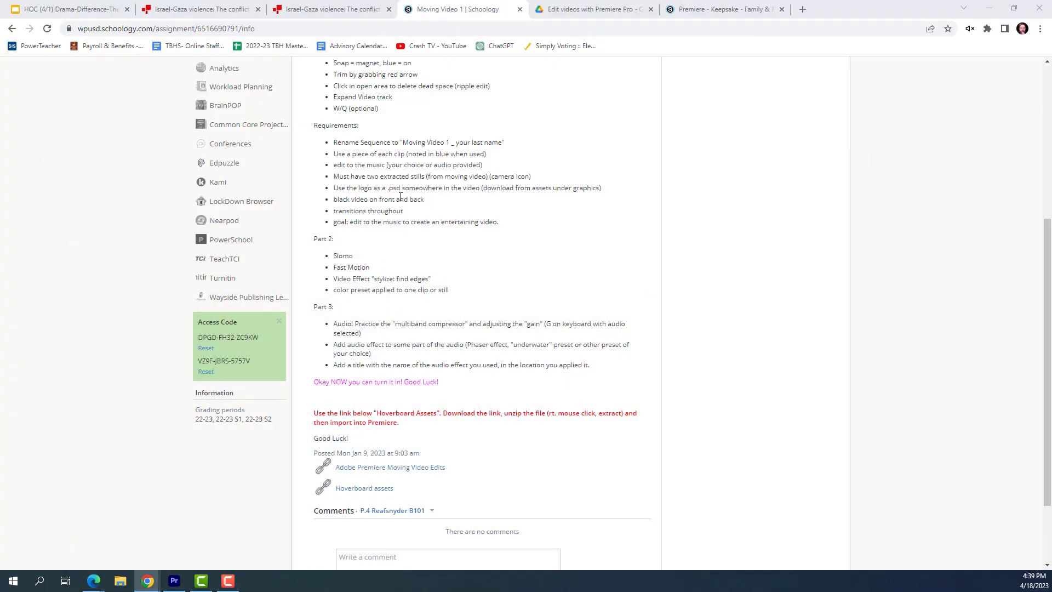
left_click(174, 580)
left_click(252, 433)
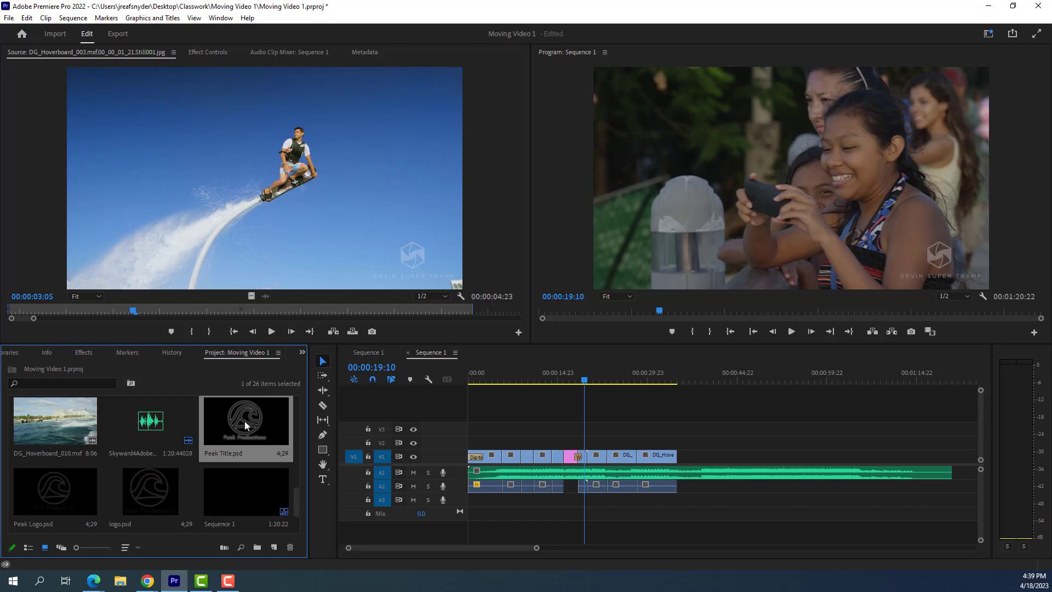
left_click_drag(263, 423, 470, 447)
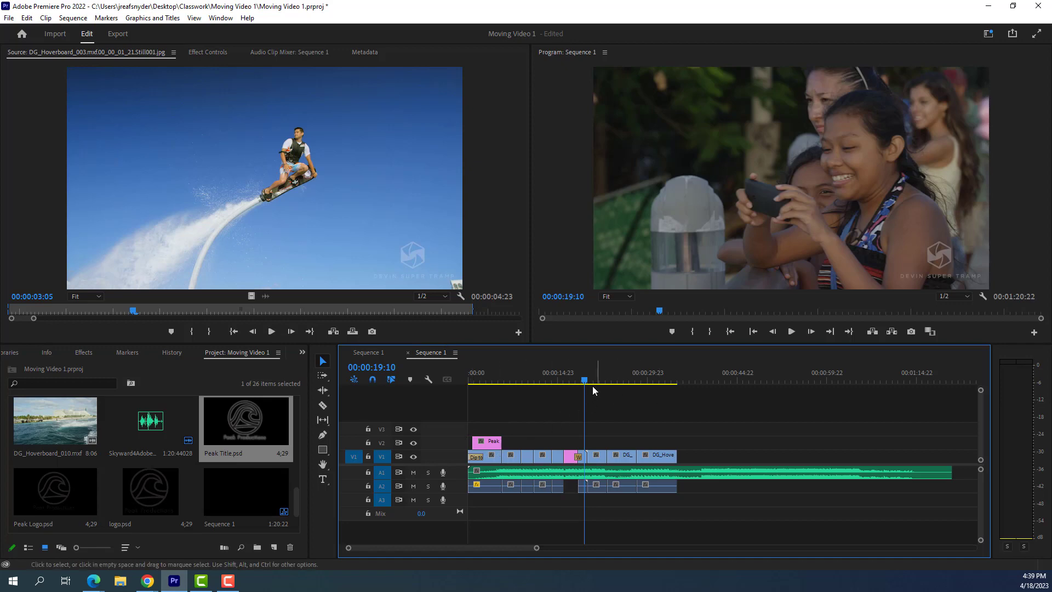
- Scale the Peak Title logo down to about a third of its size and place it in the lower-left corner of the video frame
left_click_drag(585, 380, 474, 397)
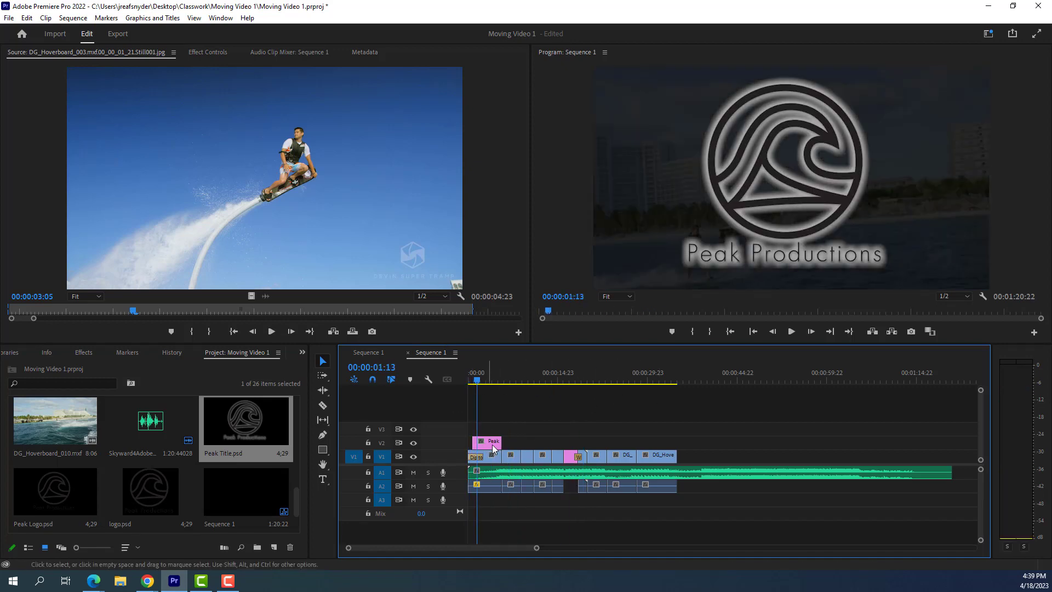
left_click_drag(476, 381, 490, 381)
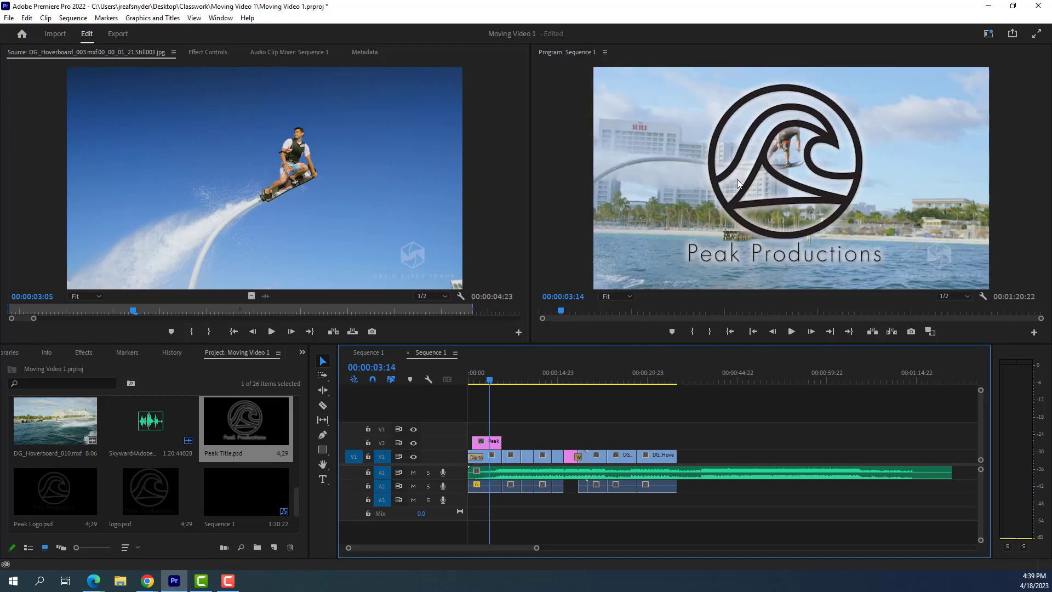
left_click(747, 192)
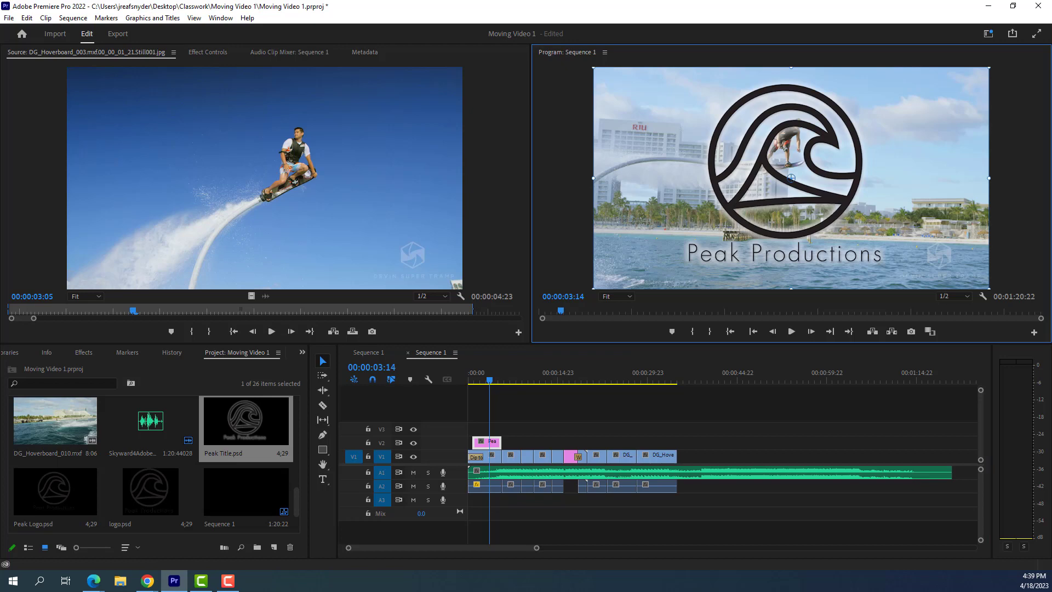
left_click_drag(989, 66, 850, 145)
left_click_drag(838, 189, 648, 256)
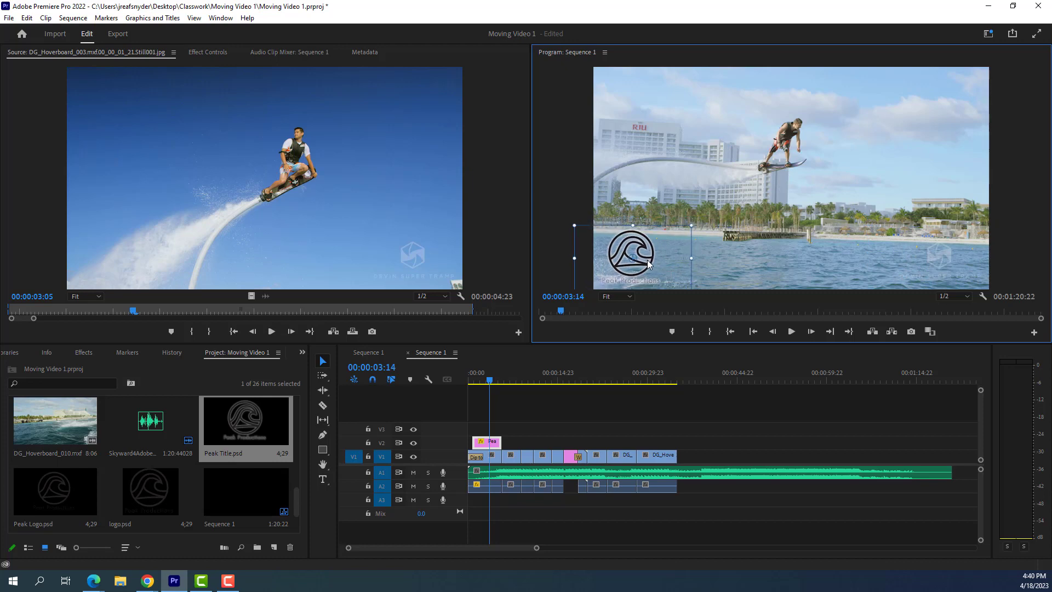
left_click(1030, 200)
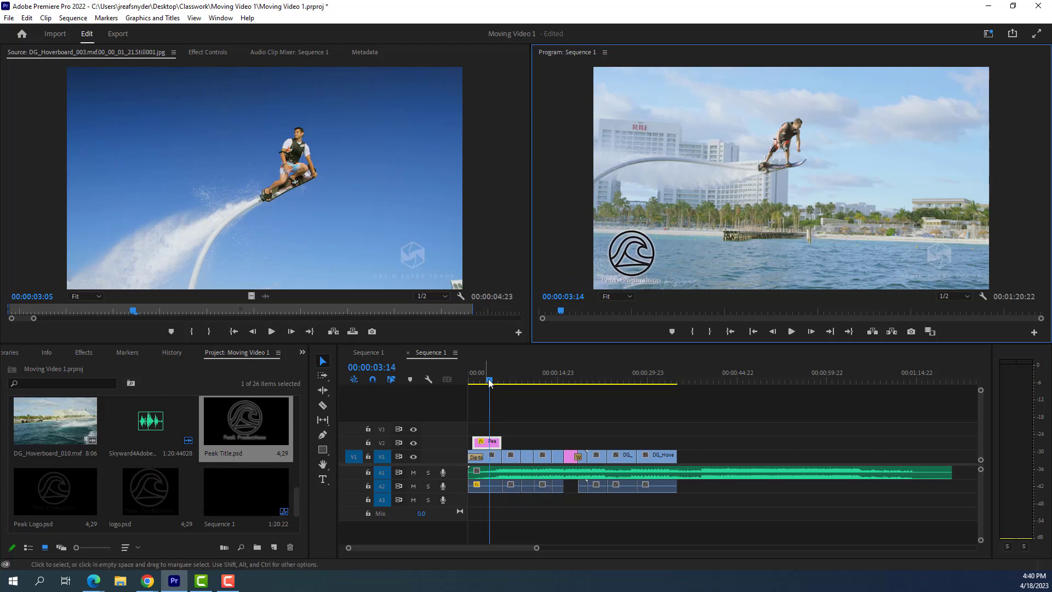
- Move the Peak Title clip along V2 to start at 00:00:05:16, and return the clip displaced onto V3 to its place on V1
mouse_move(490, 381)
left_mouse_down()
mouse_move(473, 382)
mouse_move(503, 382)
left_mouse_up()
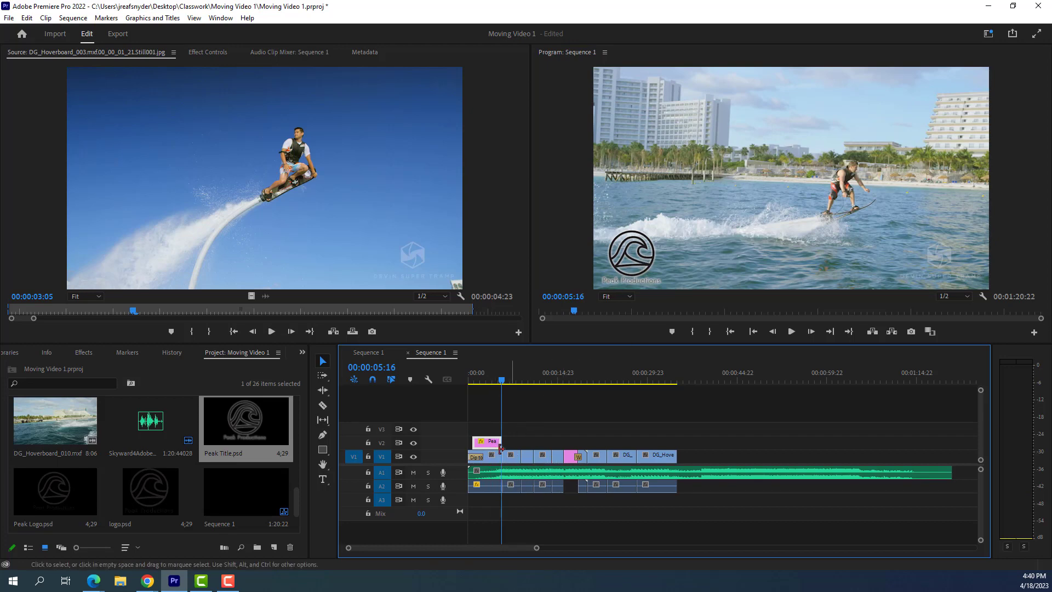
left_click_drag(489, 447, 518, 446)
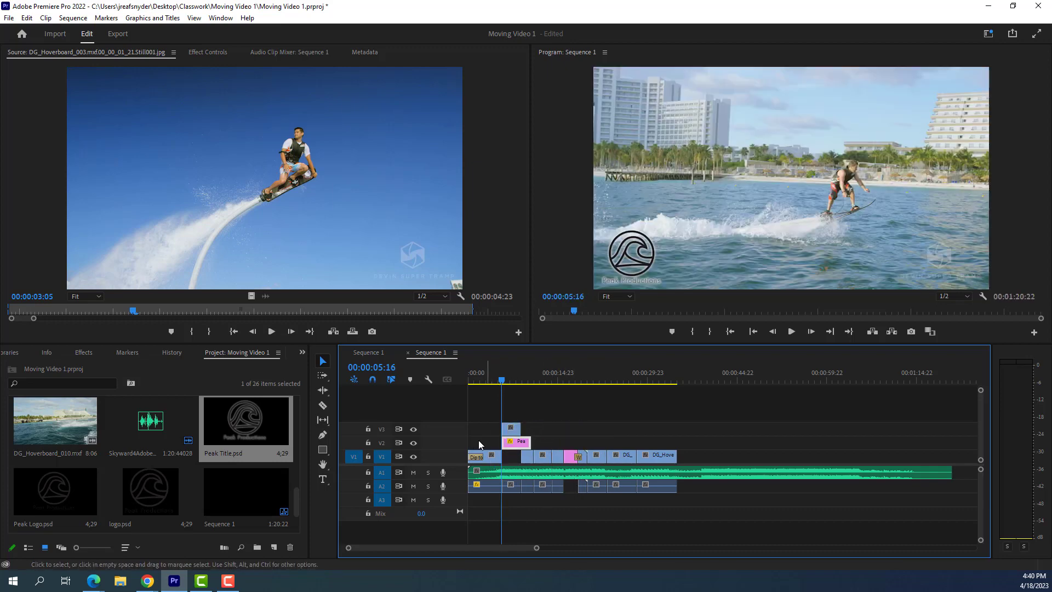
left_click(507, 383)
left_click_drag(505, 383, 512, 387)
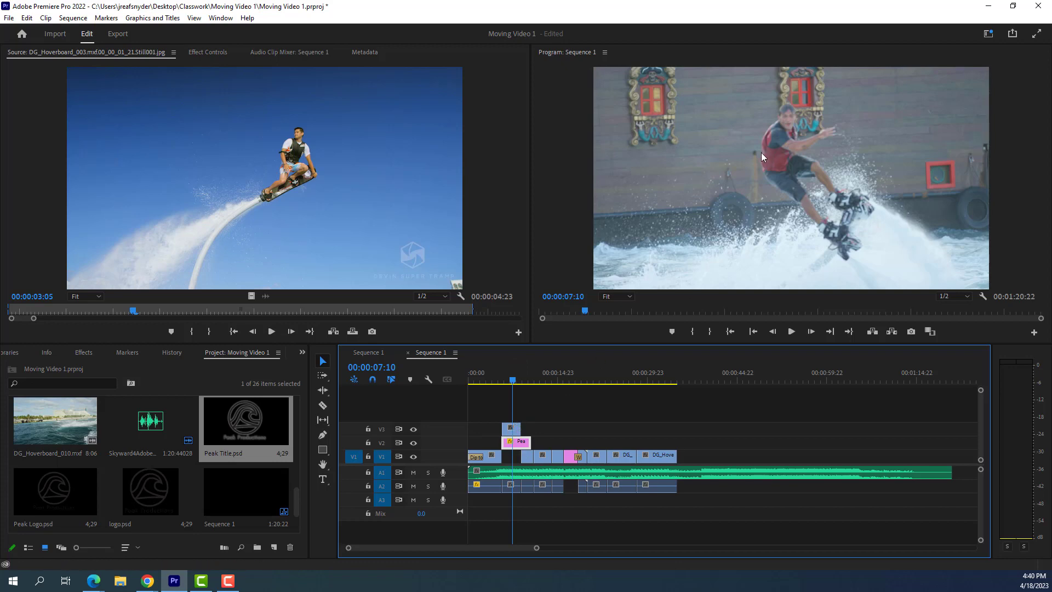
left_click_drag(517, 432, 513, 466)
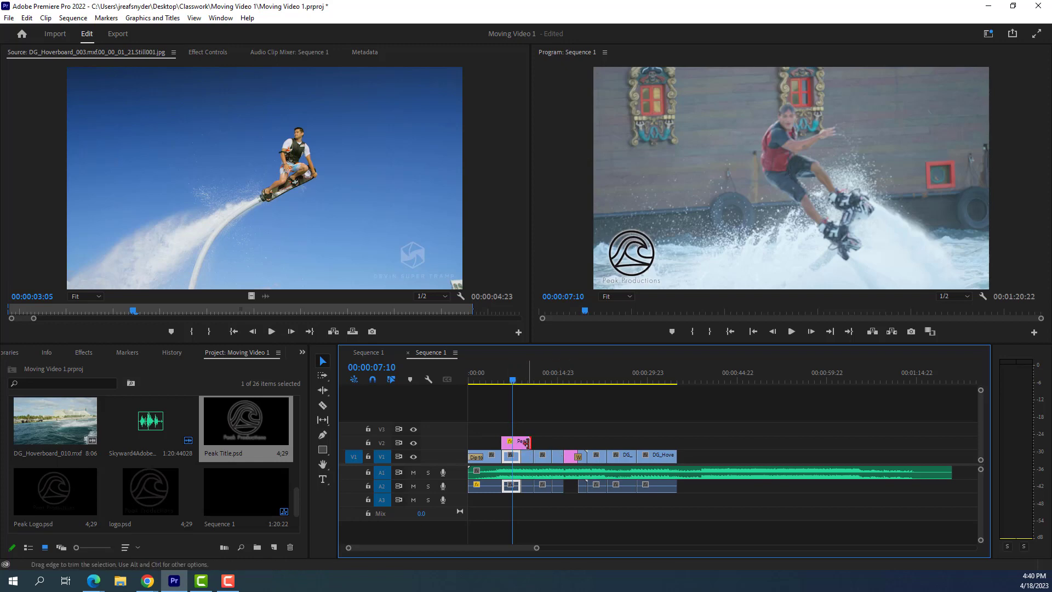
- Shorten the Peak Title clip and move it along V2 to begin above the start of the last V1 clip
left_click_drag(527, 443, 660, 445)
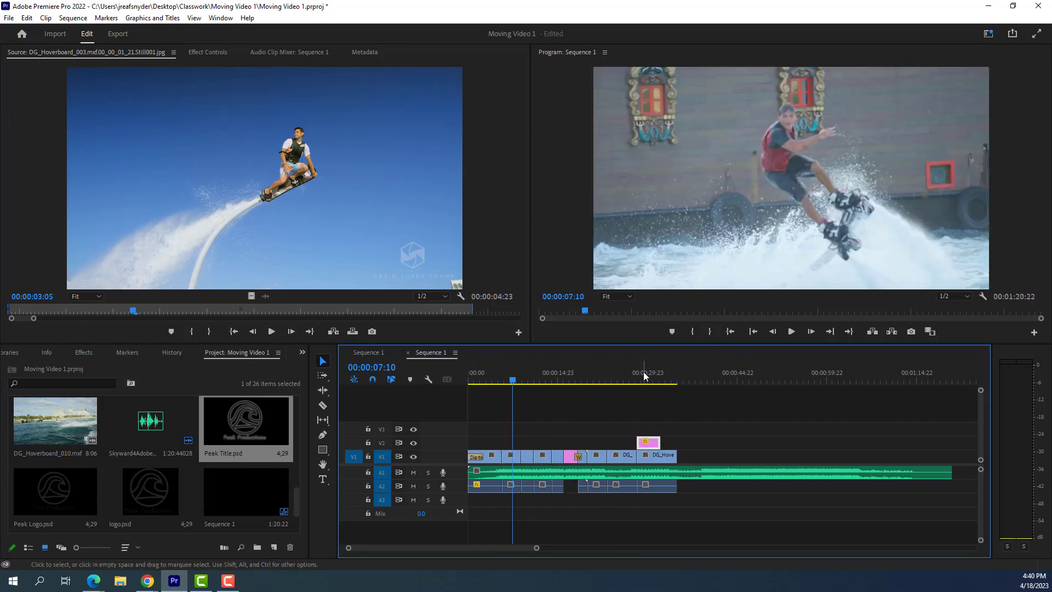
left_click_drag(644, 375, 666, 380)
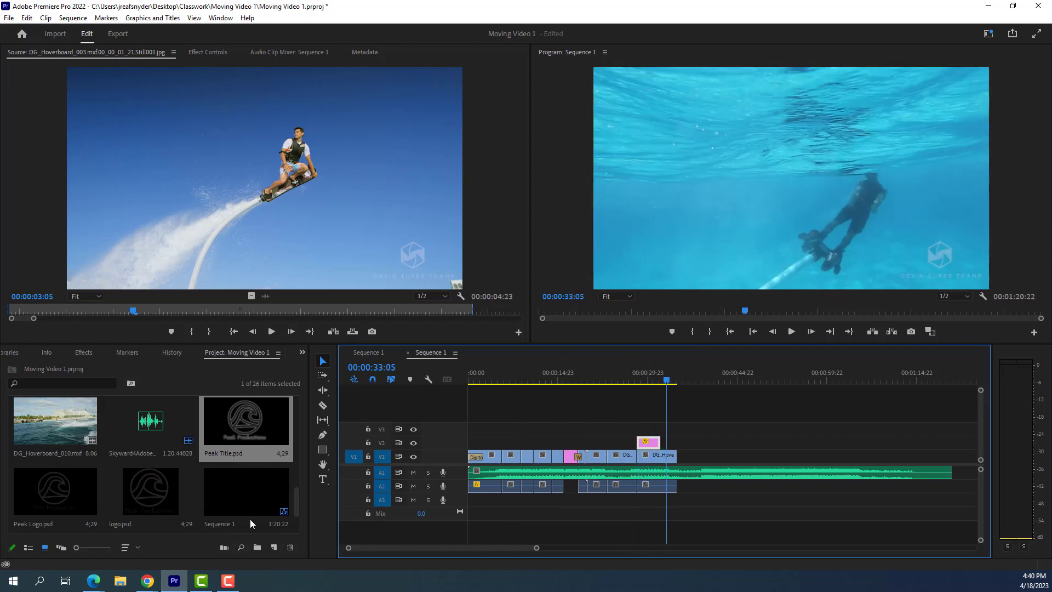
- Apply Cross Dissolve transitions to the start and end of the Peak Title clip on V2
left_click(302, 353)
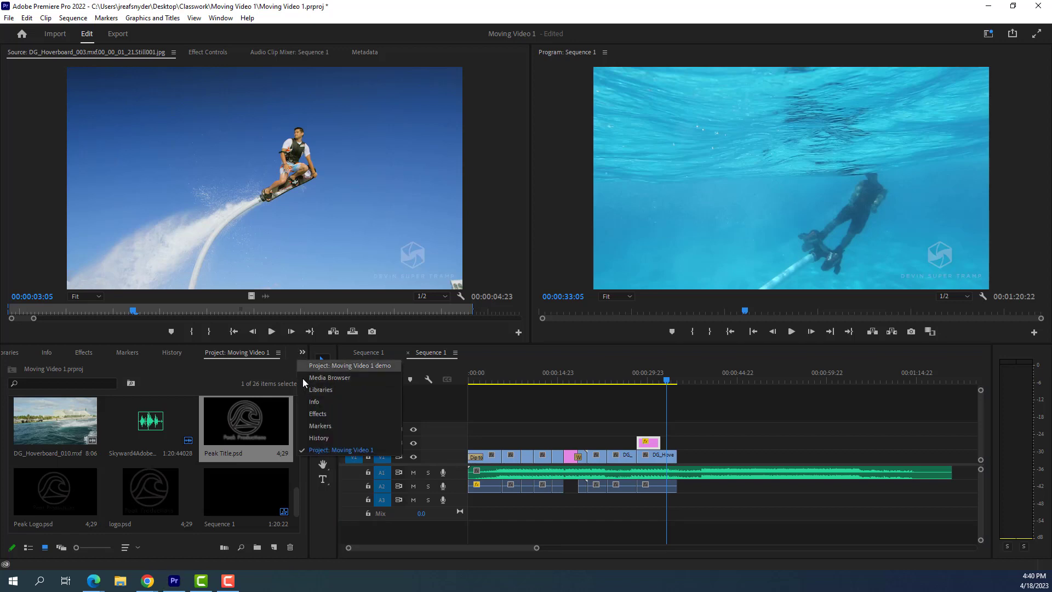
left_click(318, 413)
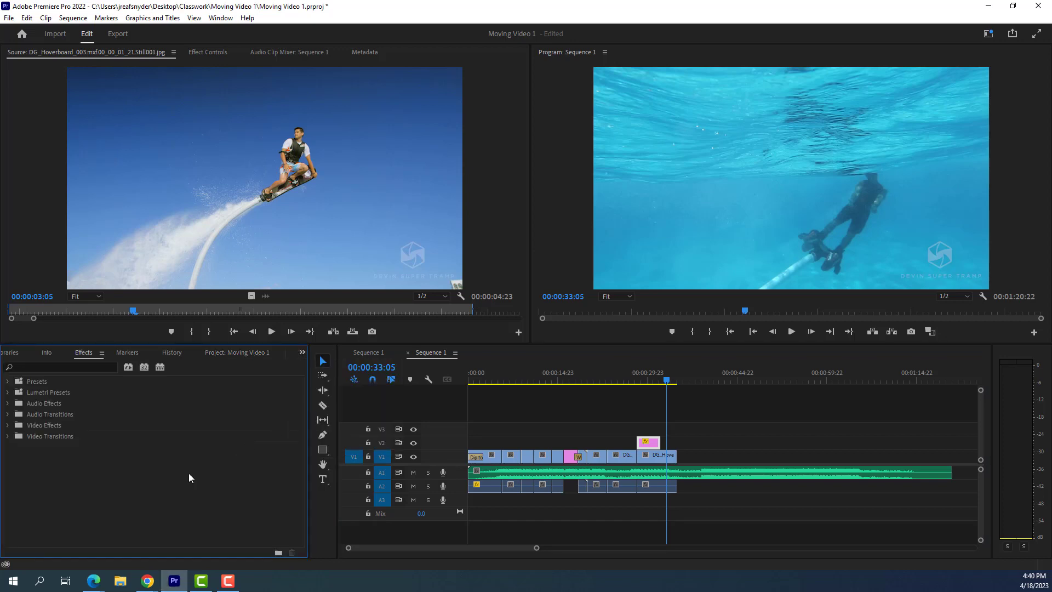
left_click(8, 436)
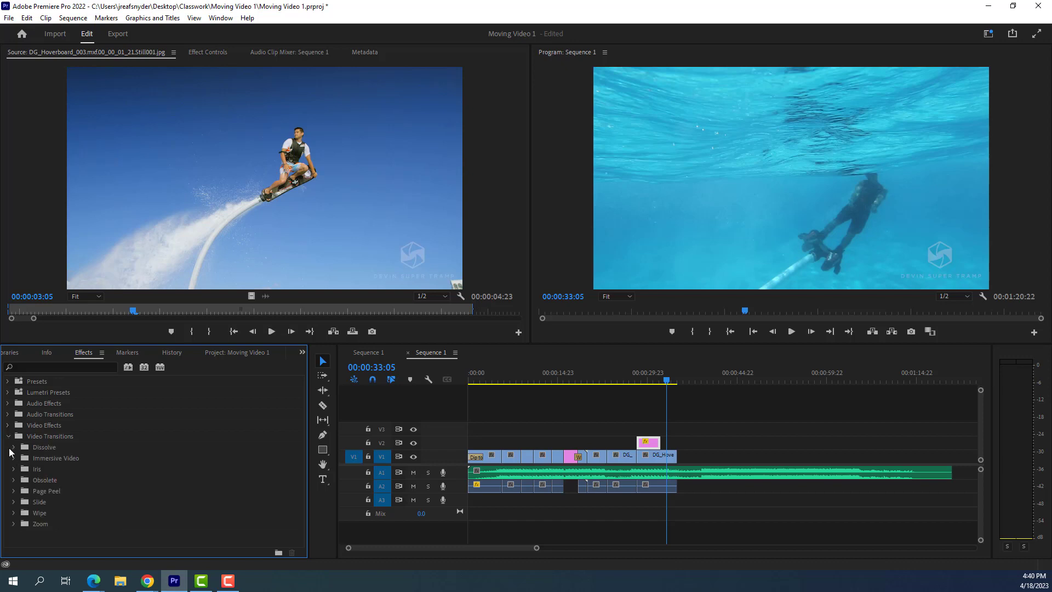
left_click(12, 448)
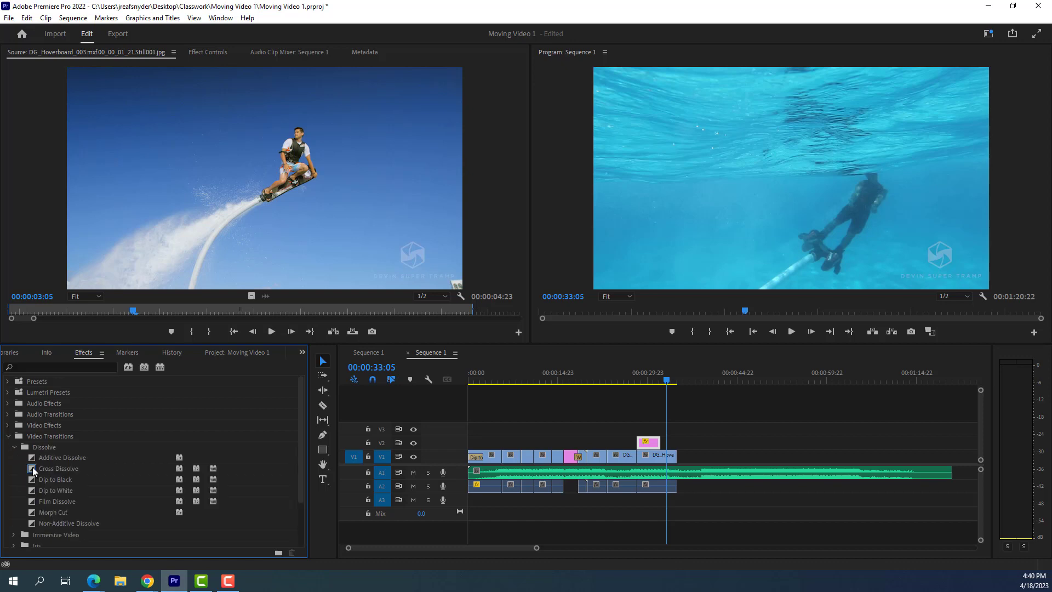
mouse_move(33, 470)
left_mouse_down()
mouse_move(420, 431)
mouse_move(652, 444)
mouse_move(641, 444)
left_mouse_up()
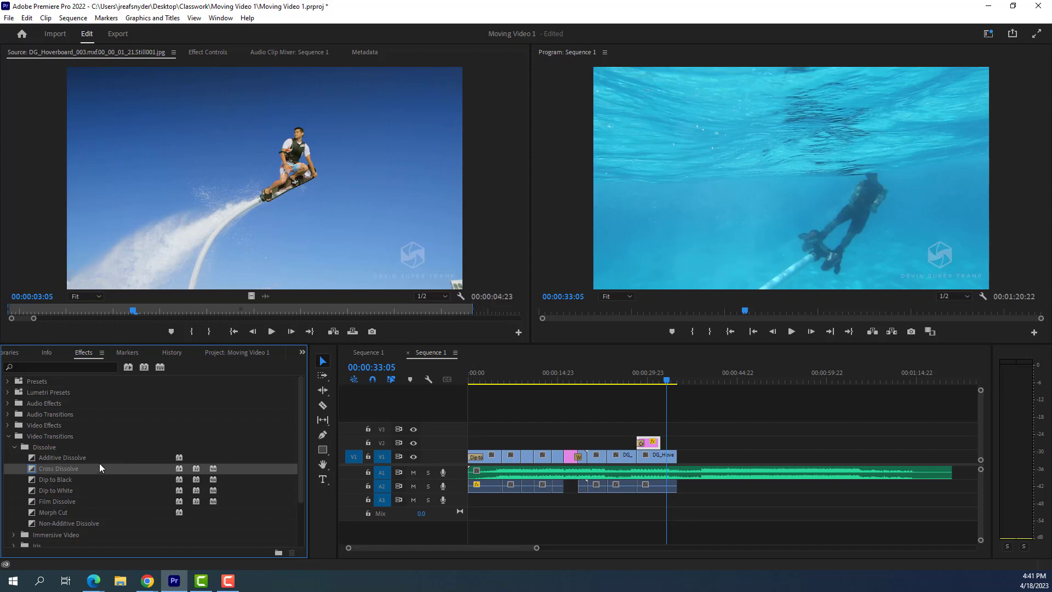
left_click_drag(479, 435, 657, 444)
- Return the playhead to 00:00:05:07 in the sequence and browse the Wipe group of video transitions
left_click_drag(665, 382, 499, 393)
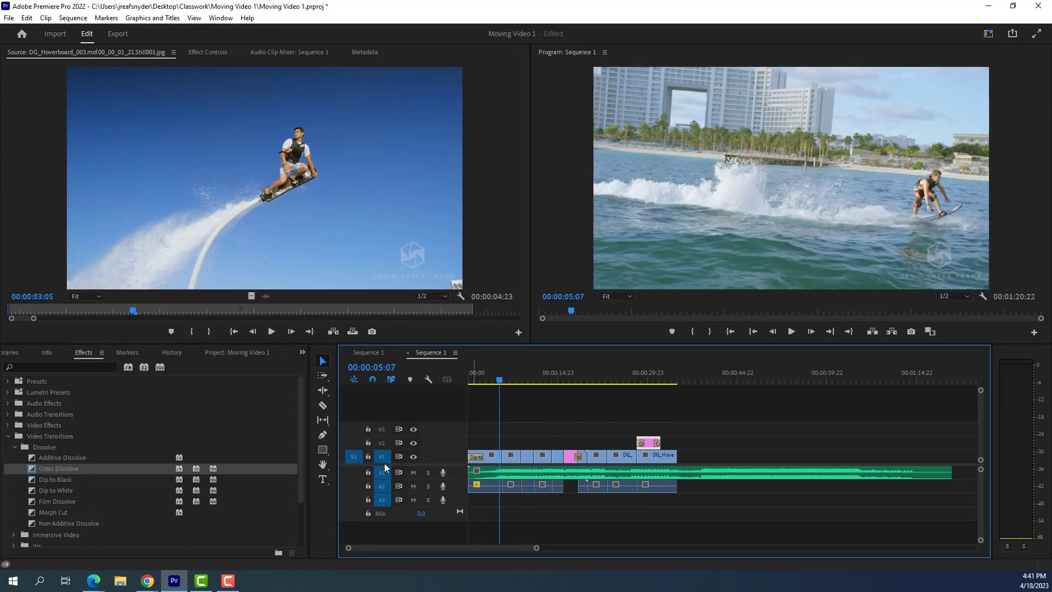
scroll(44, 515, "down", 2)
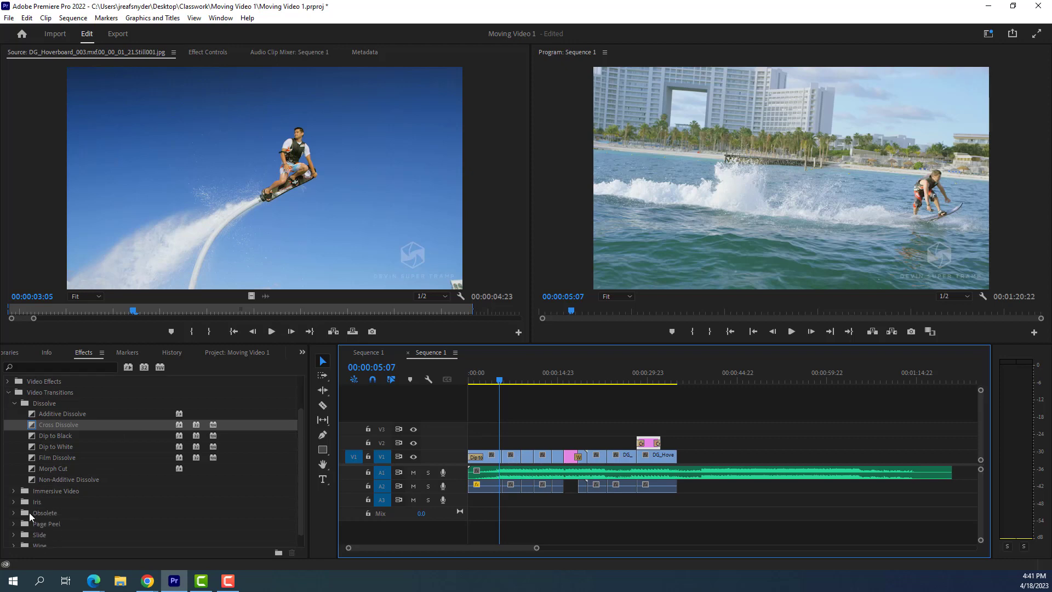
scroll(15, 529, "down", 1)
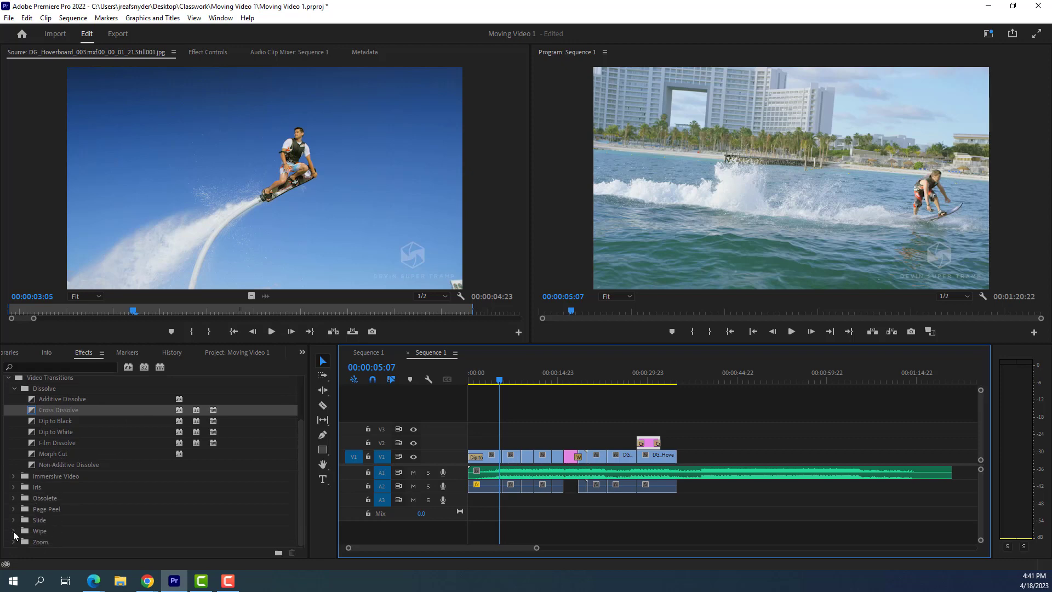
left_click(14, 532)
scroll(17, 535, "down", 5)
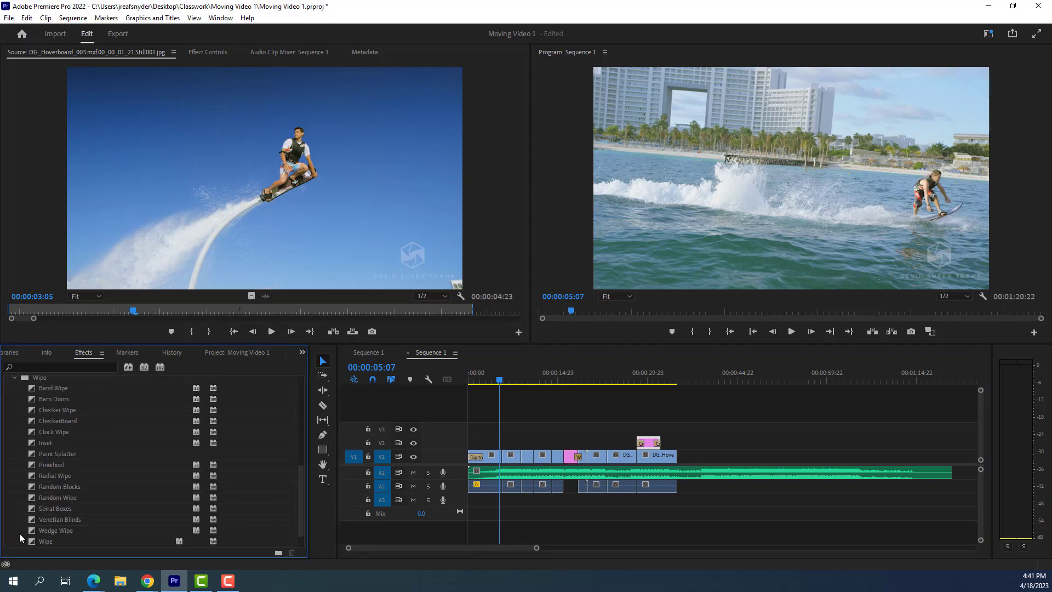
scroll(19, 537, "down", 1)
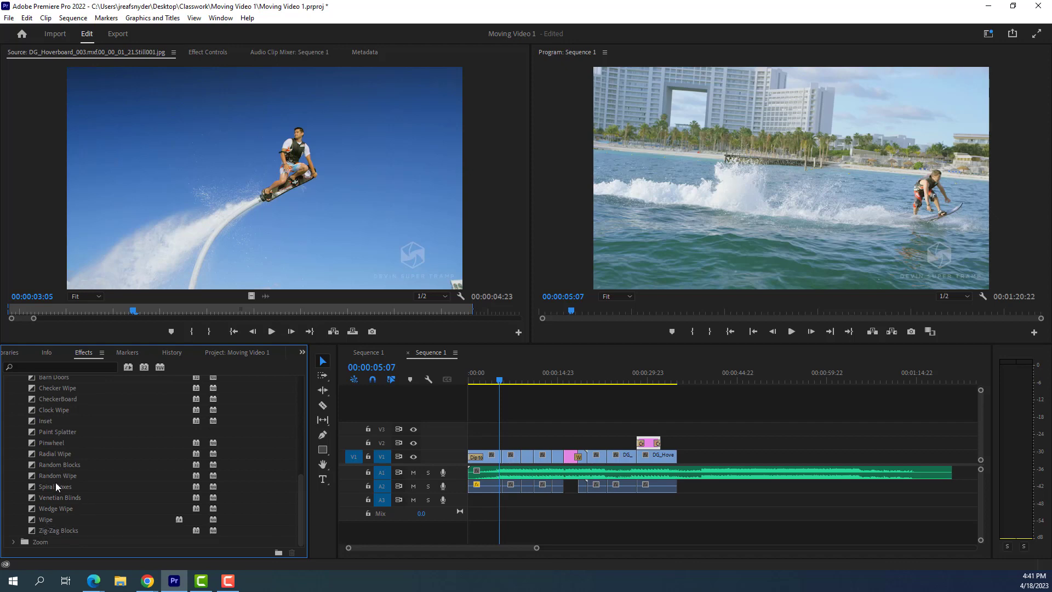
scroll(56, 487, "up", 1)
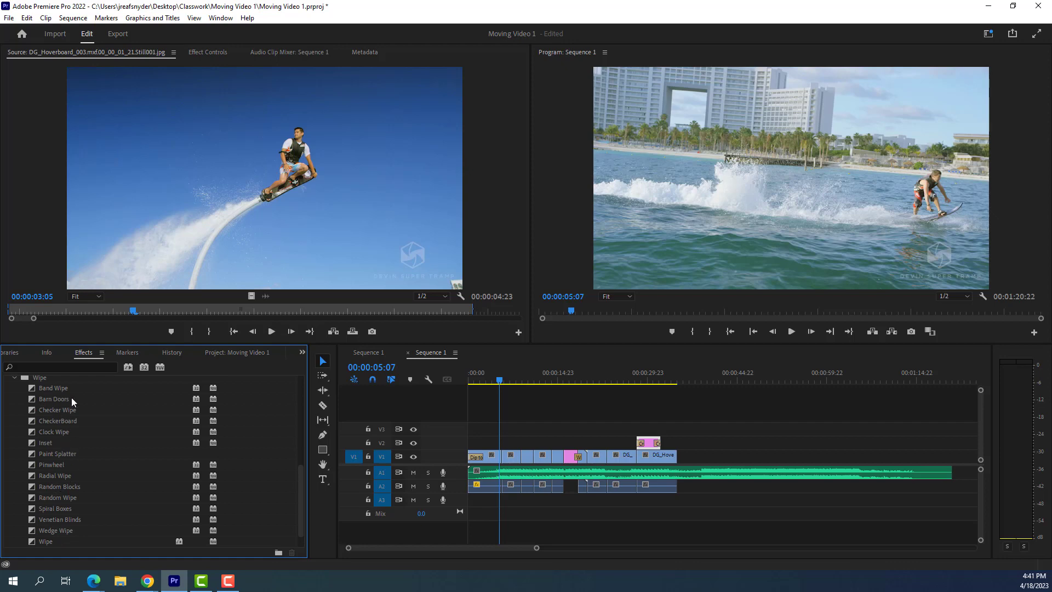
scroll(68, 513, "down", 1)
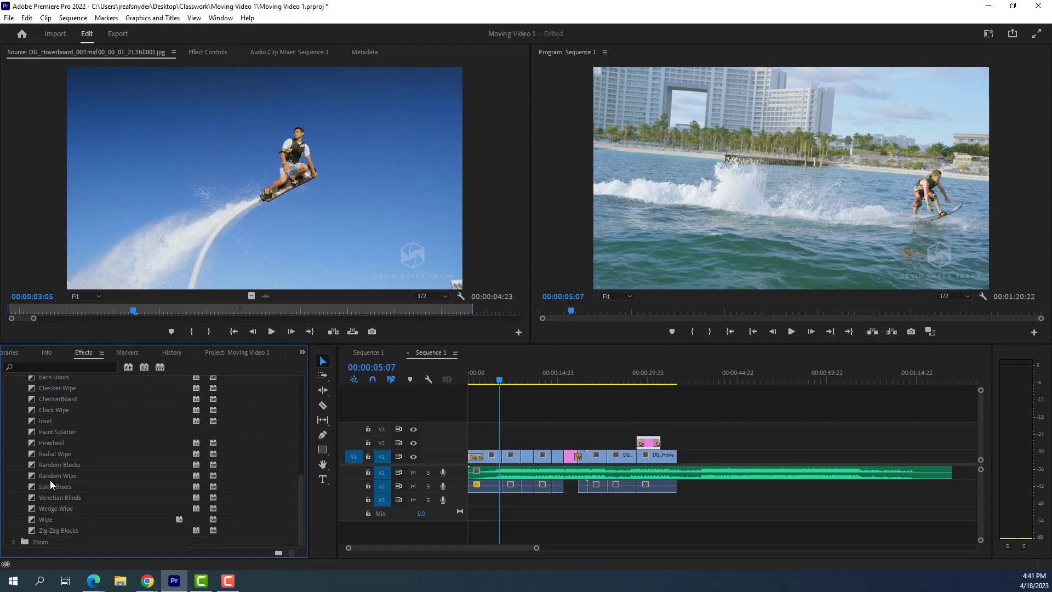
scroll(47, 445, "up", 1)
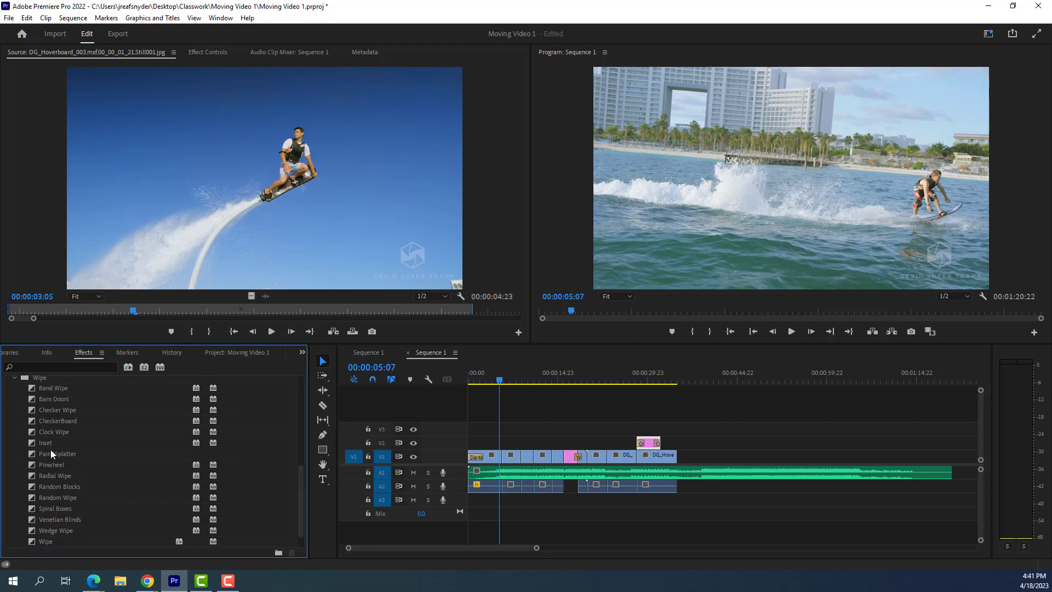
scroll(50, 453, "up", 1)
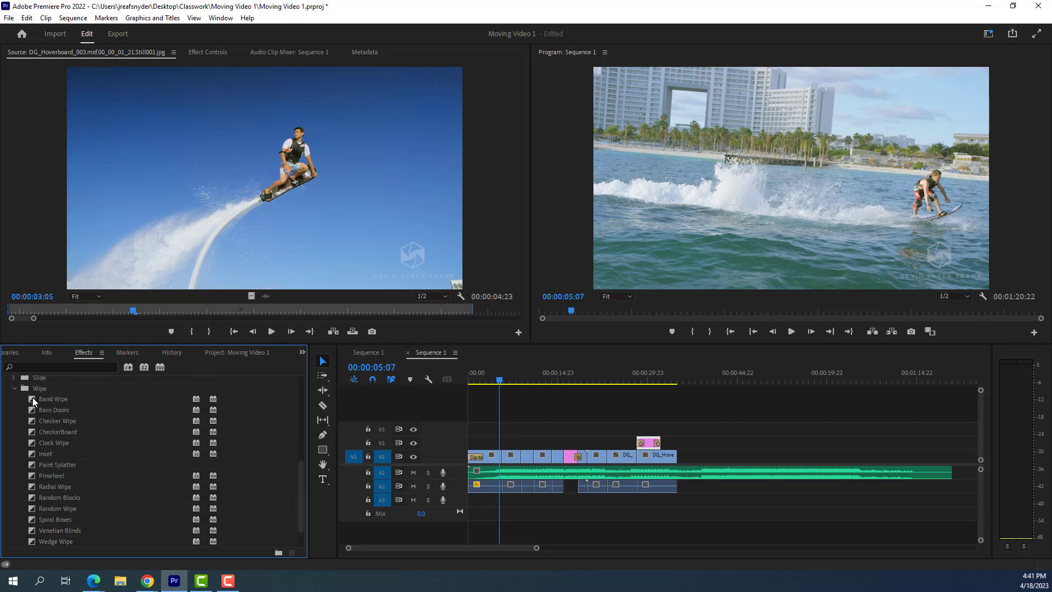
- Try a Band Wipe transition on the V1 cut between DG_Hoverboard_004.mxf and DG_Hoverboard_013.mxf, and undo it
left_click_drag(32, 397, 503, 459)
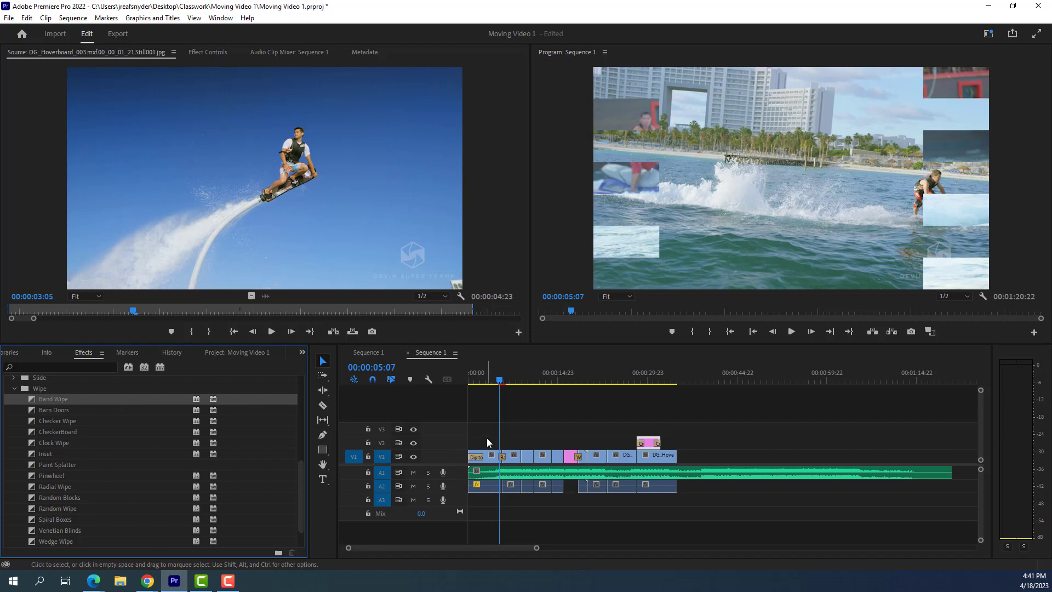
key("ctrl+z")
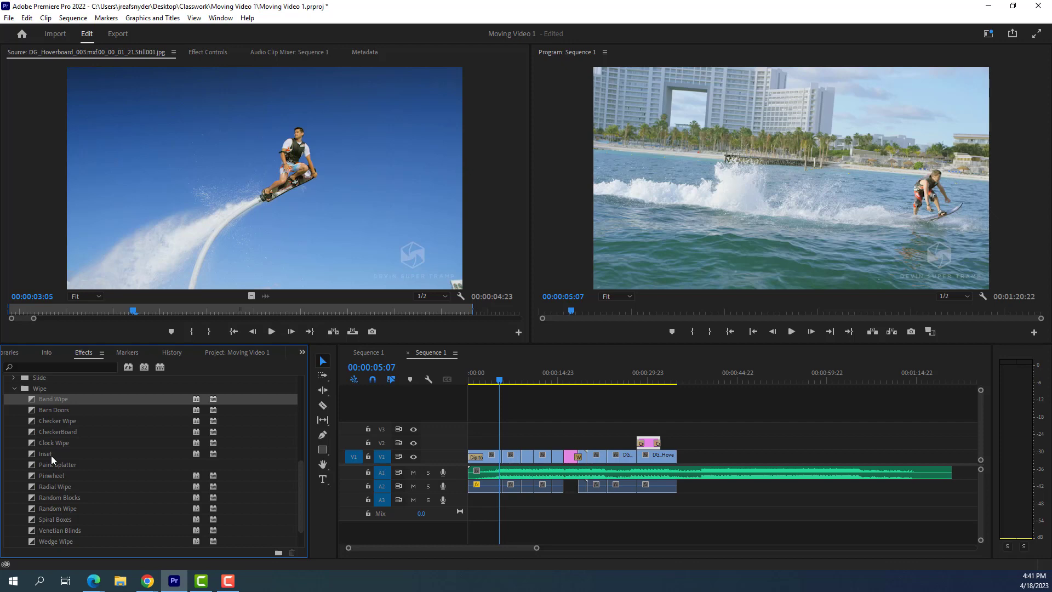
- Apply the Wipe transition to the V1 cut between DG_Hoverboard_004.mxf and DG_Hoverboard_013.mxf
scroll(64, 497, "down", 2)
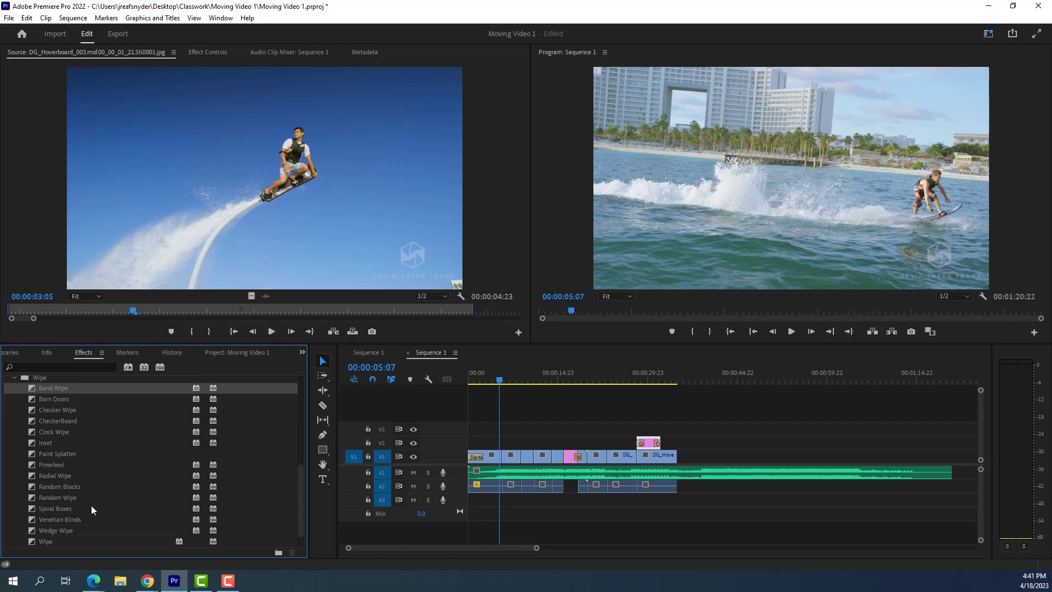
scroll(72, 521, "down", 1)
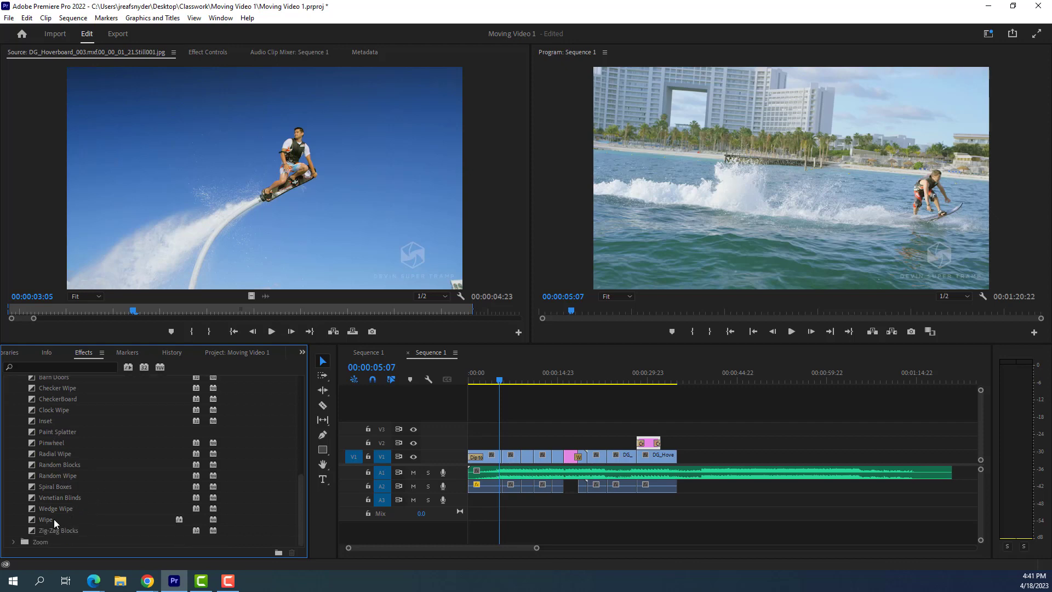
left_click_drag(48, 519, 507, 465)
- Set the new Wipe transition to sweep from right to left and play it back from 00:00:04:20
left_click(494, 384)
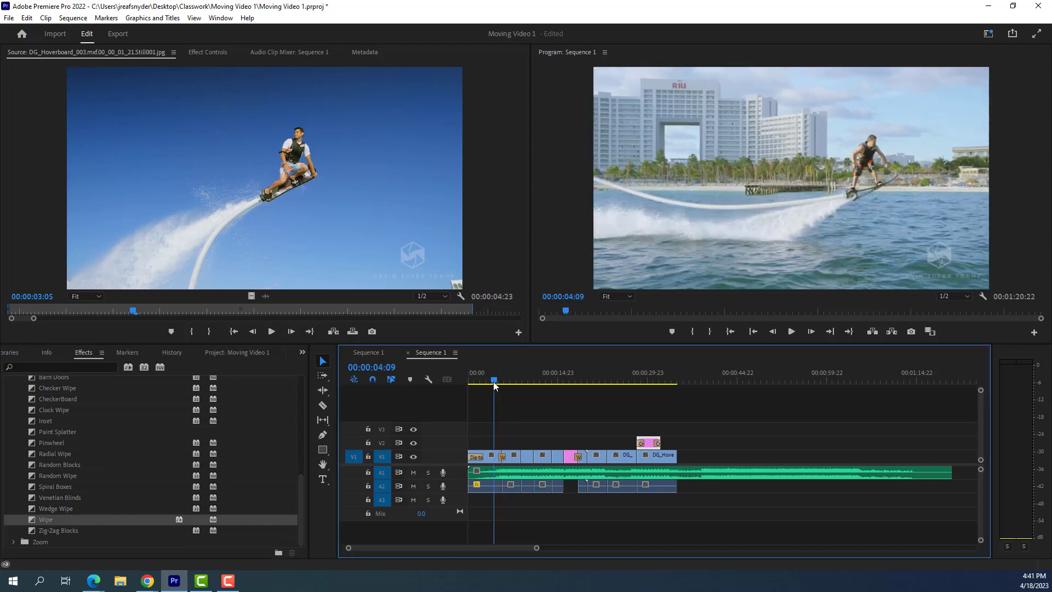
mouse_move(494, 382)
left_mouse_down()
mouse_move(506, 382)
mouse_move(497, 382)
left_mouse_up()
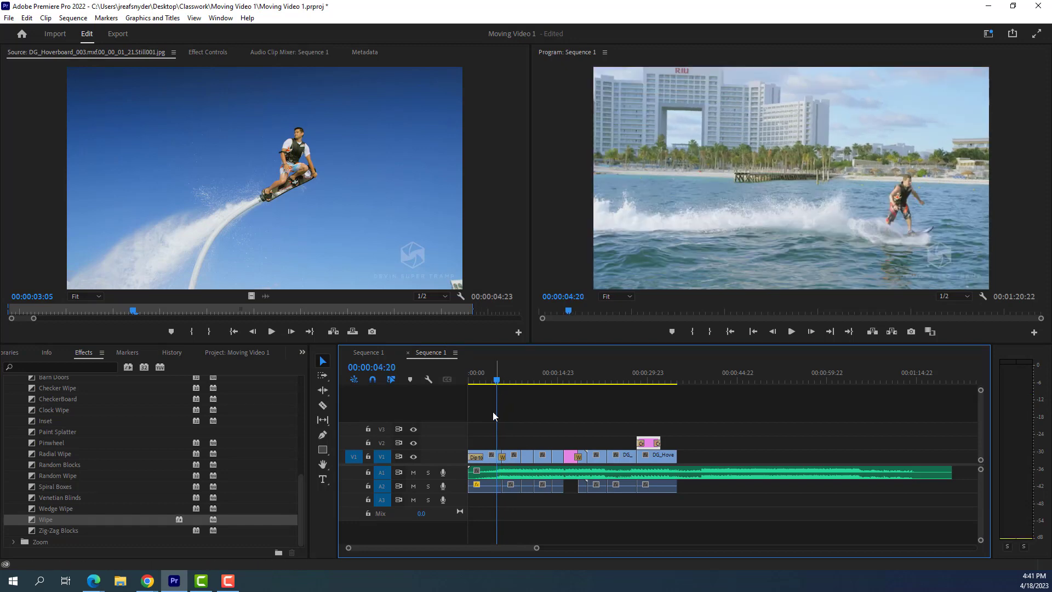
left_click(503, 456)
left_click(200, 52)
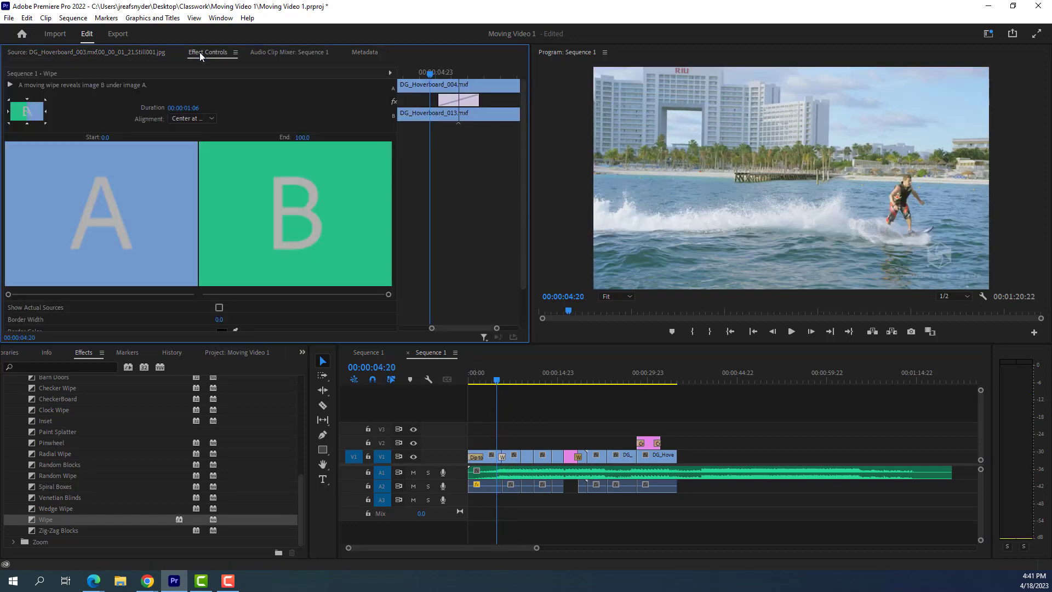
left_click(45, 112)
key("space")
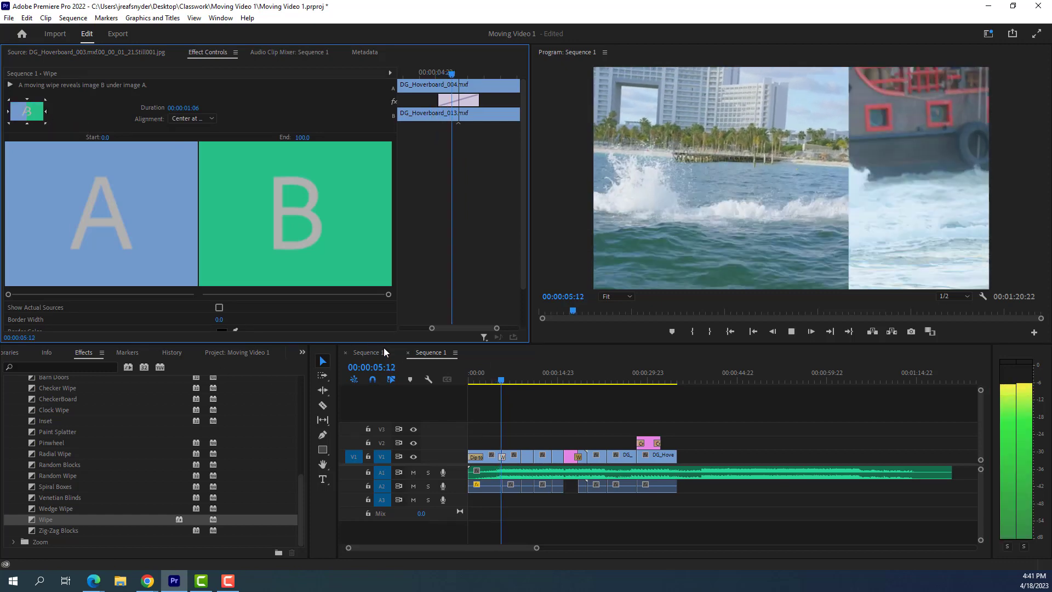
key("space")
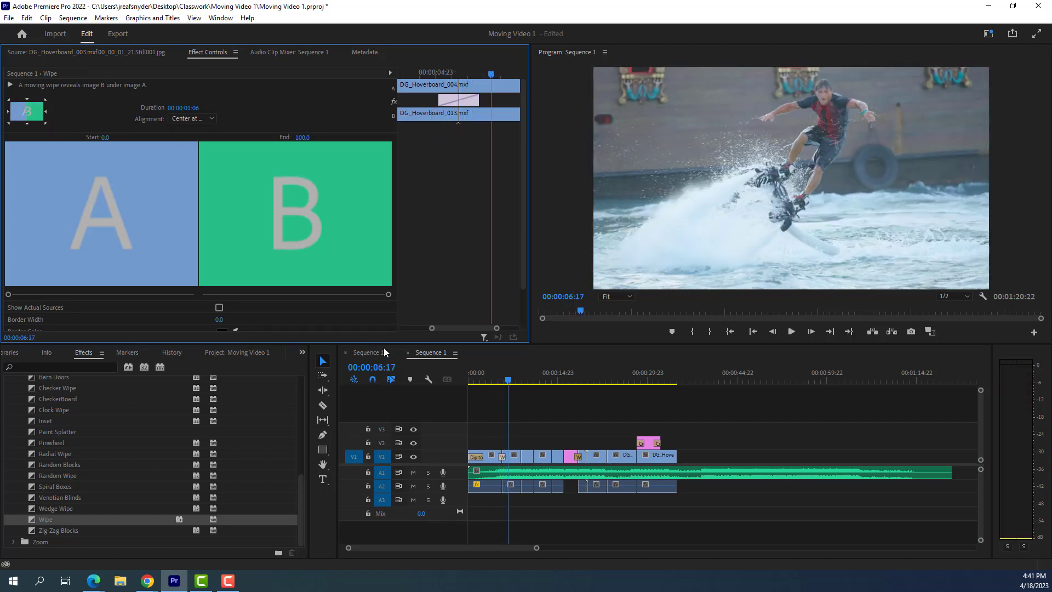
- Change the Wipe transition to sweep diagonally from the lower-right corner and replay the cut
left_click(496, 381)
key("space")
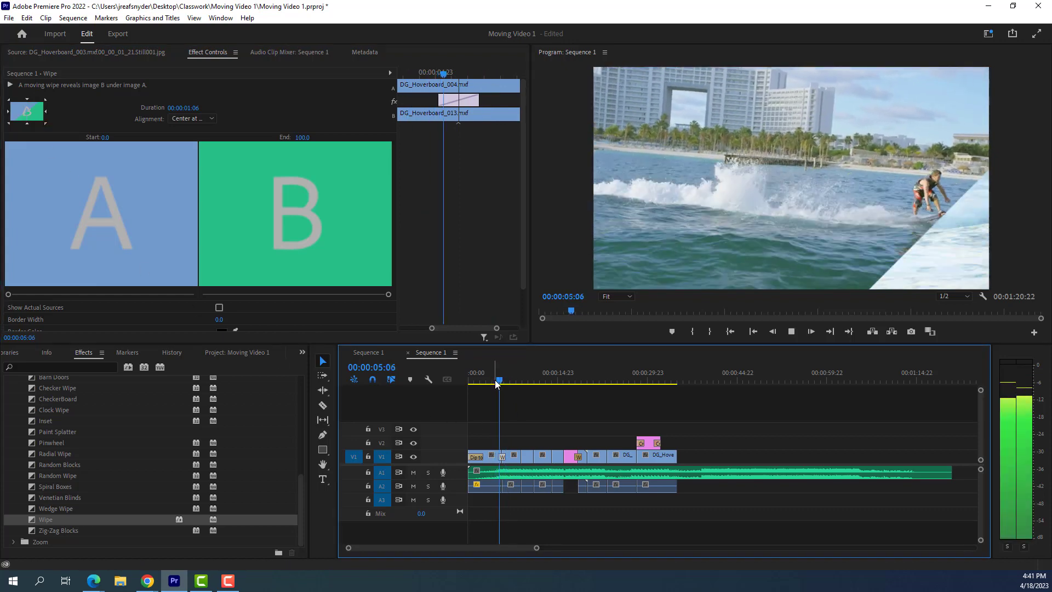
key("space")
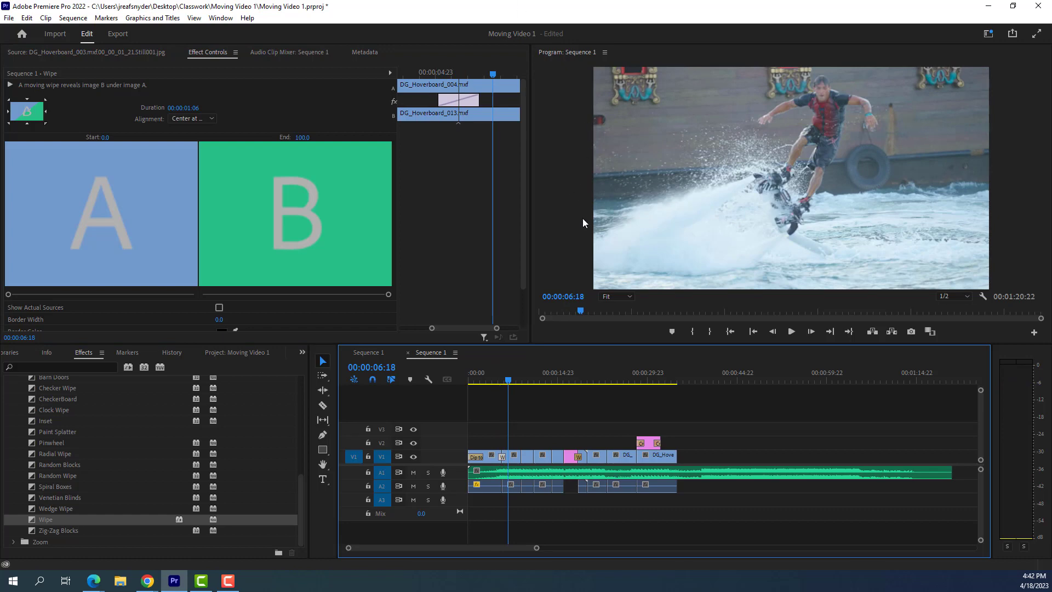
- Check the remaining requirements on the Moving Video 1 Schoology page, and return to Premiere Pro with the playhead at 00:00:06:21
left_click(988, 7)
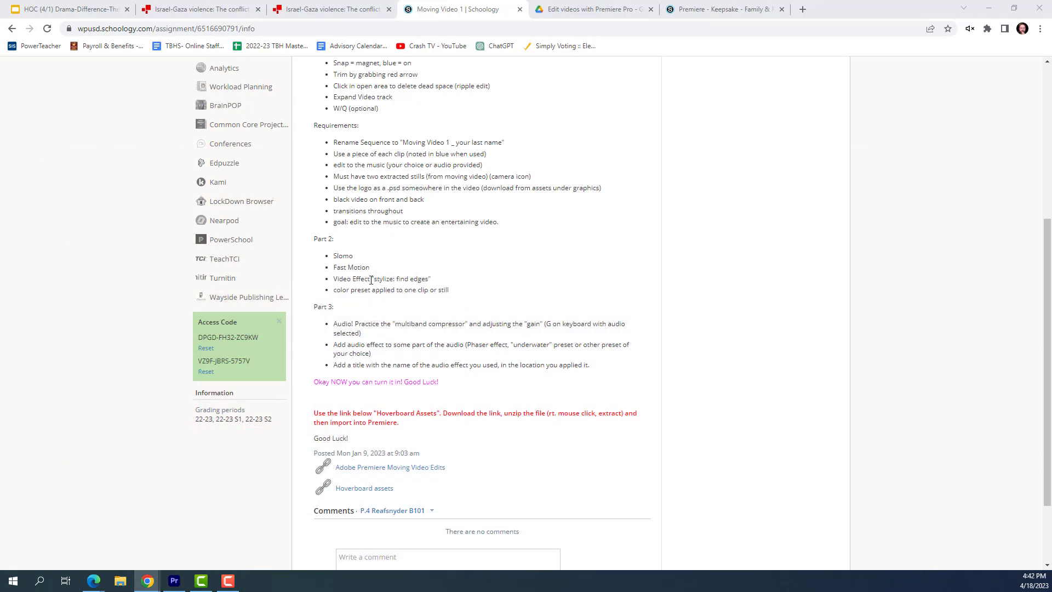
left_click(174, 580)
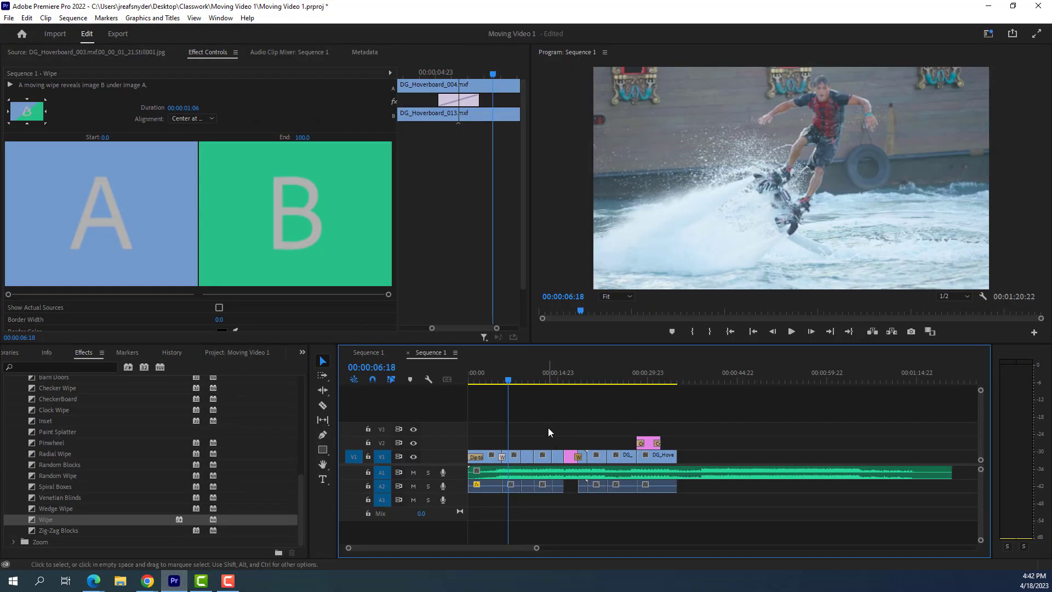
left_click(510, 381)
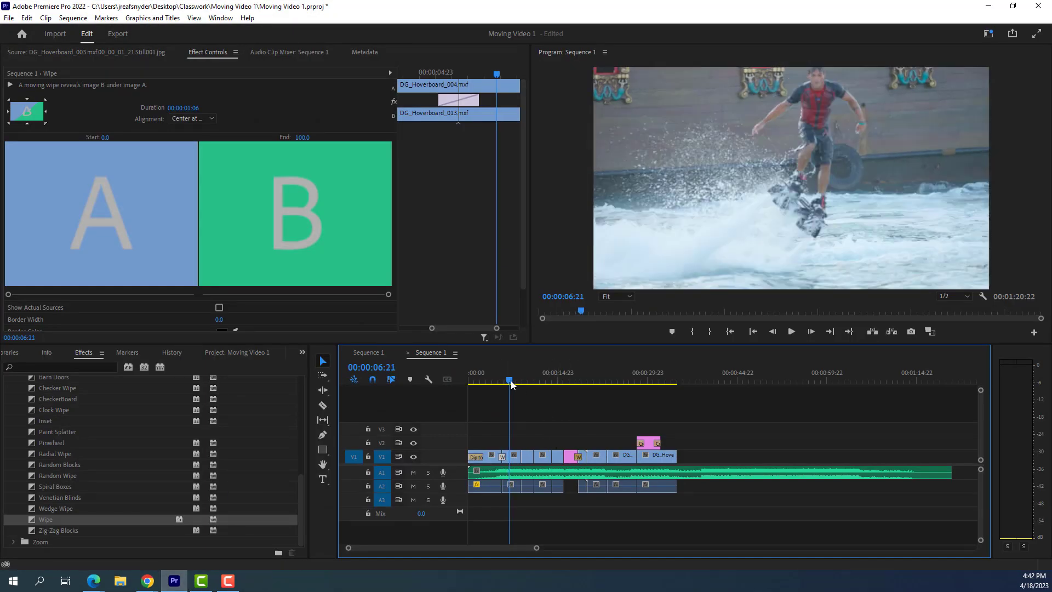
- Show the Moving Video 1 demo project's media and load DG_Hoverboard_009.mxf into the Source monitor
left_click_drag(511, 383, 682, 394)
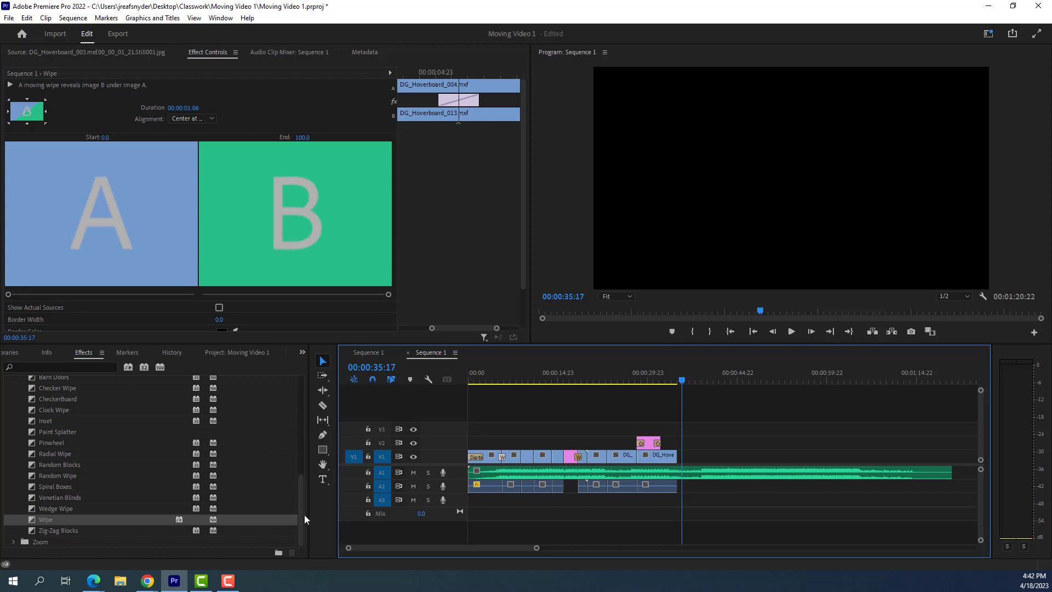
left_click_drag(303, 519, 302, 383)
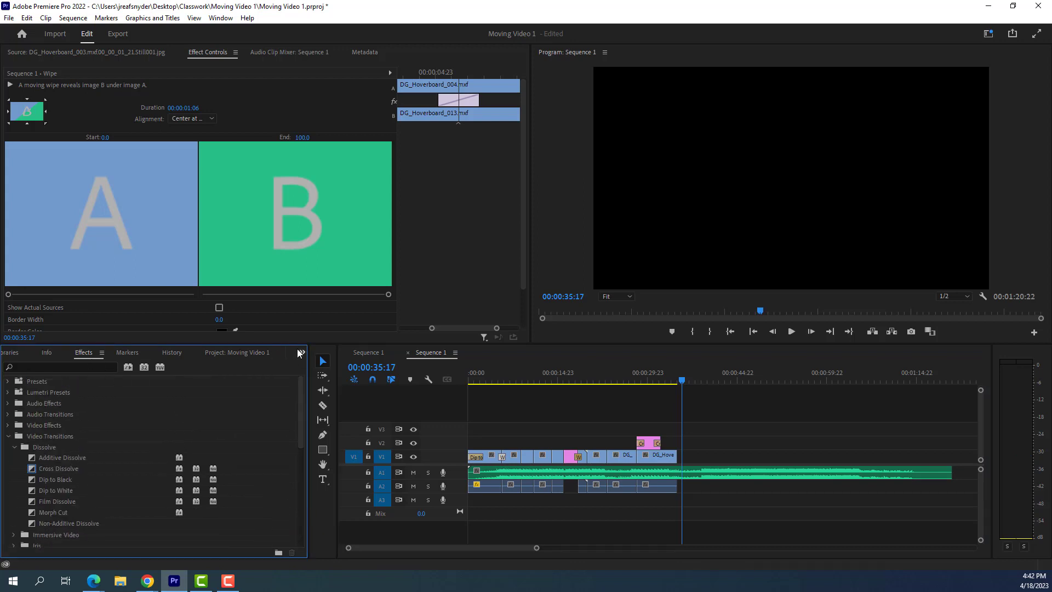
left_click(301, 354)
left_click(307, 364)
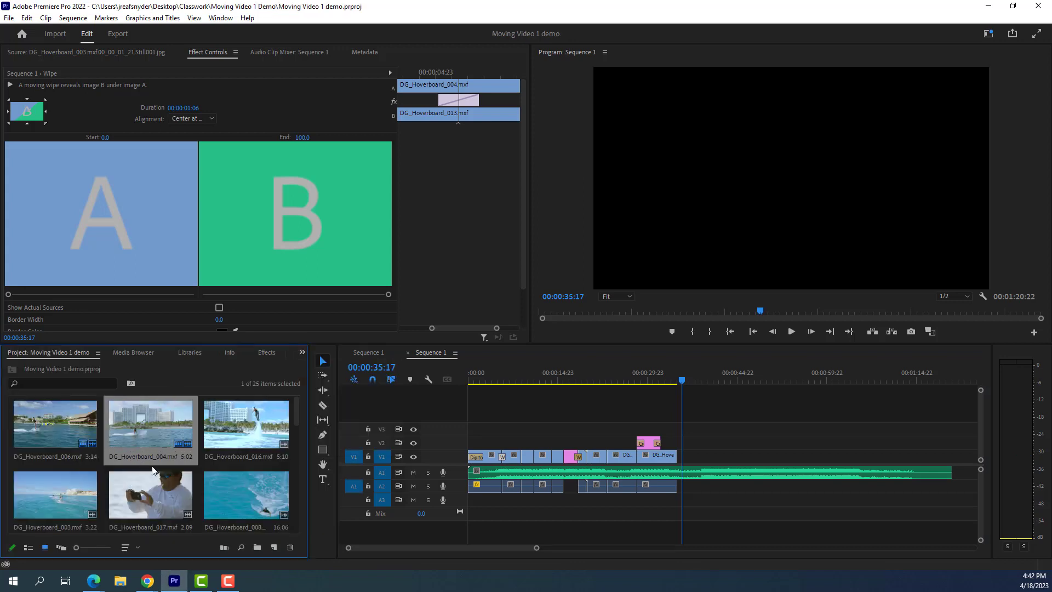
scroll(152, 470, "down", 2)
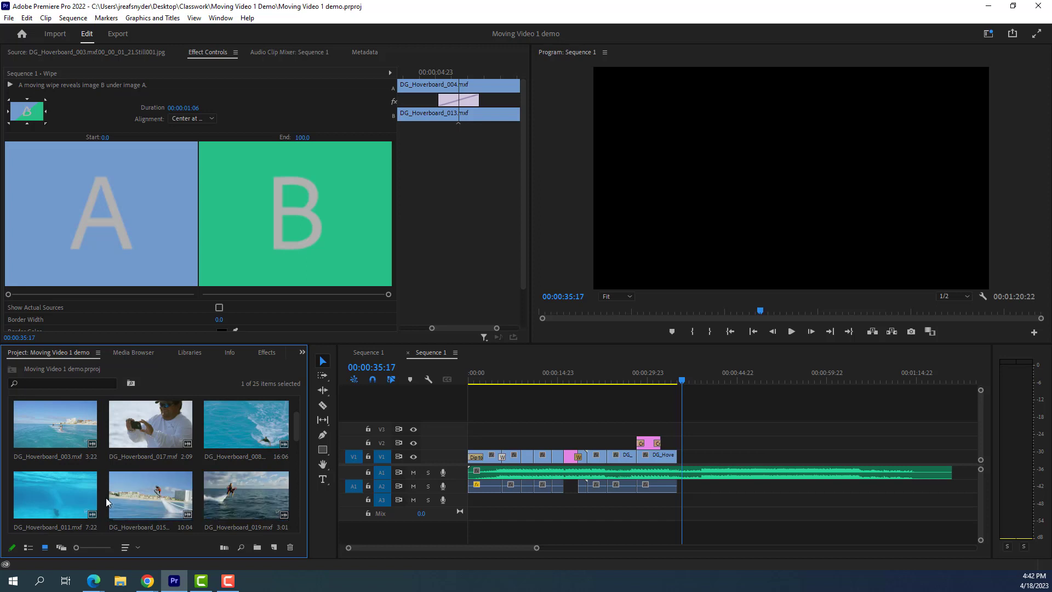
scroll(66, 498, "down", 4)
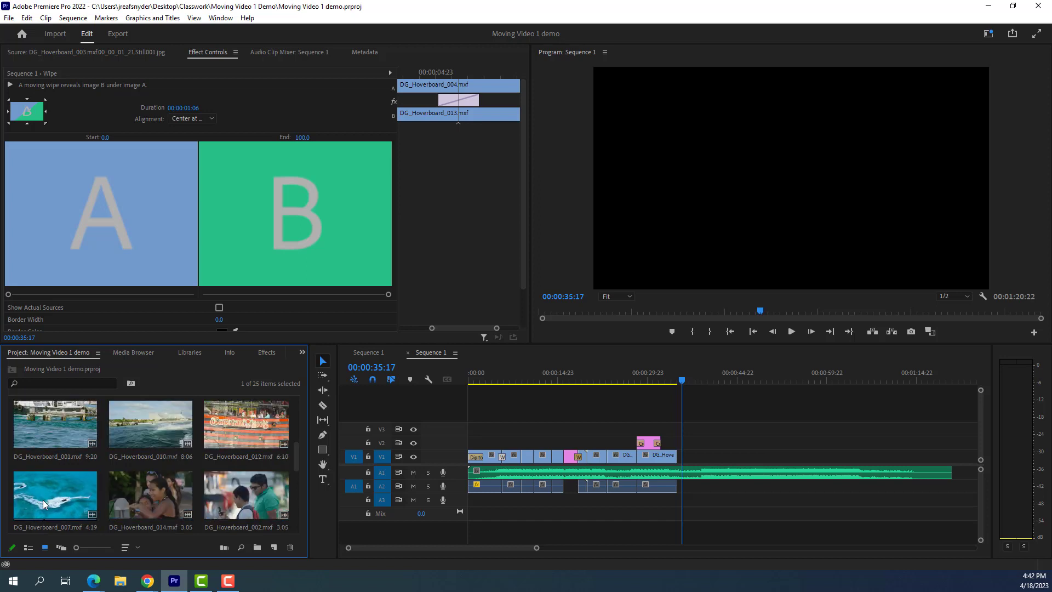
scroll(233, 501, "down", 2)
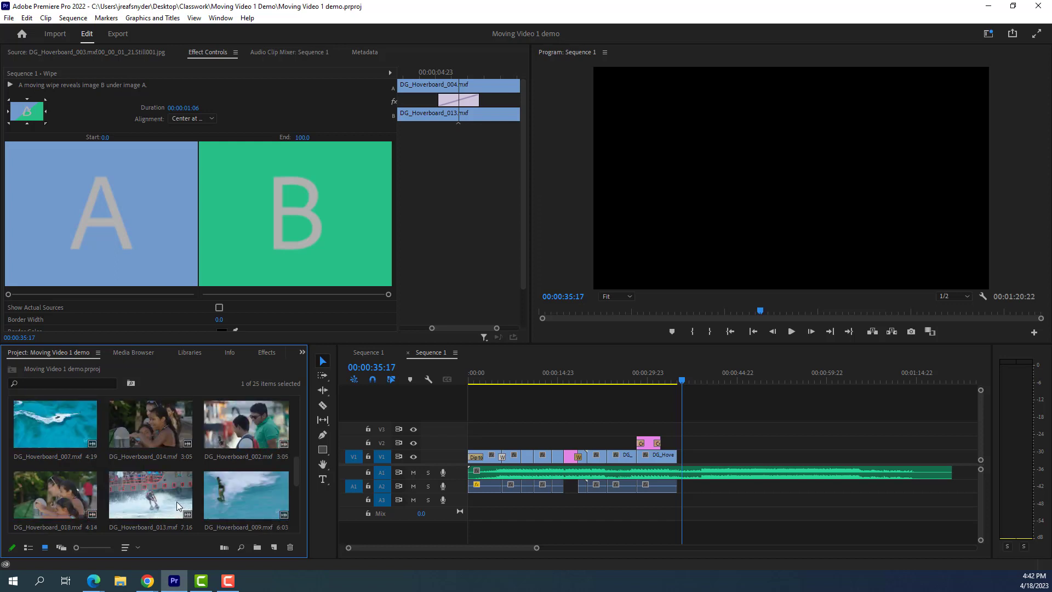
double_click(246, 499)
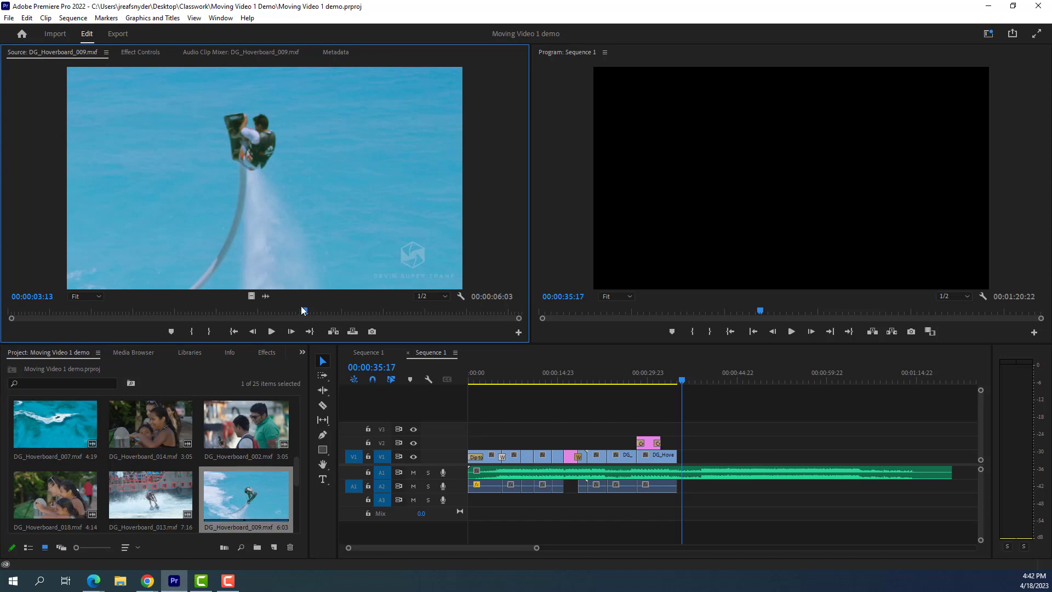
- Mark a 00:00:03:04 range ending at 00:00:04:19 in DG_Hoverboard_009.mxf and add it after the last clip on V1
mouse_move(305, 311)
left_mouse_down()
mouse_move(146, 311)
mouse_move(409, 314)
left_mouse_up()
key("i")
key("o")
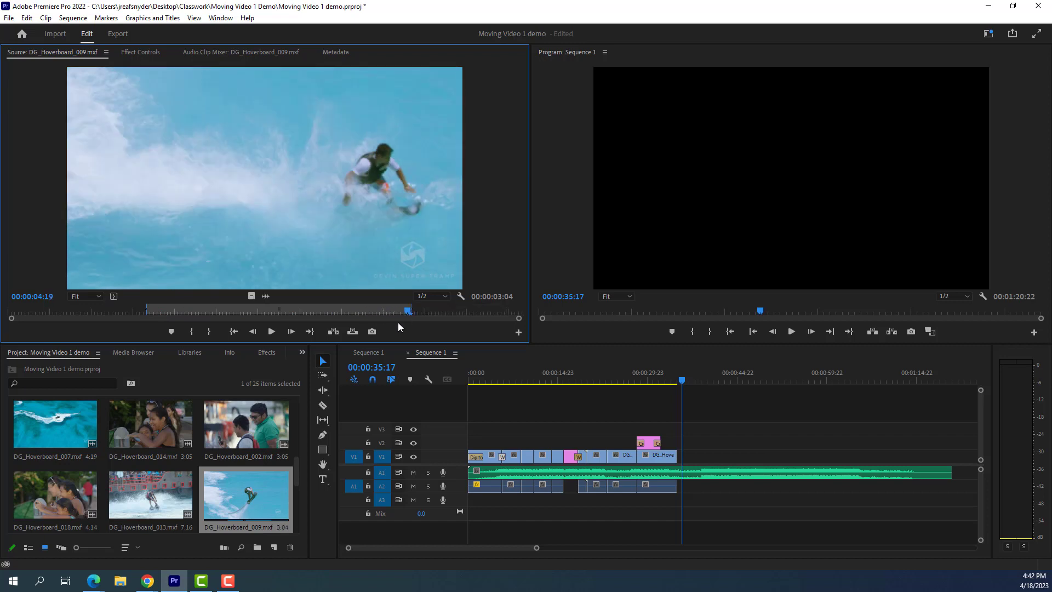
left_click_drag(593, 350, 680, 457)
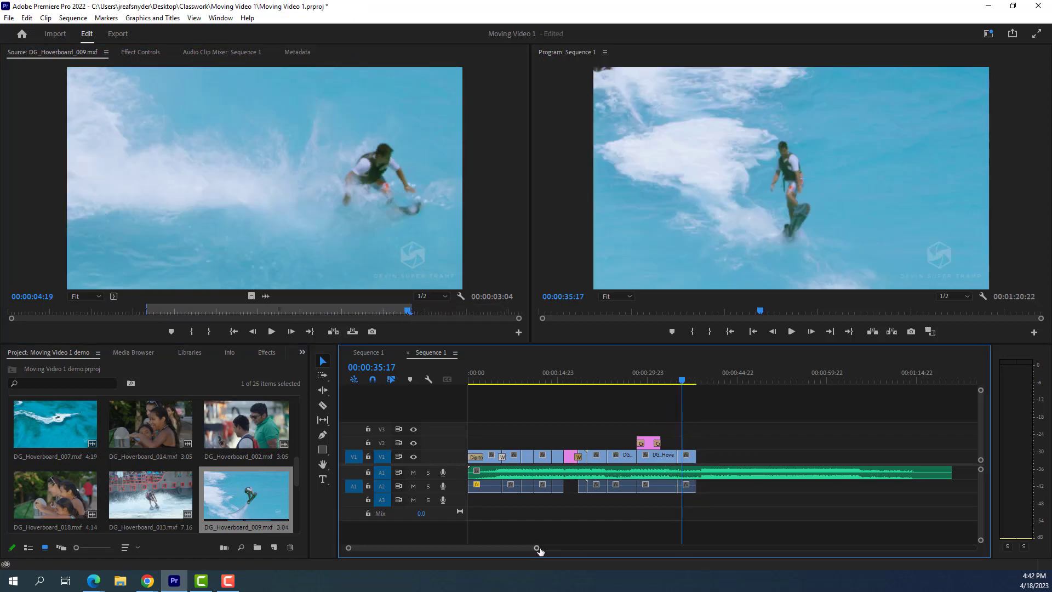
- Play the sequence from just before the newly added DG_Hoverboard_009 clip to review it
left_click_drag(537, 549, 523, 553)
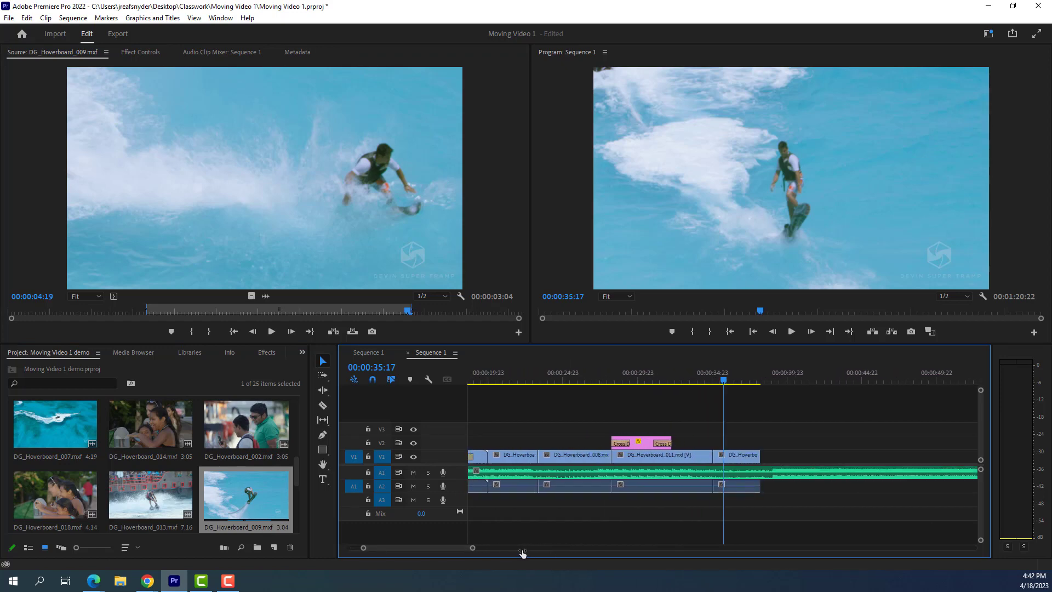
left_click(706, 380)
key("space")
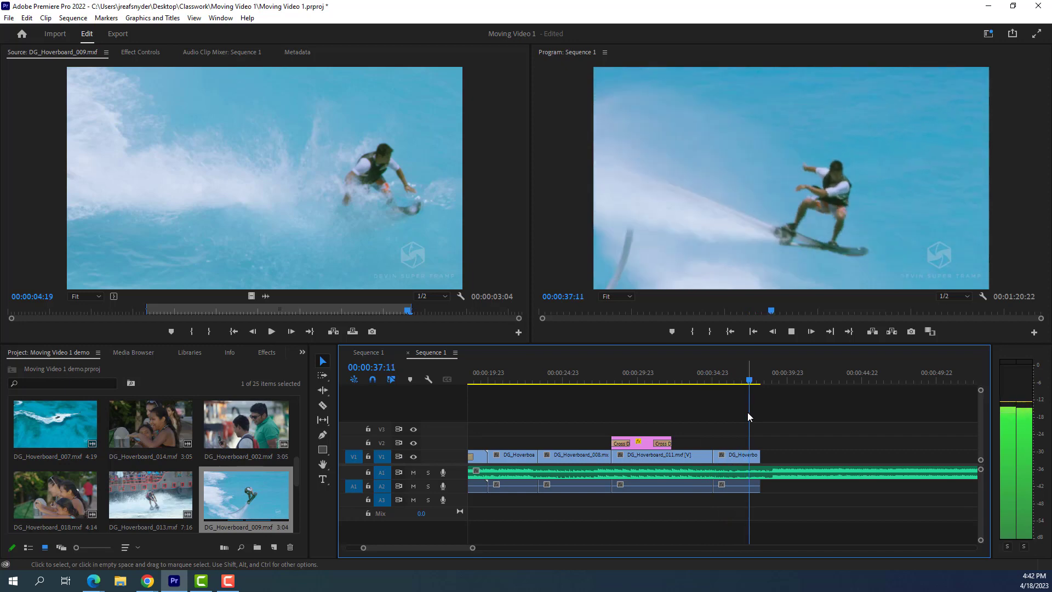
key("space")
- Set the speed of the last clip on V1 to 50% and play it back from its start
right_click(735, 457)
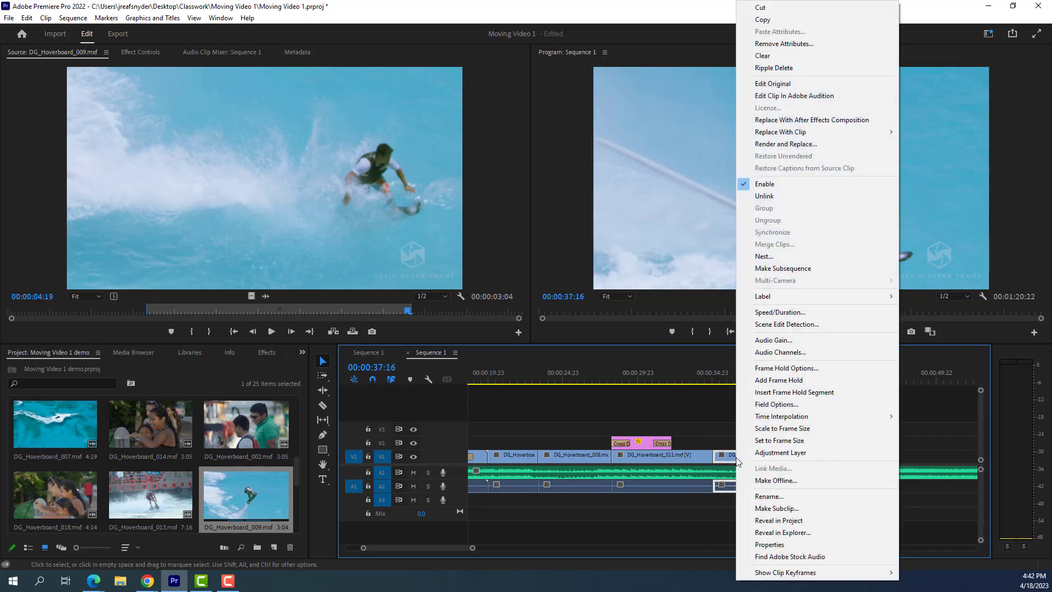
left_click(780, 316)
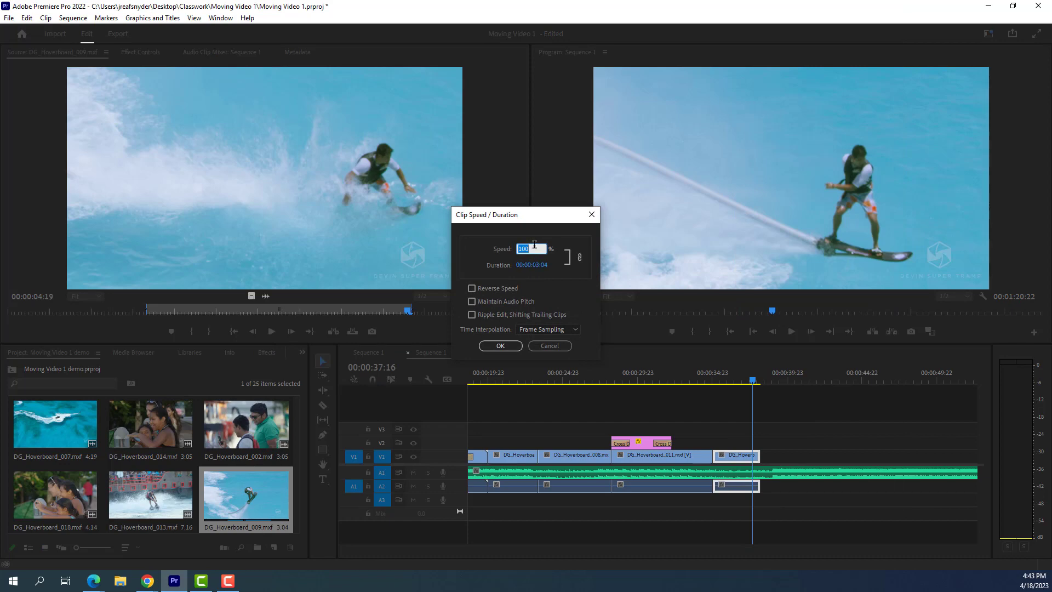
left_click(496, 257)
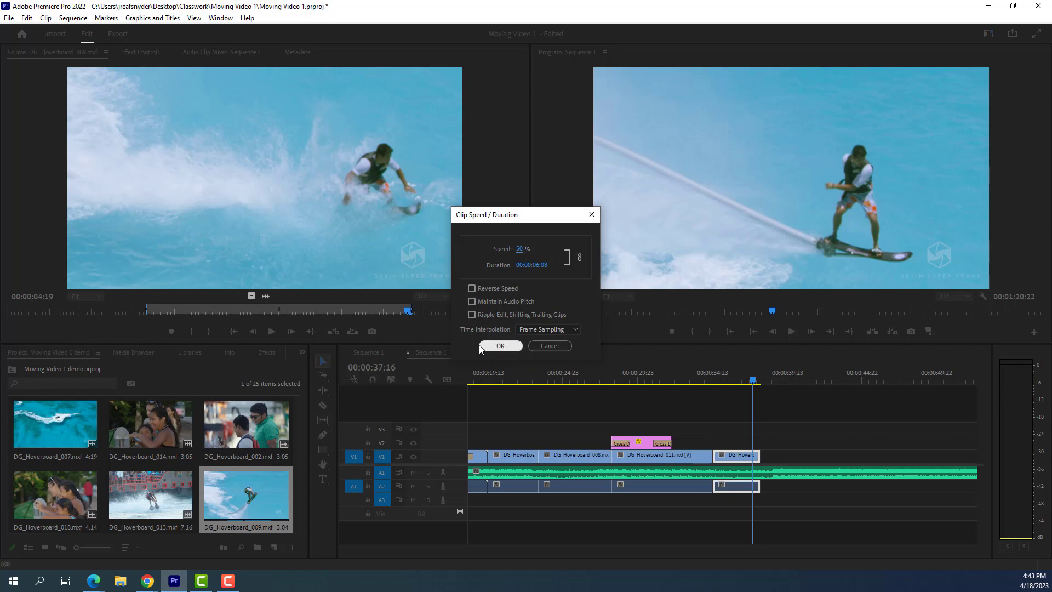
left_click(500, 346)
left_click_drag(752, 383, 713, 383)
key("space")
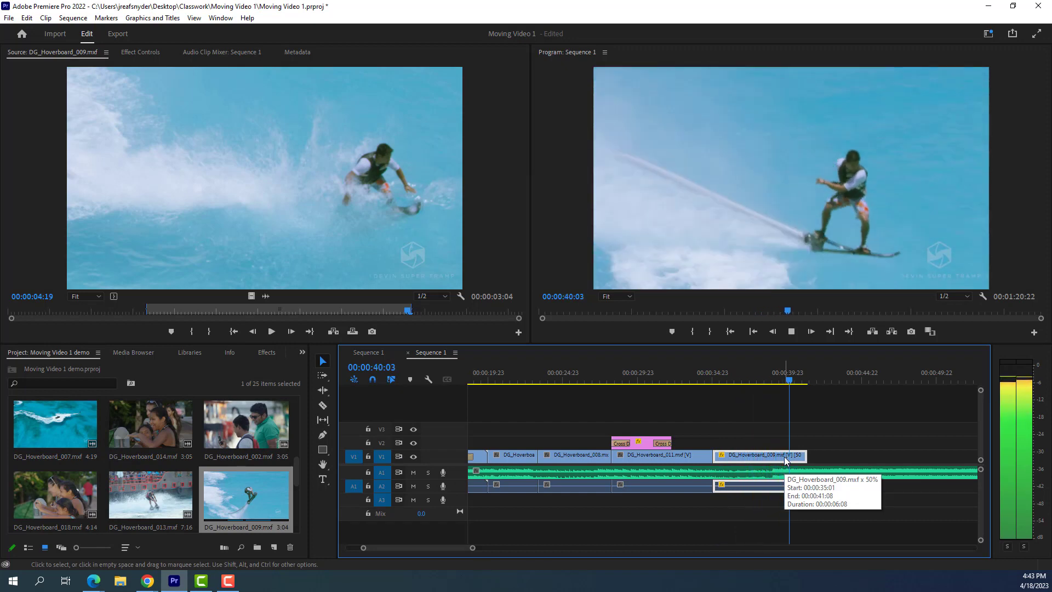
key("space")
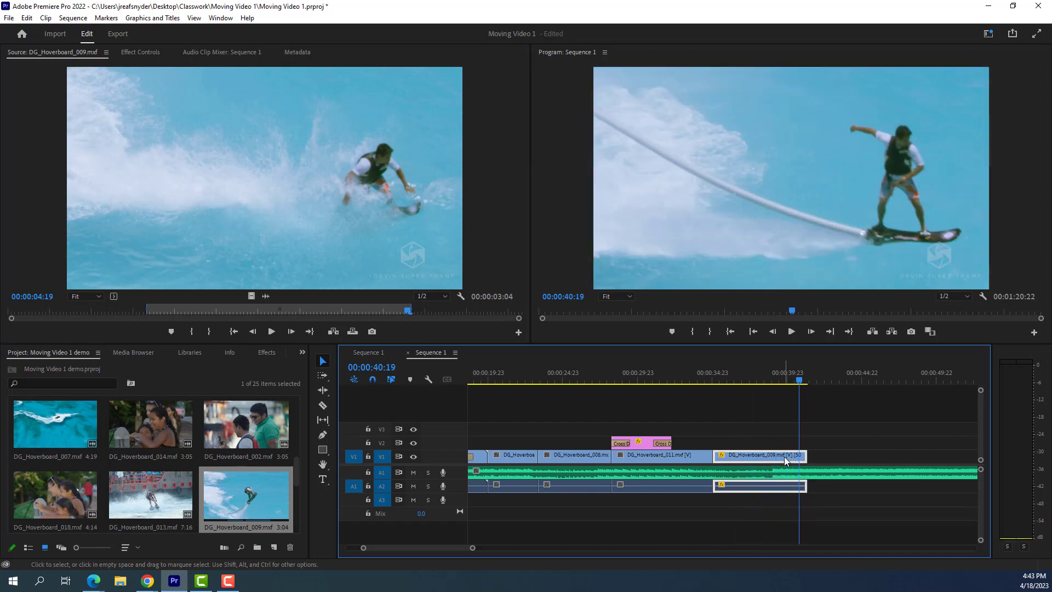
- Return the last clip on V1 to its normal 100% speed
right_click(754, 455)
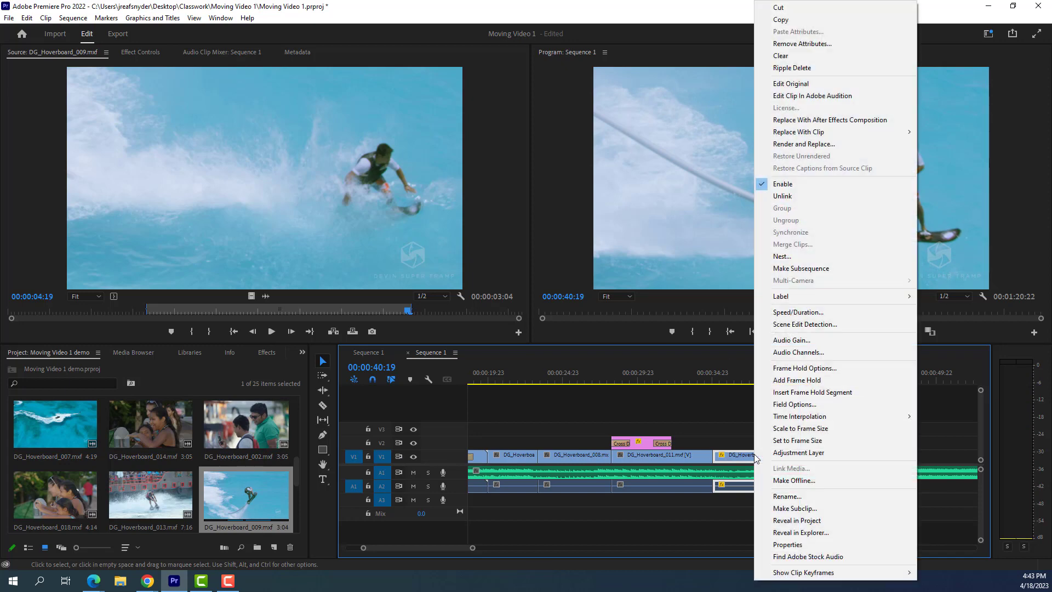
left_click(805, 313)
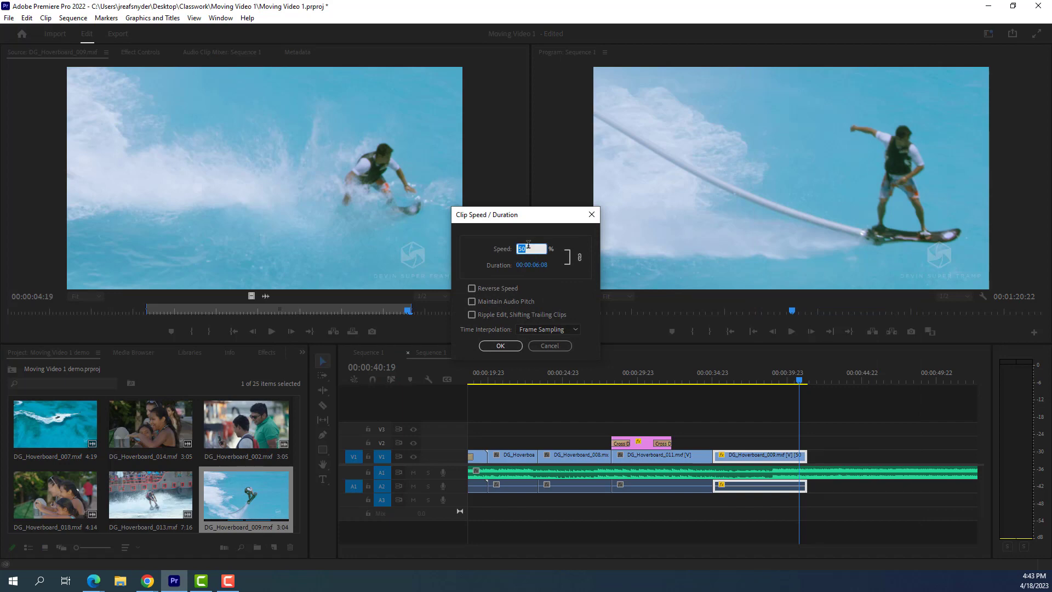
key("Return")
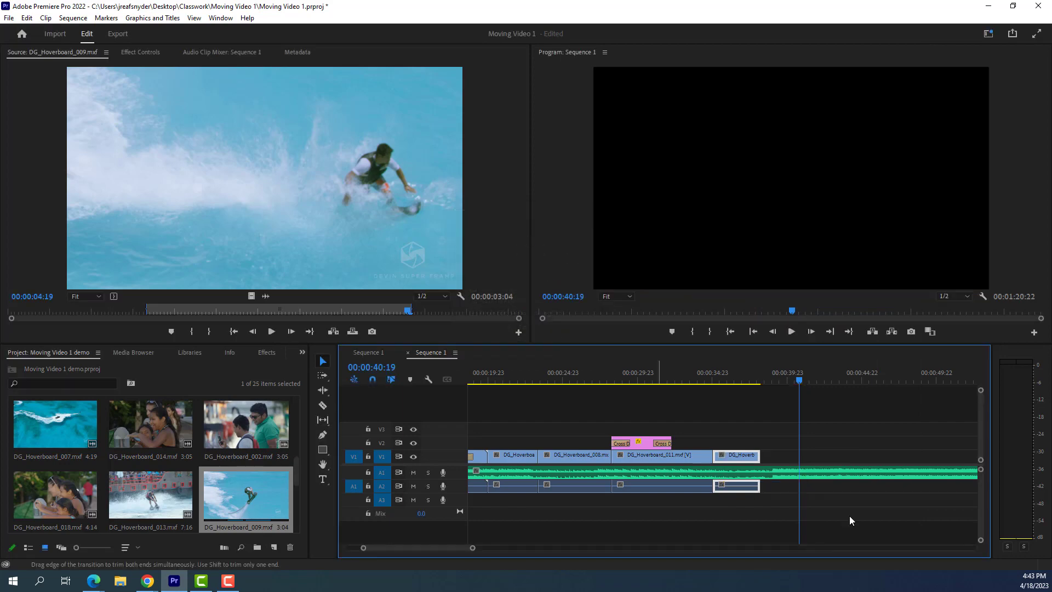
- Review the last clip and split it at 00:00:36:11 with the Razor tool, then return to the Selection tool
left_click_drag(798, 382, 705, 384)
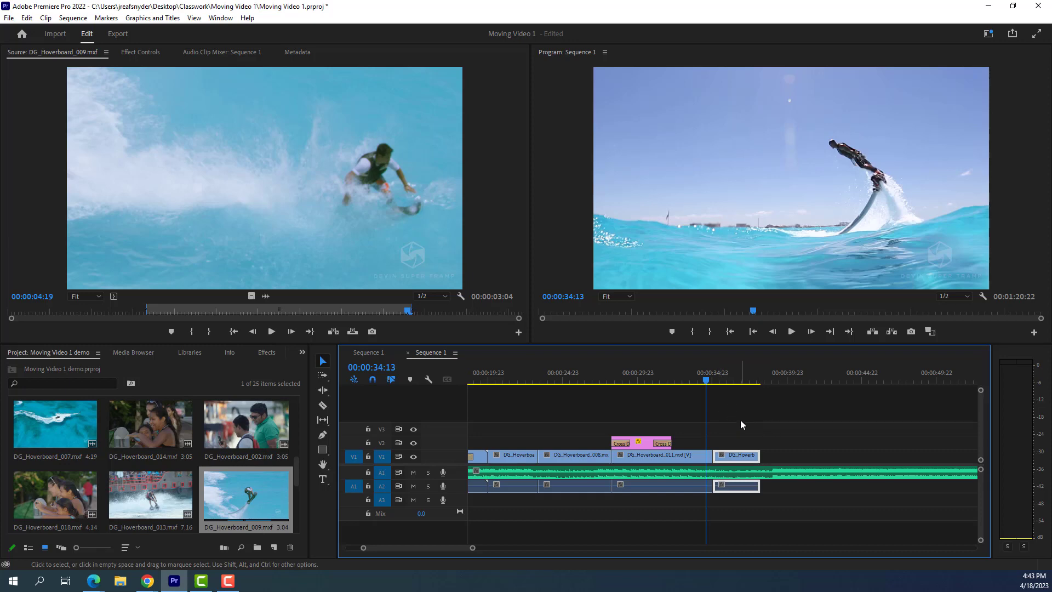
key("space")
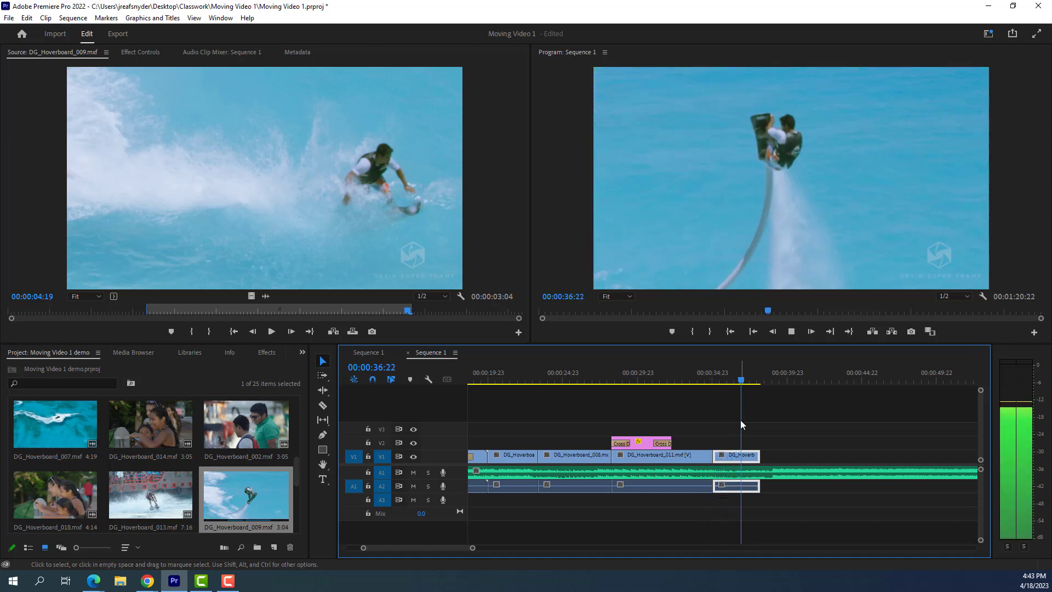
key("space")
left_click_drag(748, 382, 735, 382)
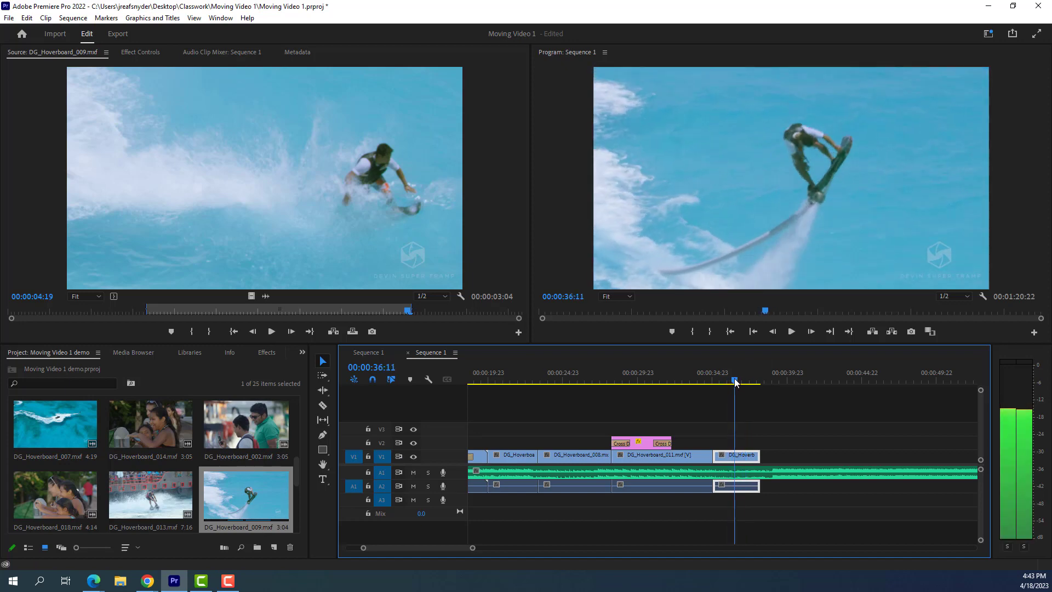
left_click(322, 405)
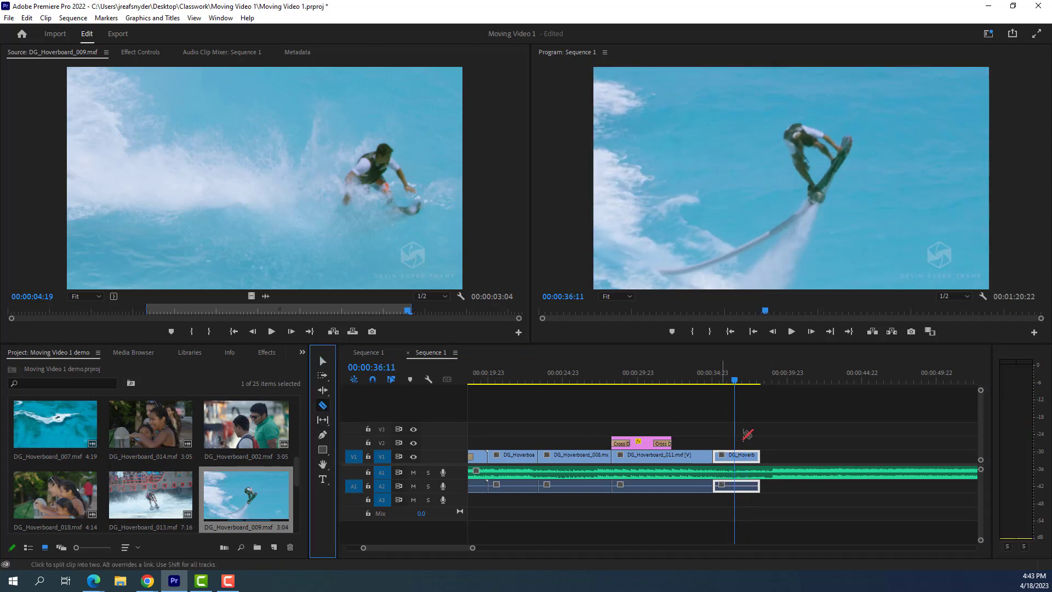
left_click(739, 456)
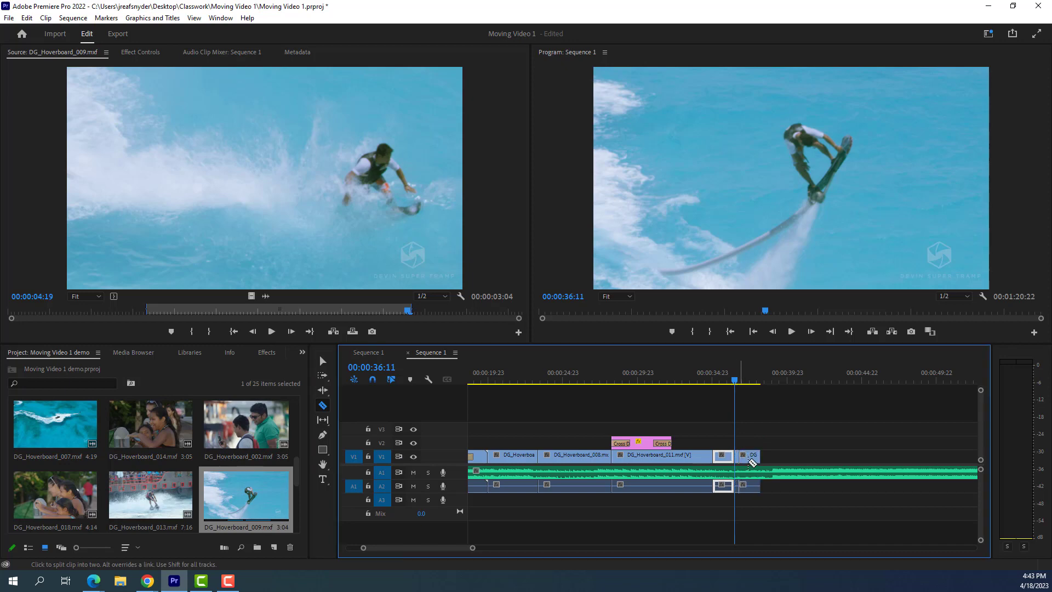
left_click(323, 360)
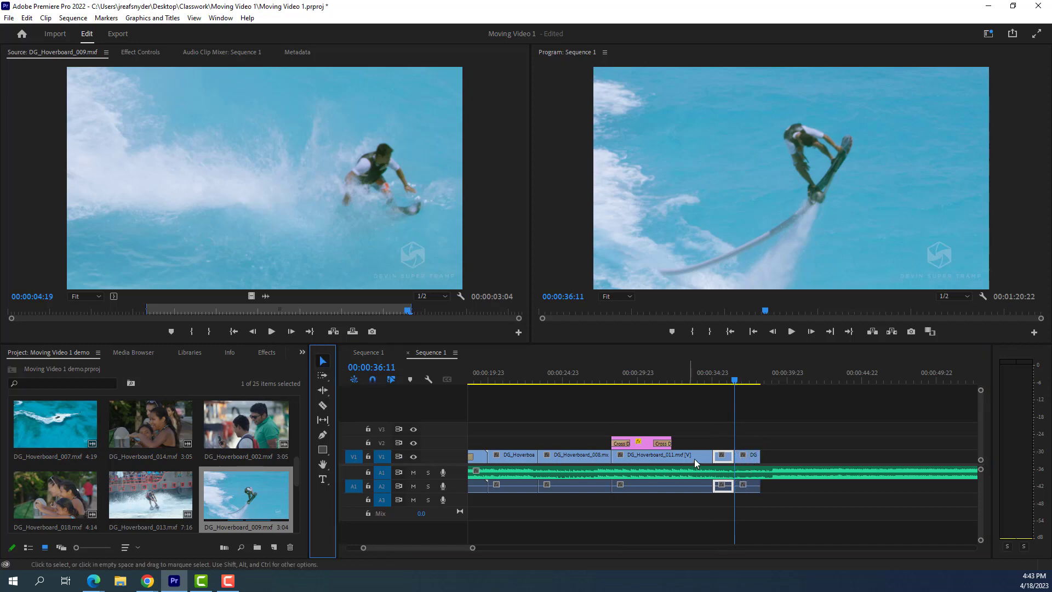
- Set the speed of the split clip's second part to 50% and play it back from 00:00:36:02
left_click(729, 378)
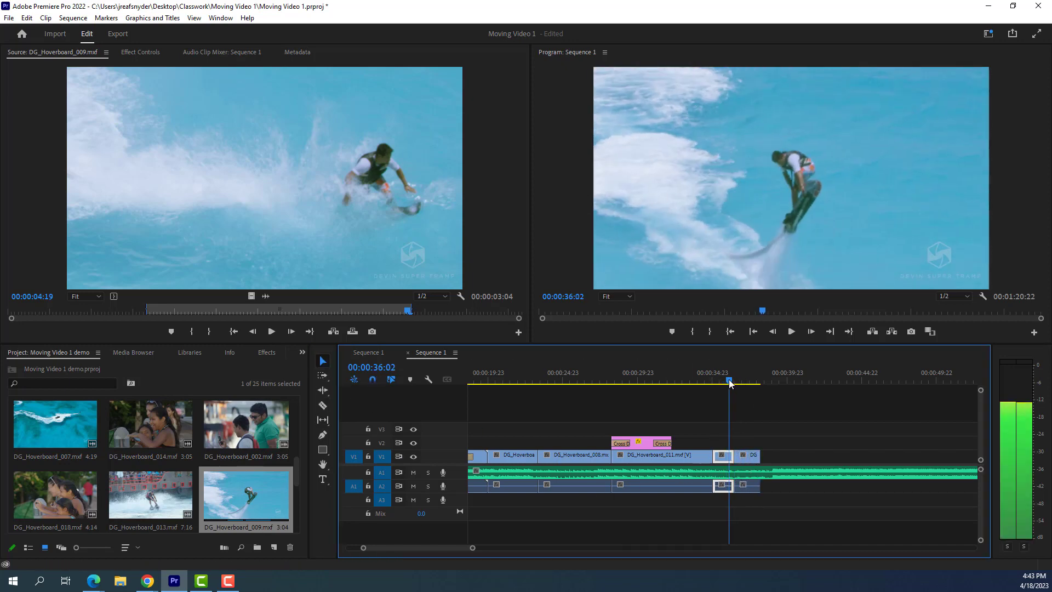
left_click(746, 455)
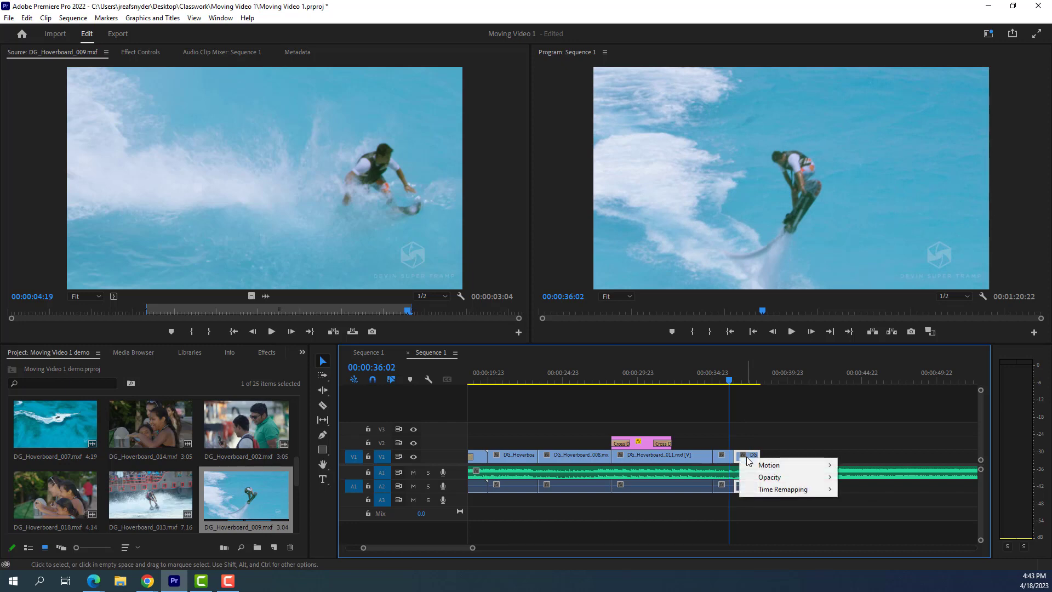
right_click(754, 455)
left_click(752, 454)
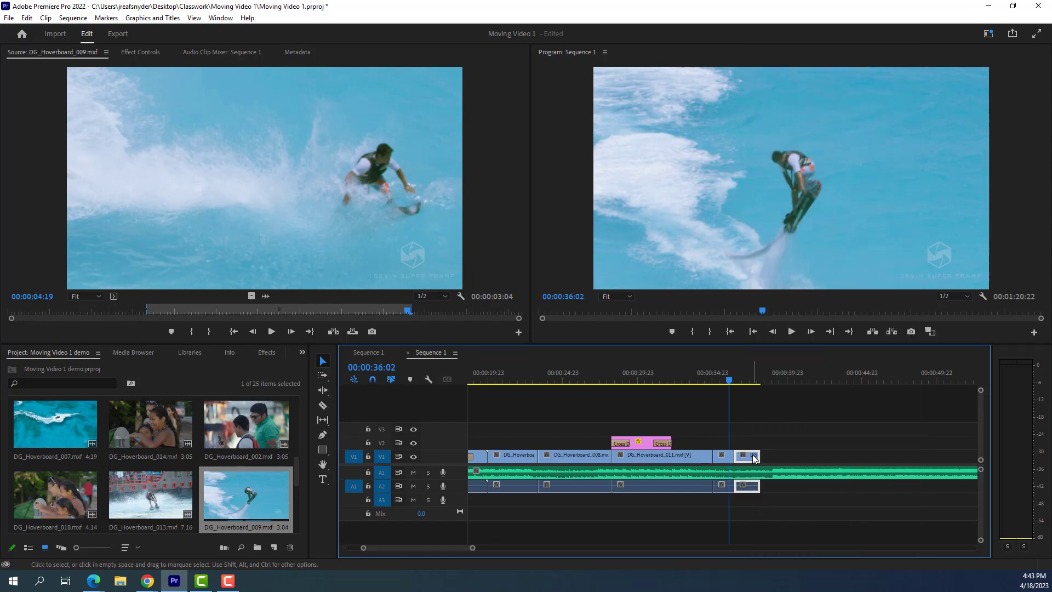
left_click(743, 454)
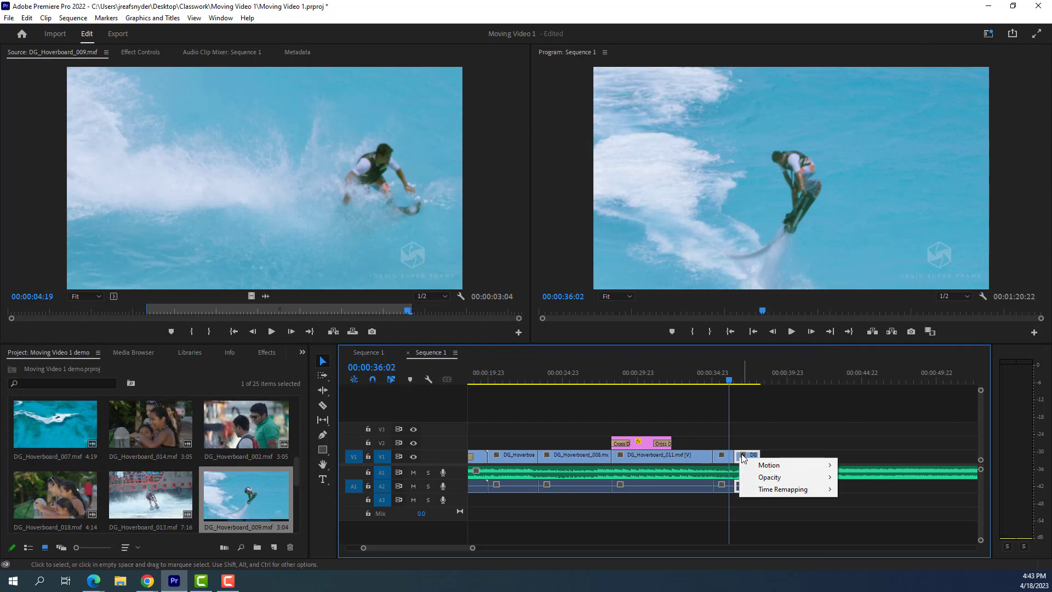
left_click(753, 456)
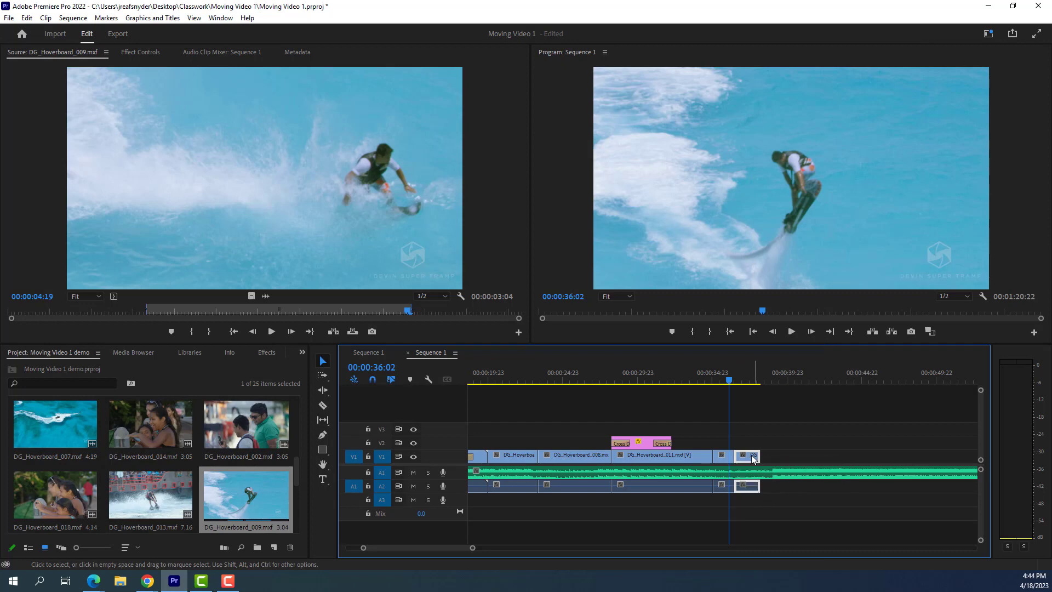
right_click(751, 457)
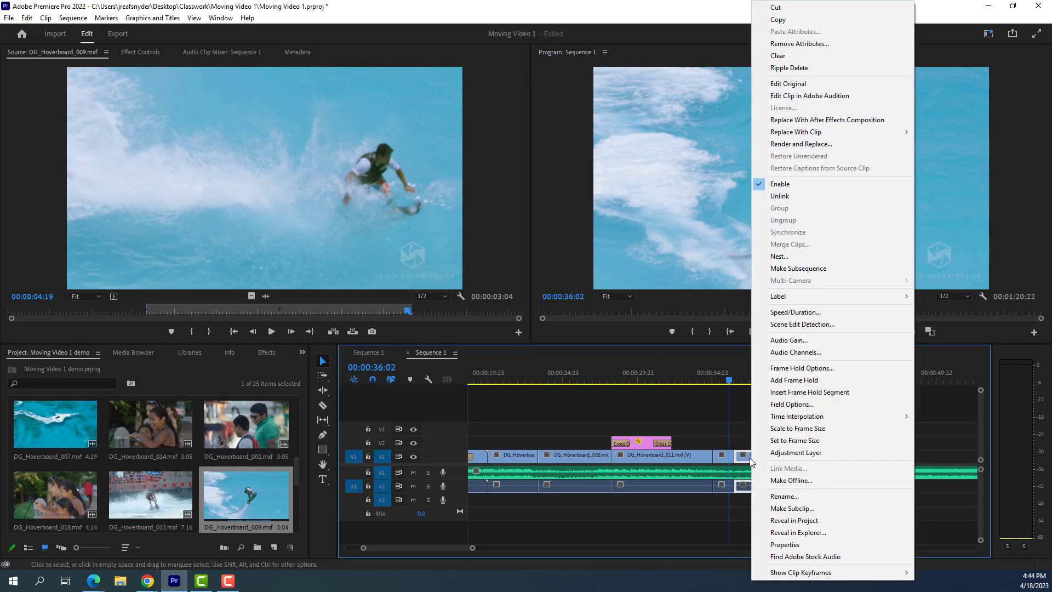
left_click(796, 312)
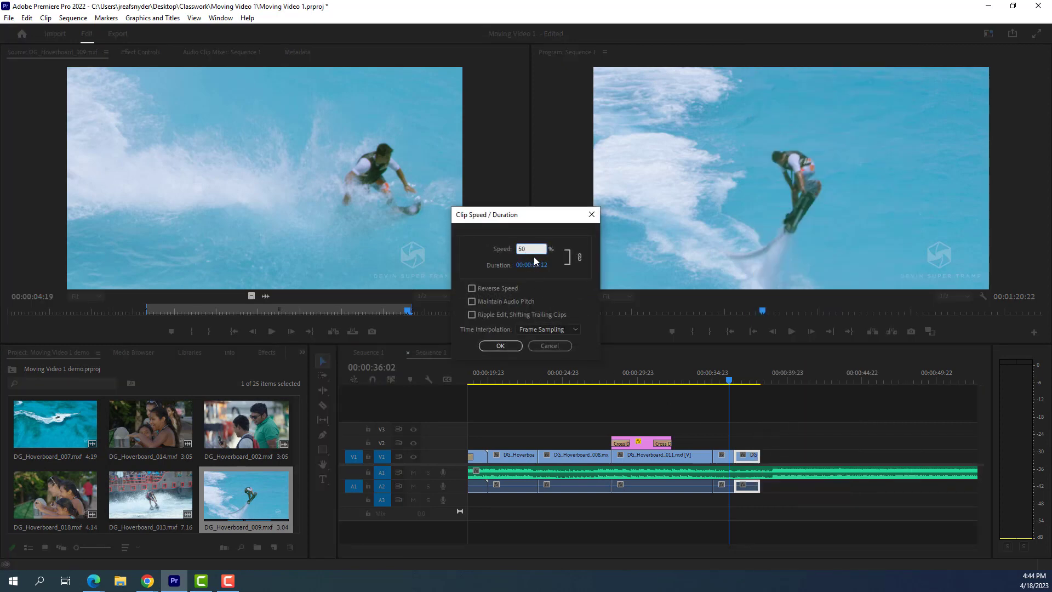
left_click(505, 347)
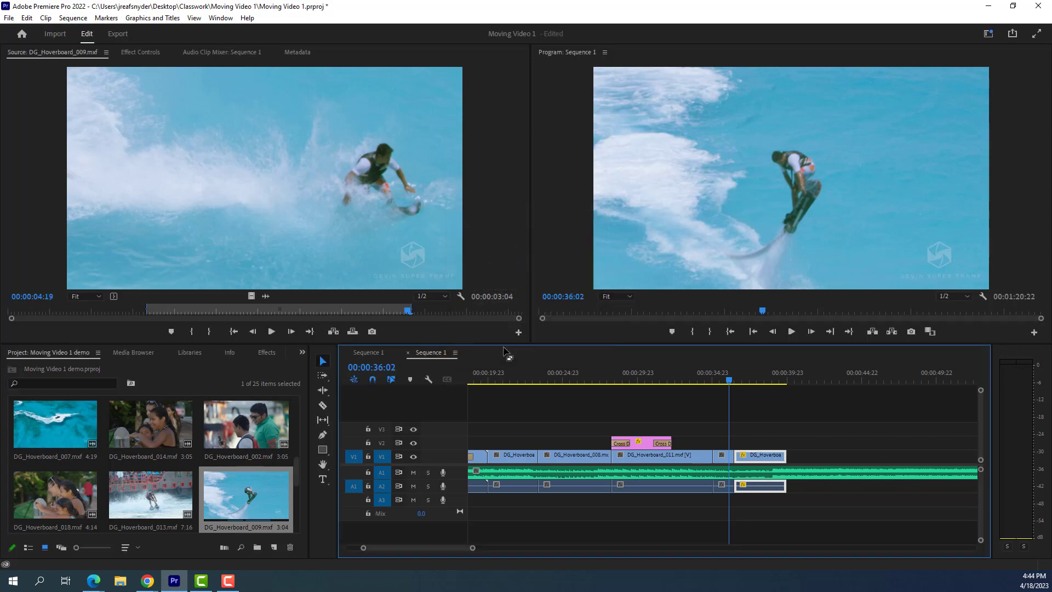
key("space")
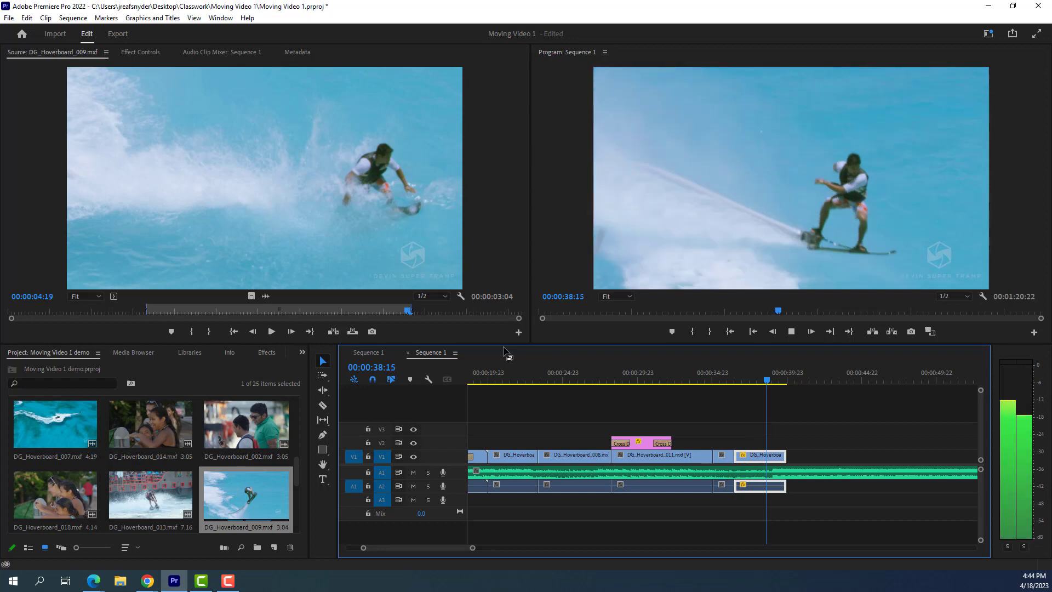
key("space")
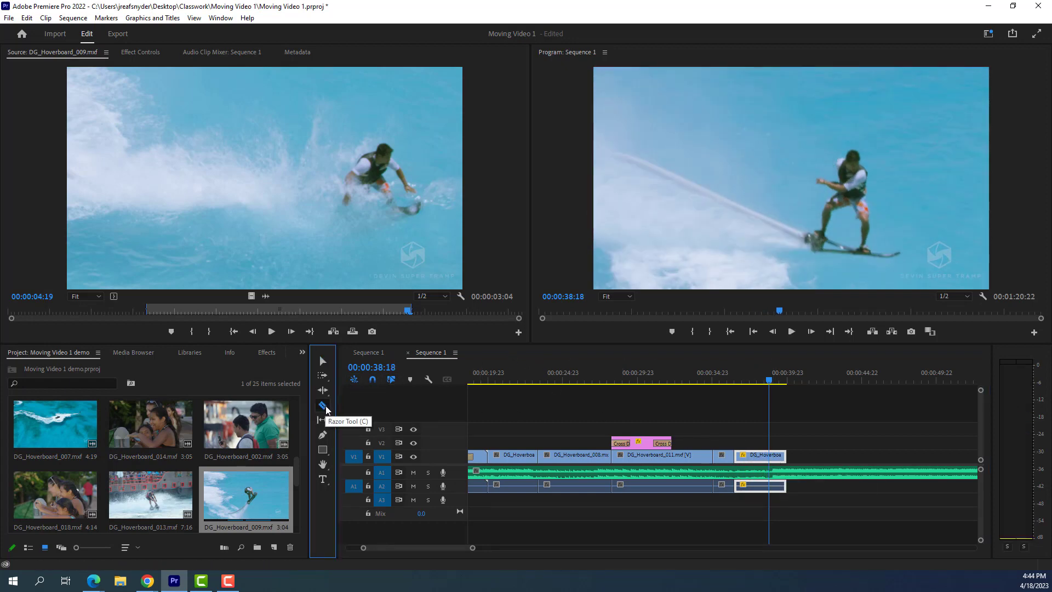
- Split the slowed last clip on V1 at 00:00:38:18 with the Razor tool, and return to the Selection tool
left_click(322, 405)
left_click(771, 457)
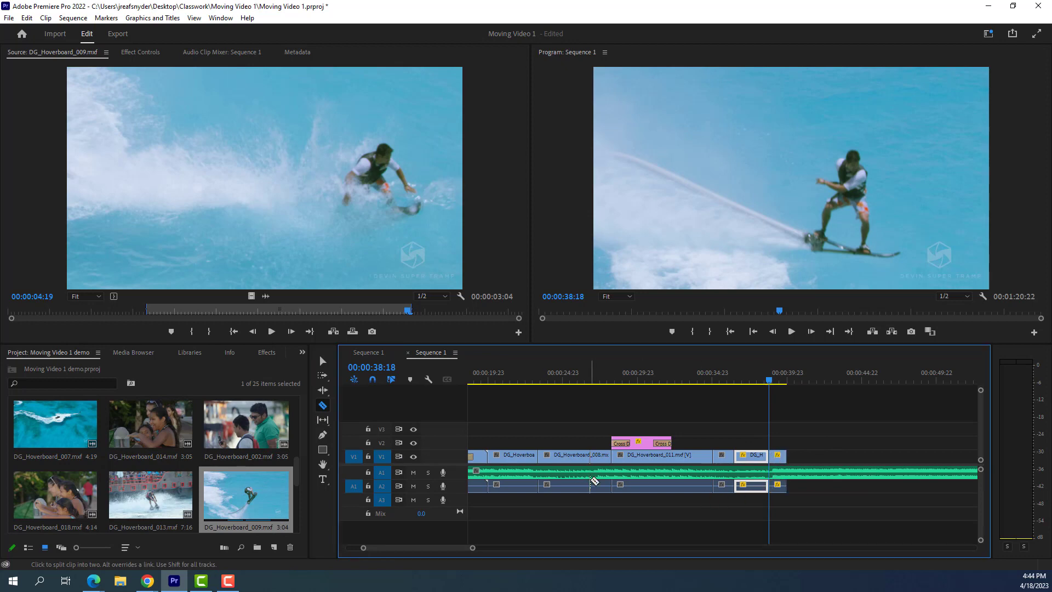
key("v")
- Return the last part of the split clip, after 00:00:38:18, to normal speed
right_click(777, 454)
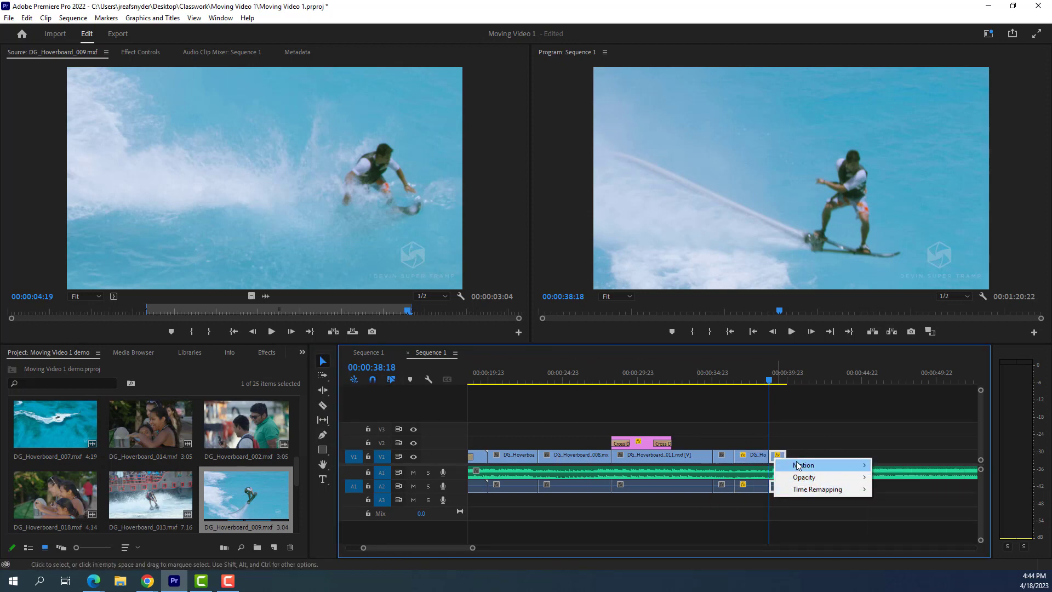
left_click(472, 548)
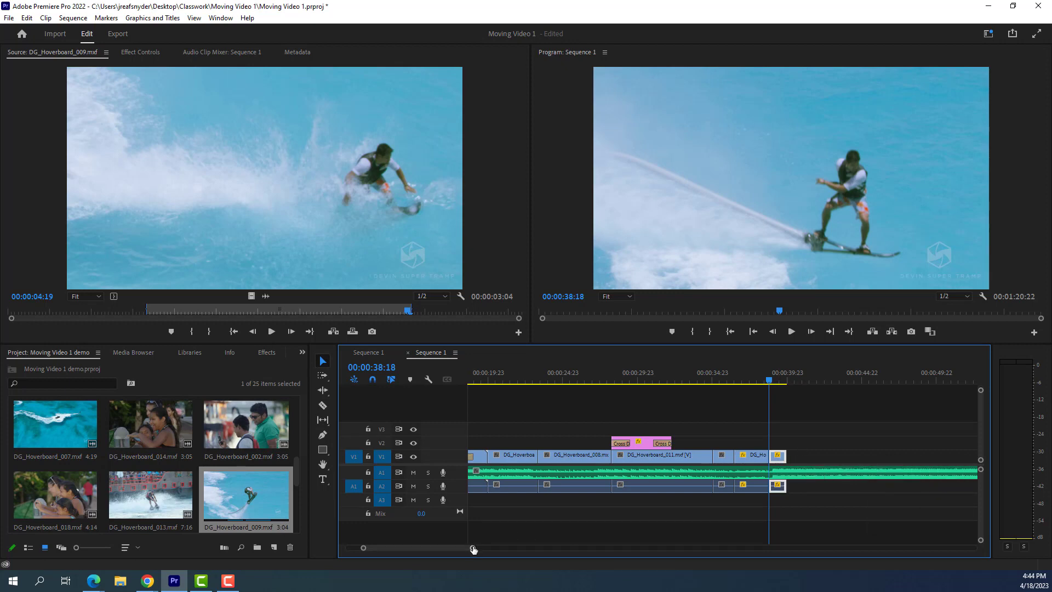
mouse_move(472, 548)
left_mouse_down()
mouse_move(515, 553)
mouse_move(455, 550)
left_mouse_up()
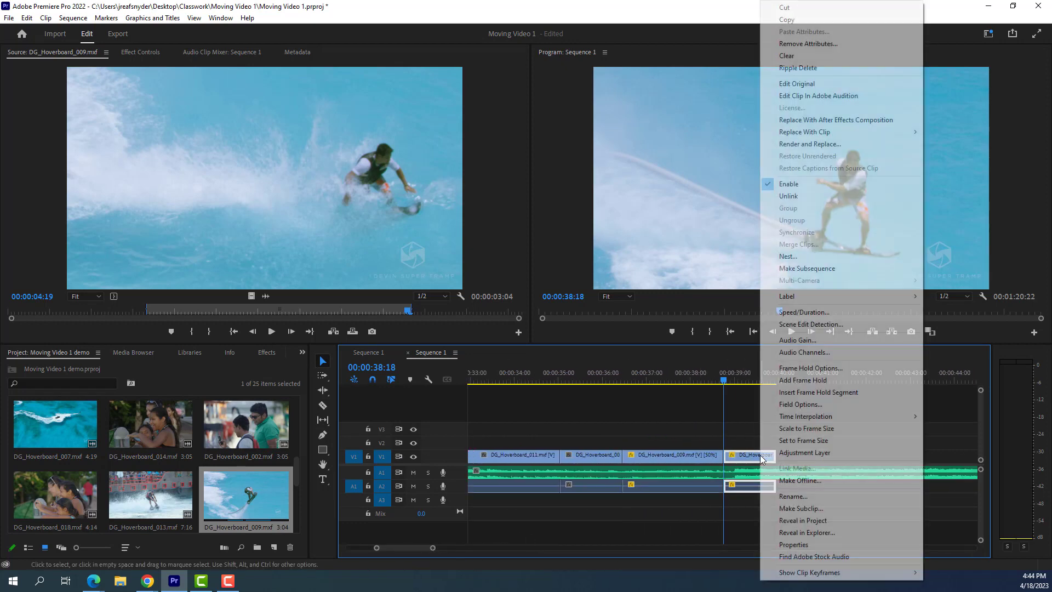
right_click(761, 456)
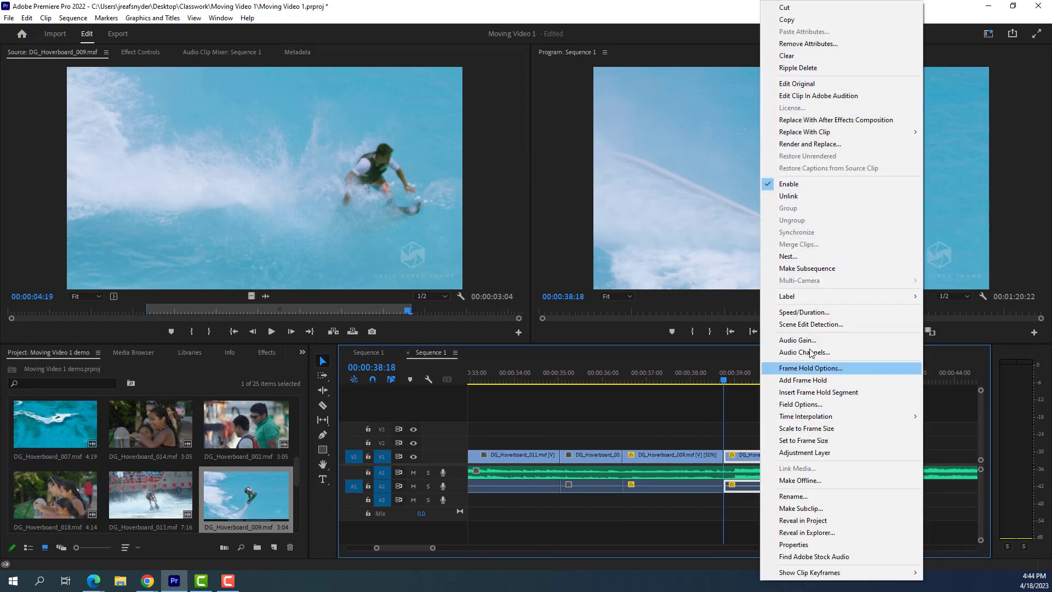
left_click(810, 312)
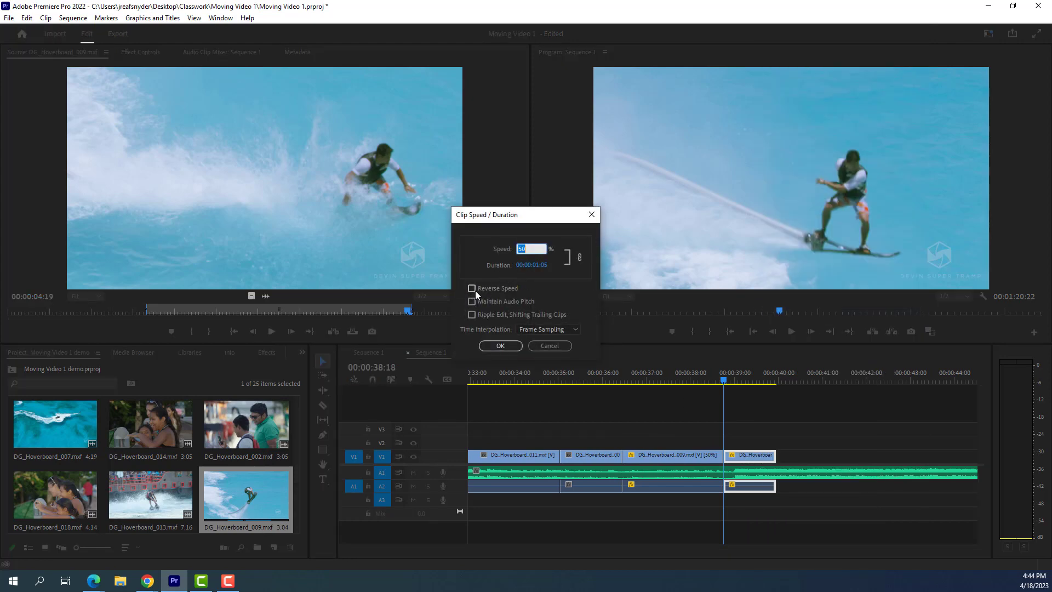
key("Return")
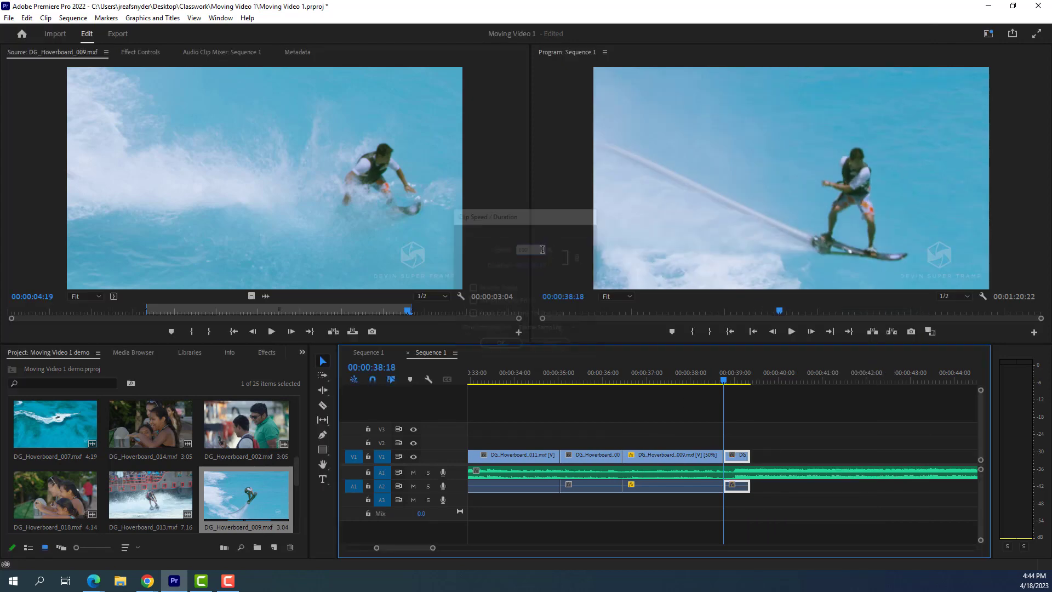
- Play back the end of the sequence, including the transition into and out of the slowed section
key("space")
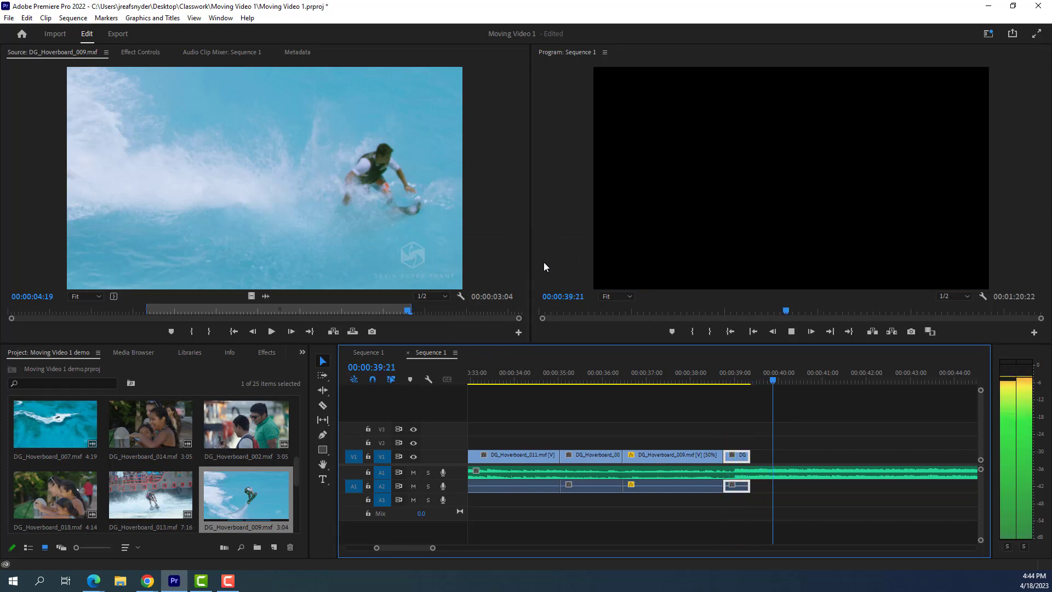
key("space")
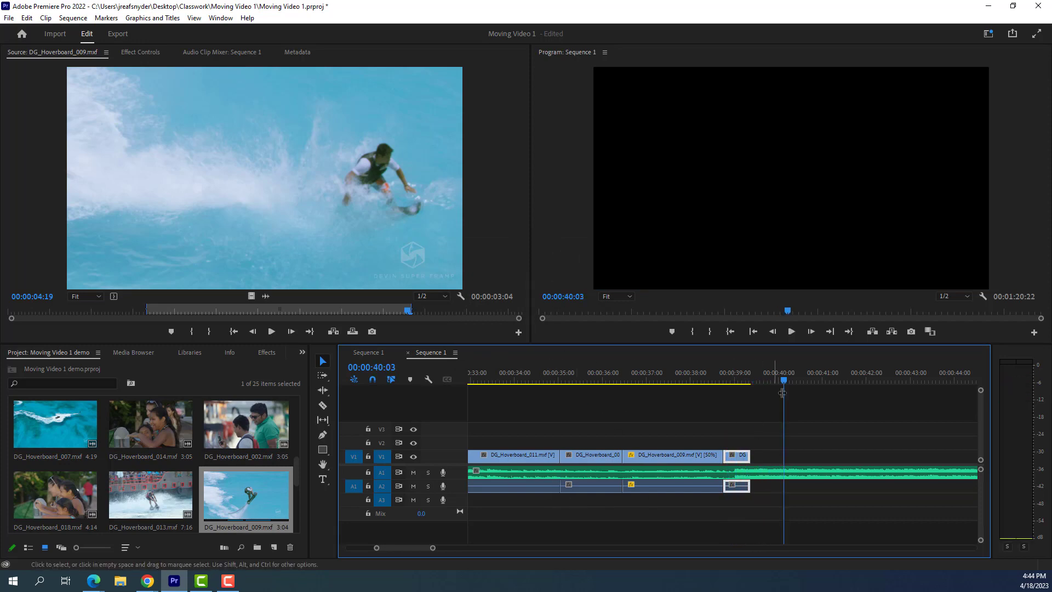
left_click_drag(782, 392, 550, 389)
key("space")
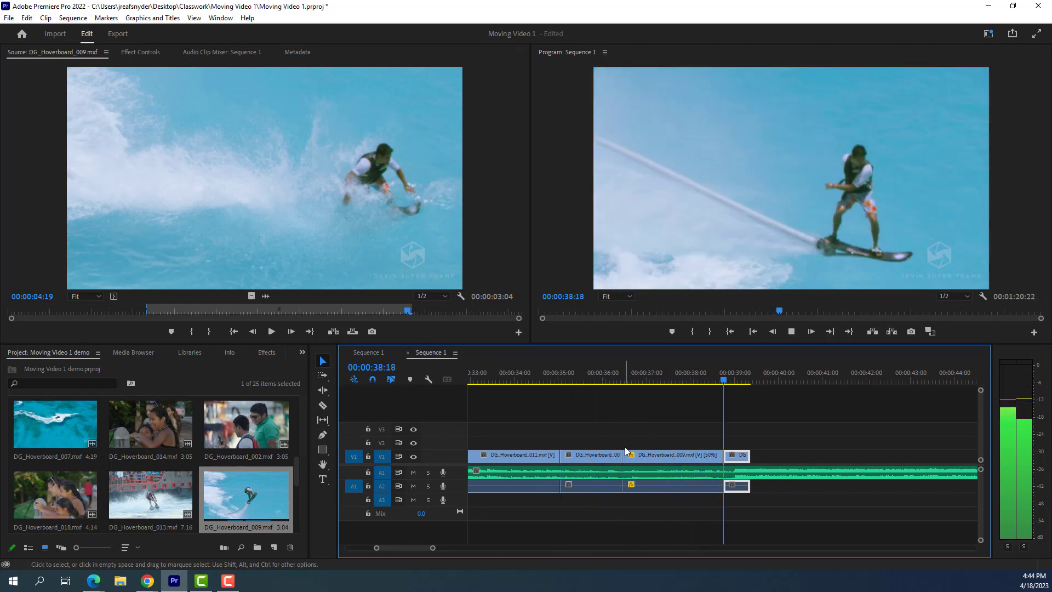
key("space")
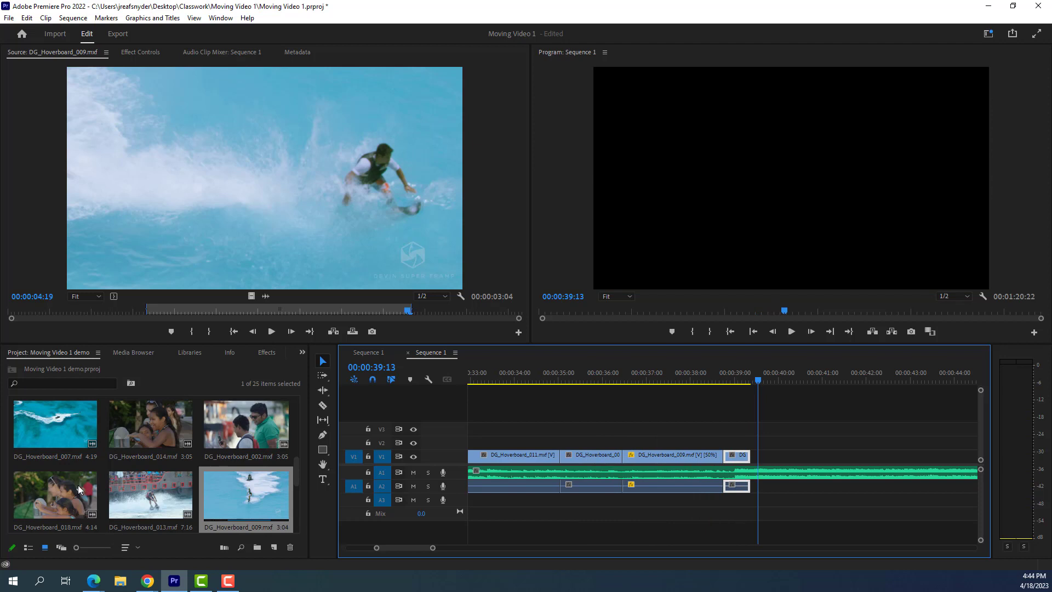
- Look through the project's clips and save the project
scroll(78, 485, "down", 7)
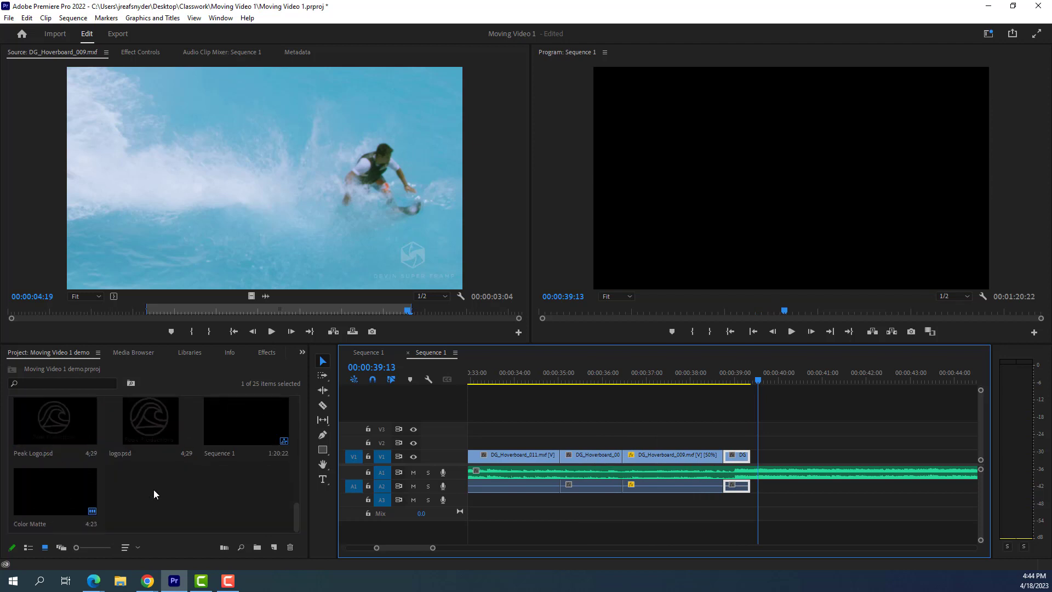
scroll(154, 489, "up", 3)
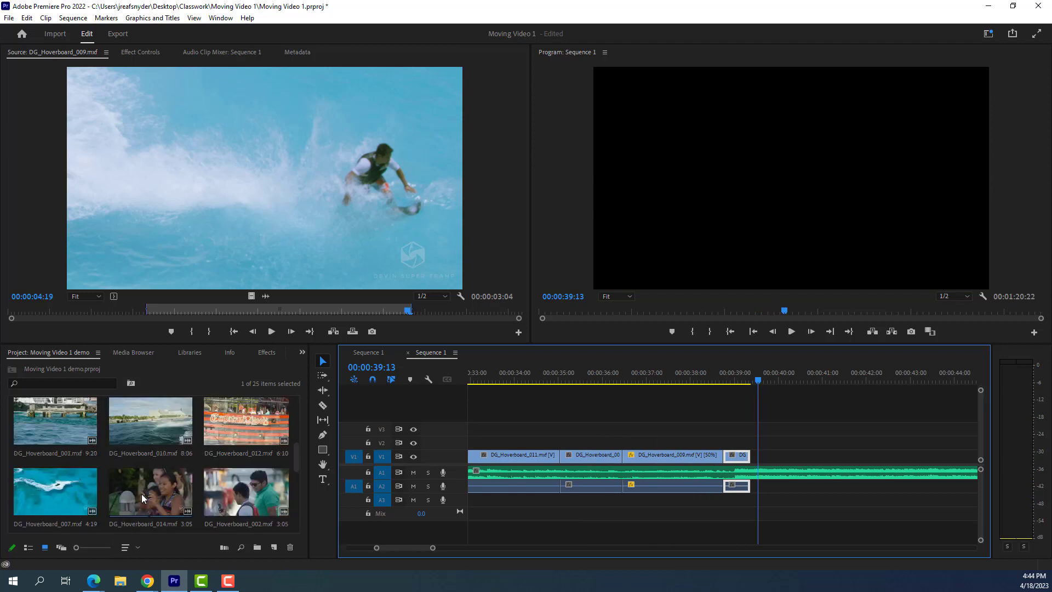
scroll(153, 485, "up", 2)
key("ctrl+s")
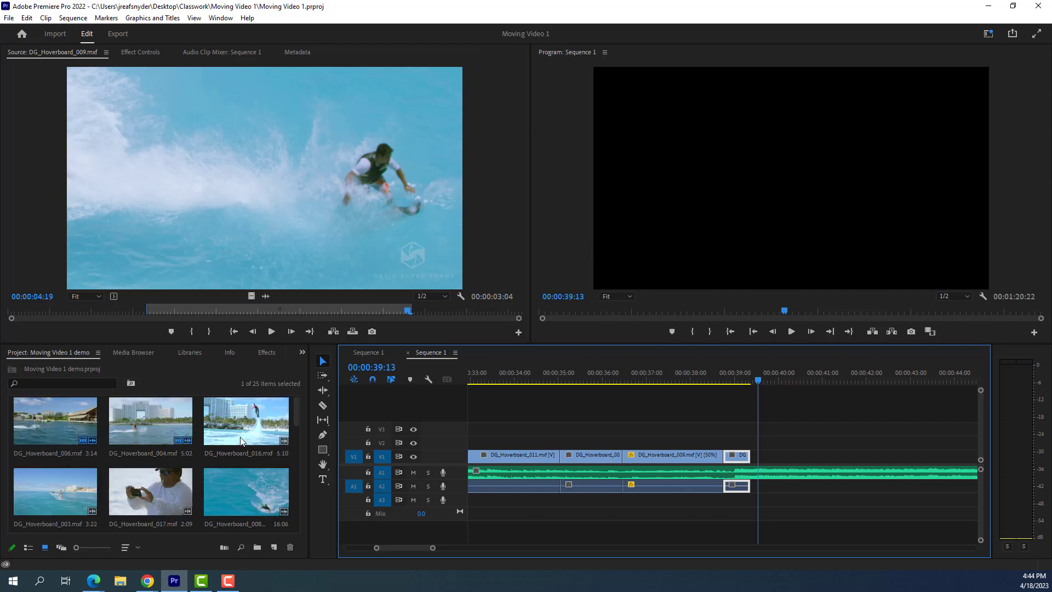
- Place DG_Hoverboard_018.mxf on V1 directly after the last hoverboard clip
scroll(153, 485, "down", 2)
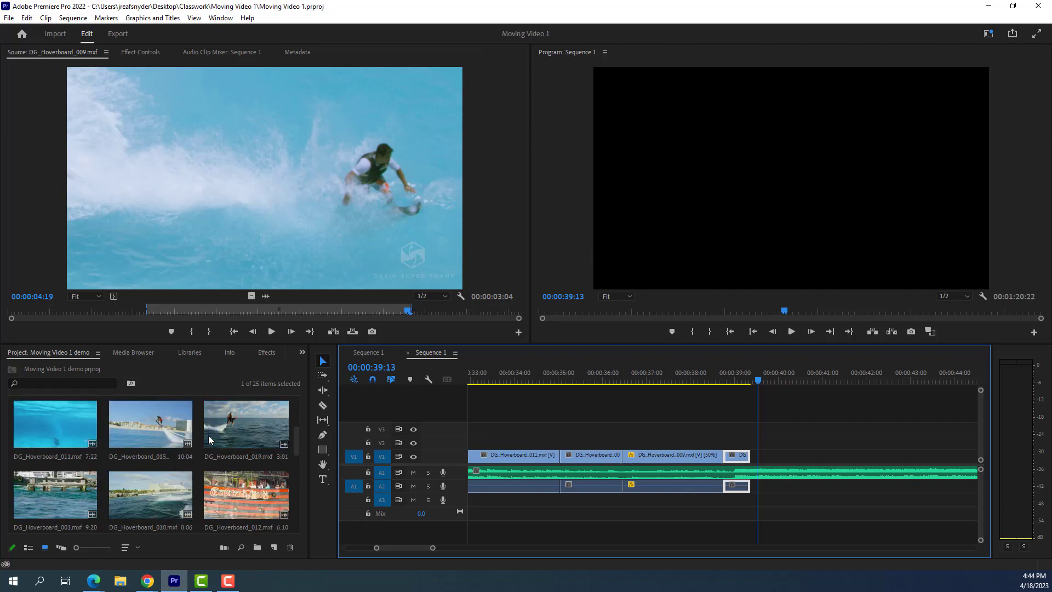
scroll(148, 482, "down", 1)
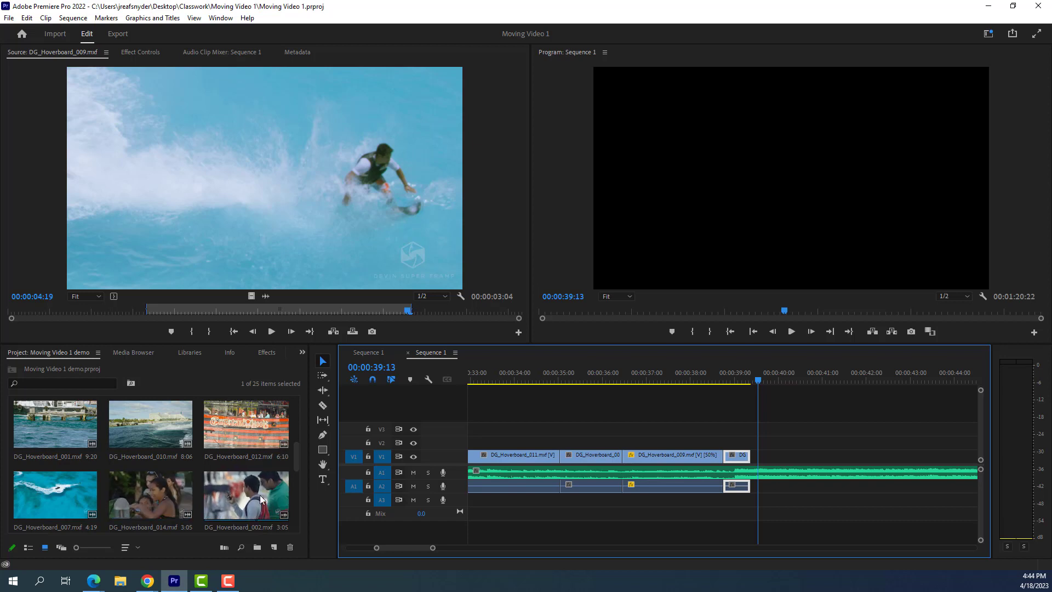
scroll(247, 495, "down", 2)
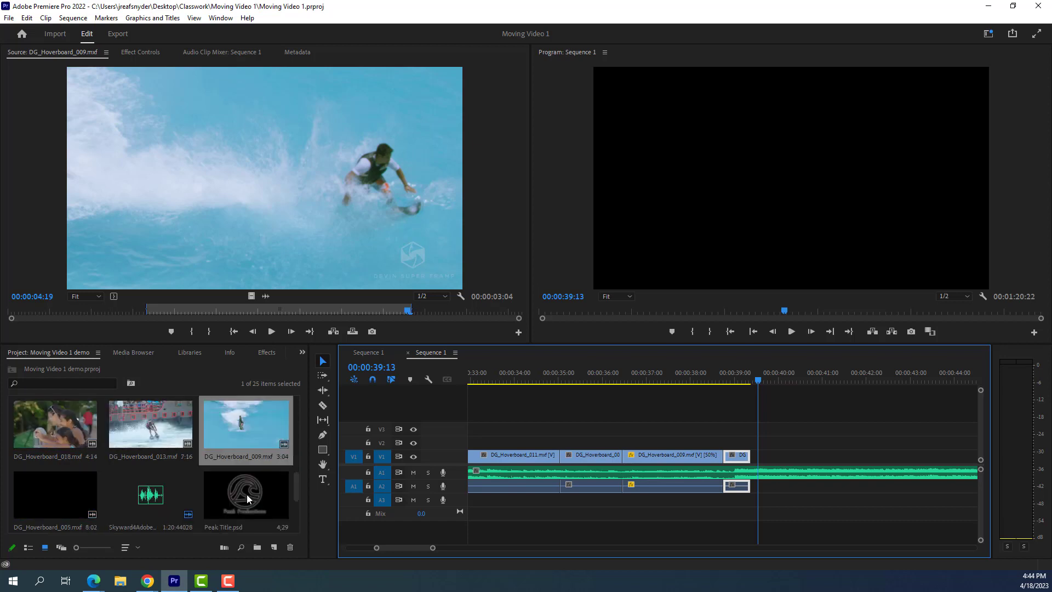
double_click(59, 426)
left_click_drag(286, 312, 757, 458)
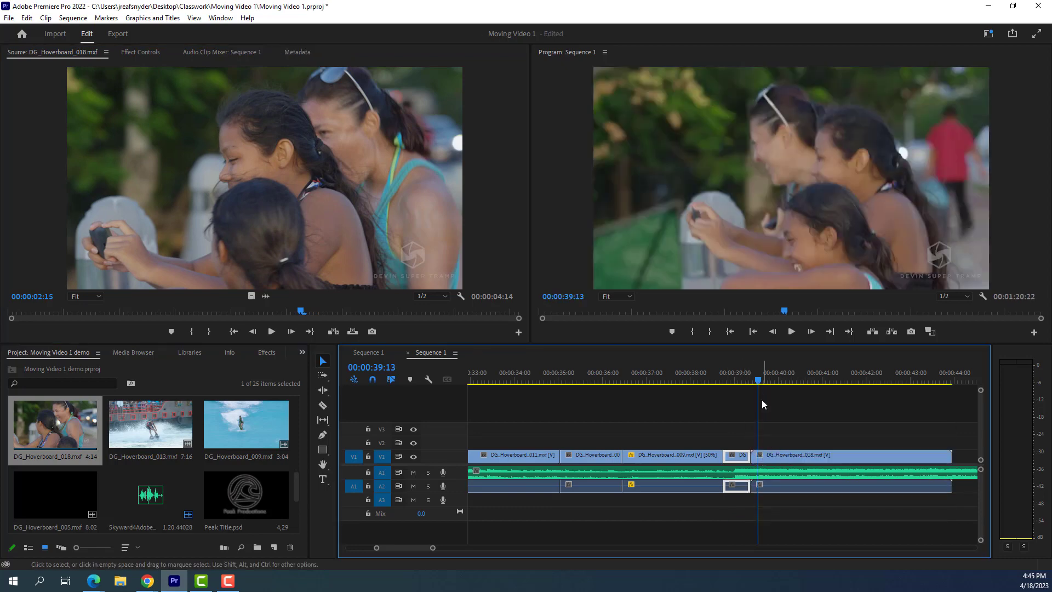
- Shorten DG_Hoverboard_018.mxf on V1 to about two seconds, directly against the preceding clip, and play back from 00:00:37:13
left_click_drag(758, 381, 742, 381)
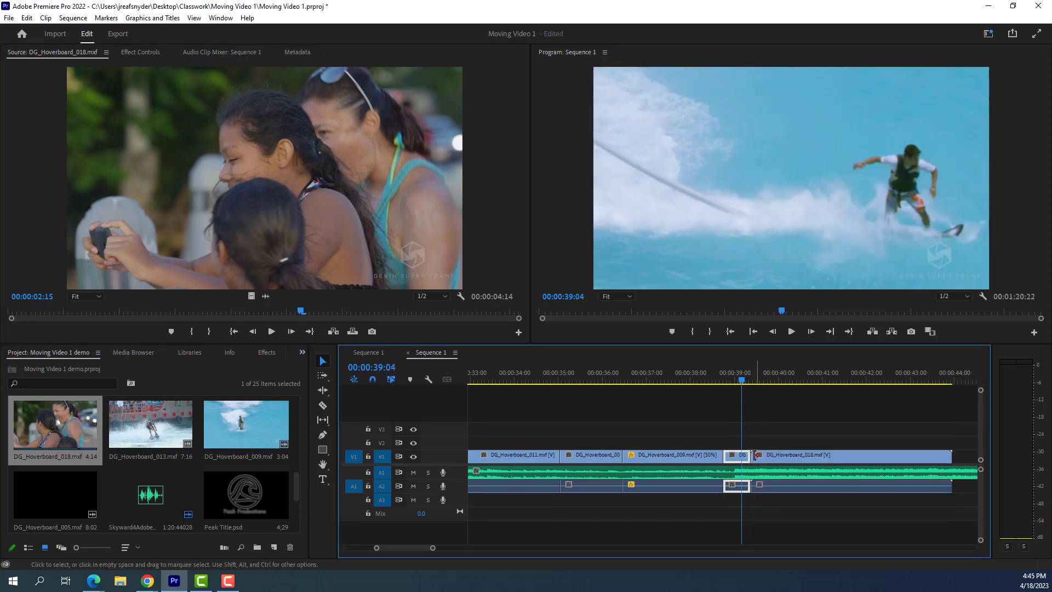
mouse_move(756, 455)
left_mouse_down()
mouse_move(867, 450)
mouse_move(764, 457)
left_mouse_up()
left_click(670, 420)
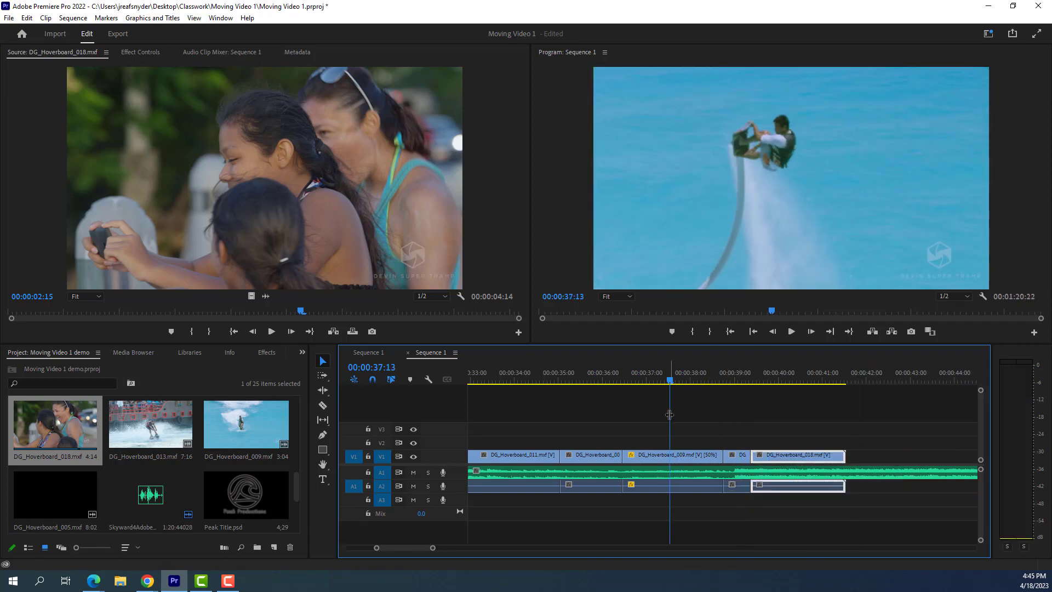
key("space")
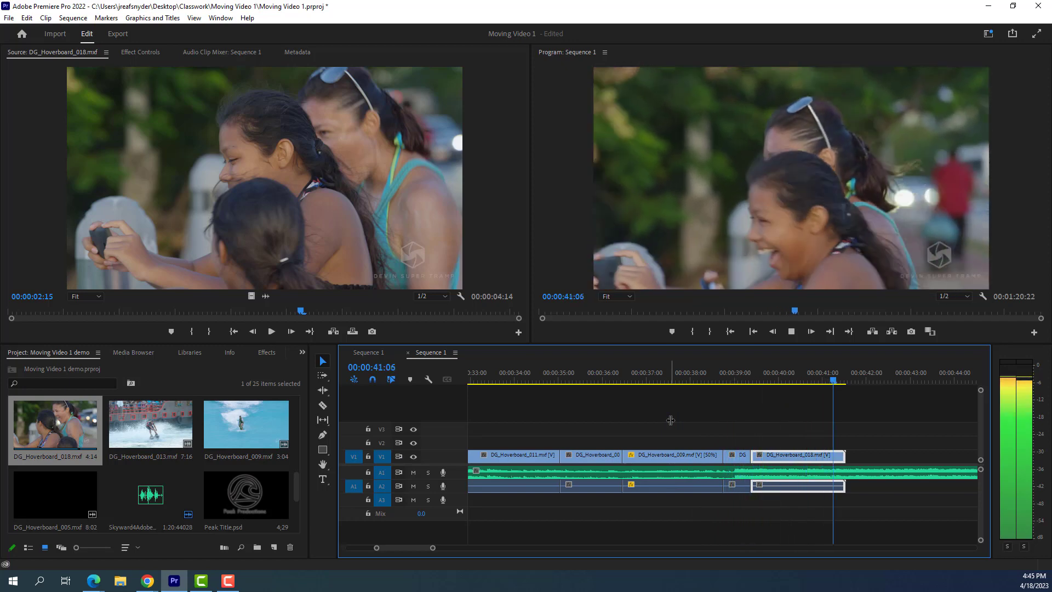
key("space")
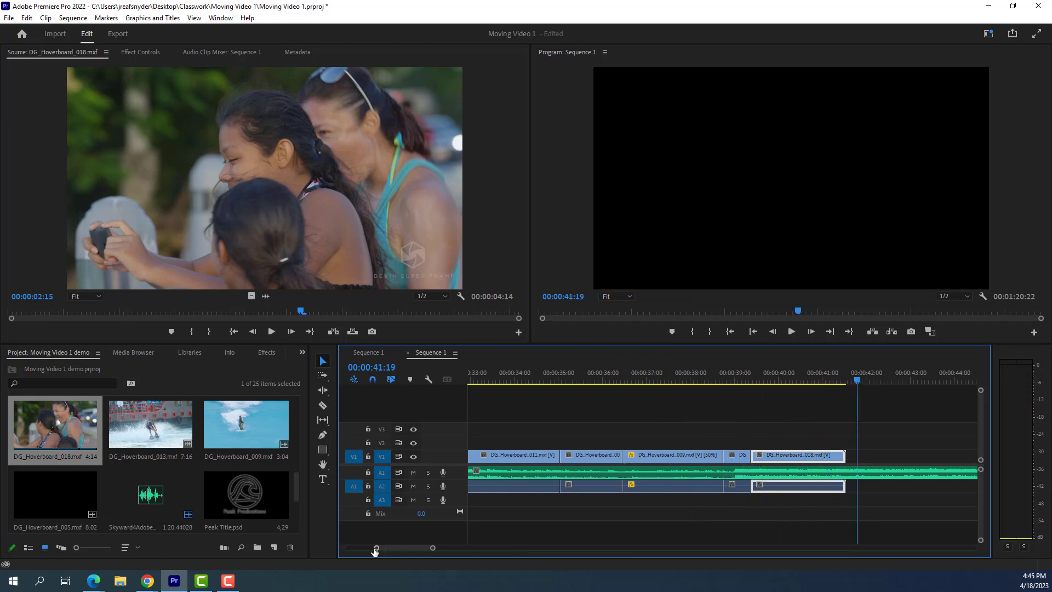
- Scrub through the sequence from 00:00:06:18 to the end of the last clip at 00:00:41:13
mouse_move(376, 548)
left_mouse_down()
mouse_move(358, 548)
mouse_move(389, 548)
left_mouse_up()
left_click(559, 381)
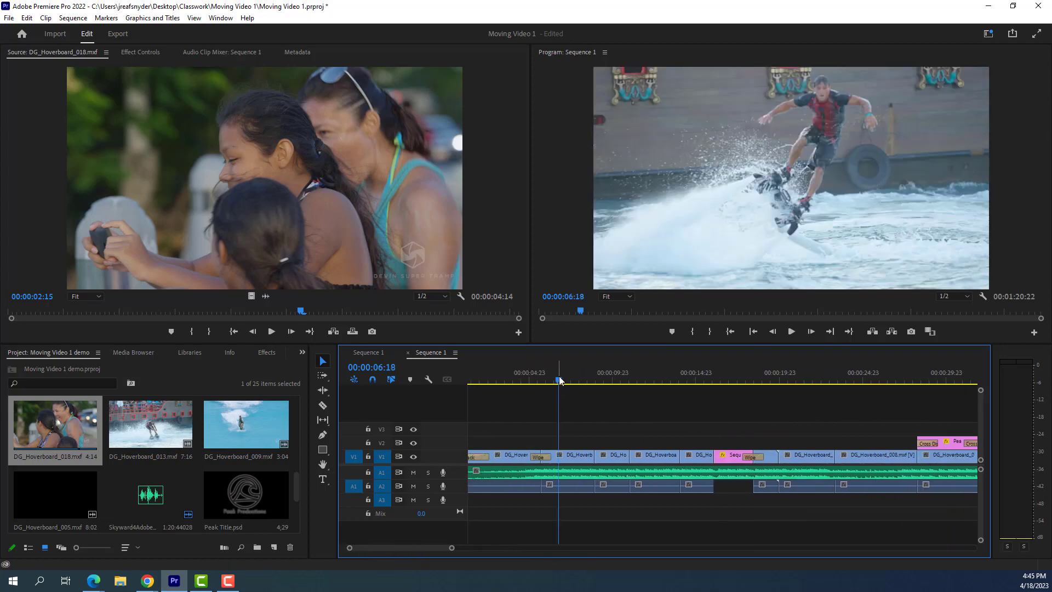
left_click_drag(560, 380, 884, 403)
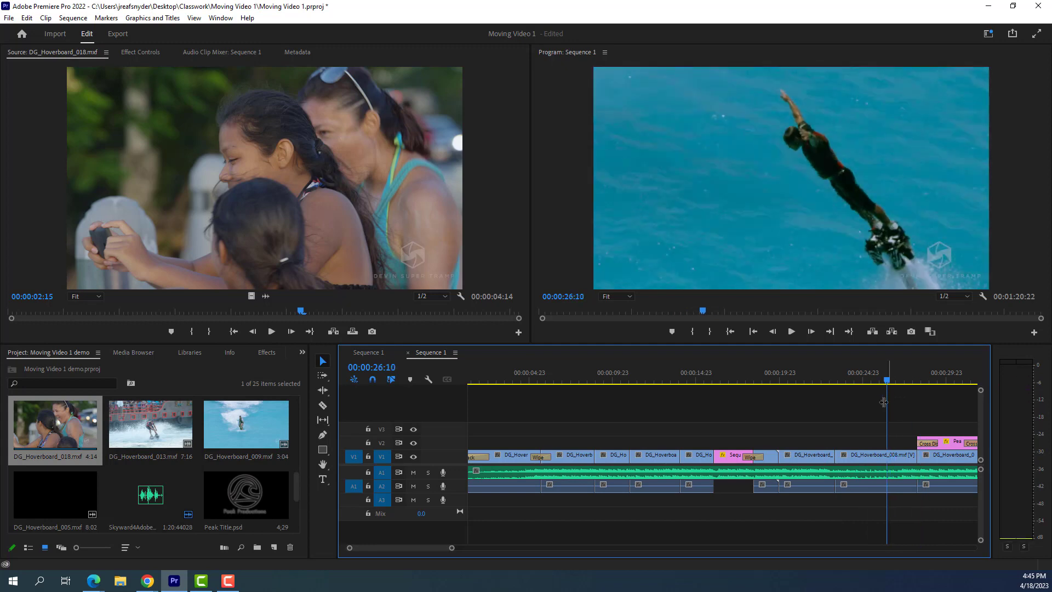
left_click_drag(429, 550, 459, 546)
left_click_drag(551, 386, 723, 396)
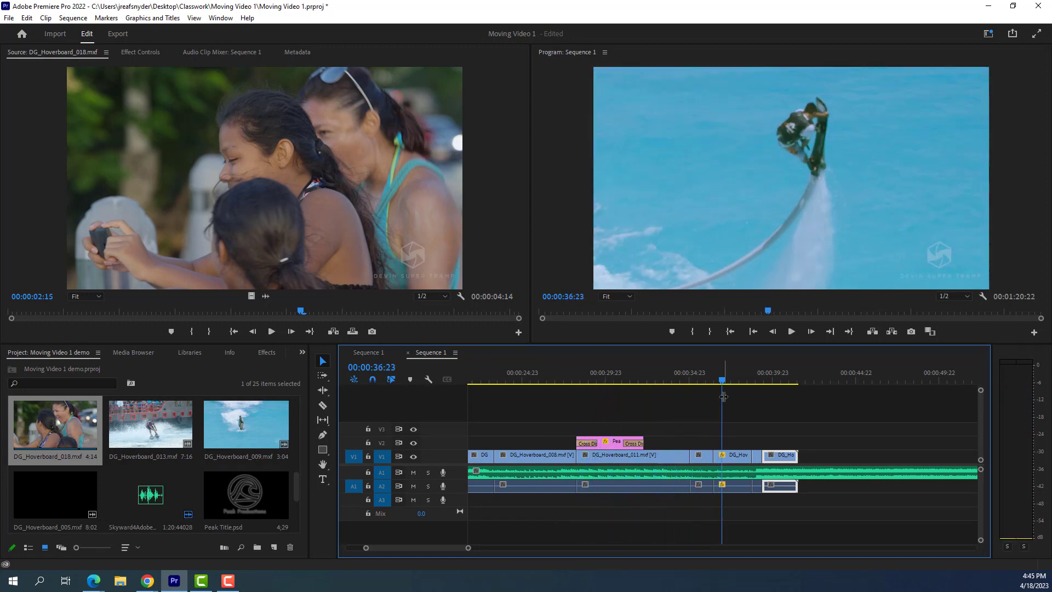
left_click_drag(723, 396, 798, 386)
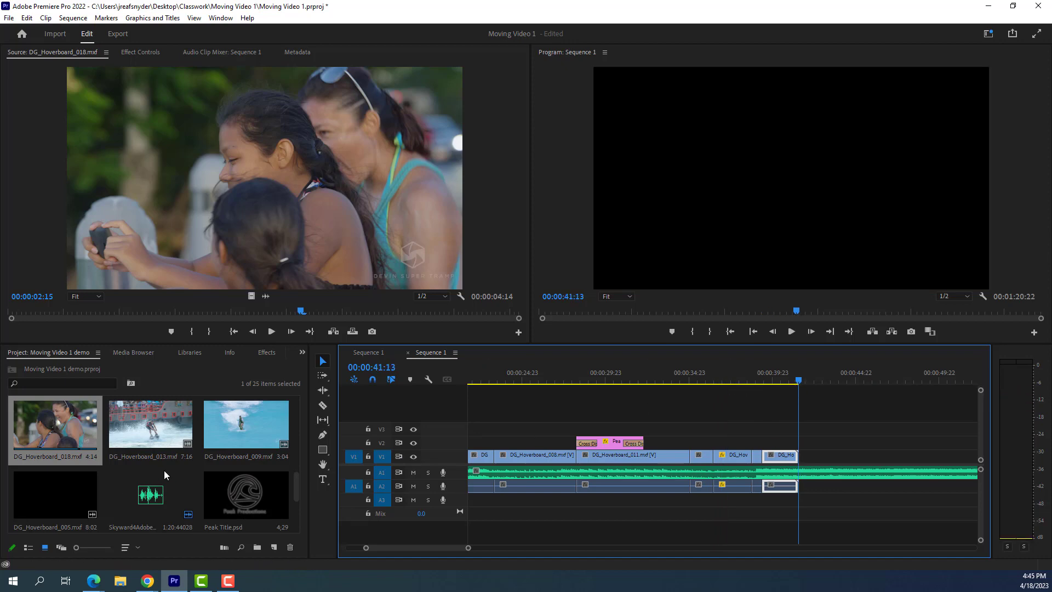
- Find DG_Hoverboard_010.mxf among the project's clips and open it in the Source monitor
scroll(163, 470, "up", 2)
scroll(178, 457, "up", 2)
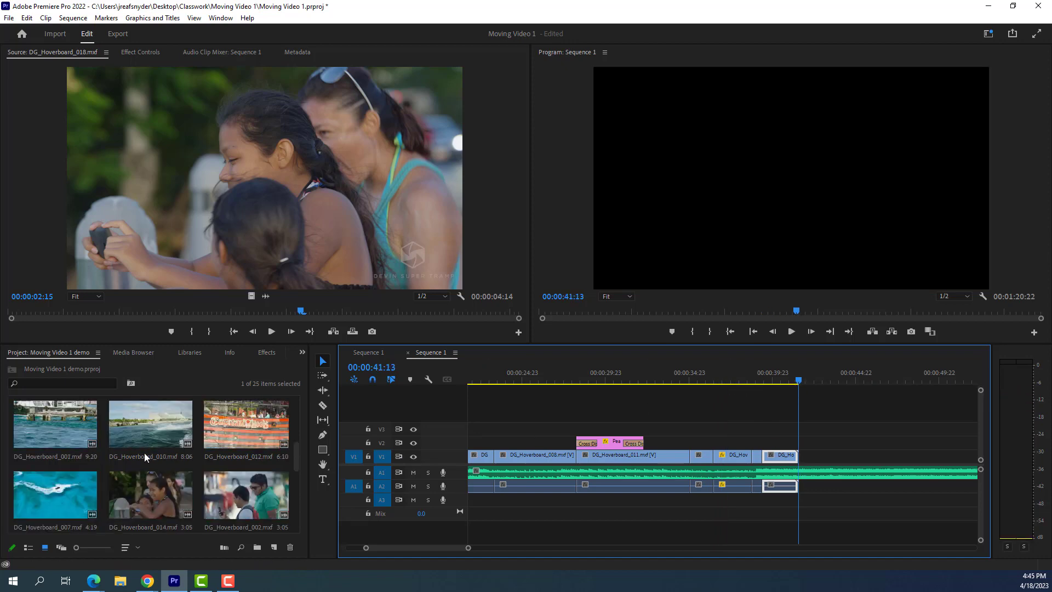
left_click(153, 425)
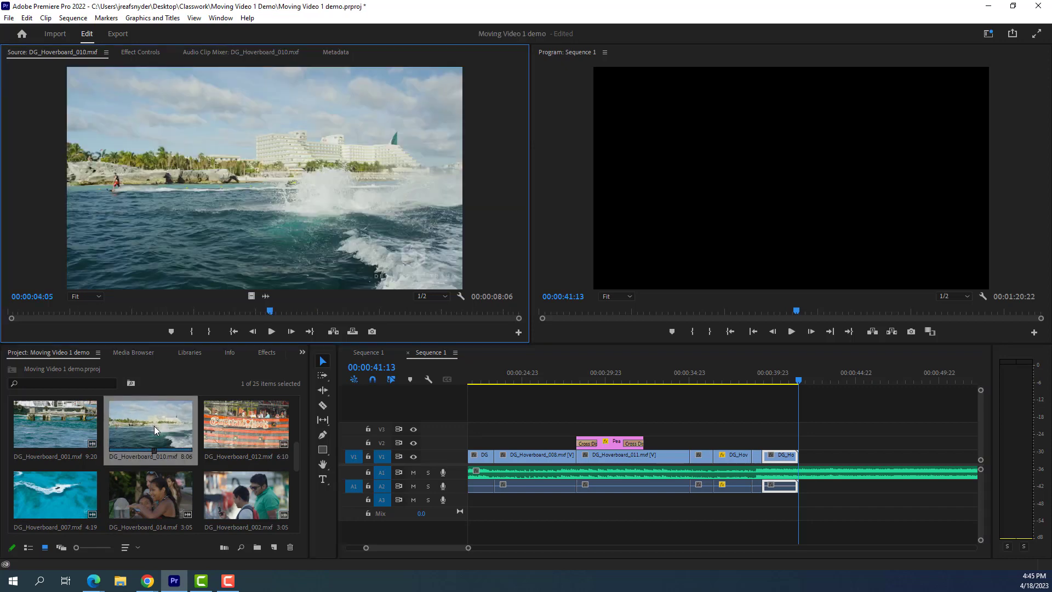
left_click_drag(149, 424, 806, 453)
left_click(842, 461)
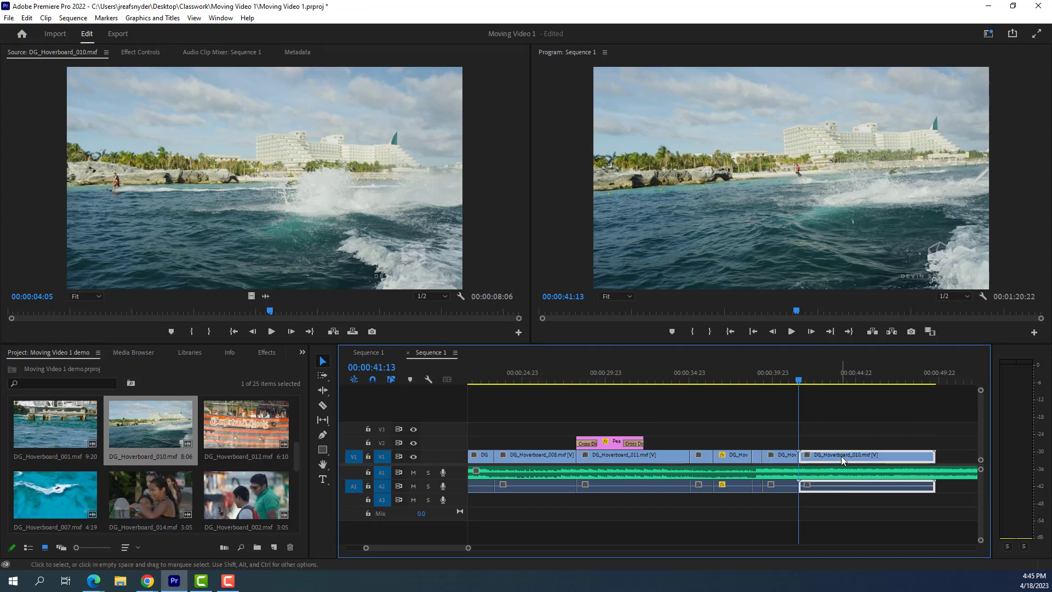
key("Delete")
- Add DG_Hoverboard_010.mxf with an out point at 00:00:04:02 to the end of V1, and play back from 00:00:40:22
double_click(160, 430)
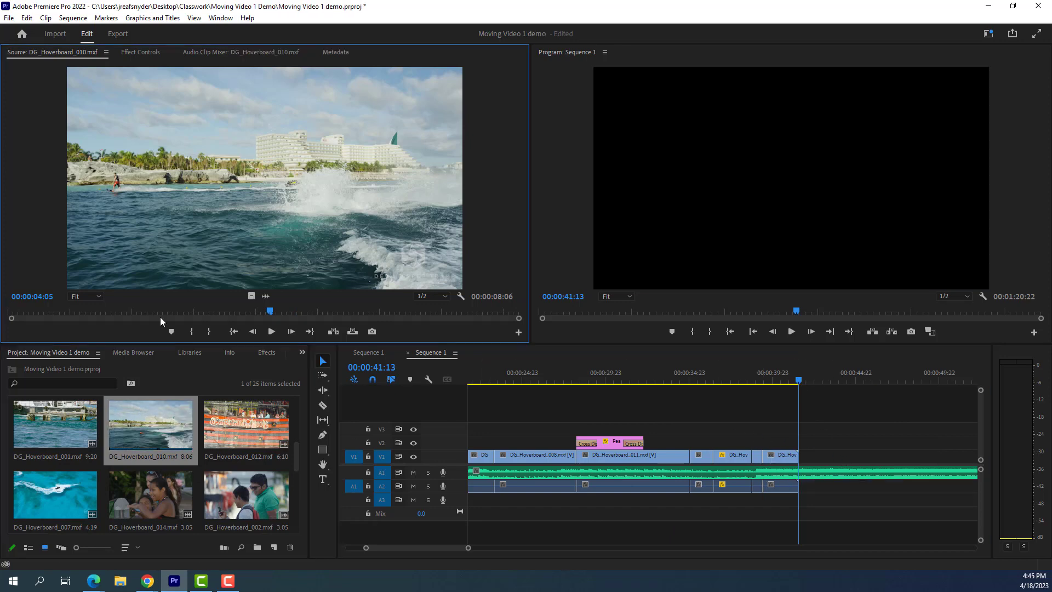
mouse_move(270, 313)
left_mouse_down()
mouse_move(28, 309)
mouse_move(261, 323)
left_mouse_up()
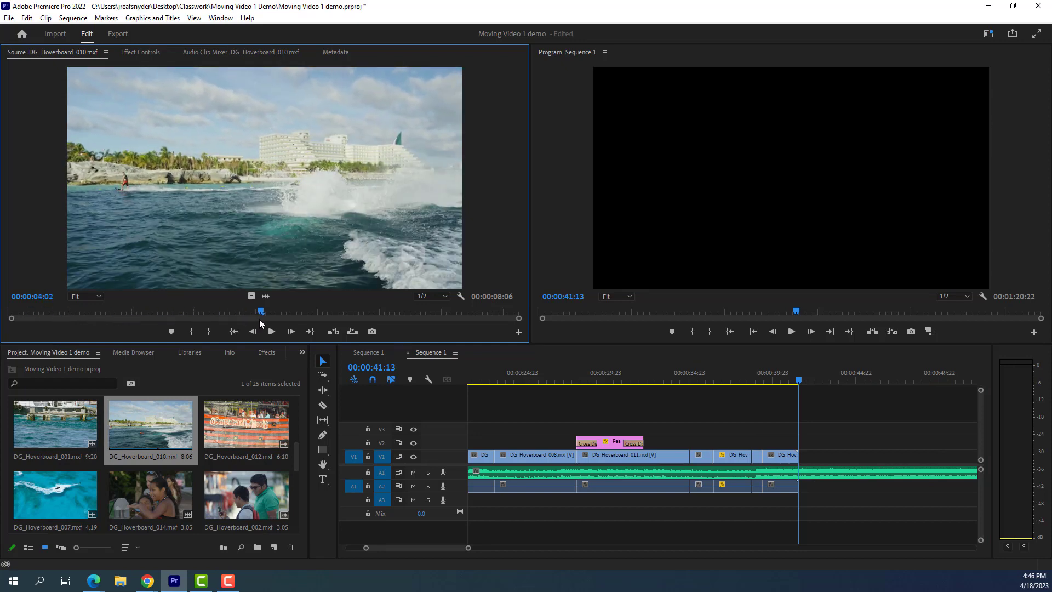
key("o")
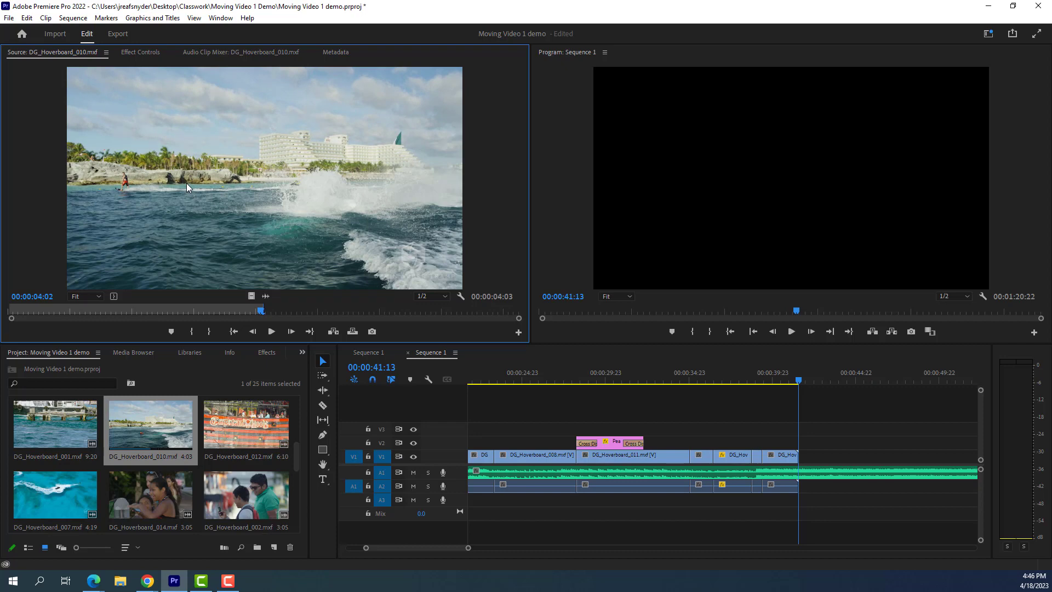
left_click_drag(388, 241, 847, 439)
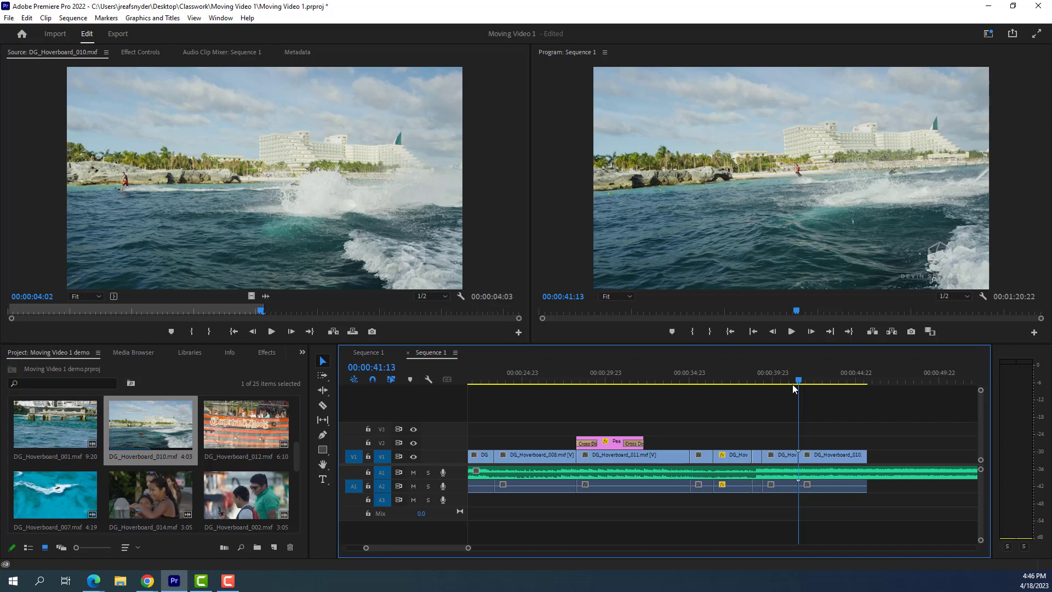
left_click_drag(800, 382, 789, 382)
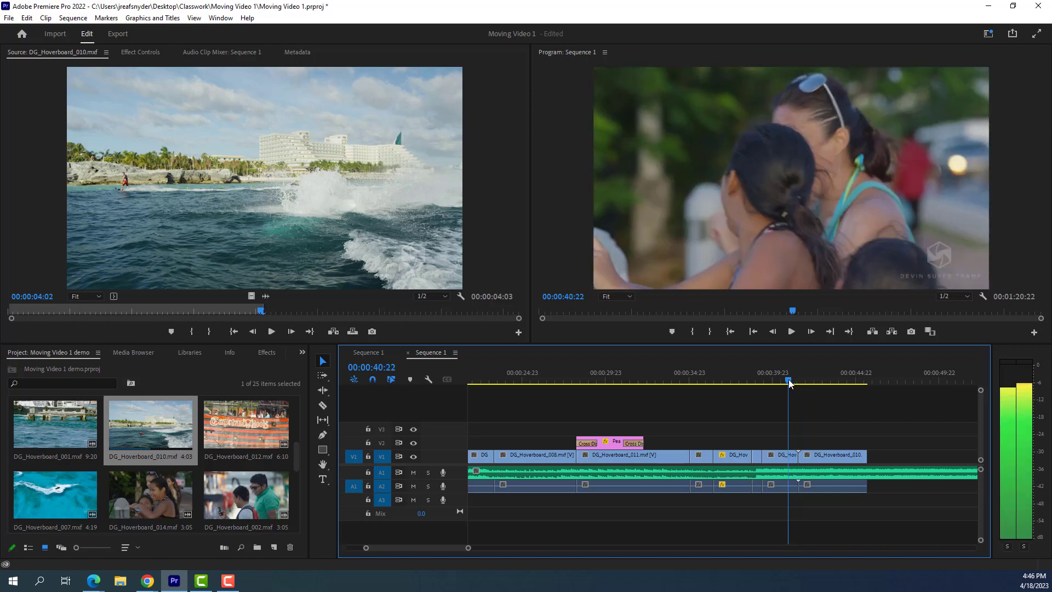
key("space")
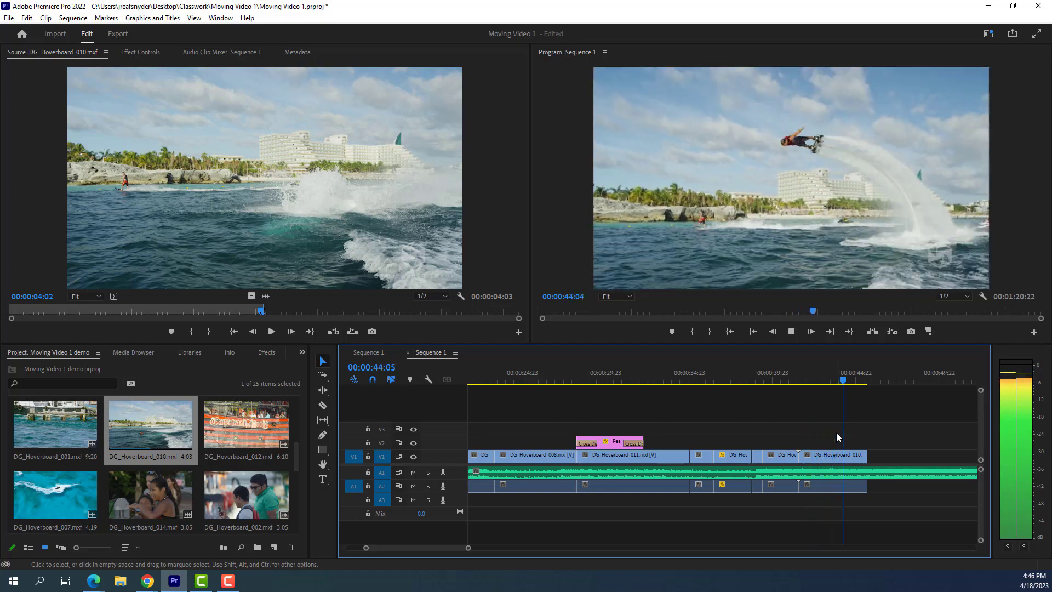
- Trim the end of DG_Hoverboard_010.mxf on V1 to 00:00:45:03 and paste a copy of the clip directly after it
key("space")
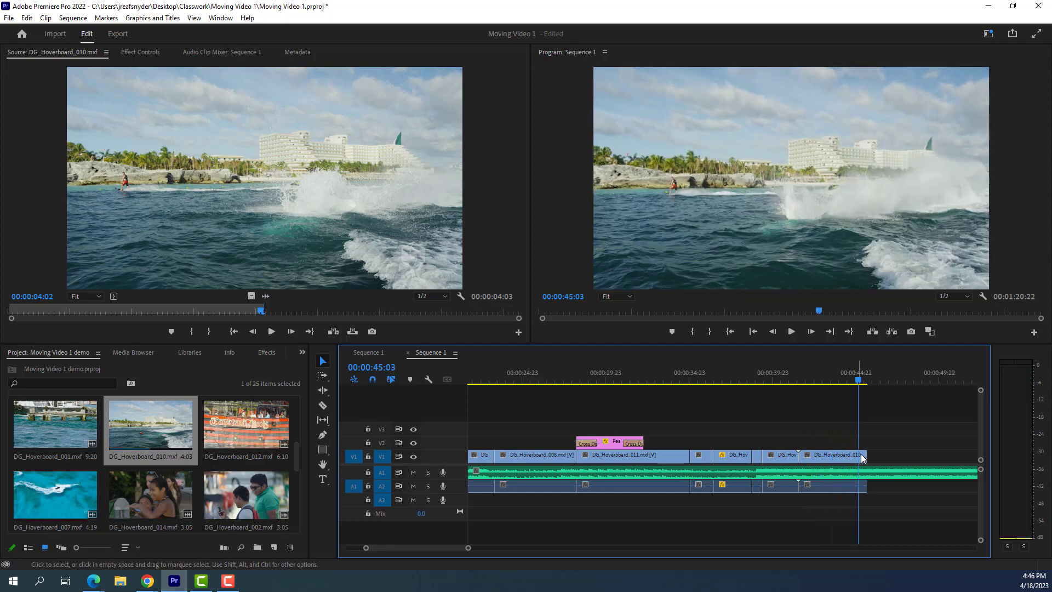
left_click_drag(866, 457, 857, 458)
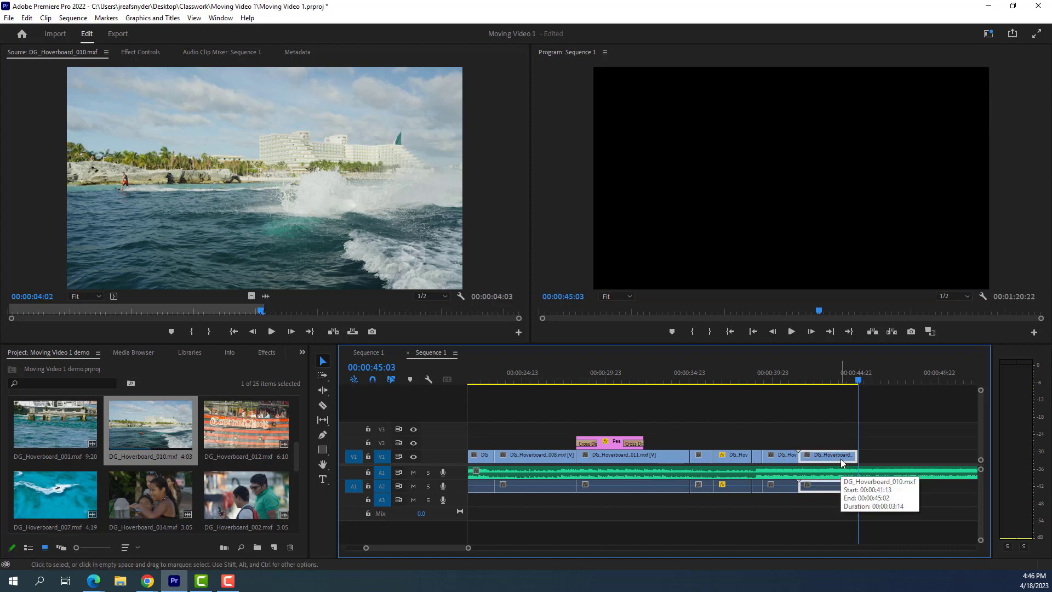
left_click(874, 458)
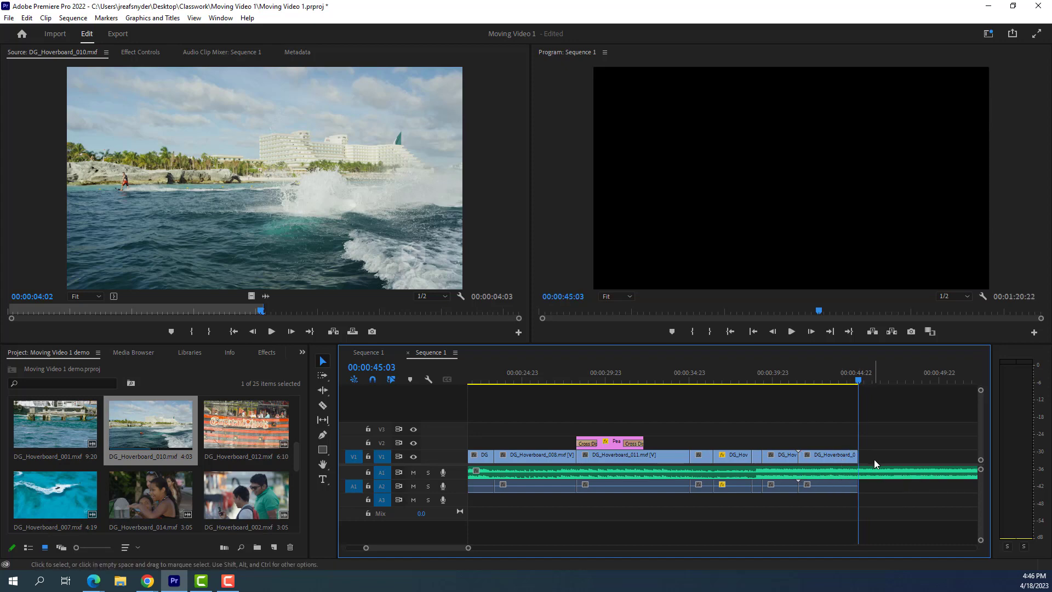
key("ctrl+v")
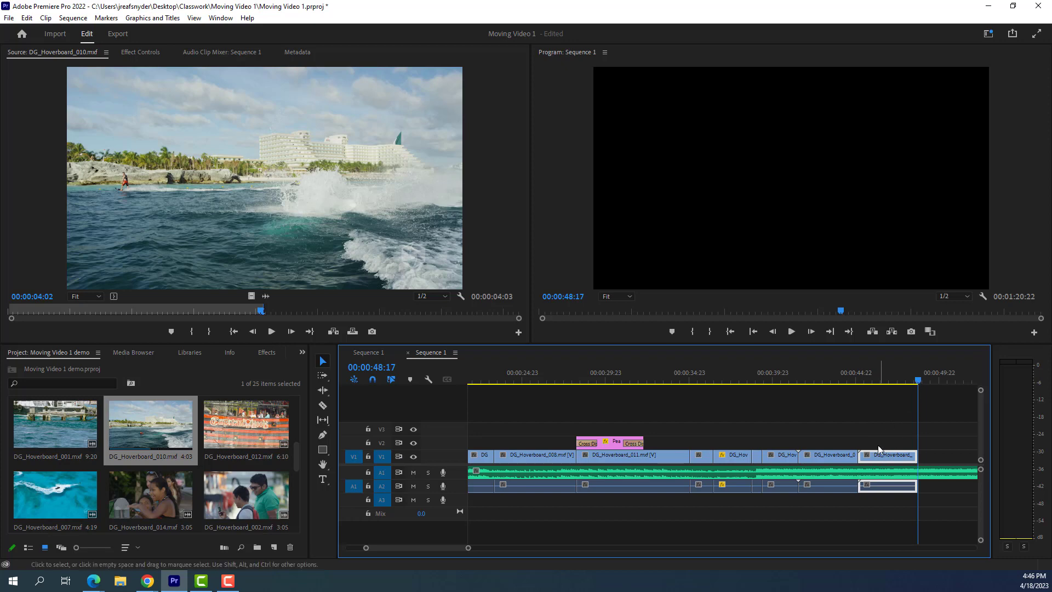
- Reverse the speed of the pasted DG_Hoverboard_010.mxf copy and play back the sequence from 00:00:41:07
right_click(886, 458)
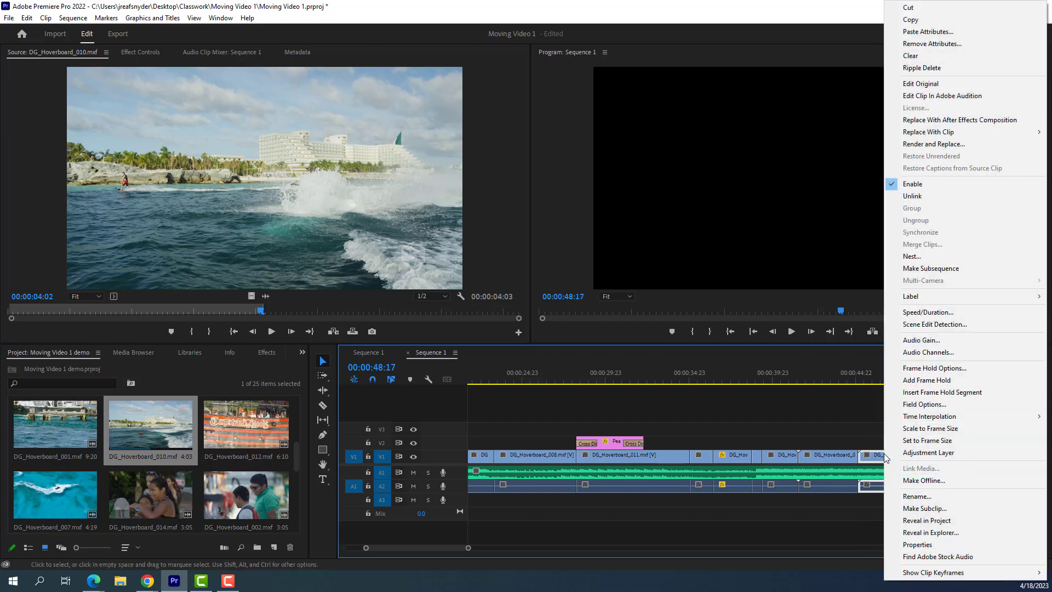
left_click(926, 313)
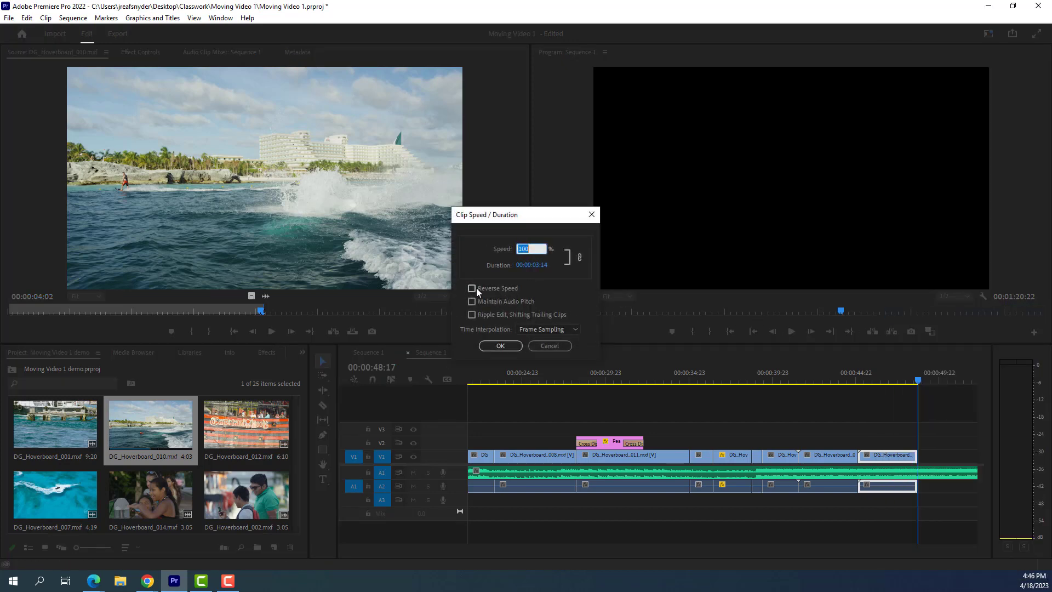
left_click(499, 348)
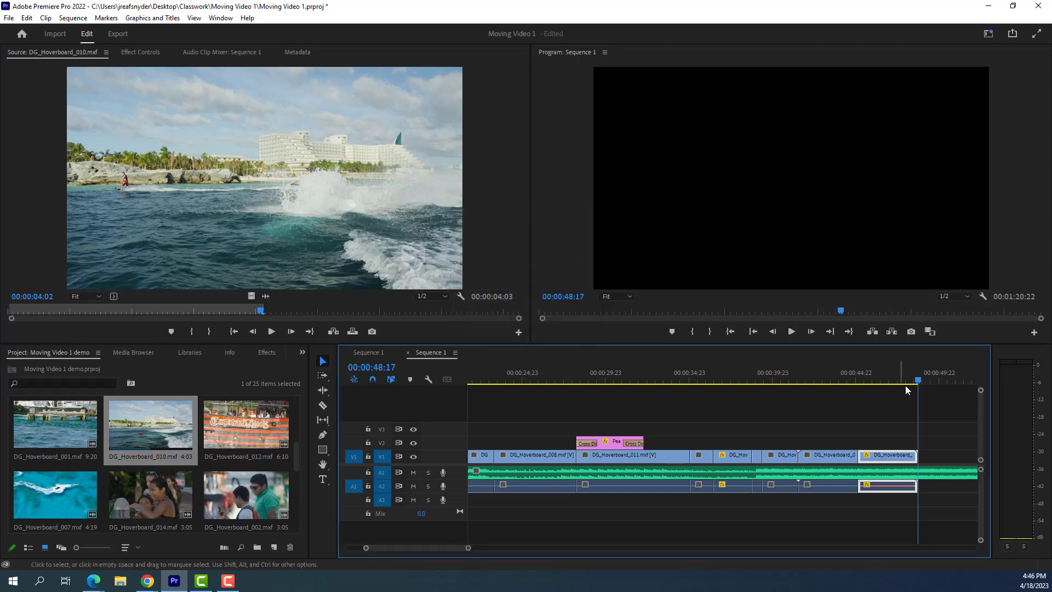
left_click_drag(918, 382, 794, 382)
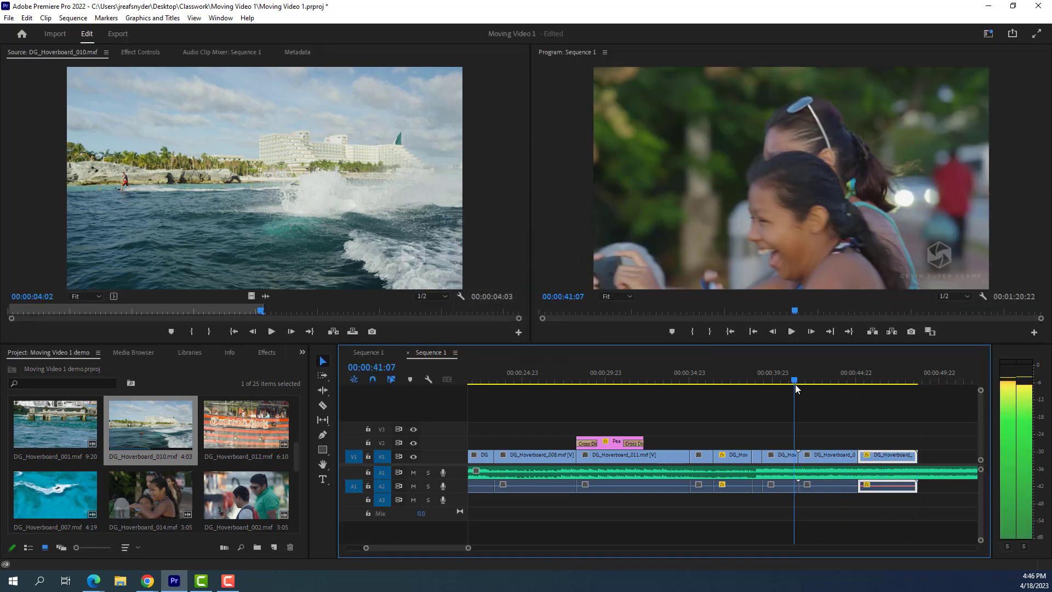
key("space")
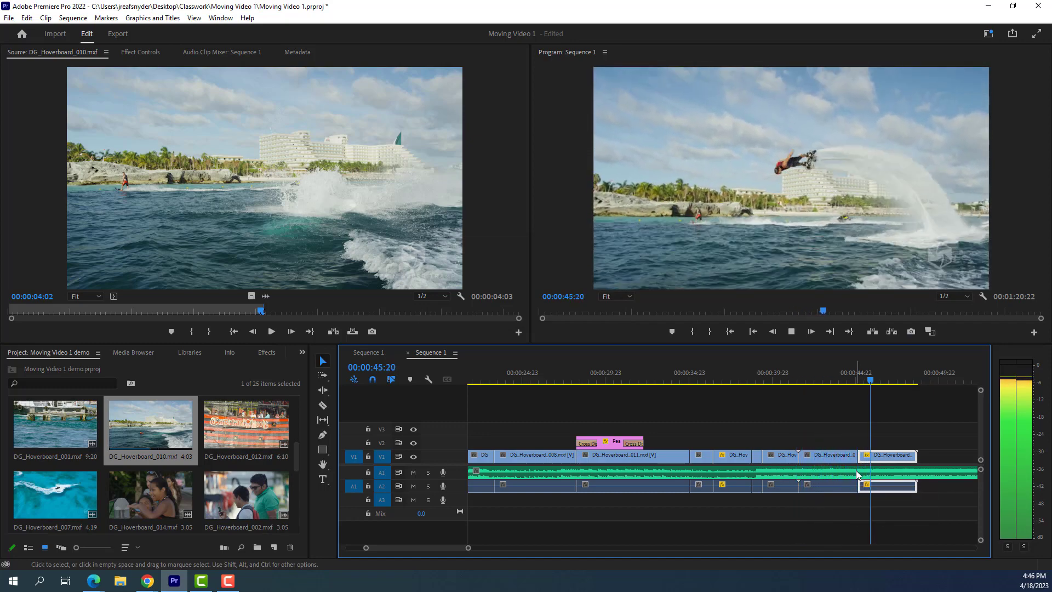
key("space")
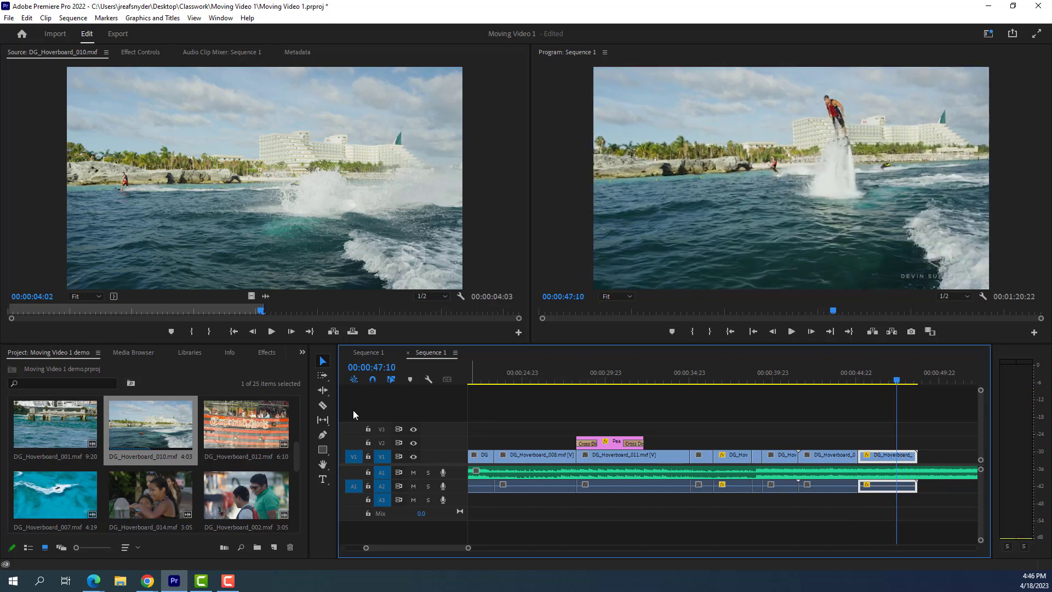
- Try to split the reversed DG_Hoverboard_010.mxf copy at 00:00:47:10 with the Razor tool
left_click(324, 407)
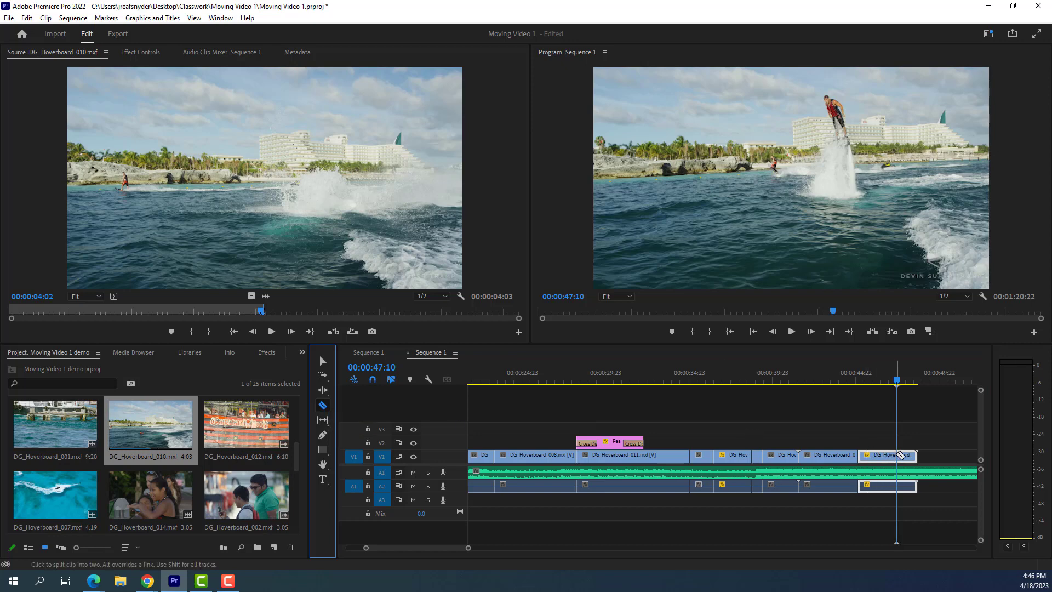
left_click(897, 455)
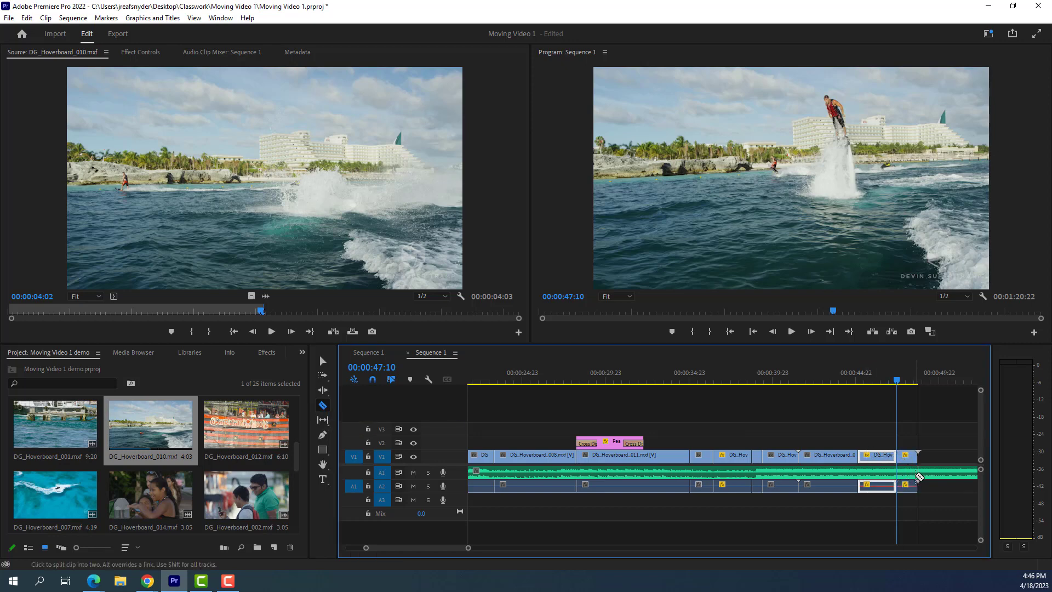
left_click(322, 361)
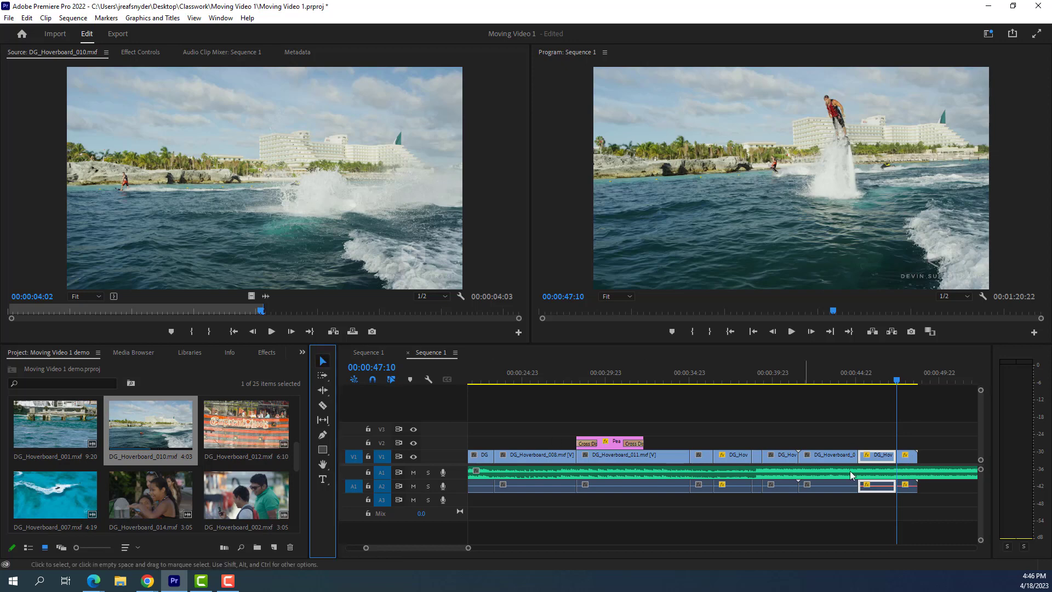
left_click(906, 463)
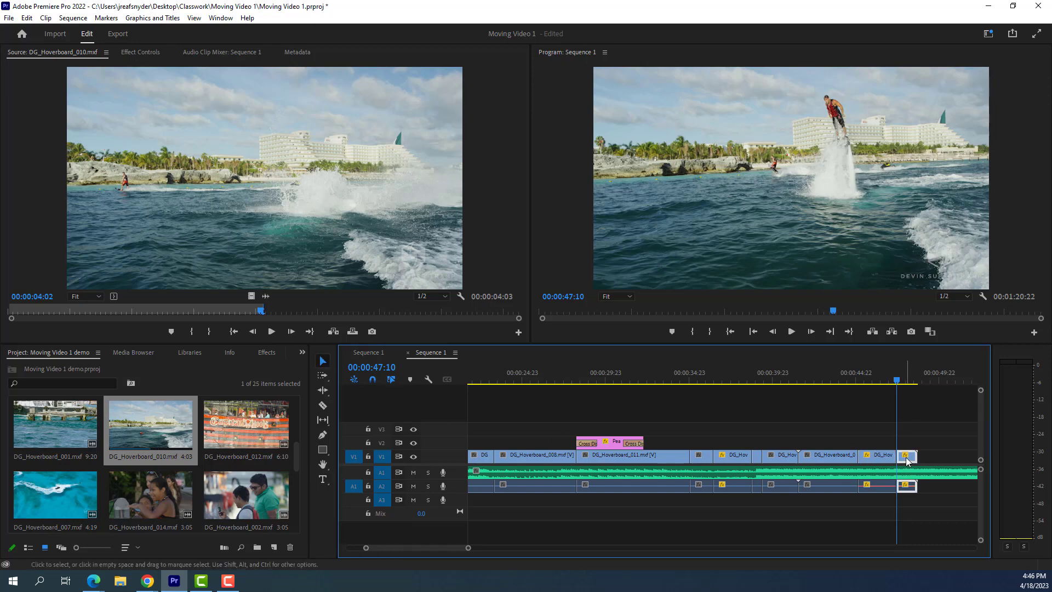
key("ctrl+z")
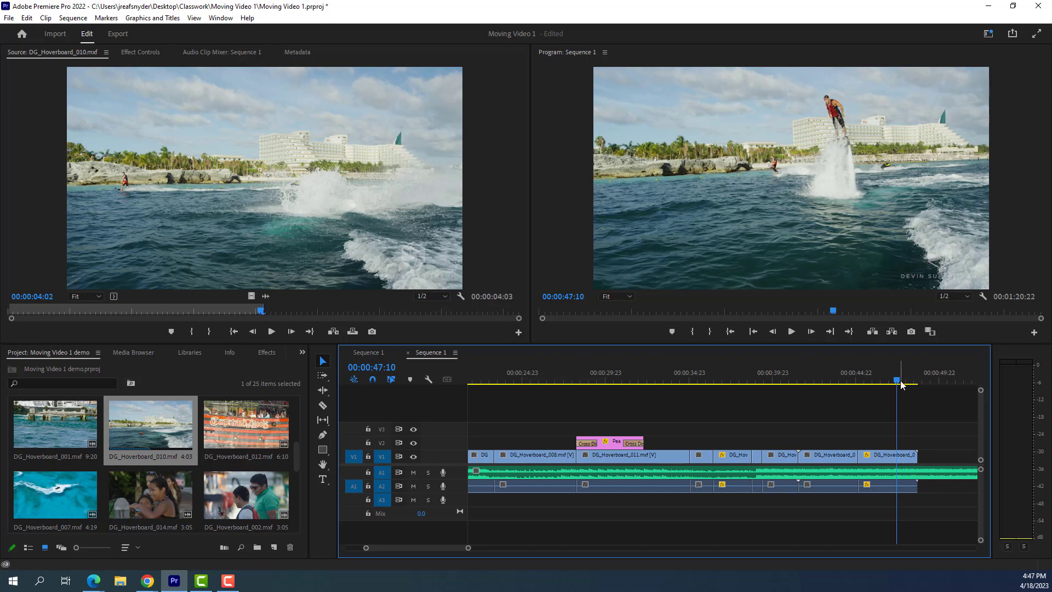
- Paste another copy of DG_Hoverboard_010.mxf at the end of V1 and place it against the reversed copy
left_click_drag(910, 380, 920, 385)
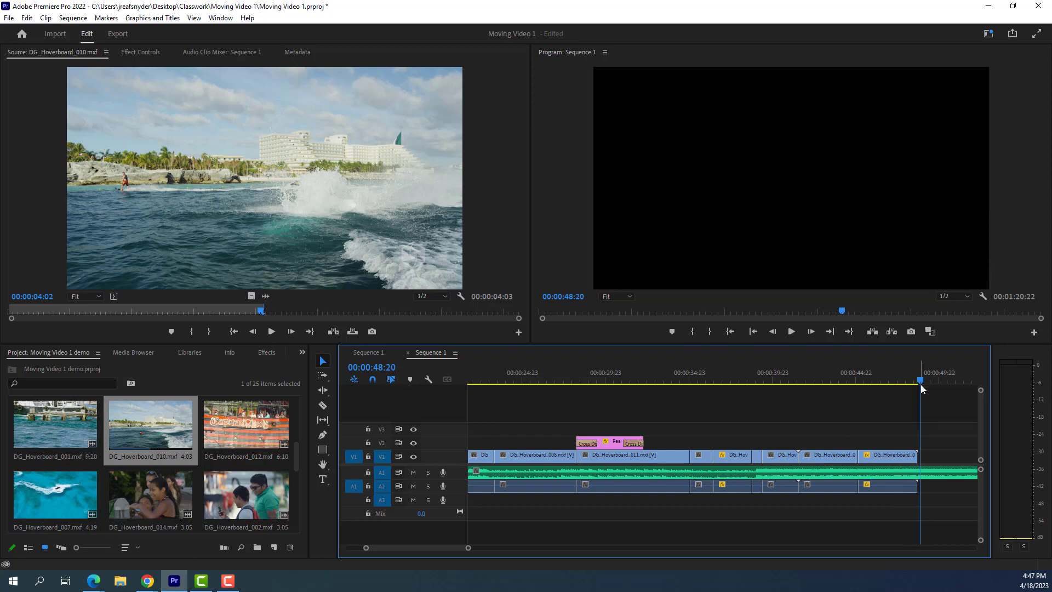
key("ctrl+v")
left_click_drag(692, 458, 685, 457)
left_click_drag(724, 379, 661, 383)
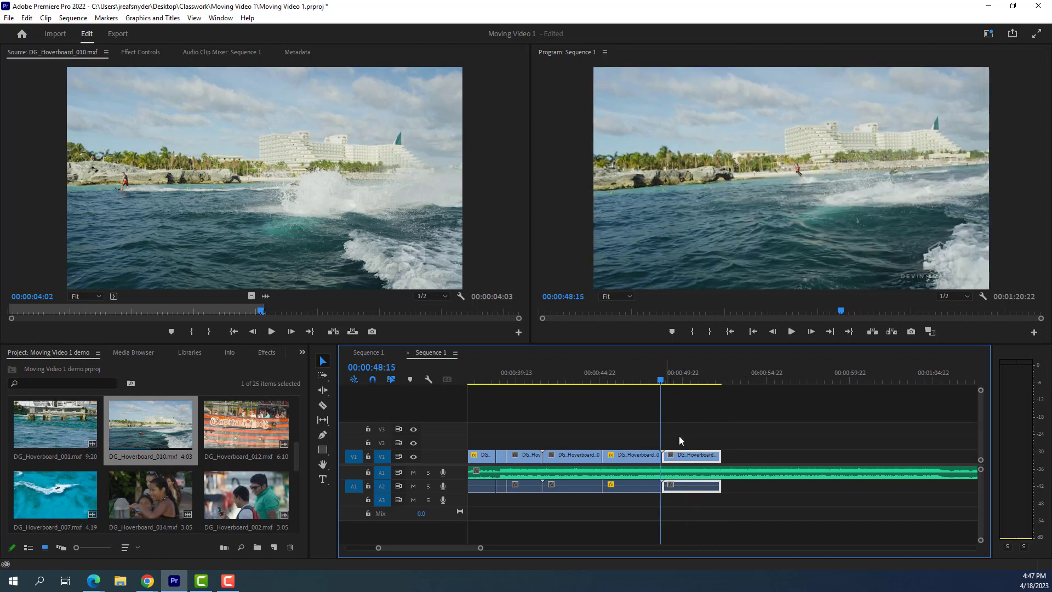
- Double the speed of the last DG_Hoverboard_010.mxf copy and play back all three versions from the start of the first
right_click(689, 457)
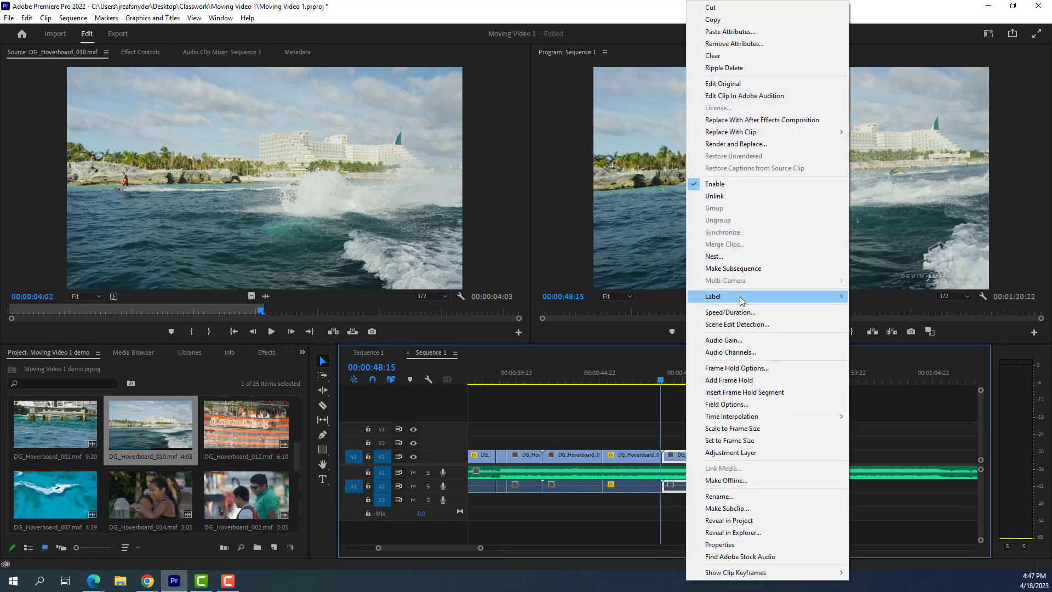
left_click(750, 316)
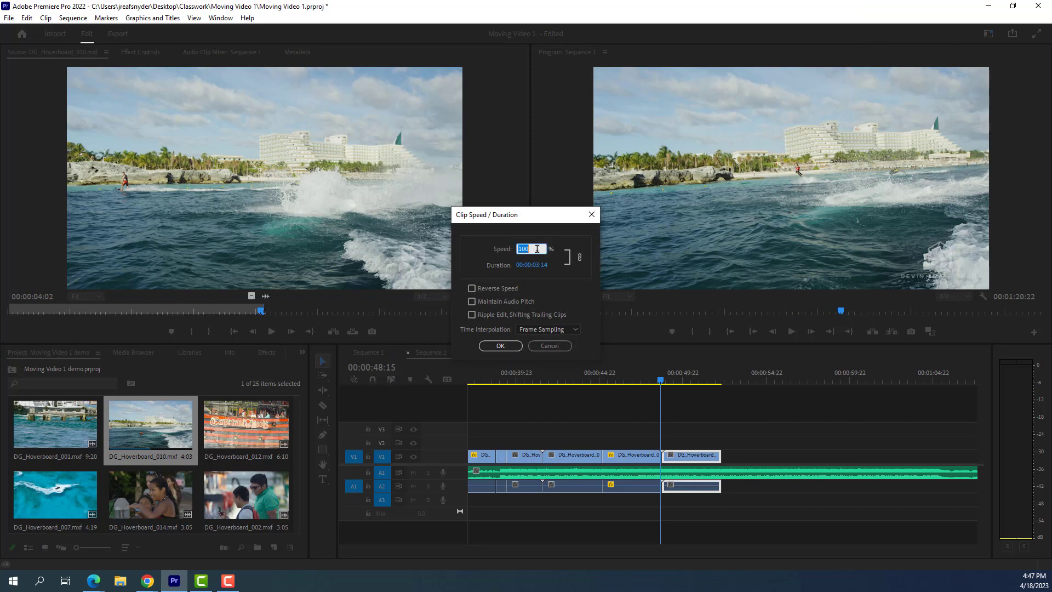
type("2")
left_click(501, 345)
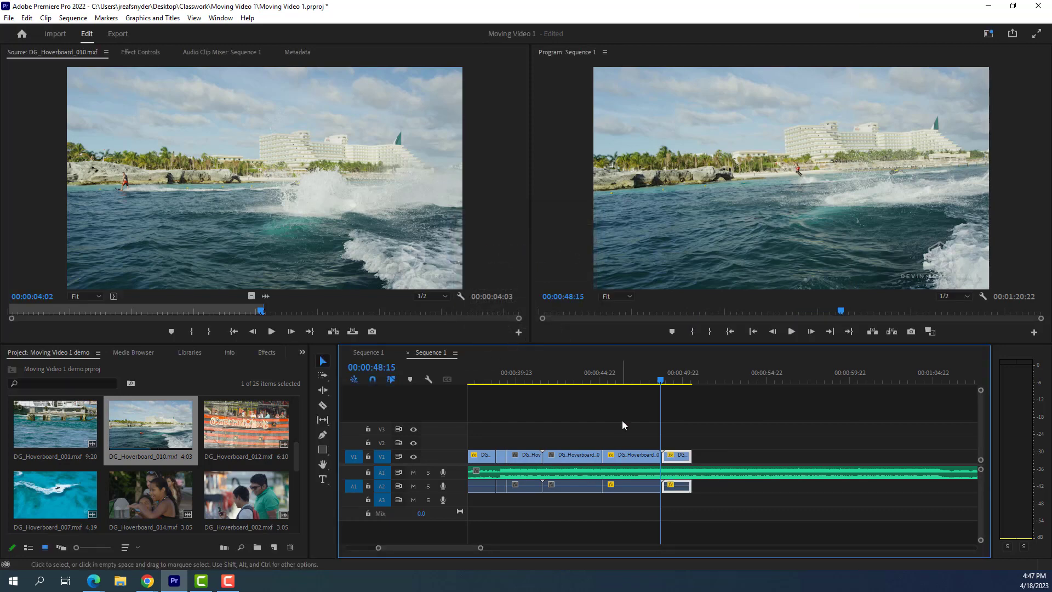
left_click_drag(661, 378, 541, 392)
key("space")
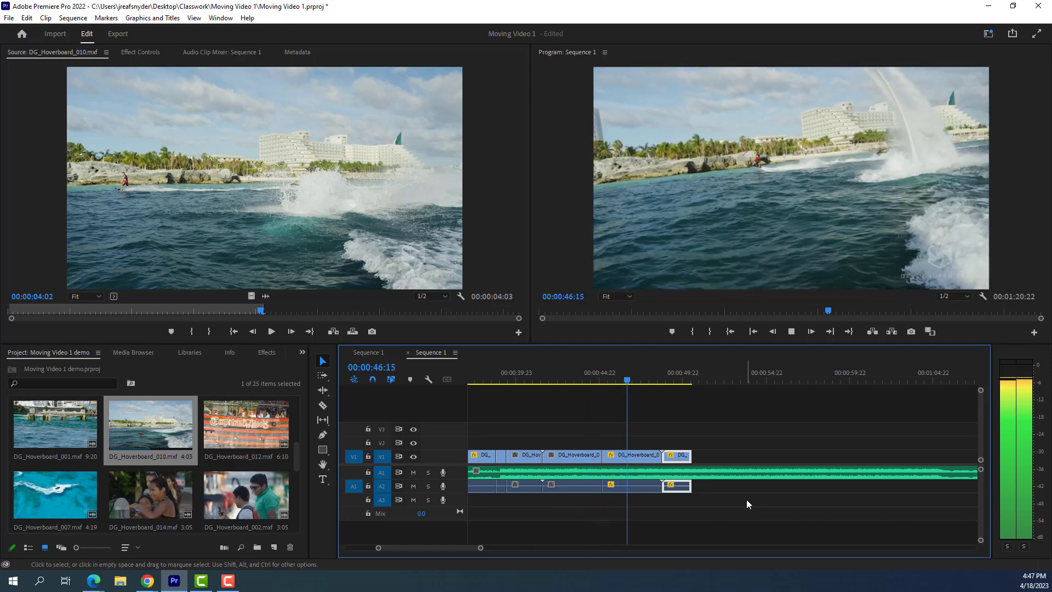
key("space")
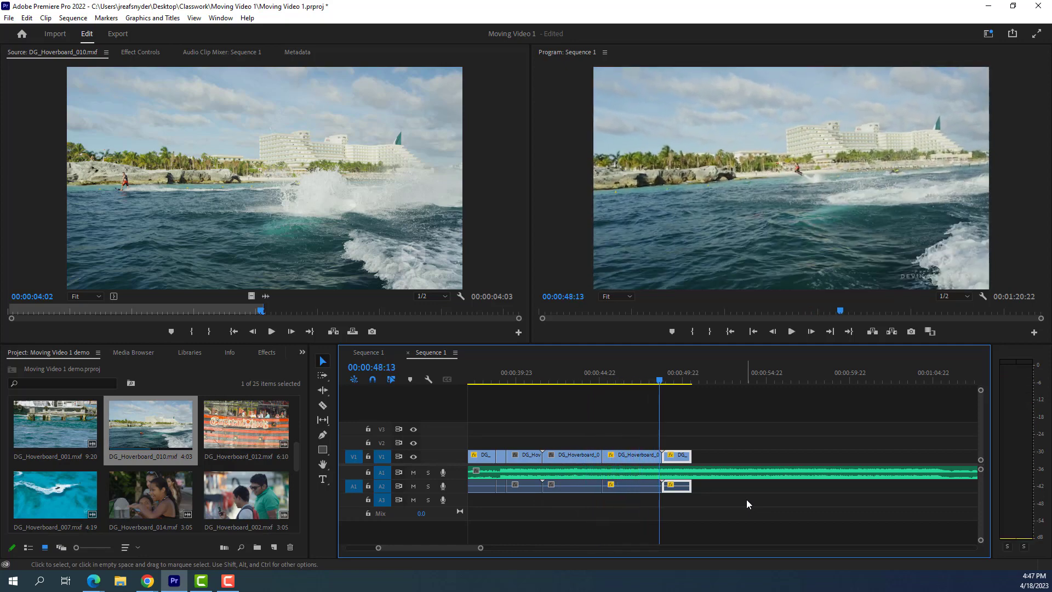
key("space")
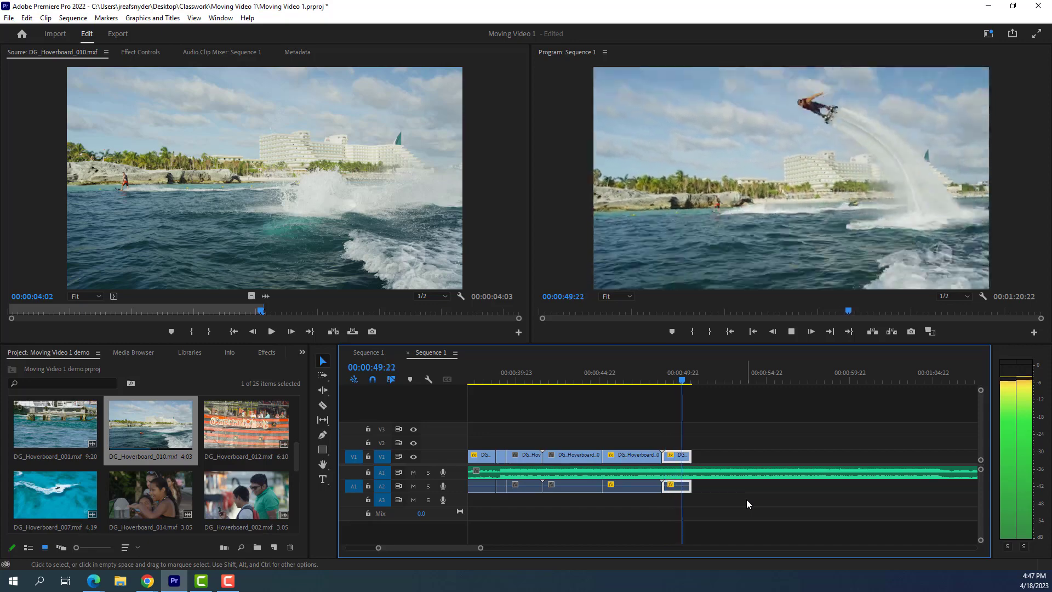
key("space")
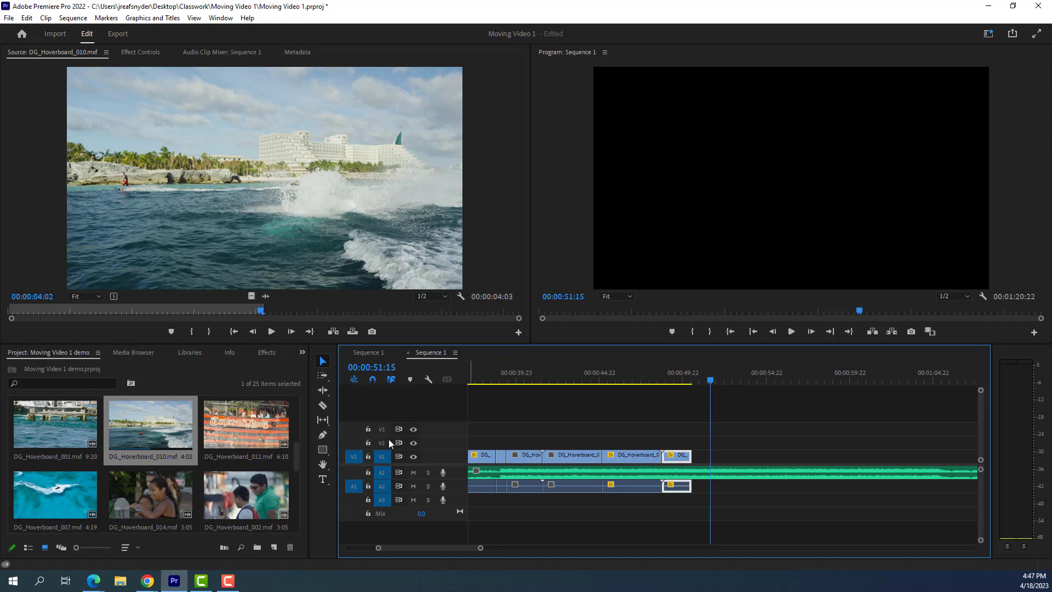
- Try to roll the cut between the reversed and the sped-up copy to an earlier time with the Rolling Edit tool
left_click(322, 392)
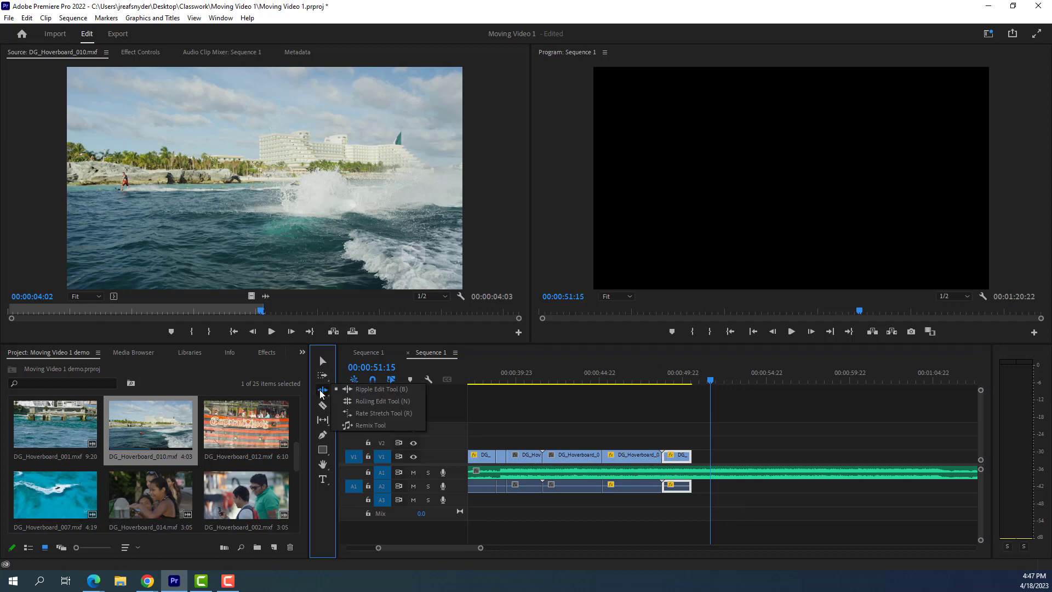
left_click(378, 401)
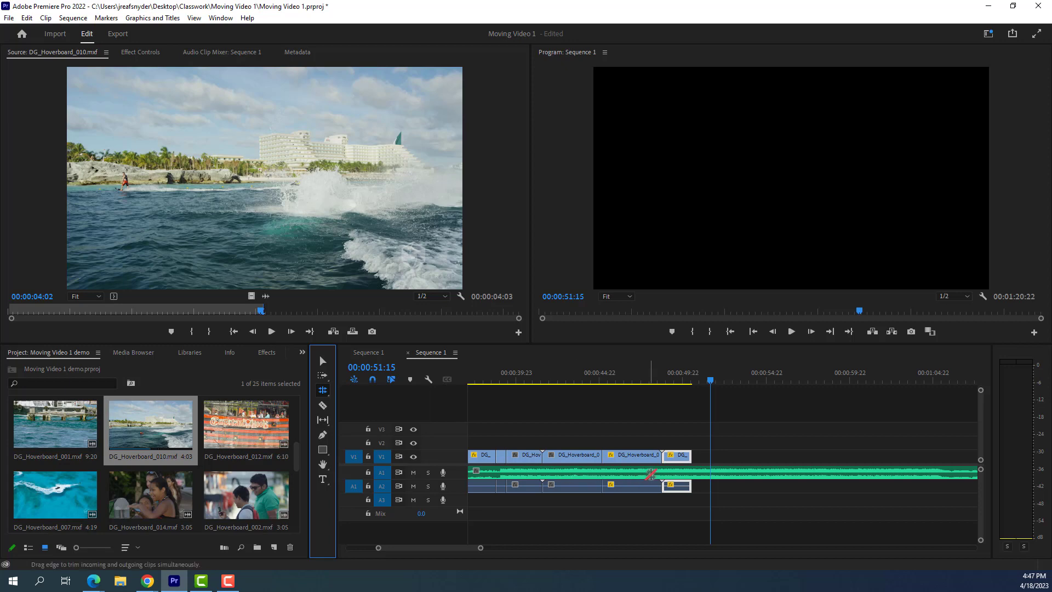
left_click_drag(663, 460, 630, 461)
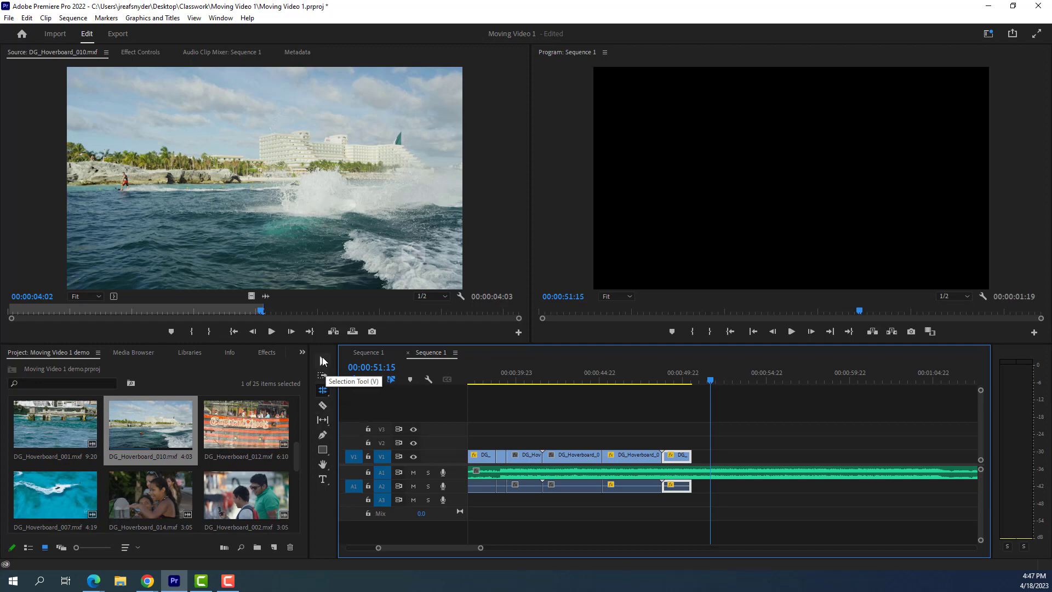
left_click(323, 365)
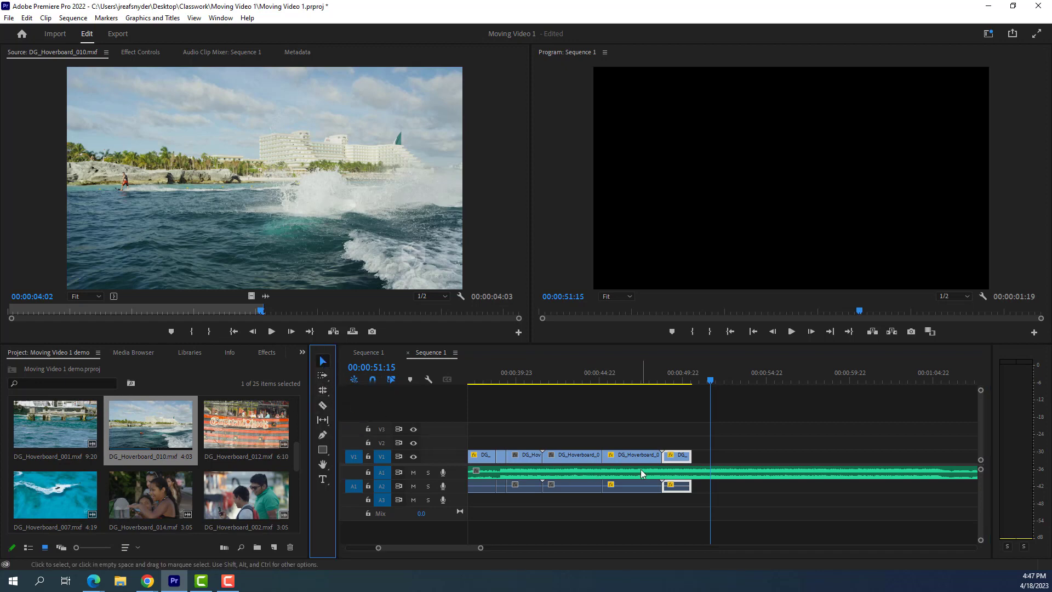
- Trim the end of the reversed copy to 00:00:48:09, ripple delete the gap before the sped-up copy and play back the result
left_click_drag(657, 458, 654, 458)
right_click(659, 460)
left_click(710, 463)
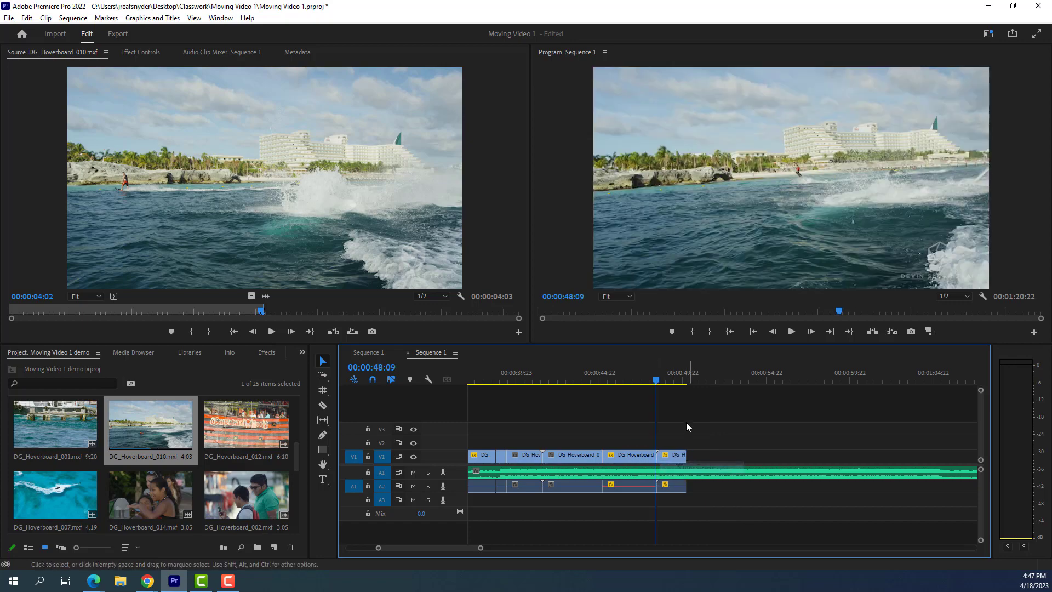
left_click_drag(656, 383, 585, 383)
left_click(795, 334)
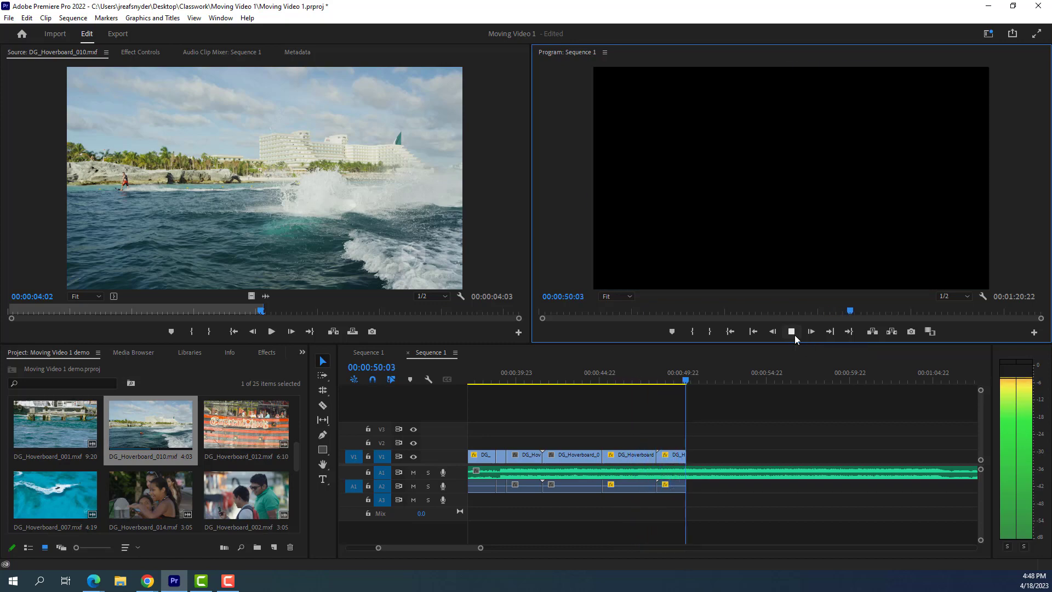
left_click(792, 332)
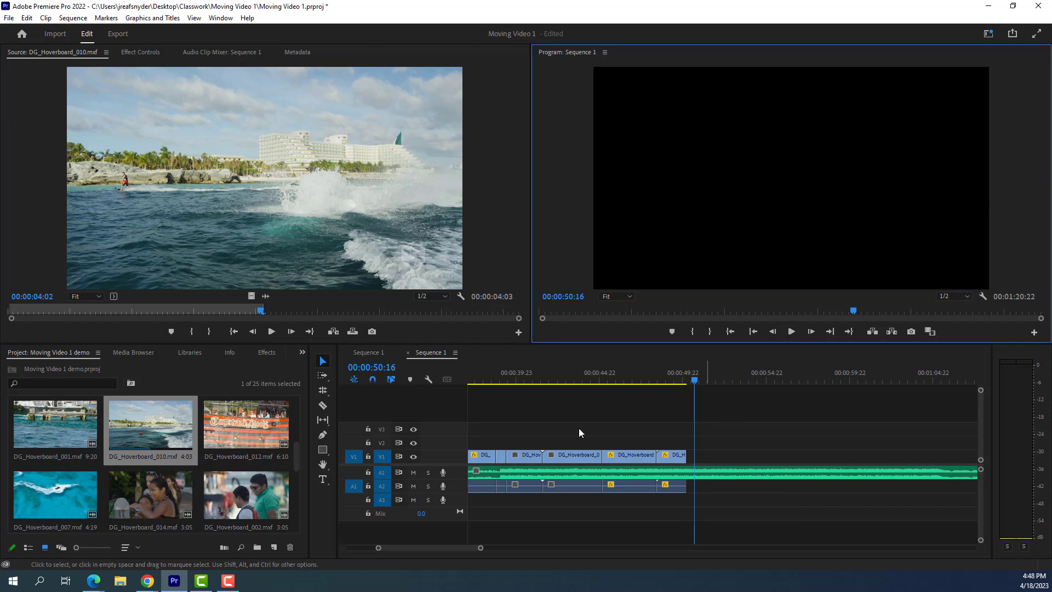
- Check the assignment page for the video effects Part 2 requires and return to the Premiere Pro project
left_click(988, 6)
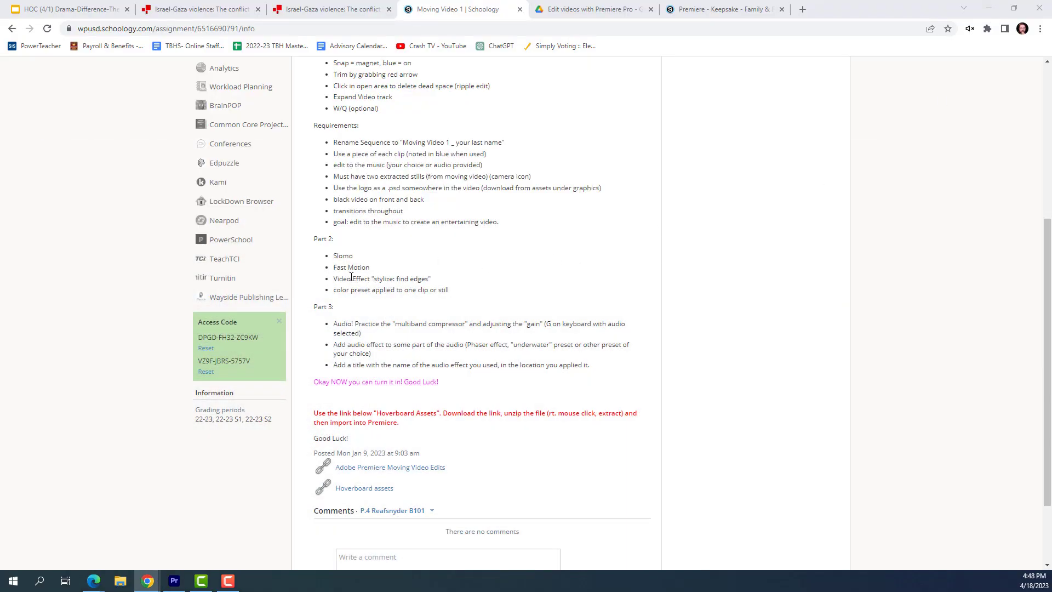
left_click(174, 580)
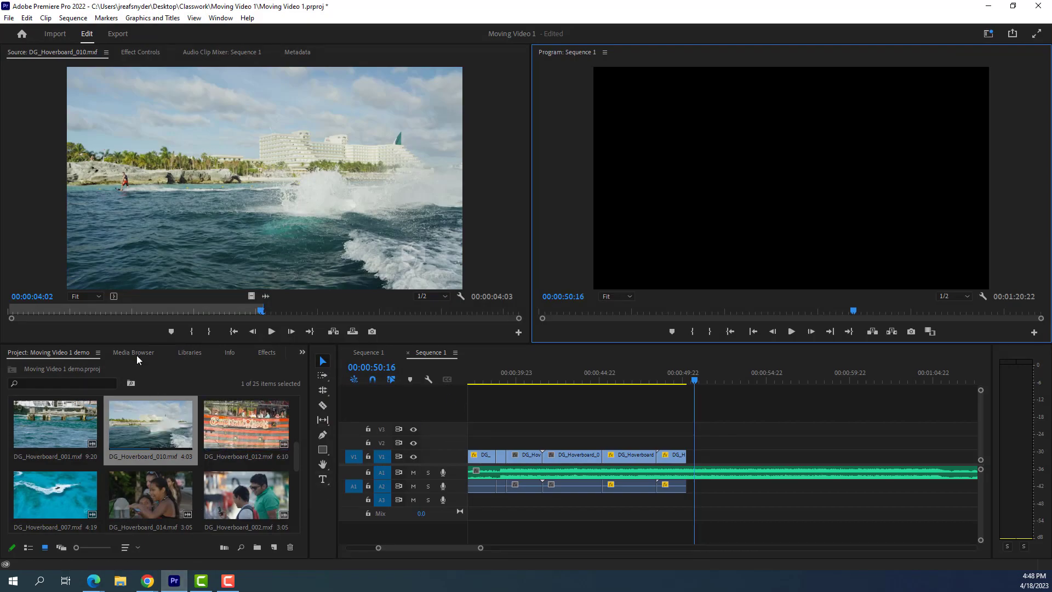
- Expand the Video Effects categories in the effects list and move the sequence playhead to 00:00:20:18
left_click(269, 353)
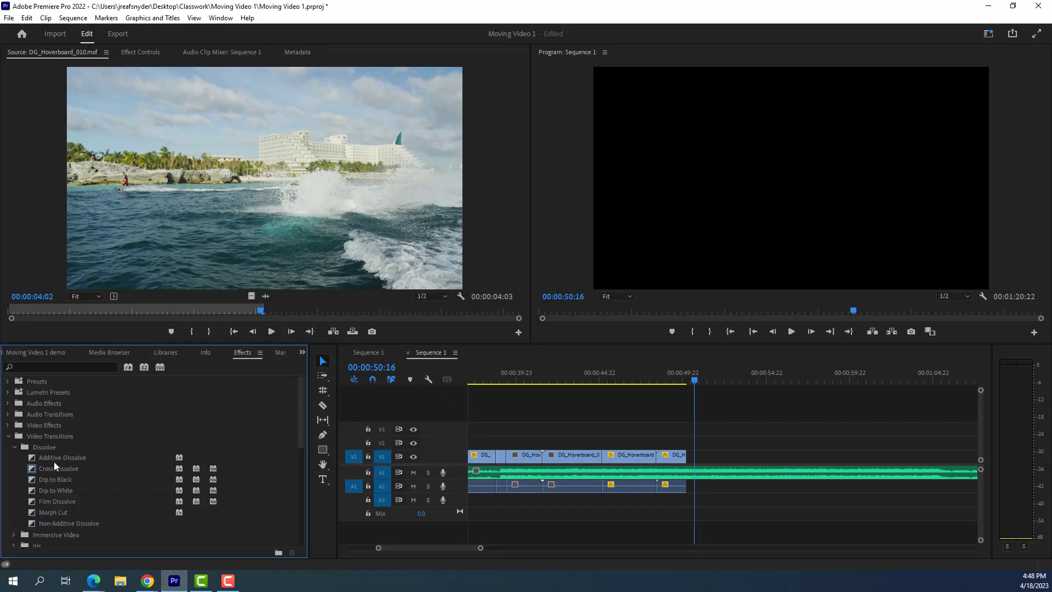
left_click(15, 447)
left_click(8, 436)
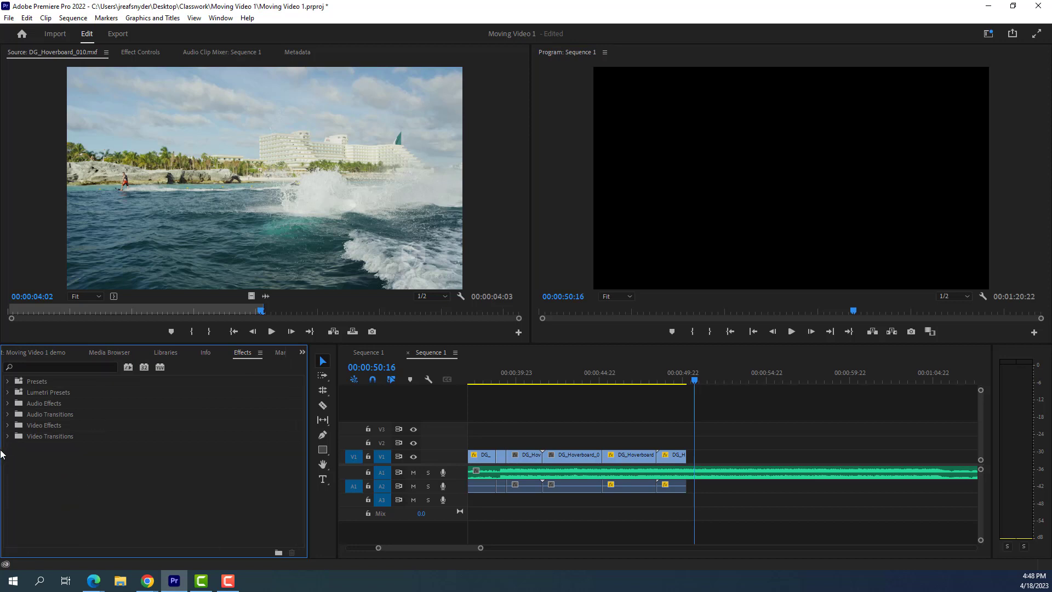
left_click(8, 426)
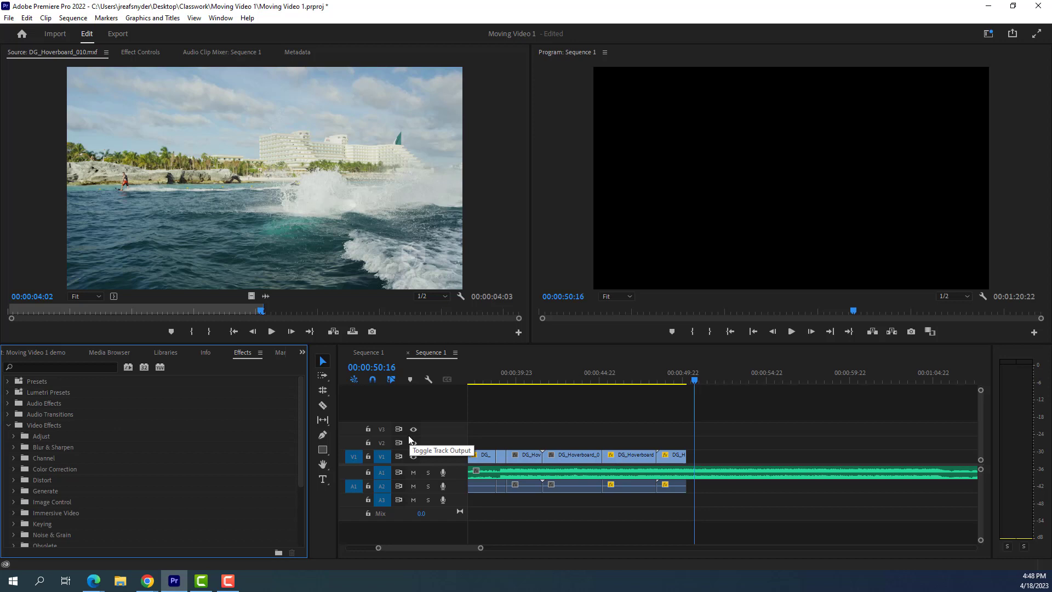
scroll(104, 482, "down", 7)
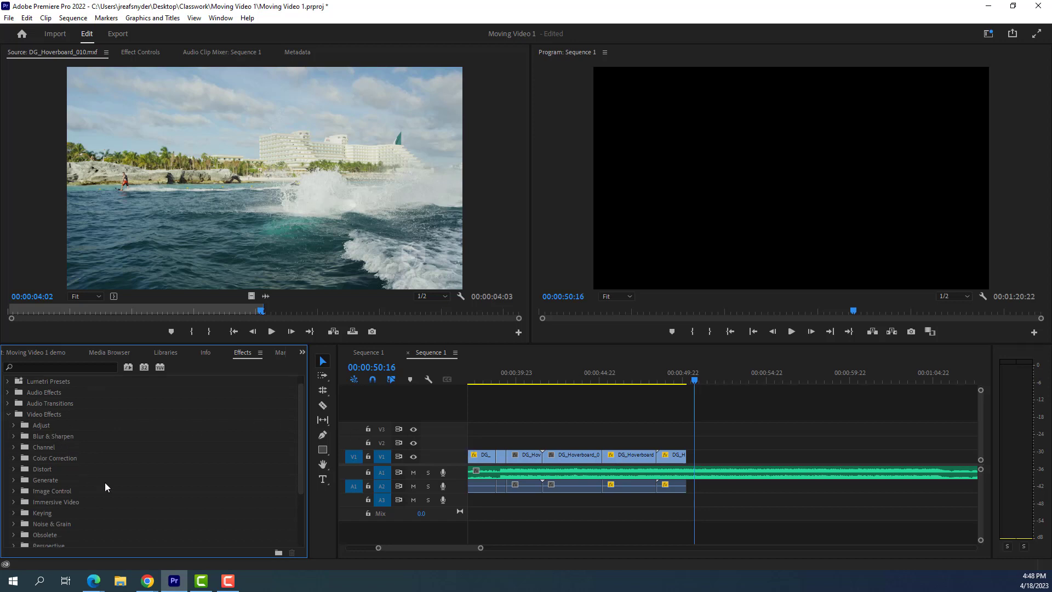
scroll(106, 486, "down", 1)
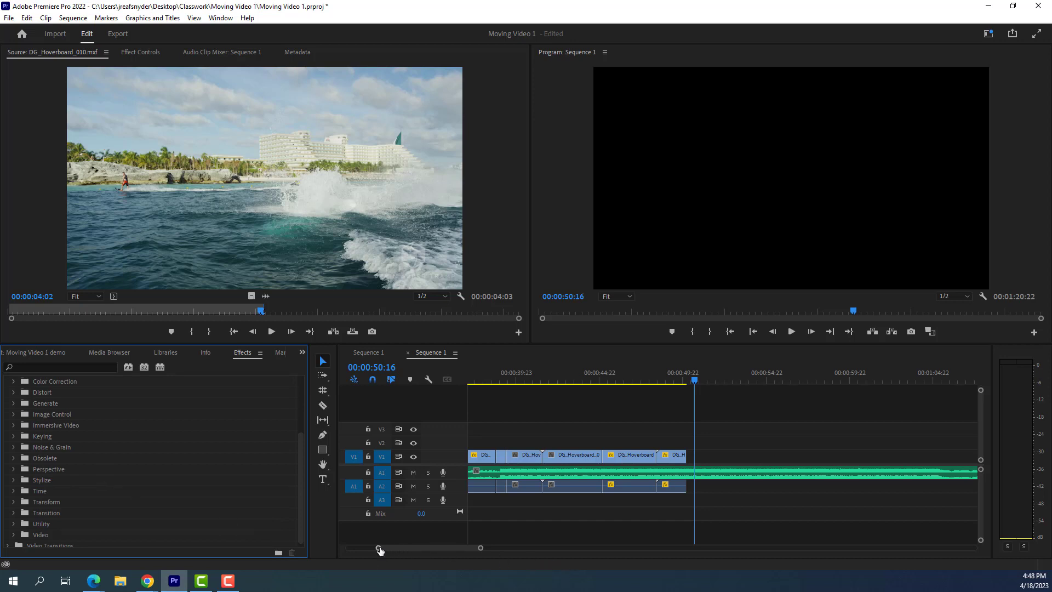
scroll(386, 548, "down", 3)
left_click_drag(400, 548, 382, 547)
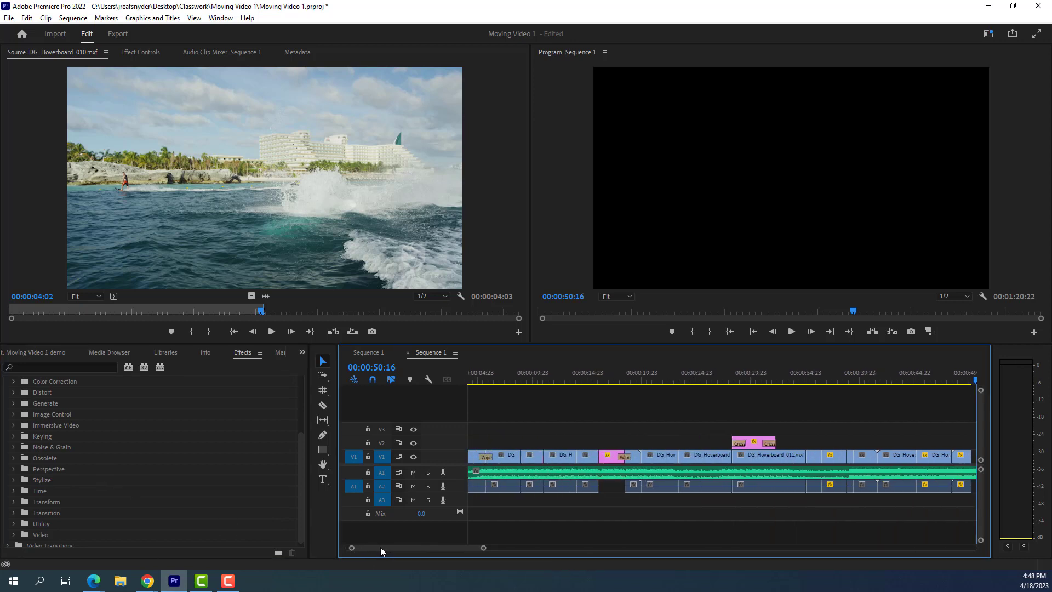
left_click_drag(662, 385, 652, 379)
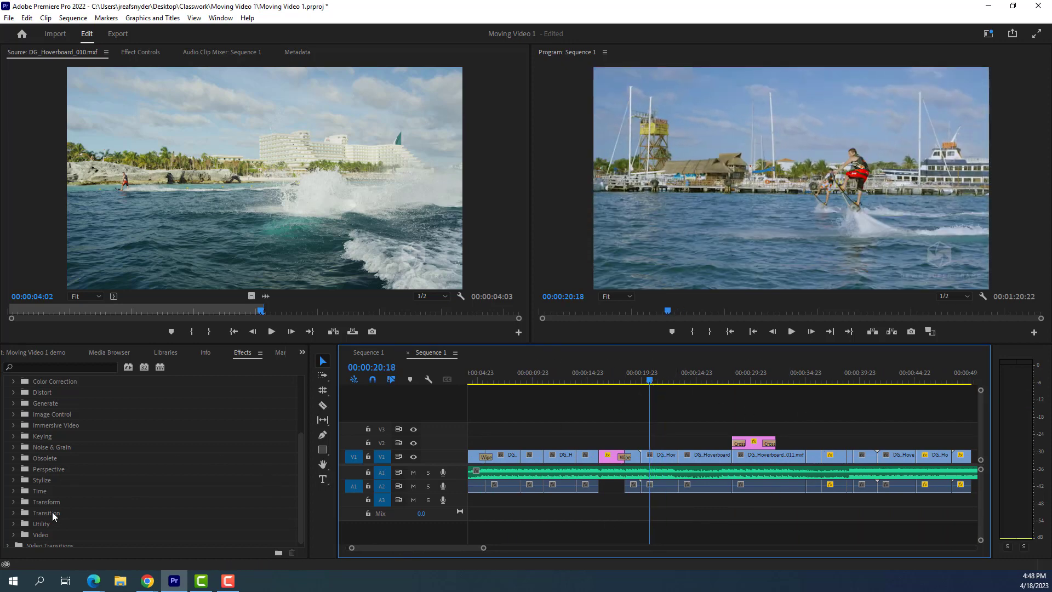
- Search the effects for "black and" and clear the search
left_click(70, 366)
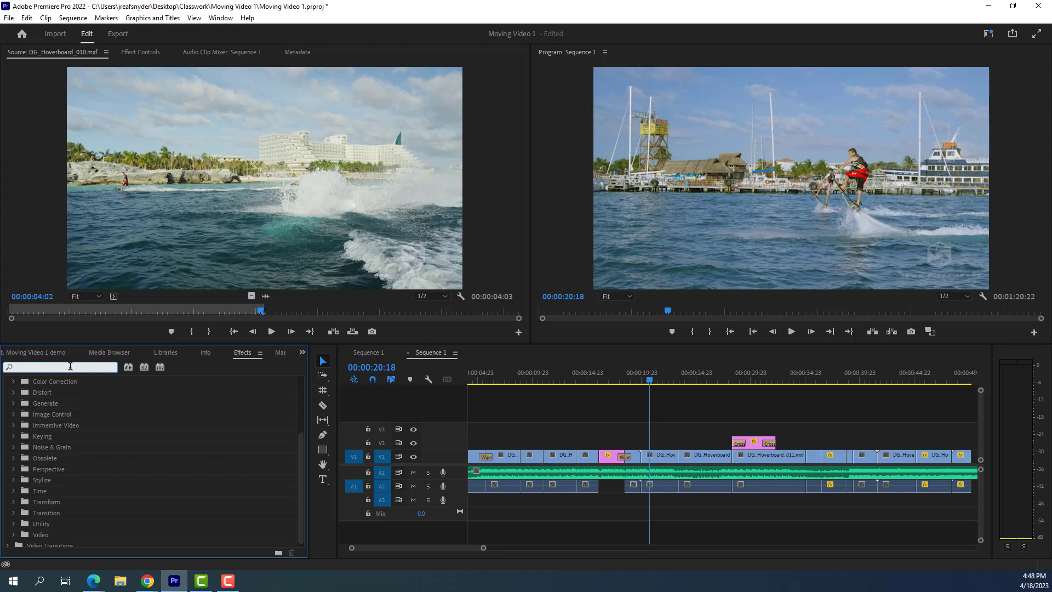
type("black a")
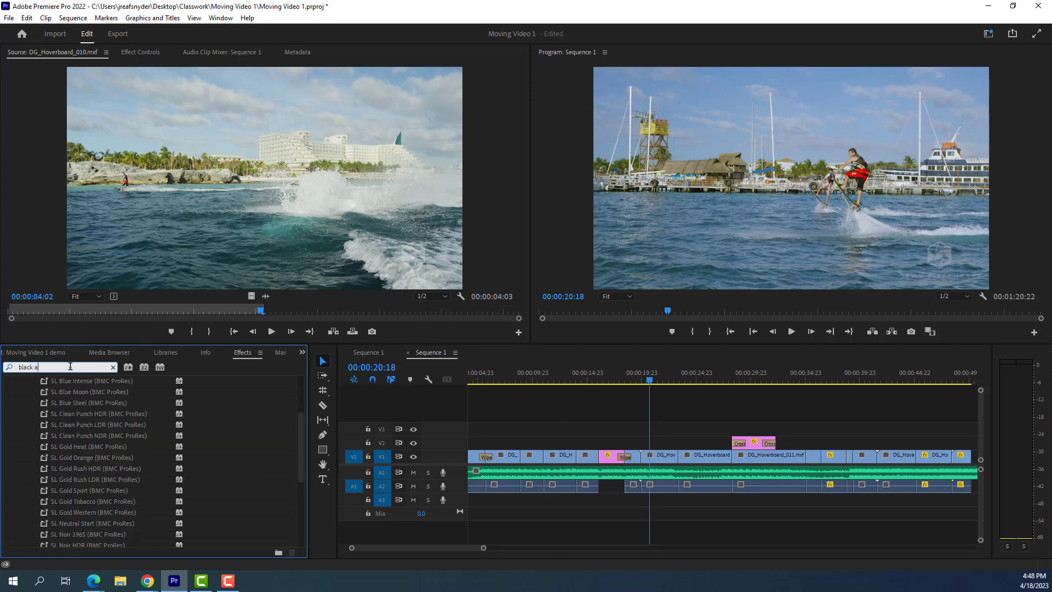
type("nd")
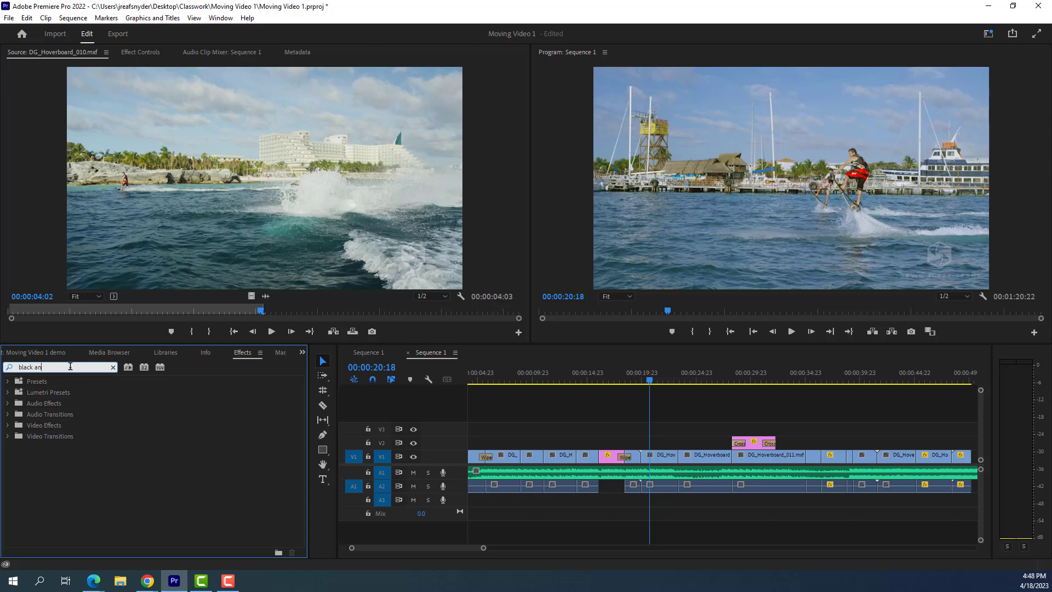
key("BackSpace")
key("BackSpace")
key("BackSpace")
key("BackSpace")
key("BackSpace")
key("BackSpace")
key("BackSpace")
key("BackSpace")
- Look through the Video Effects categories, including Color Correction, Stylize and Video, for a black-and-white effect
left_click(8, 426)
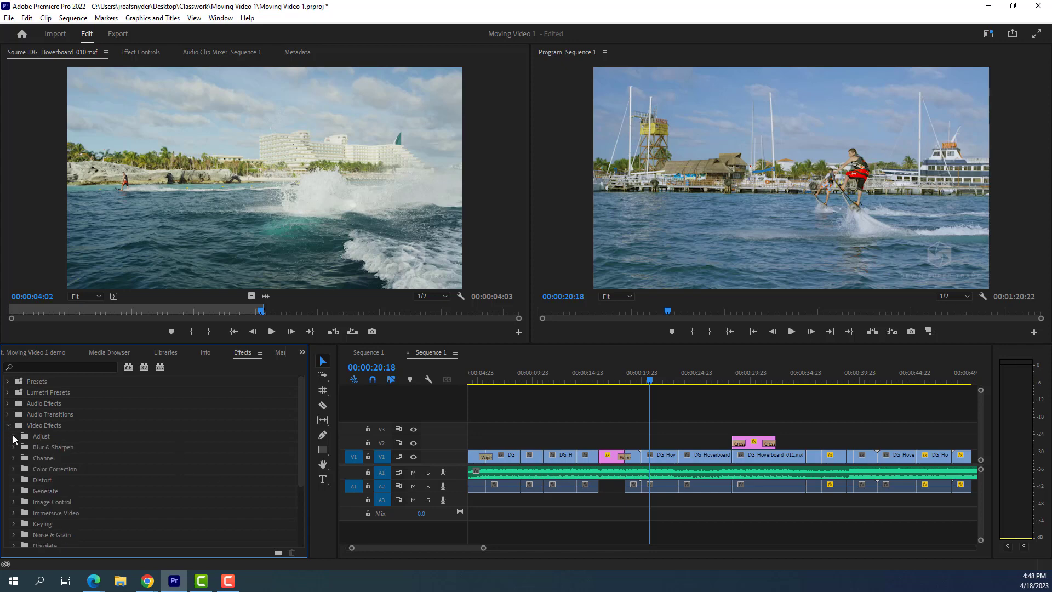
left_click(14, 469)
left_click(13, 470)
scroll(14, 470, "down", 1)
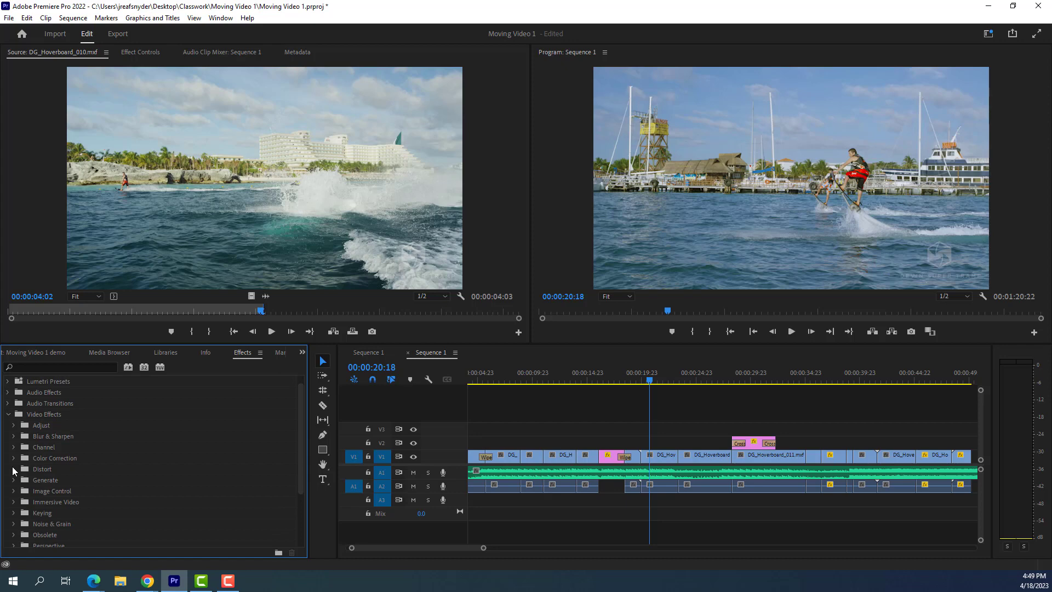
left_click(15, 481)
left_click(14, 480)
scroll(15, 481, "down", 2)
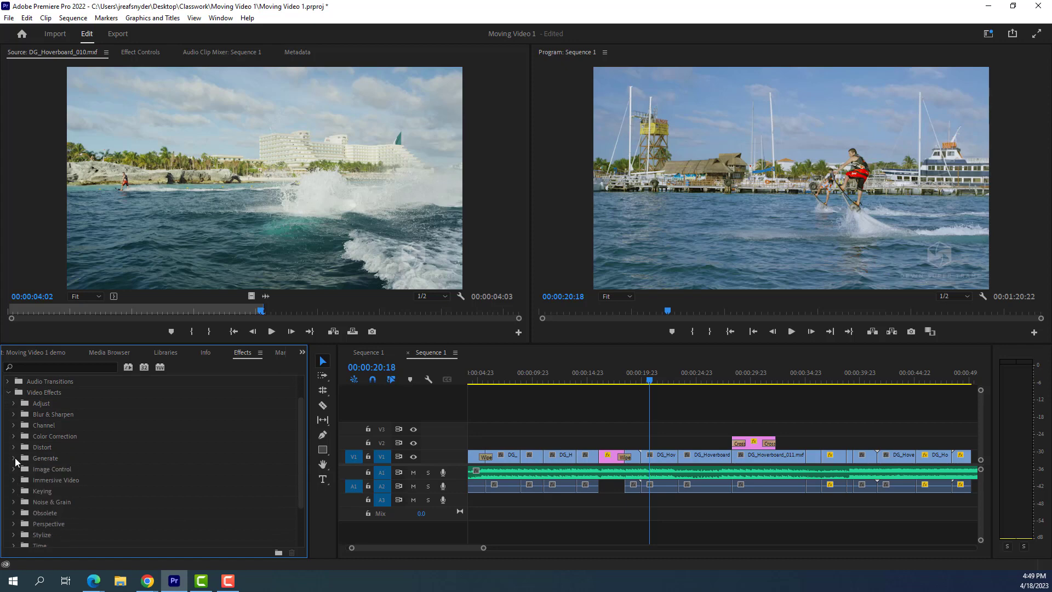
scroll(15, 490, "down", 2)
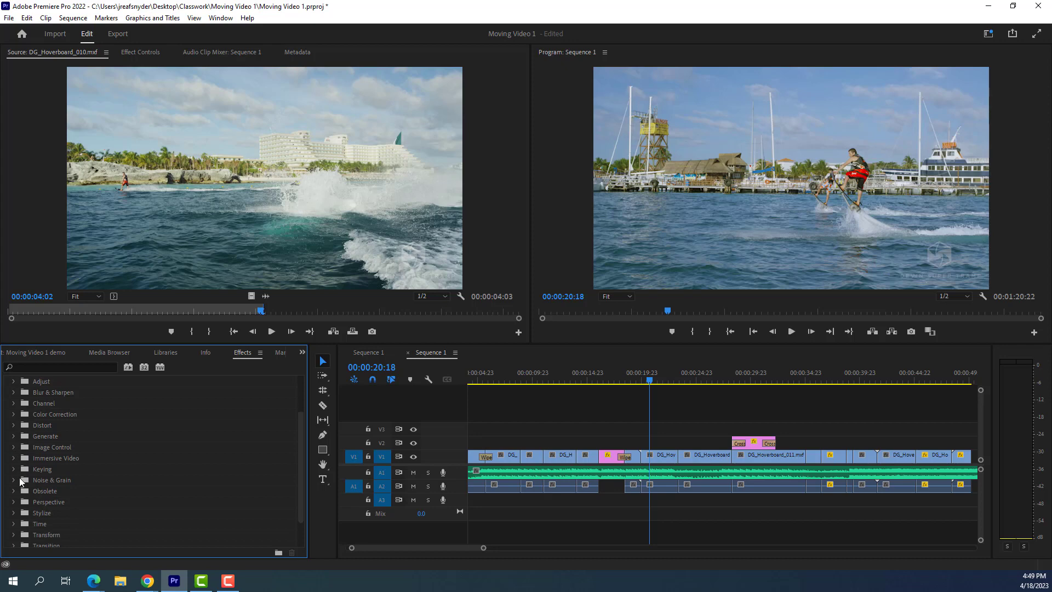
scroll(21, 509, "down", 1)
left_click(17, 499)
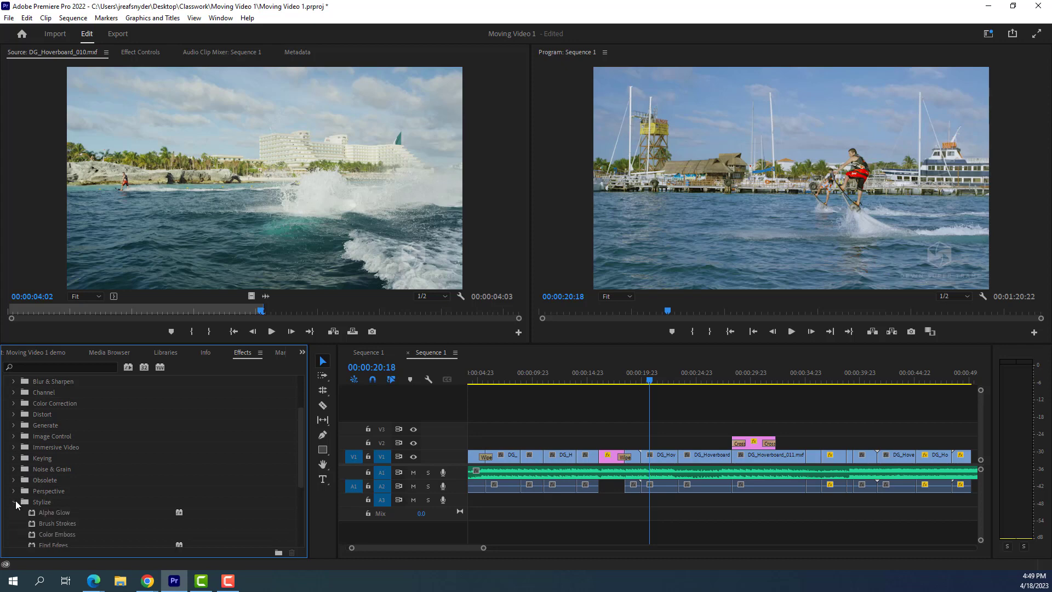
scroll(16, 503, "down", 6)
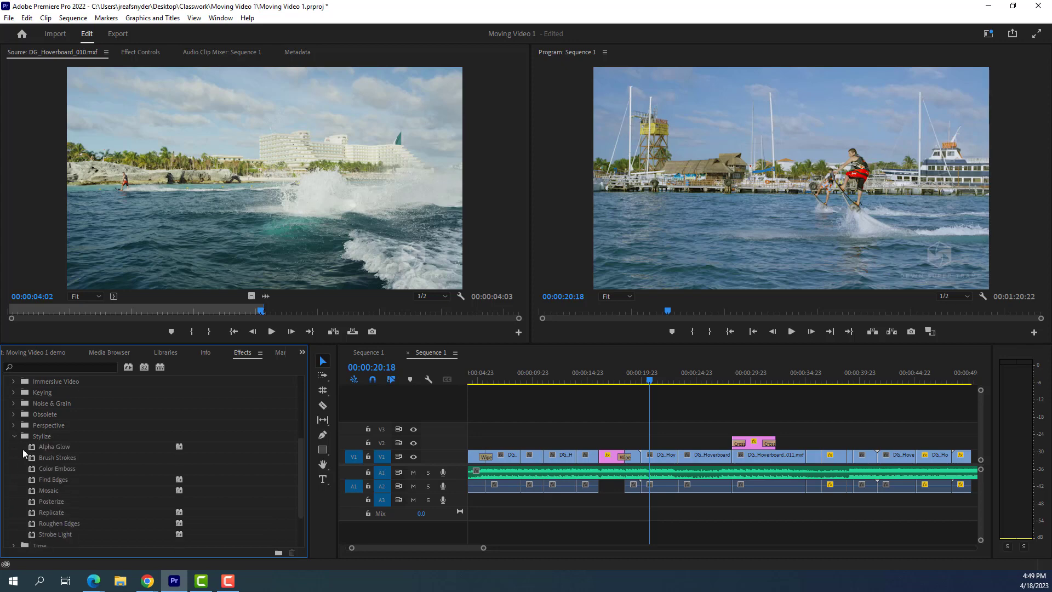
left_click(15, 436)
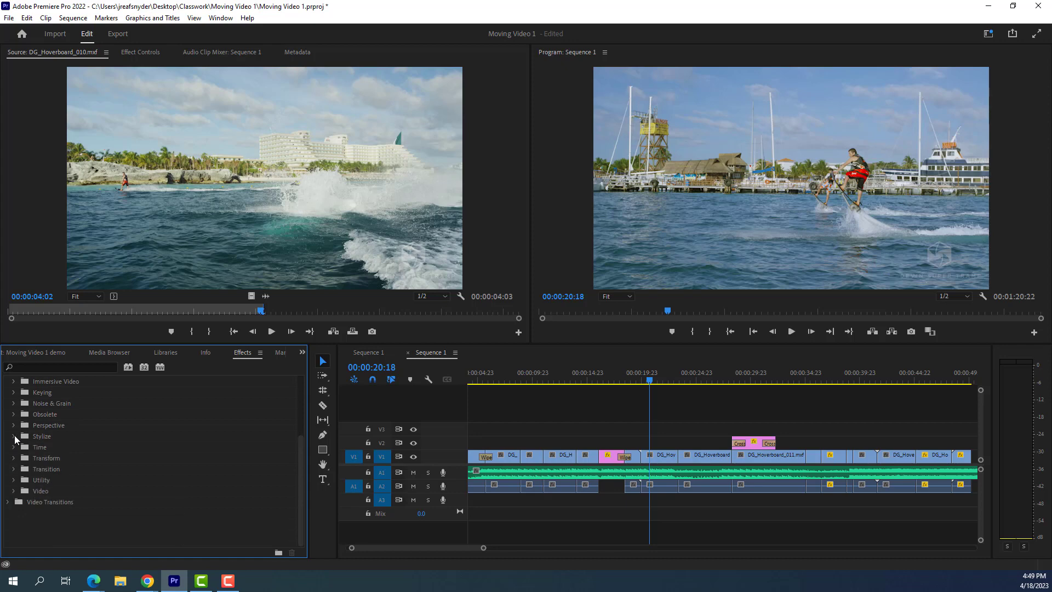
left_click(14, 492)
left_click(15, 491)
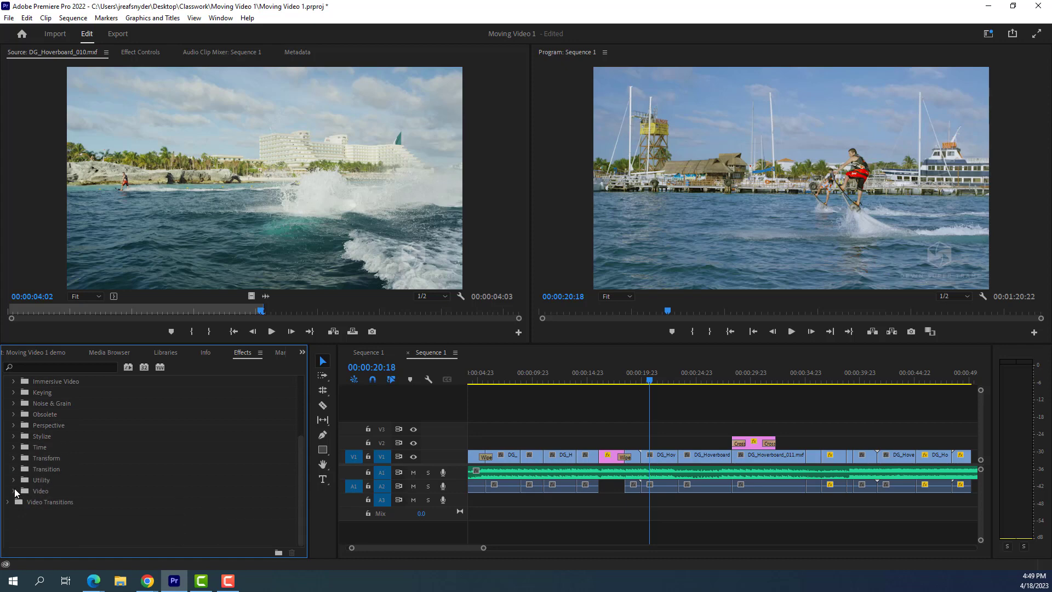
- Search the effects for "black and white" and for "white" to locate the Black & White effect's category, and clear the search
left_click(53, 365)
type("blac")
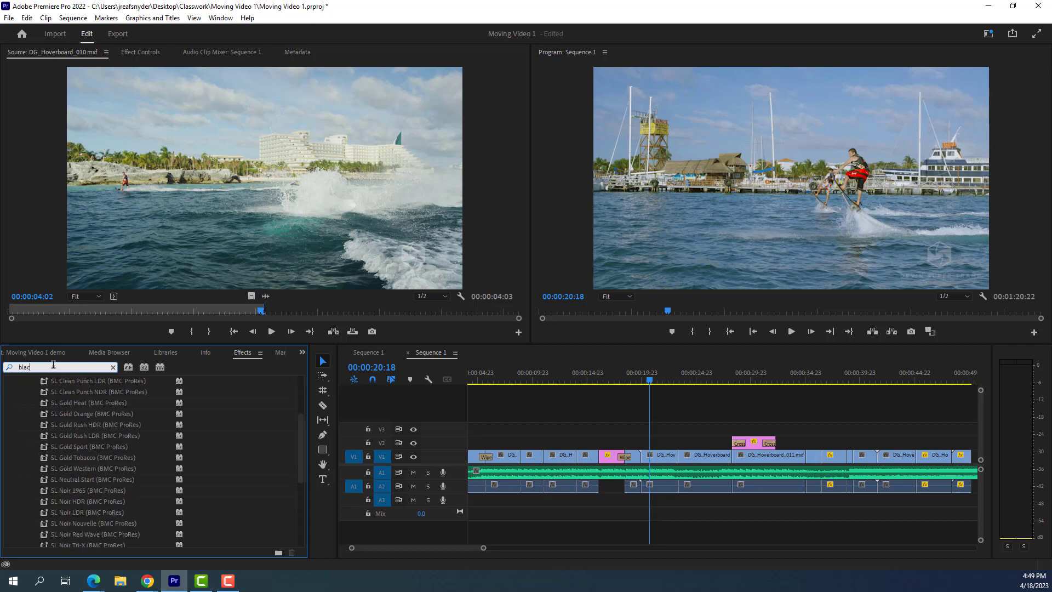
type("k and whit")
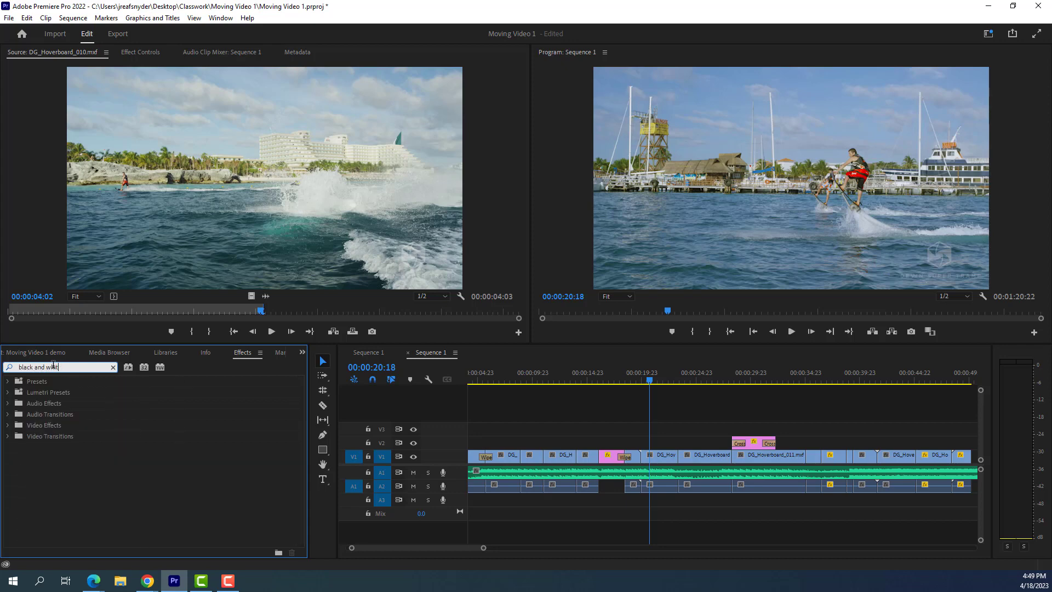
key("BackSpace")
key("BackSpace")
key("BackSpace")
key("BackSpace")
key("BackSpace")
key("BackSpace")
key("BackSpace")
key("BackSpace")
key("BackSpace")
key("BackSpace")
key("BackSpace")
key("BackSpace")
key("BackSpace")
key("BackSpace")
type("white")
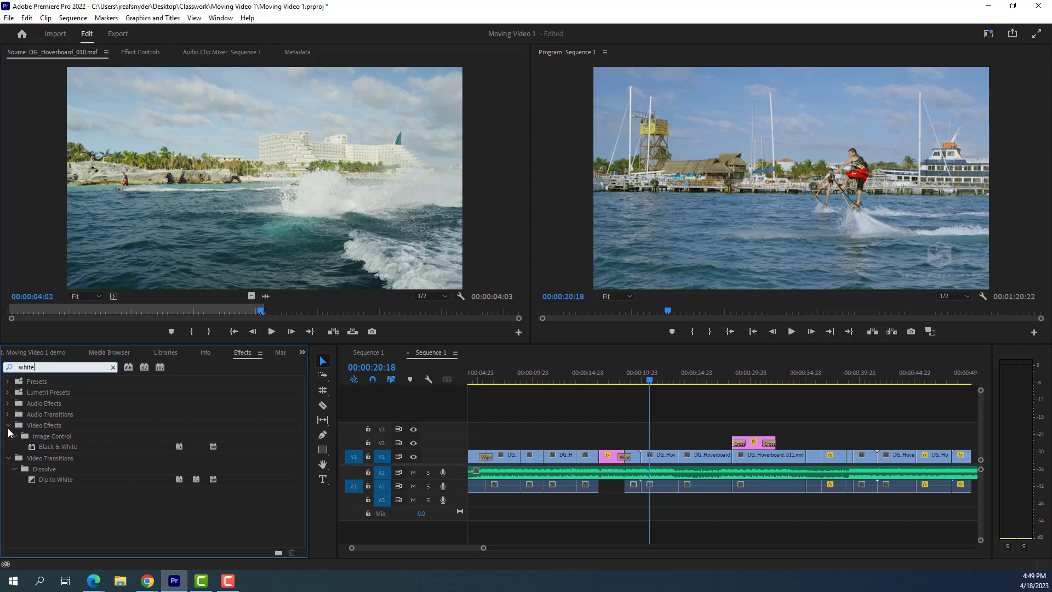
left_click(114, 367)
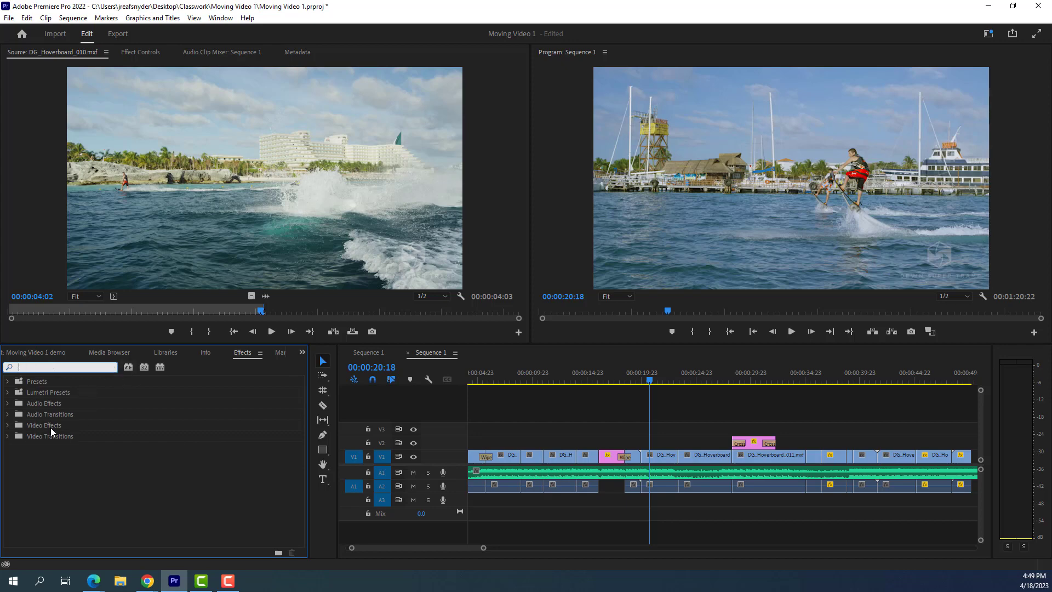
- Try the Black & White effect from Image Control on the DG_Hoverboard_005.mxf clip on V1
left_click(8, 426)
left_click(24, 502)
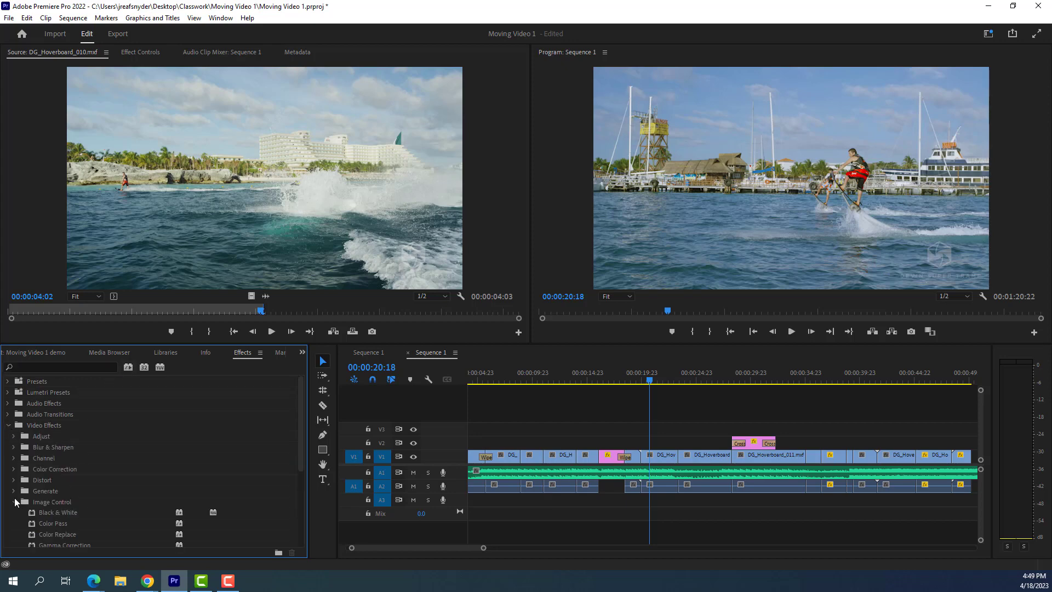
scroll(25, 502, "down", 1)
left_click_drag(51, 482, 655, 455)
left_click_drag(648, 383, 682, 384)
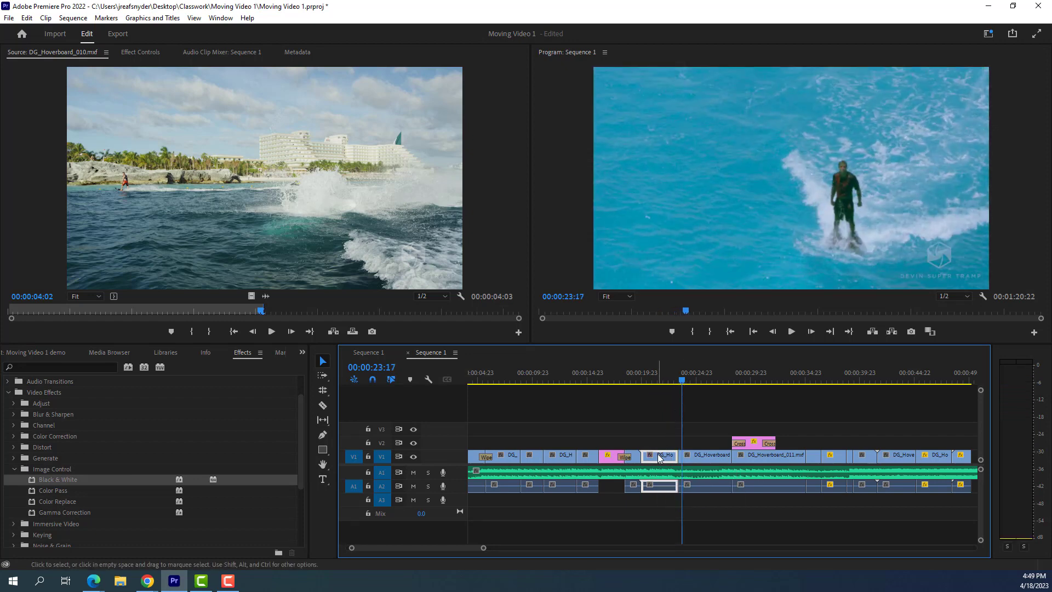
- Move the playhead to 00:00:21:14 and apply the Stylize effect Find Edges to the DG_Hoverboard_005.mxf clip on V1
left_click(660, 381)
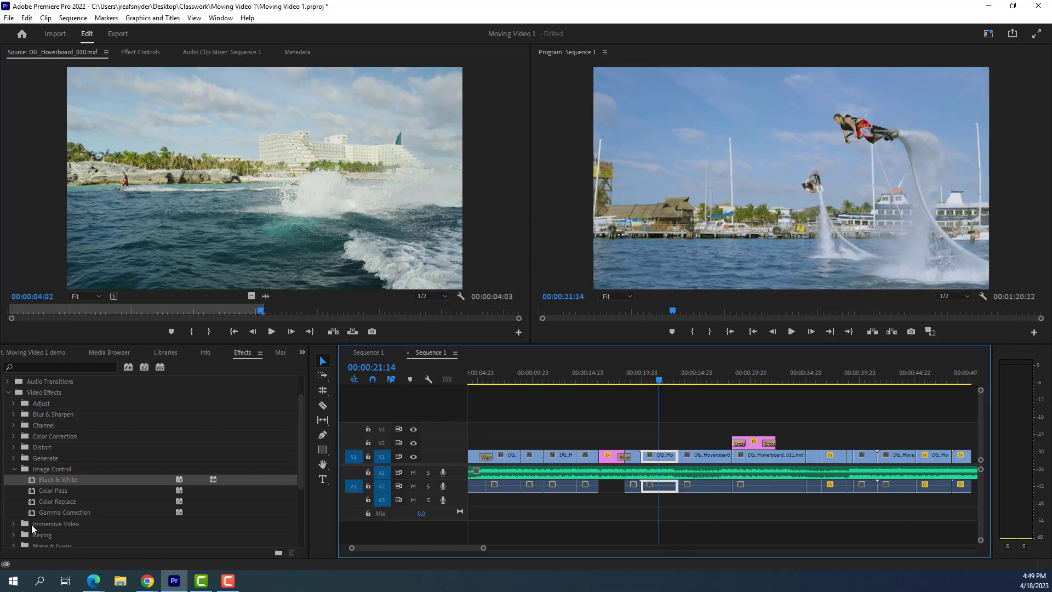
scroll(22, 501, "down", 3)
scroll(22, 505, "down", 3)
left_click(15, 502)
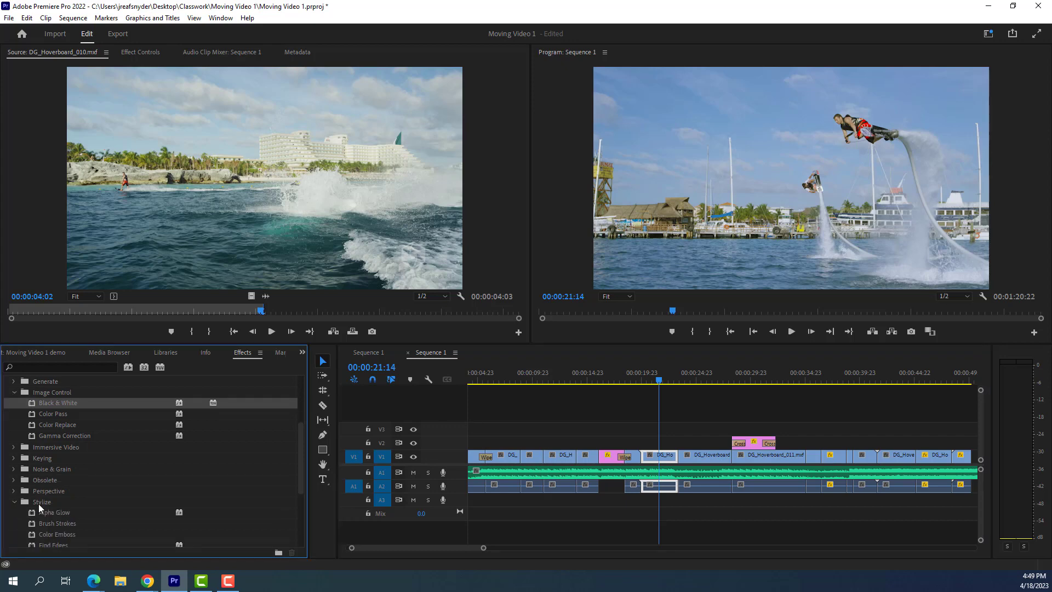
scroll(37, 503, "down", 6)
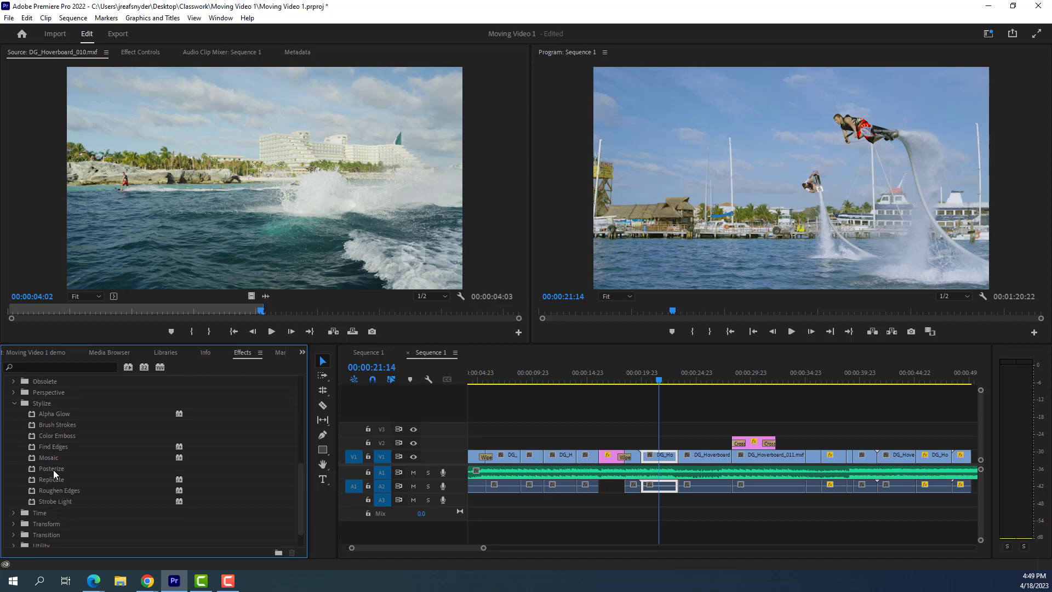
left_click_drag(47, 446, 662, 456)
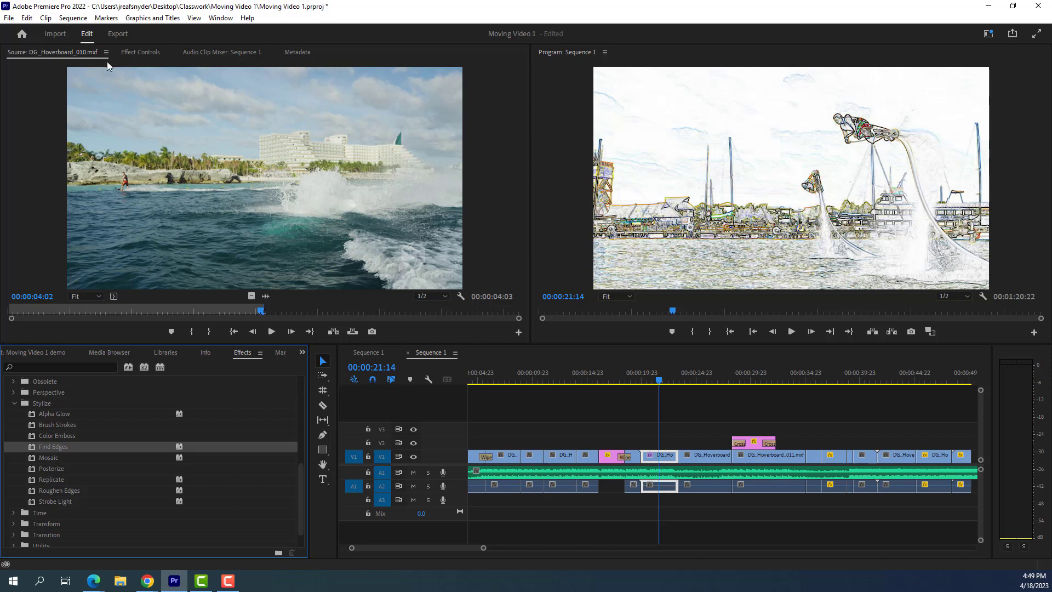
- Set Blend With Original to 100% for the Find Edges effect on the DG_Hoverboard_005.mxf clip
left_click(141, 52)
scroll(100, 271, "down", 2)
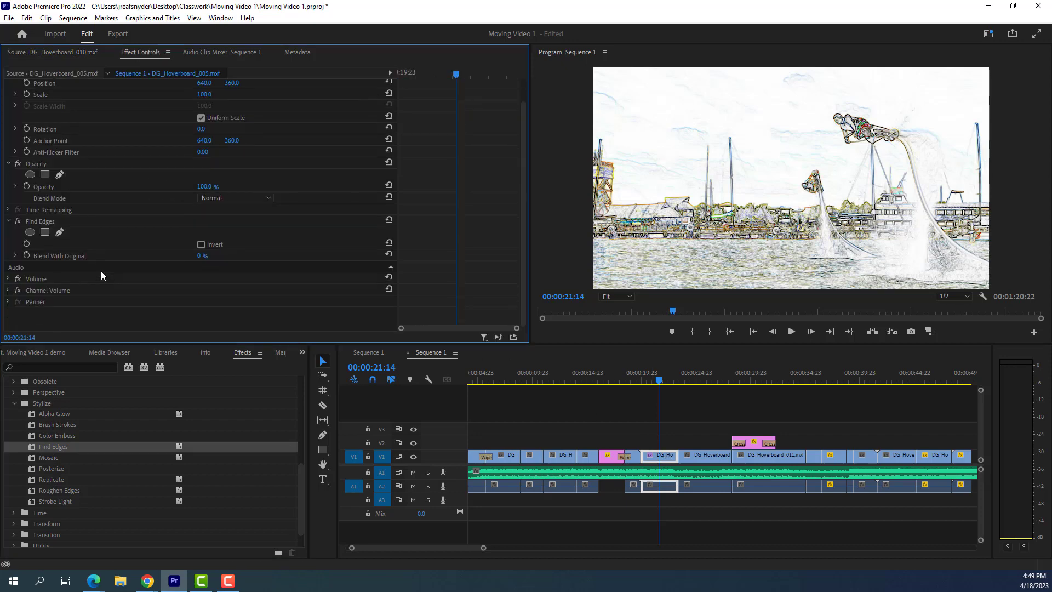
scroll(102, 277, "up", 2)
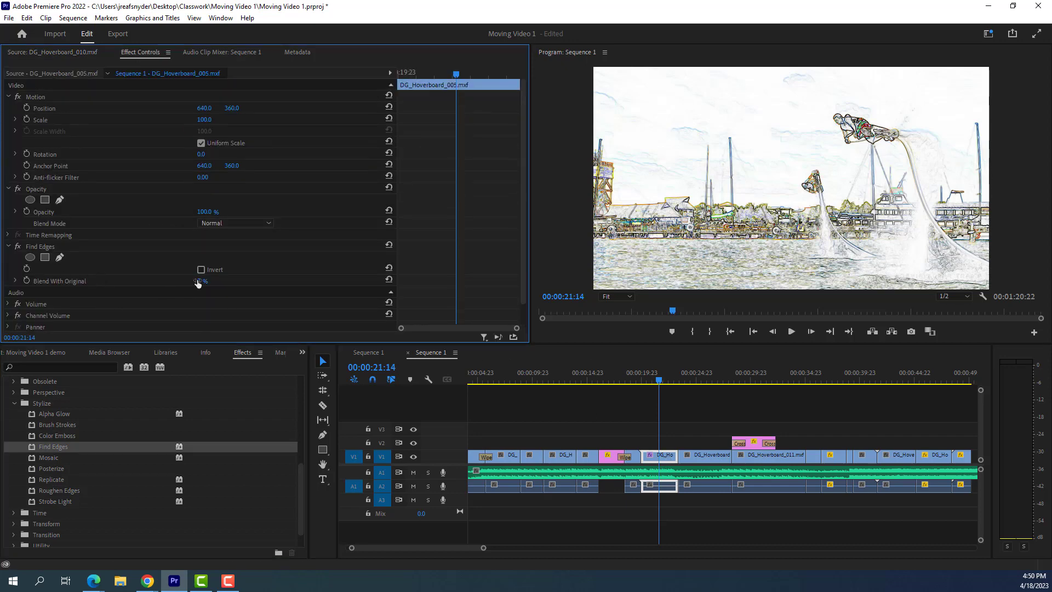
mouse_move(200, 283)
left_mouse_down()
mouse_move(254, 282)
mouse_move(200, 282)
left_mouse_up()
left_click_drag(200, 282, 255, 281)
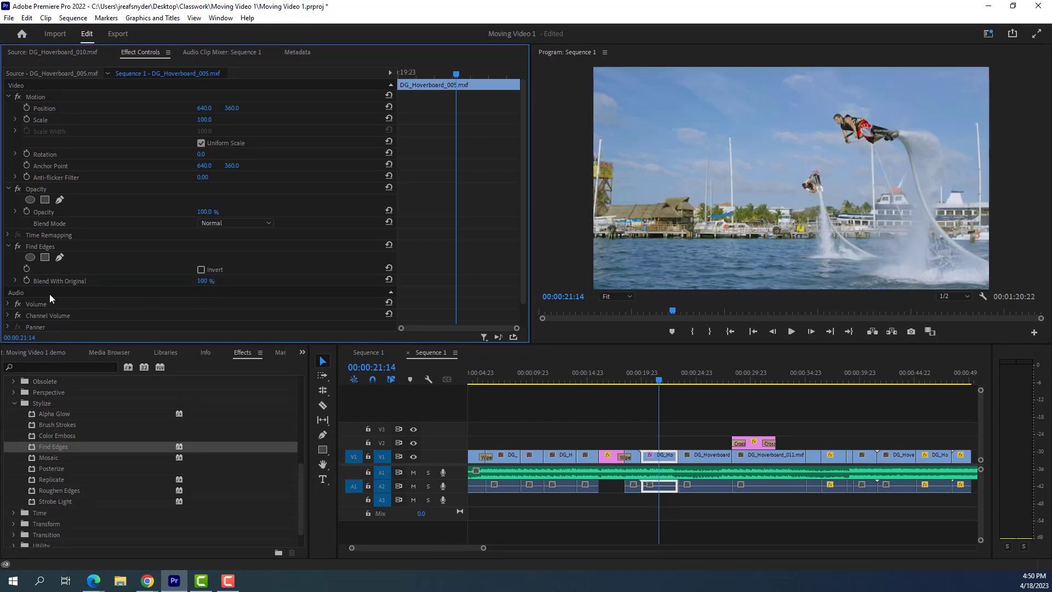
- Enable keyframing for Find Edges' Blend With Original and move its keyframe to the start of the clip
left_click(26, 280)
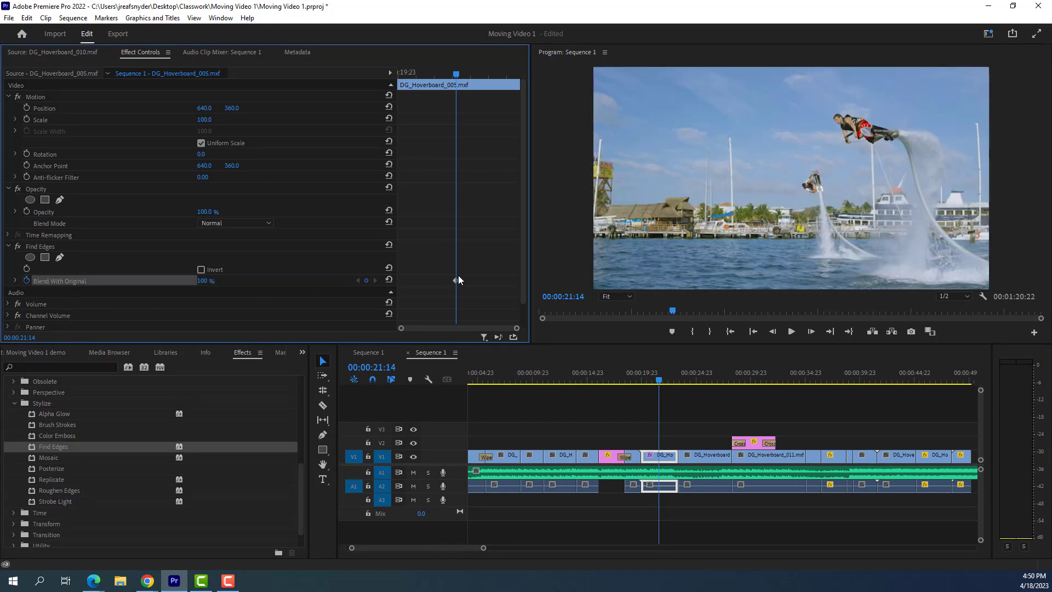
left_click_drag(456, 281, 380, 279)
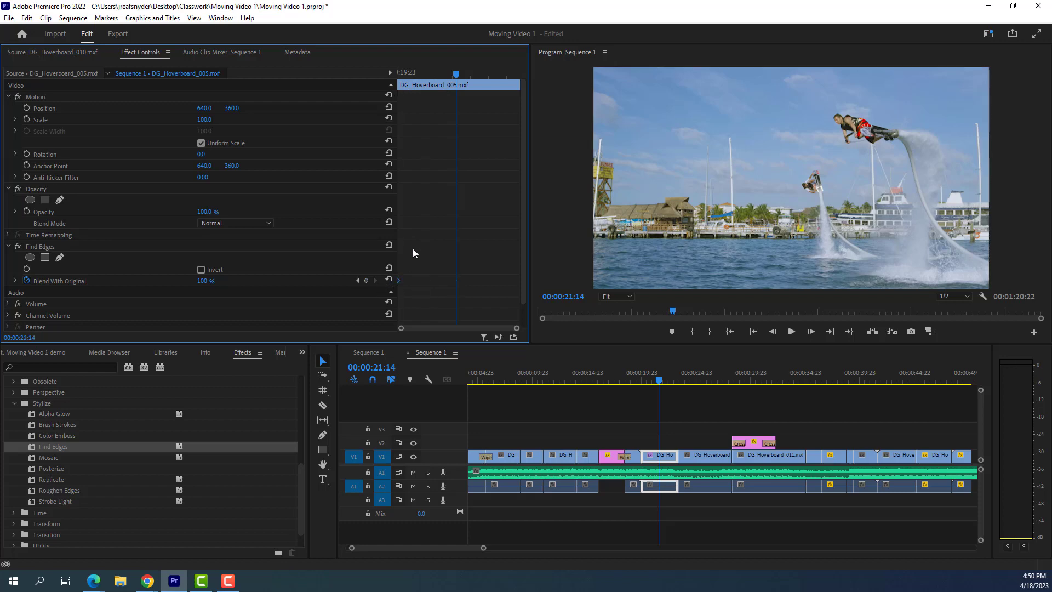
- Set Find Edges' Blend With Original to 0% at 00:00:21:14 and play the sequence from 00:00:18:12 to preview the animation
left_click_drag(206, 282, 148, 281)
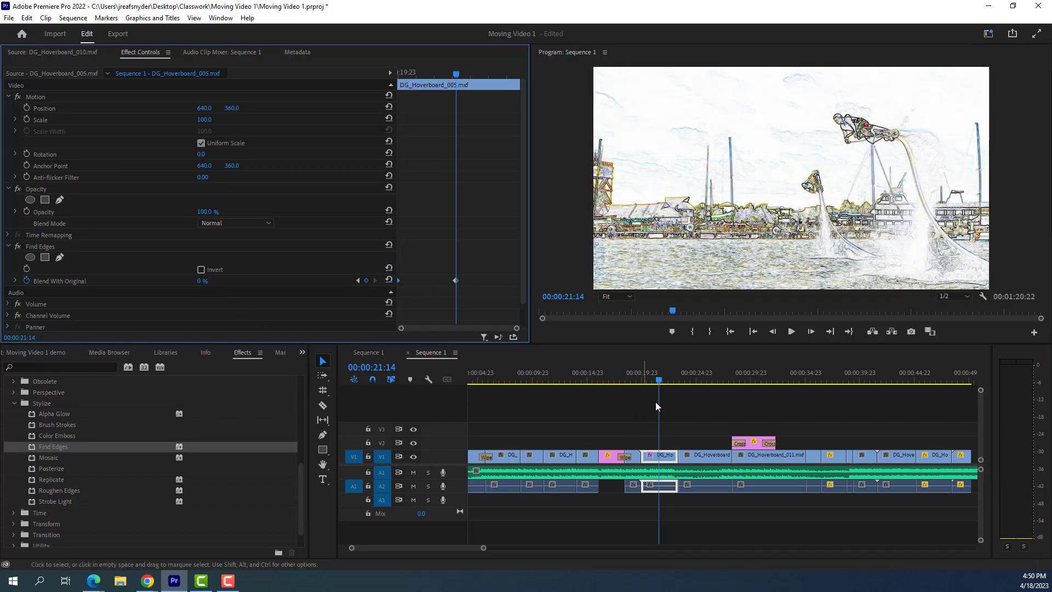
left_click_drag(658, 383, 625, 385)
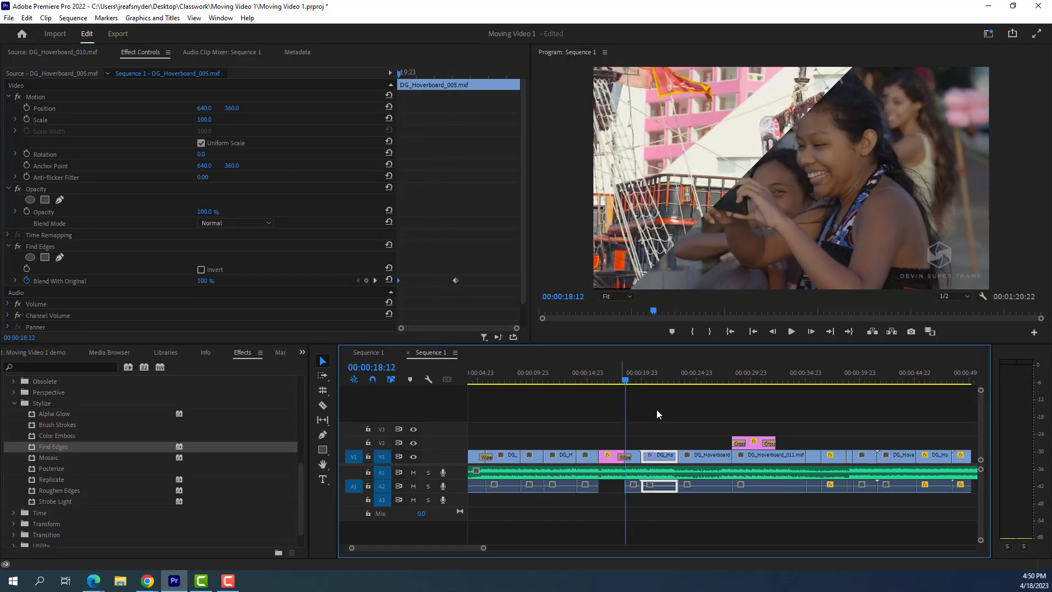
left_click(791, 332)
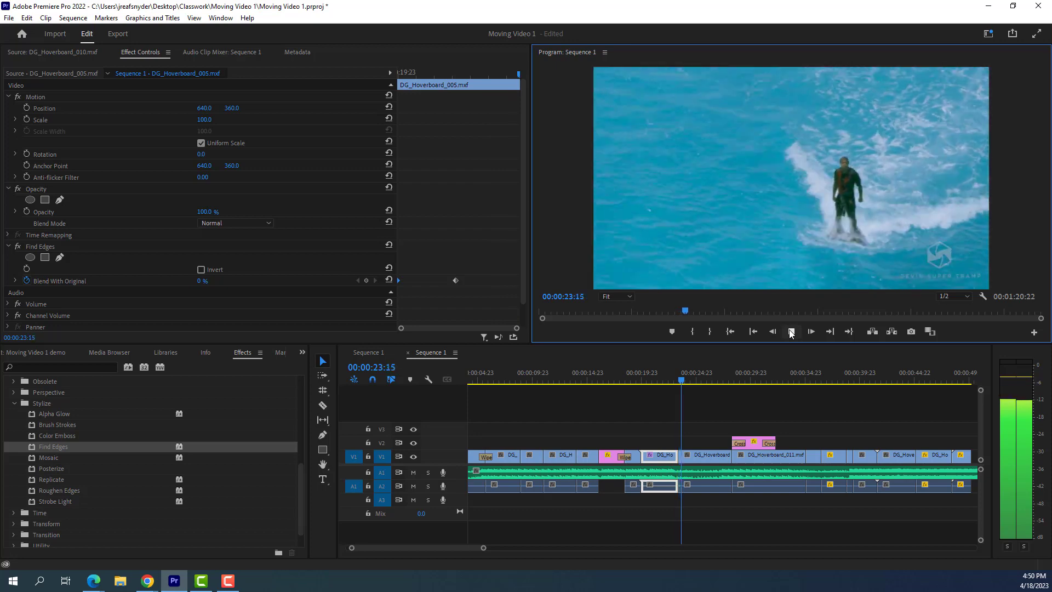
left_click(792, 332)
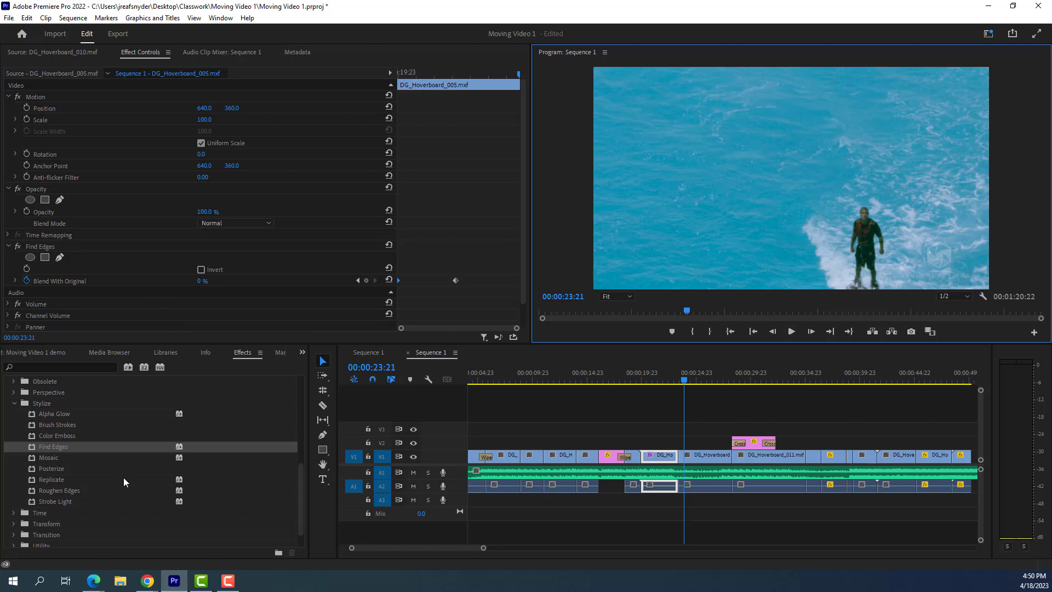
- Collapse the Image Control group in the video effects list
scroll(121, 489, "down", 2)
scroll(116, 493, "up", 5)
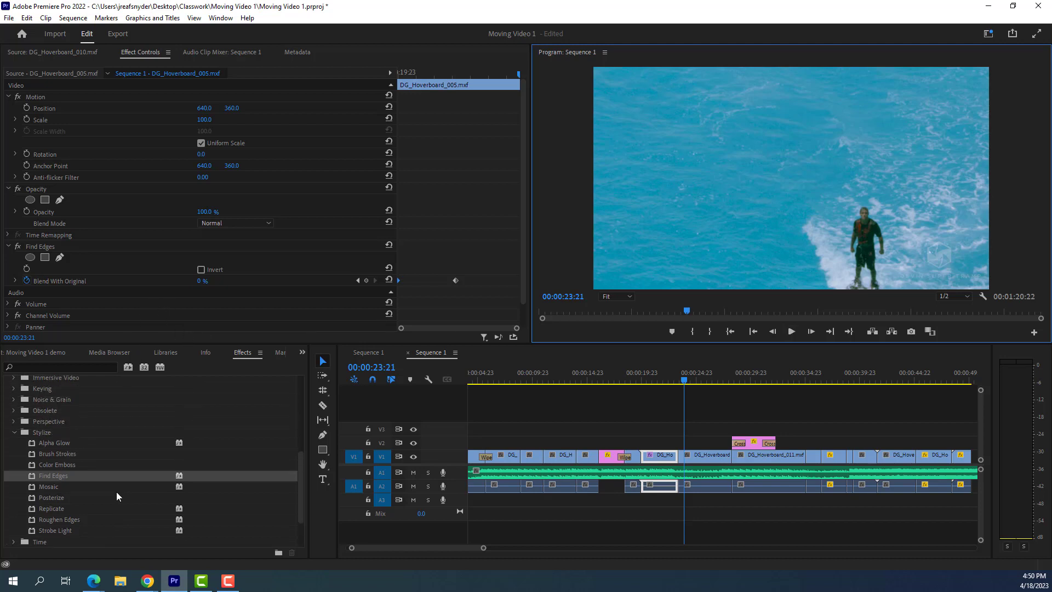
scroll(70, 496, "up", 4)
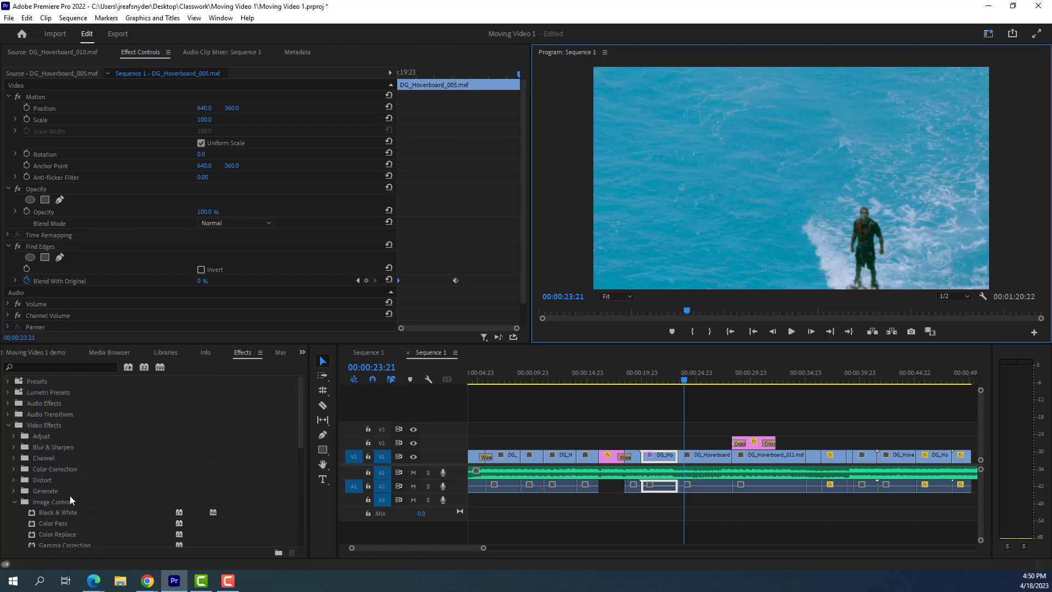
left_click(14, 502)
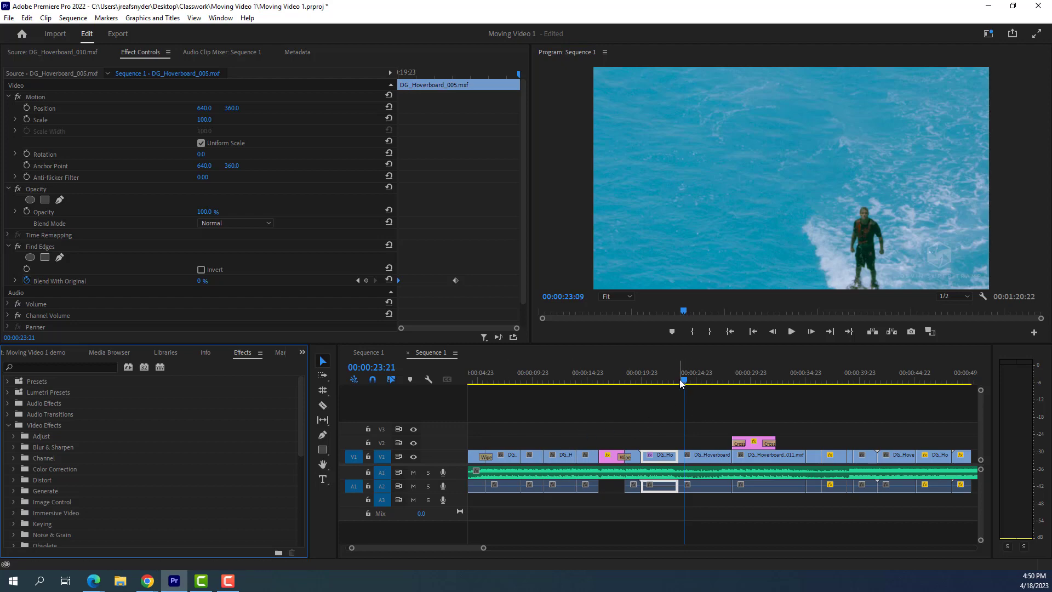
- Select the DG_Hoverboard_009.mxf clip on V1 at 00:00:37:04 and switch to the Color workspace
left_click(729, 381)
left_click_drag(730, 379, 830, 396)
left_click(837, 458)
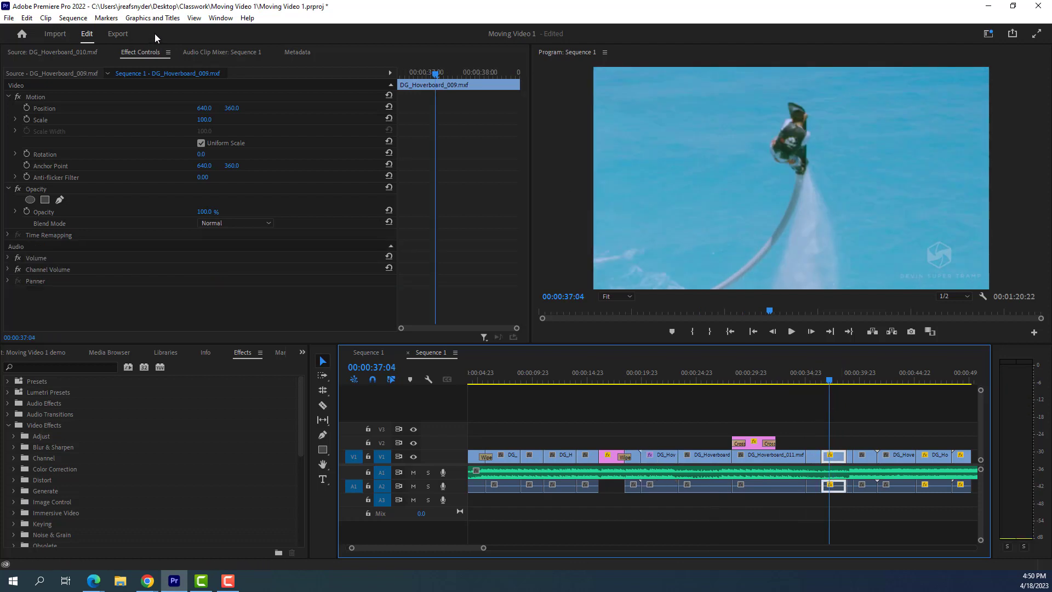
left_click(216, 20)
mouse_move(290, 32)
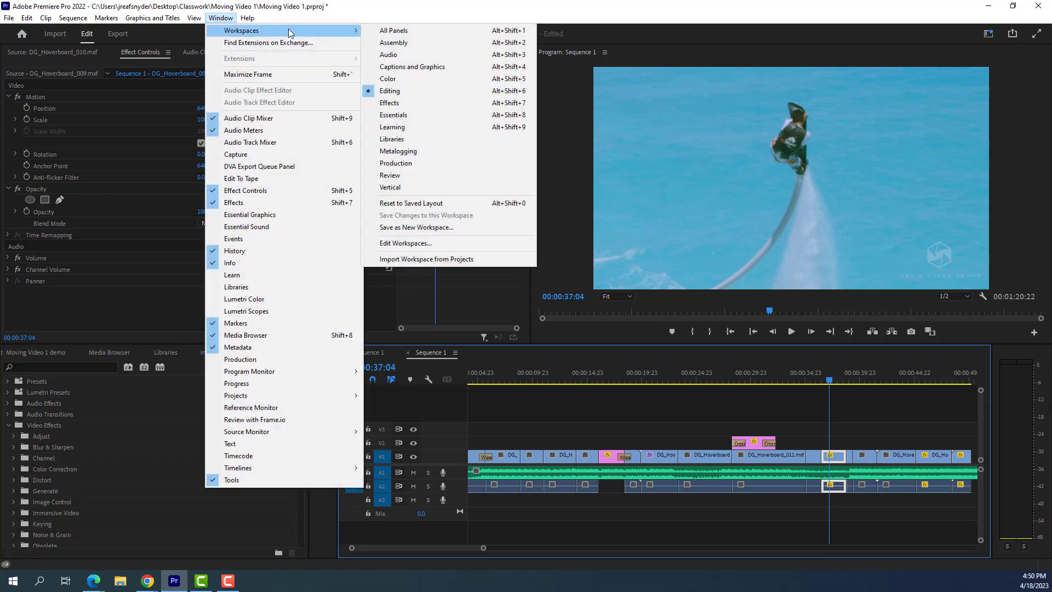
left_click(409, 82)
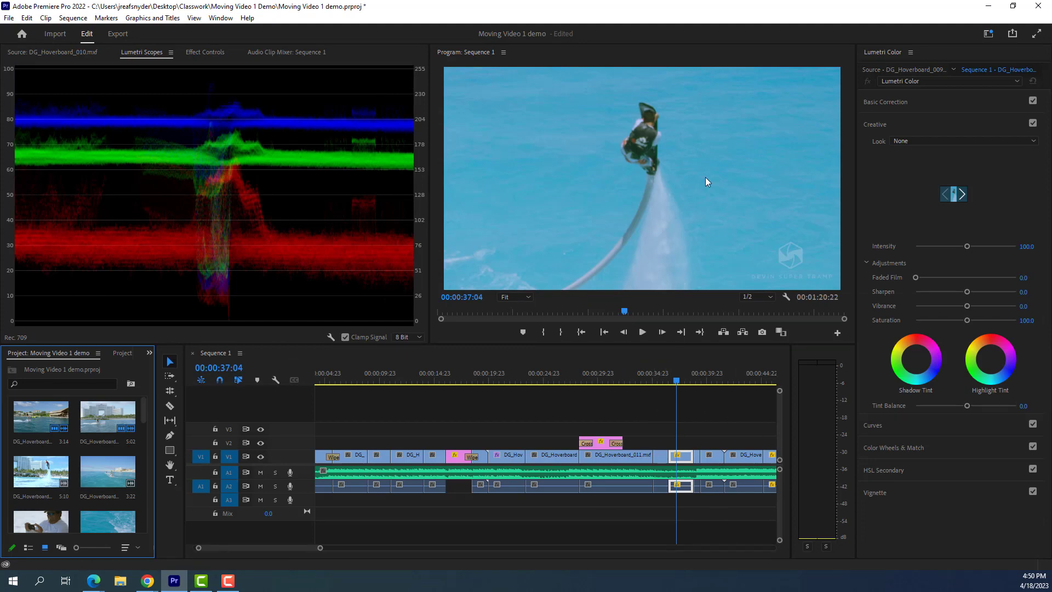
left_click(686, 465)
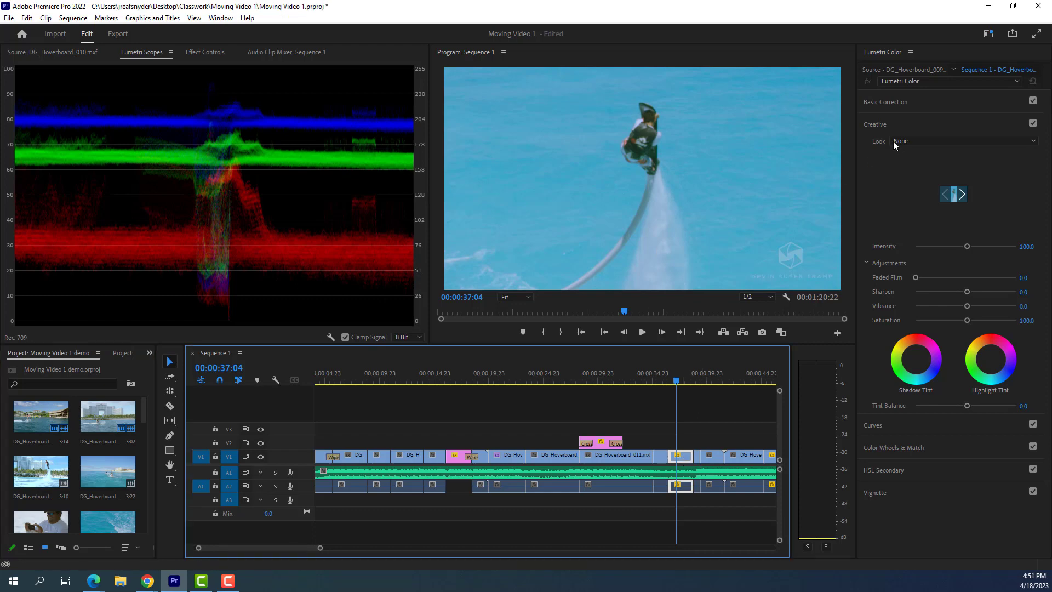
- Try Lumetri creative looks on the DG_Hoverboard_009.mxf clip, including SL NOIR NOUVELLE, SL MATRIX BLUE, CineSpace2383sRGB6bit and Monochrome Fuji ETERNA 250D Kodak 2395
left_click(940, 140)
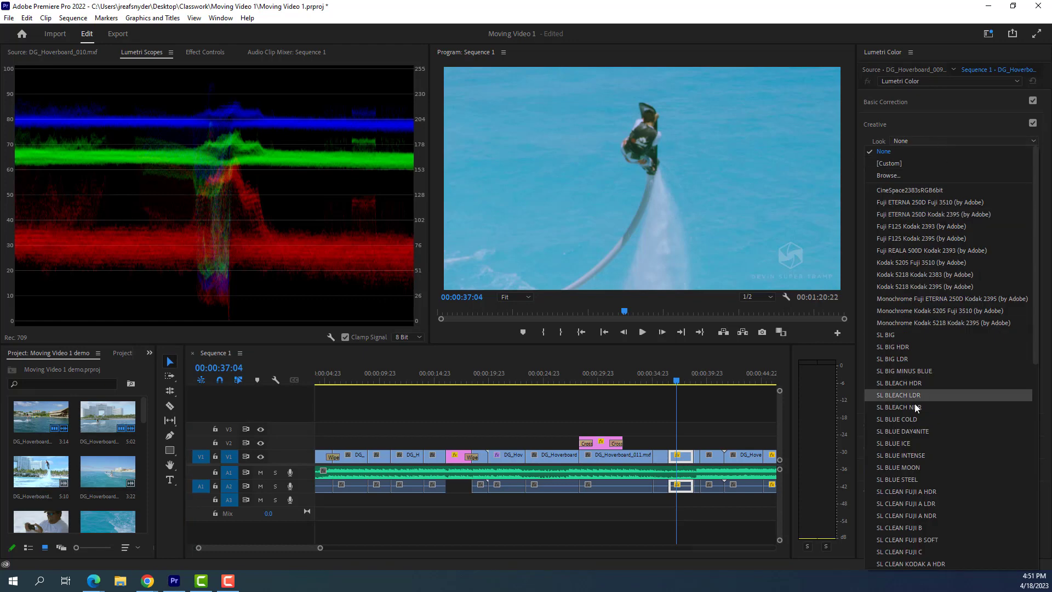
scroll(932, 431, "down", 10)
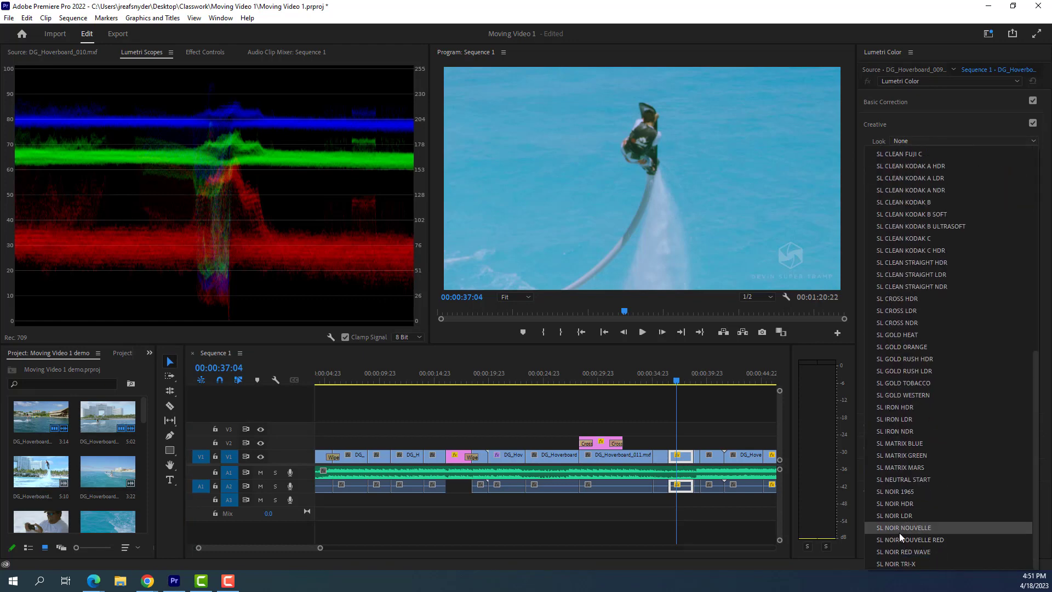
left_click(899, 529)
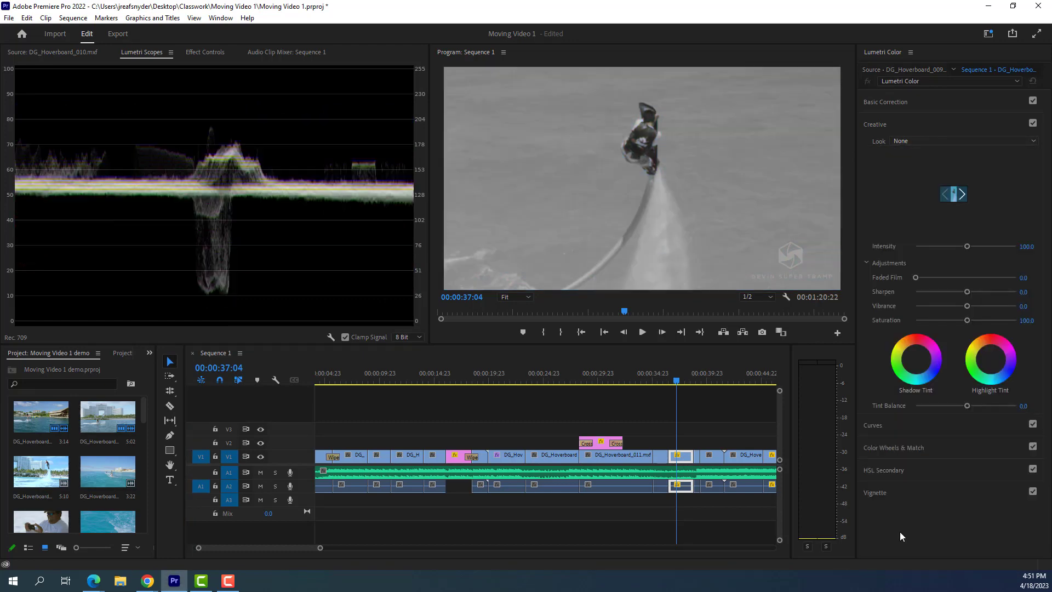
left_click(968, 140)
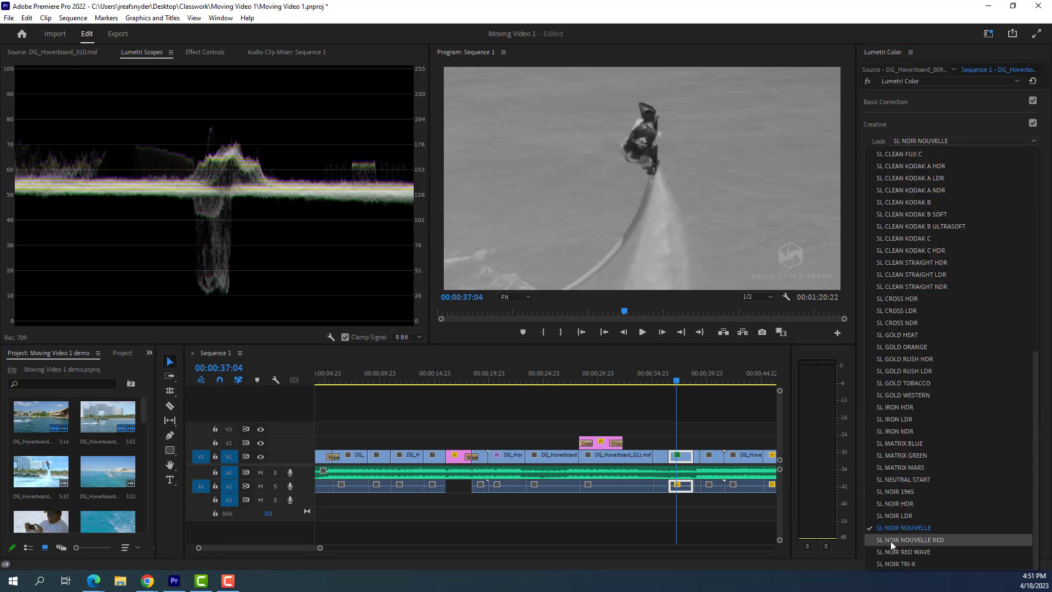
left_click(898, 443)
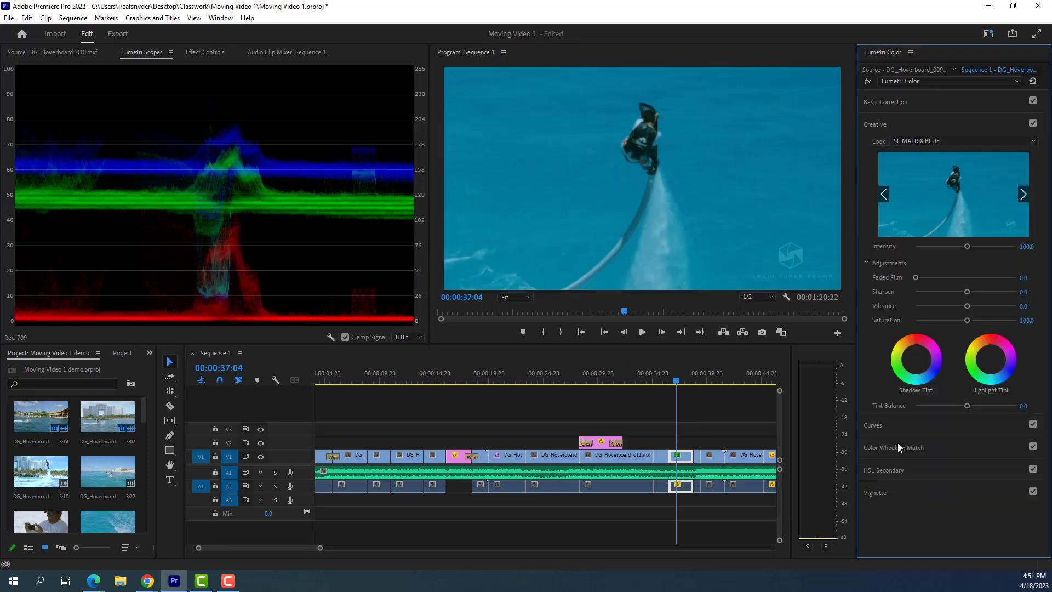
left_click(934, 141)
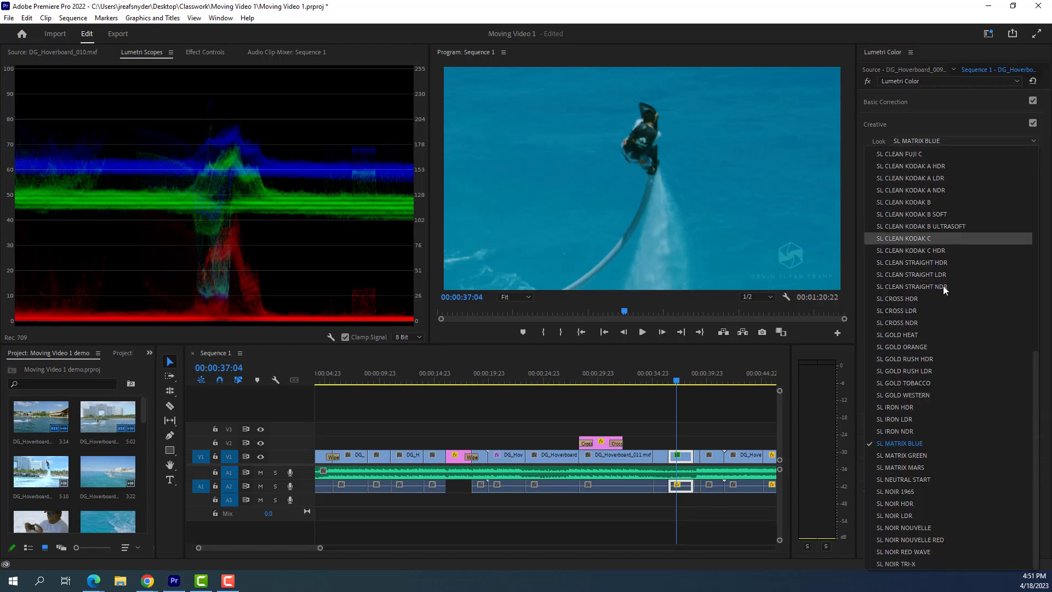
left_click(907, 359)
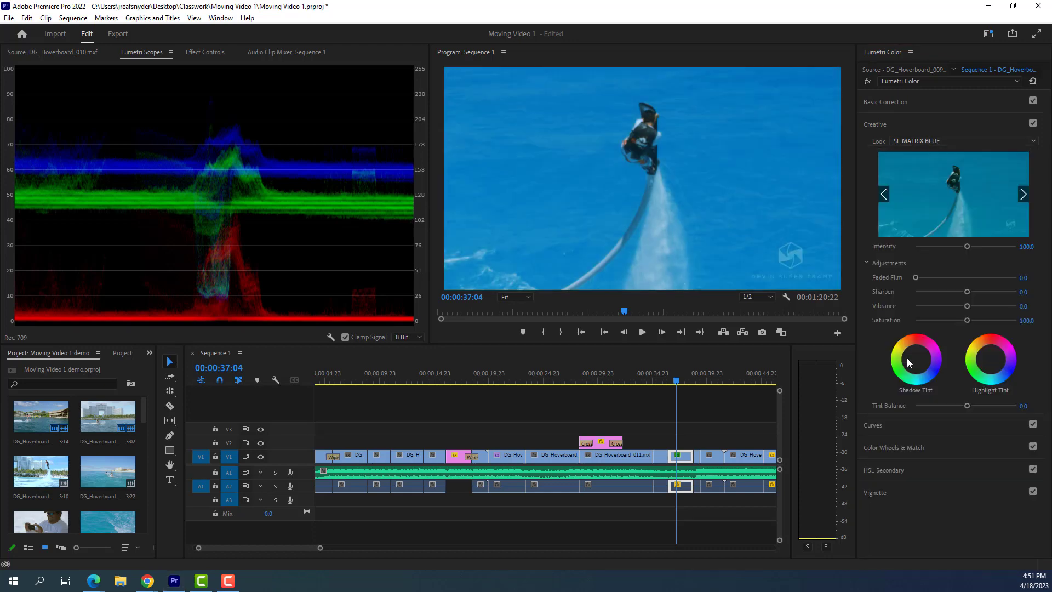
left_click(924, 139)
left_click(900, 190)
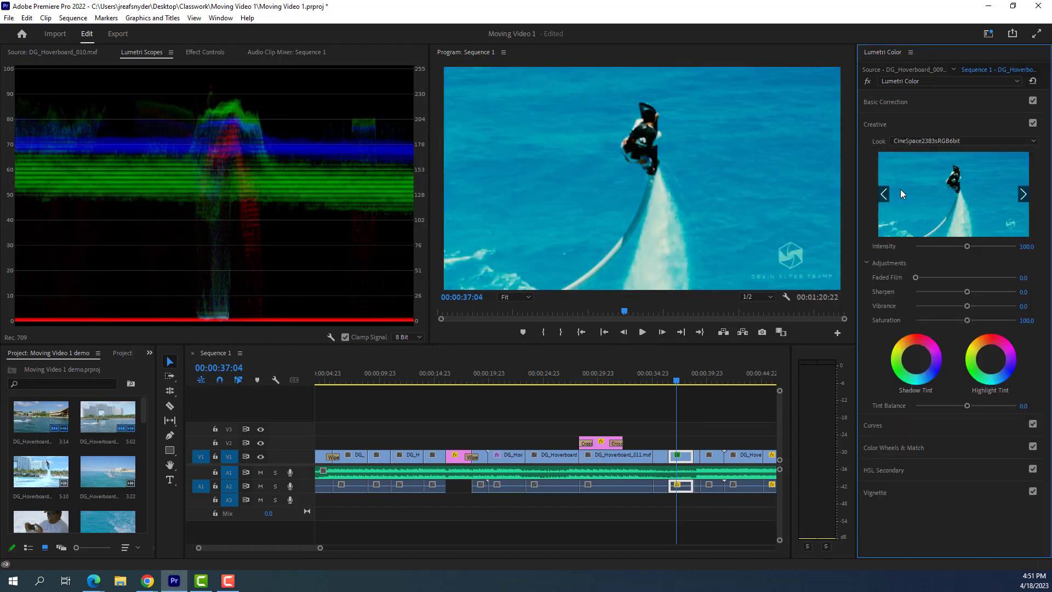
left_click(932, 140)
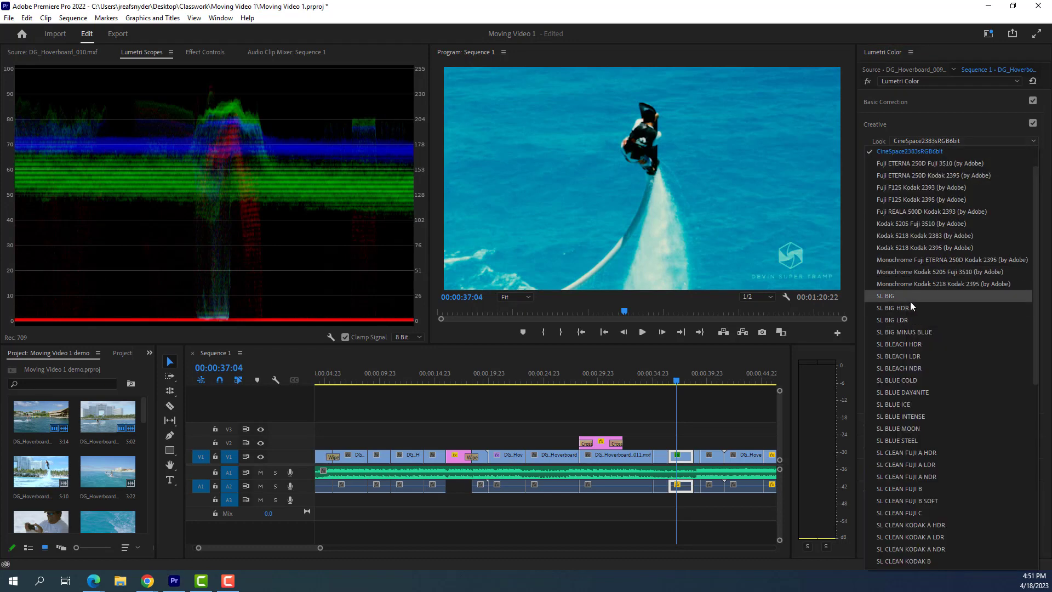
left_click(904, 266)
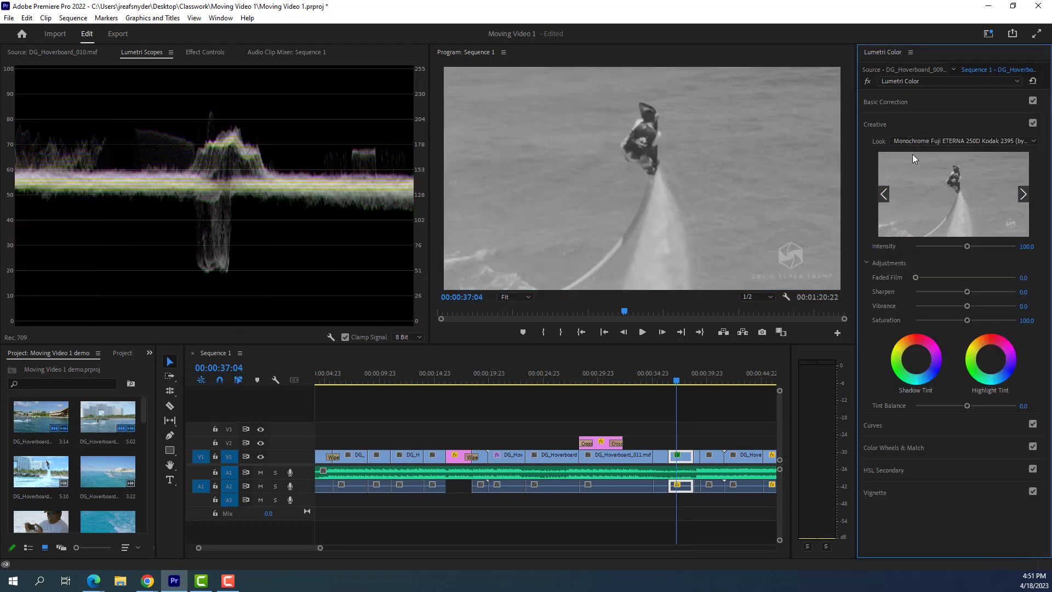
- Apply the creative look SL CLEAN FUJI C to the DG_Hoverboard_009.mxf clip and preview it up to 00:00:37:18
left_click(915, 140)
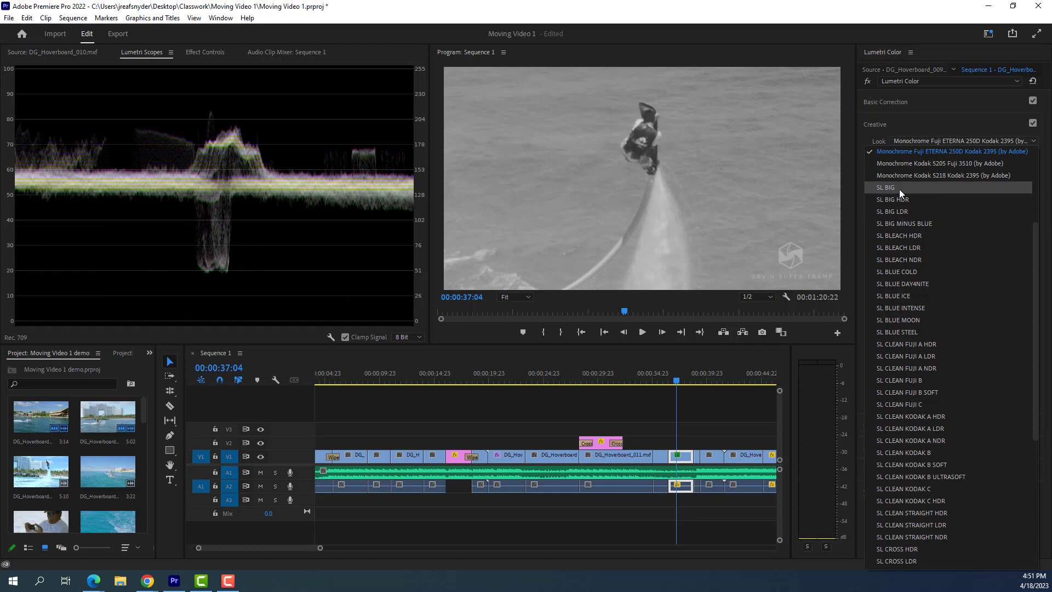
left_click(913, 406)
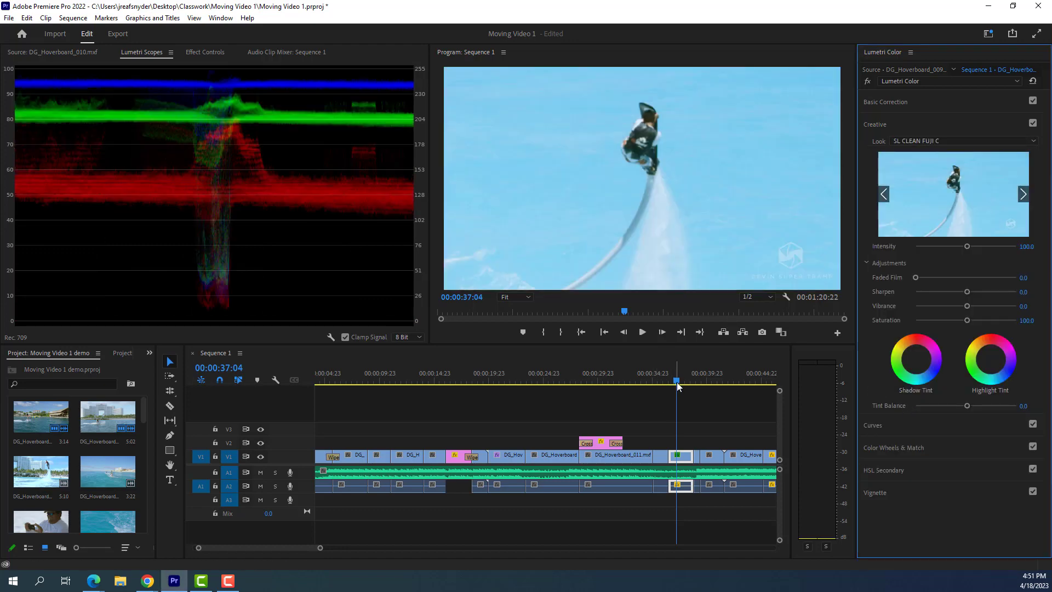
mouse_move(675, 383)
left_mouse_down()
mouse_move(695, 382)
mouse_move(682, 383)
left_mouse_up()
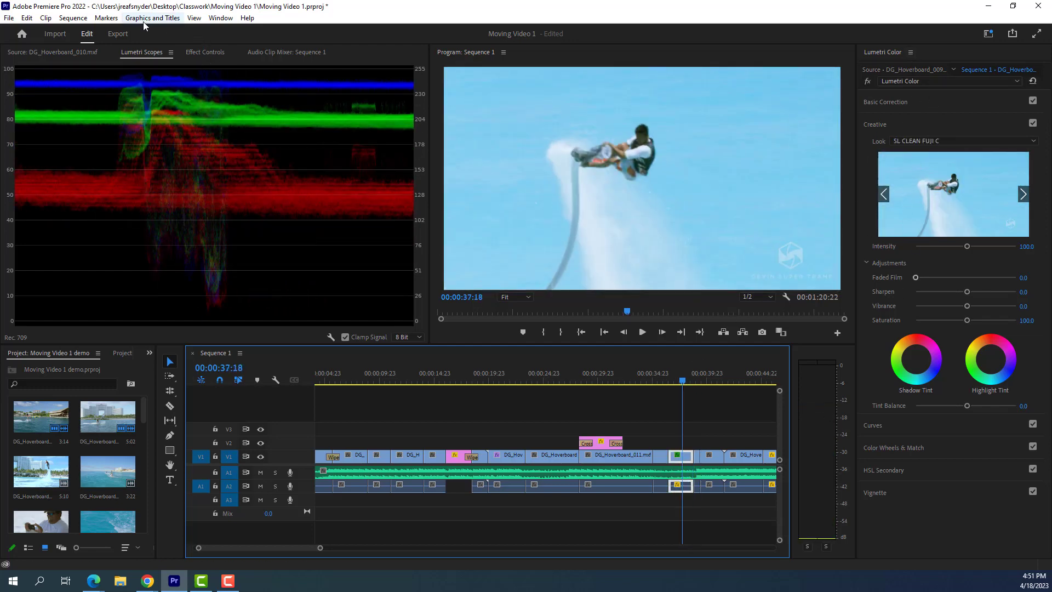
- Switch to the Editing workspace and check the assignment's Part 3 audio requirements on the Schoology page in the browser
left_click(215, 21)
mouse_move(249, 31)
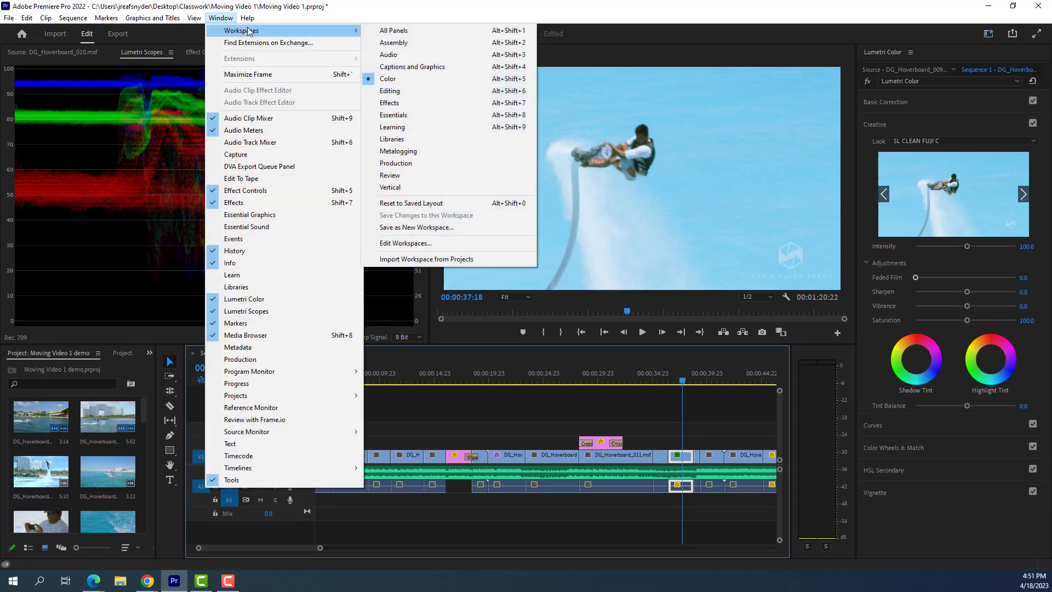
left_click(445, 91)
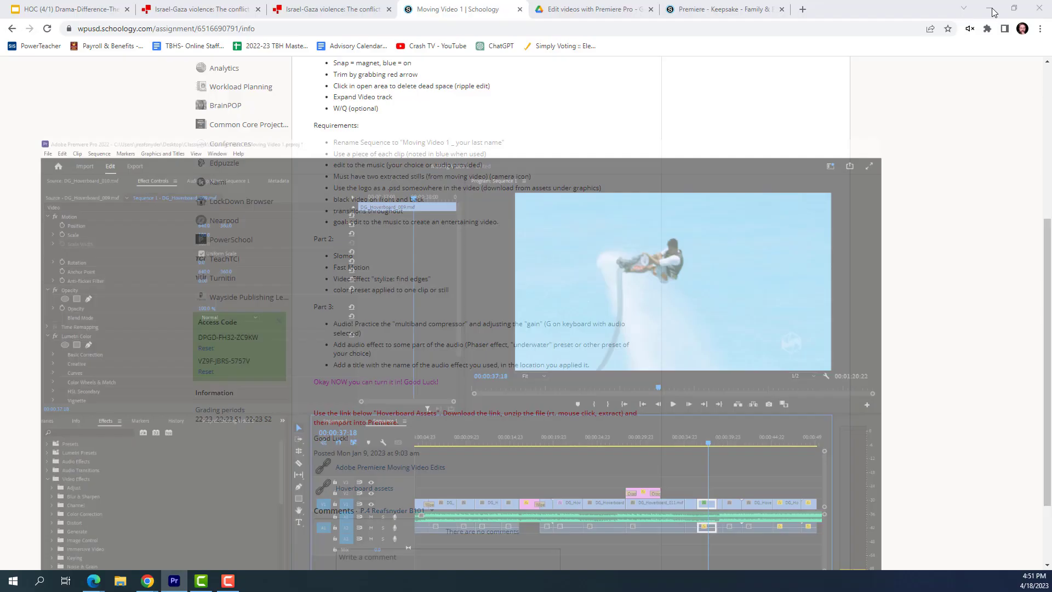
left_click(990, 6)
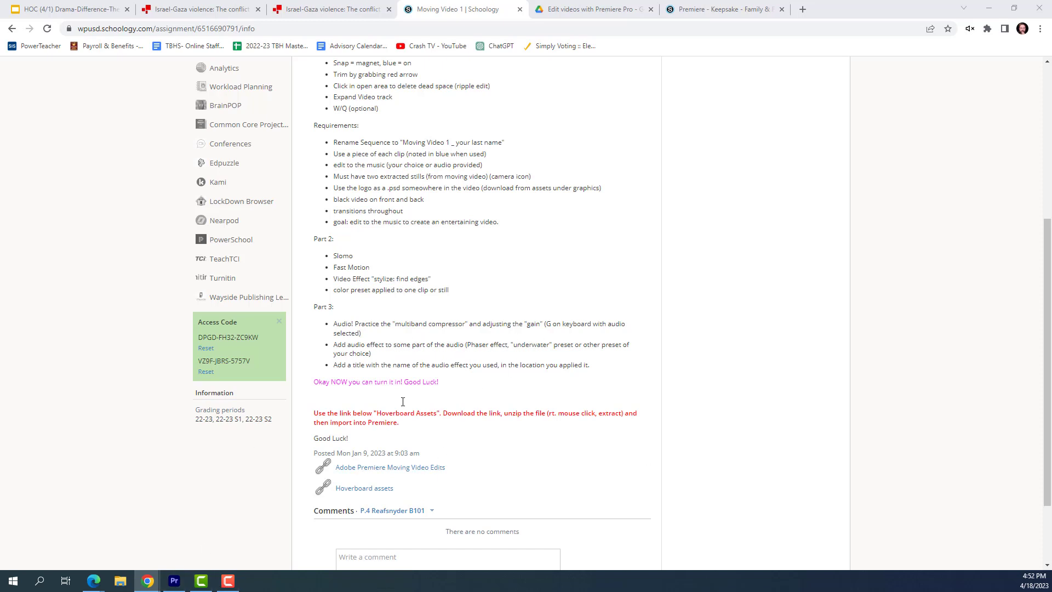
left_click(174, 581)
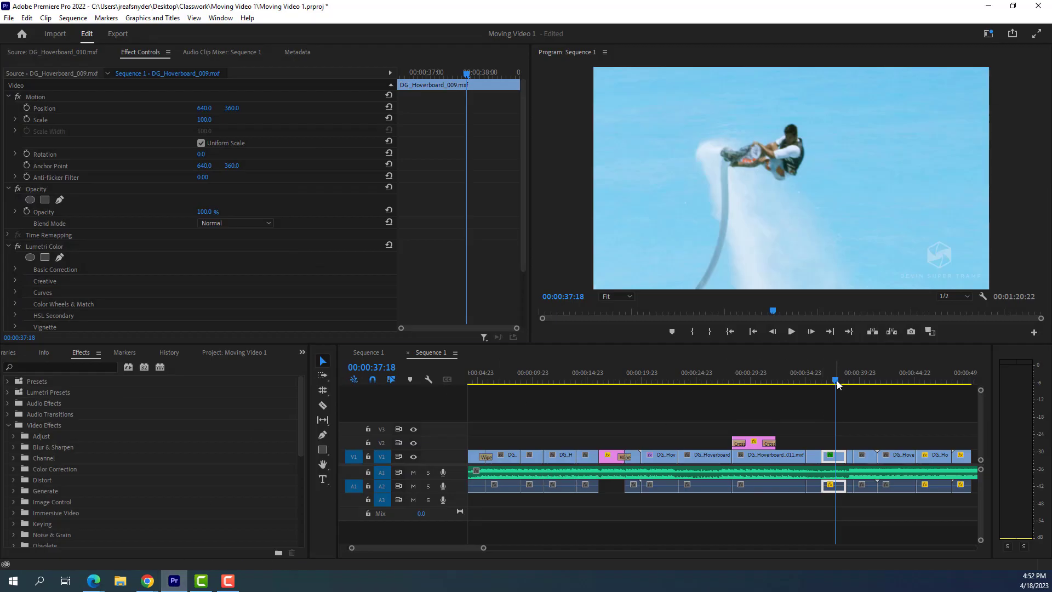
- Play the sequence from 00:00:26:06 into the underwater shot to review where the audio effect could go
left_click_drag(836, 382, 751, 390)
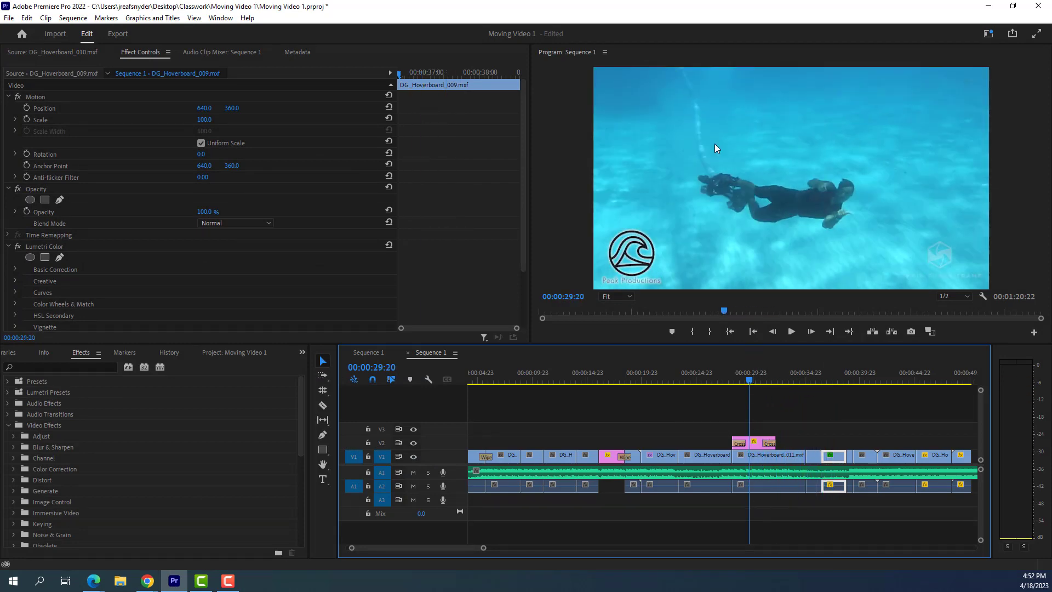
left_click_drag(745, 379, 712, 384)
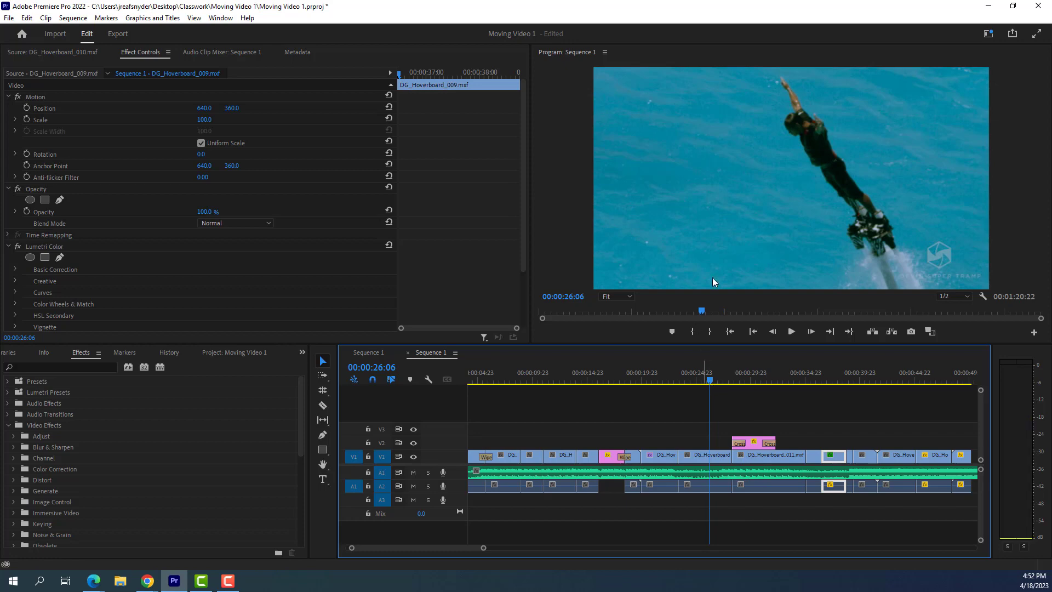
left_click(791, 332)
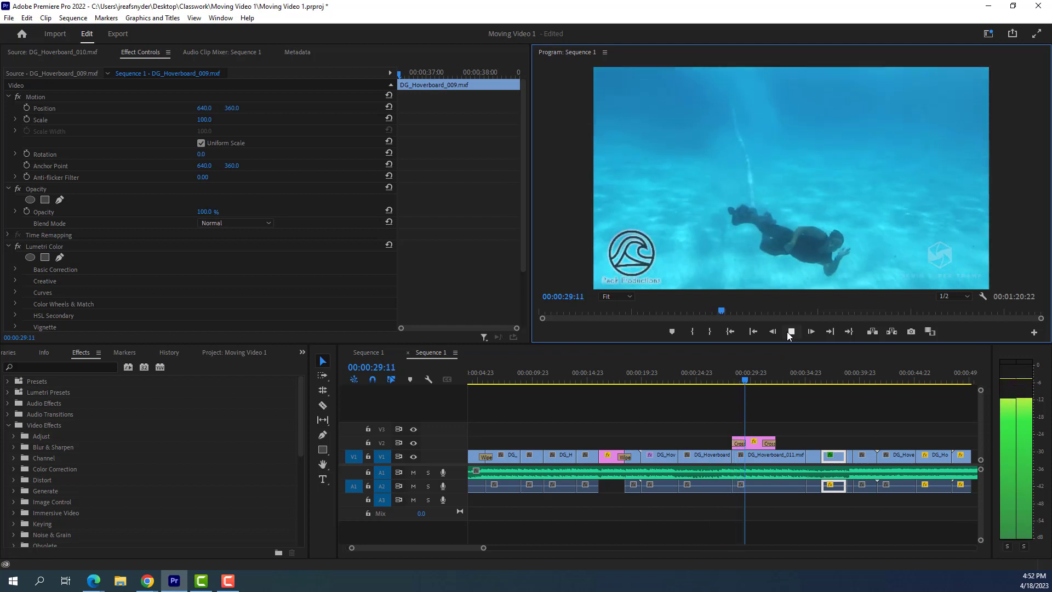
key("space")
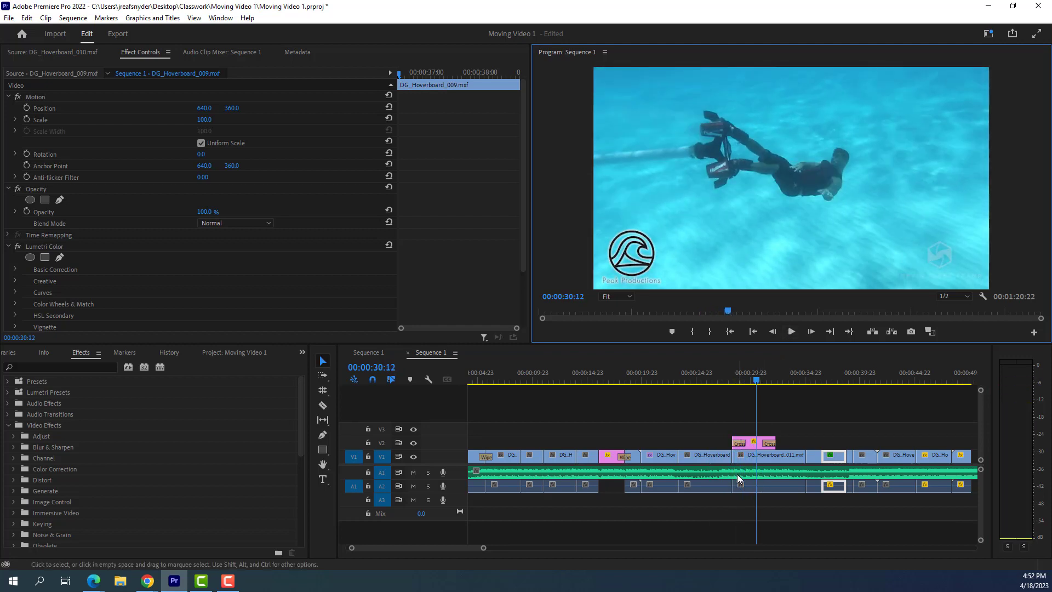
- Split the music on A1 with the Razor tool at 00:00:28:06, the start of the underwater DG_Hoverboard_011.mxf clip
left_click(753, 331)
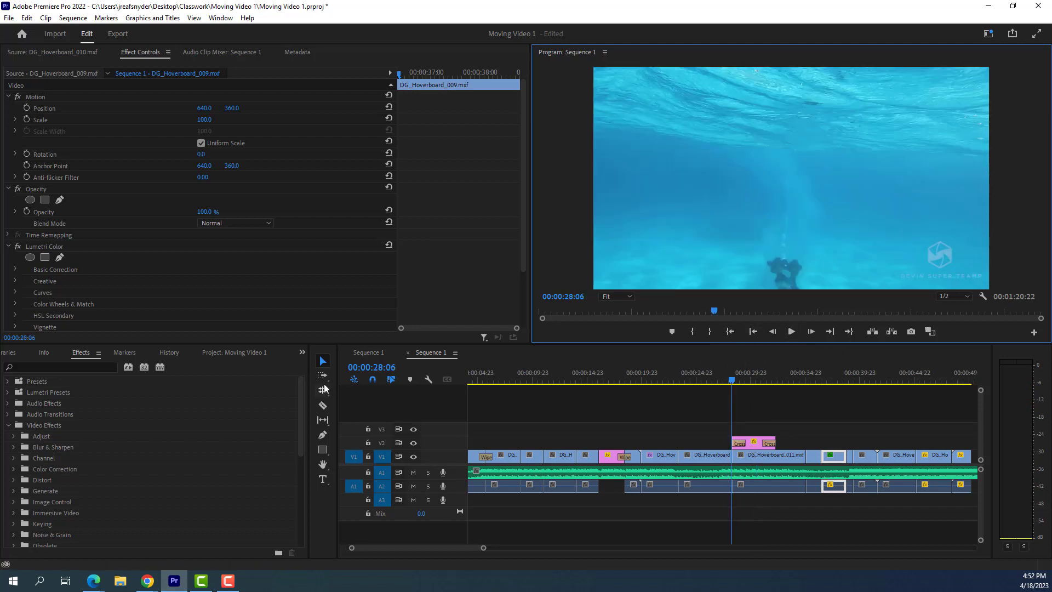
left_click(322, 406)
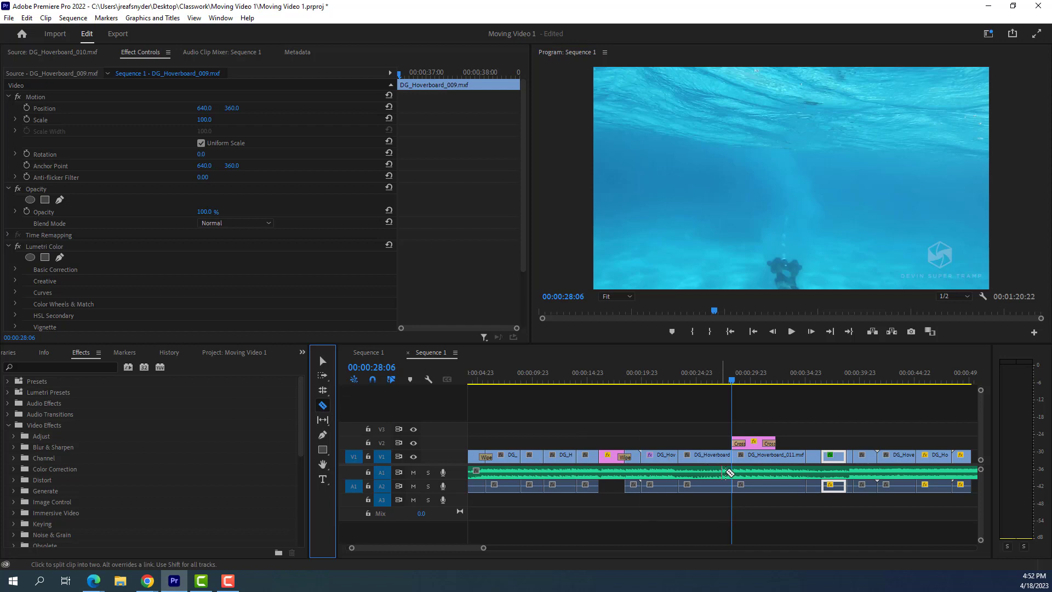
left_click(732, 472)
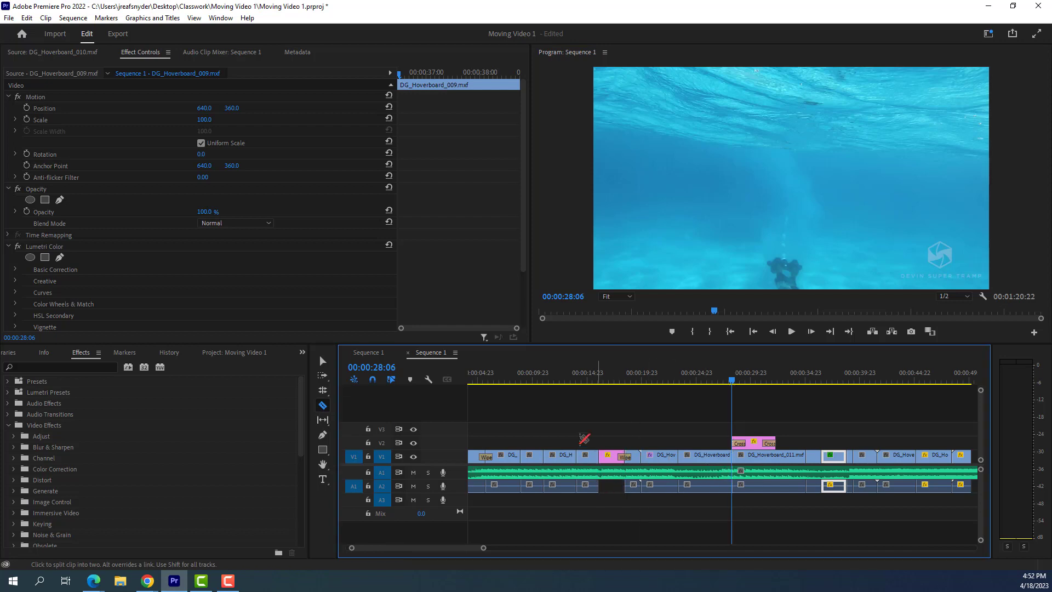
- Split the A1 music with the Razor tool at 00:00:35:01, then return to the Selection tool
left_click(831, 331)
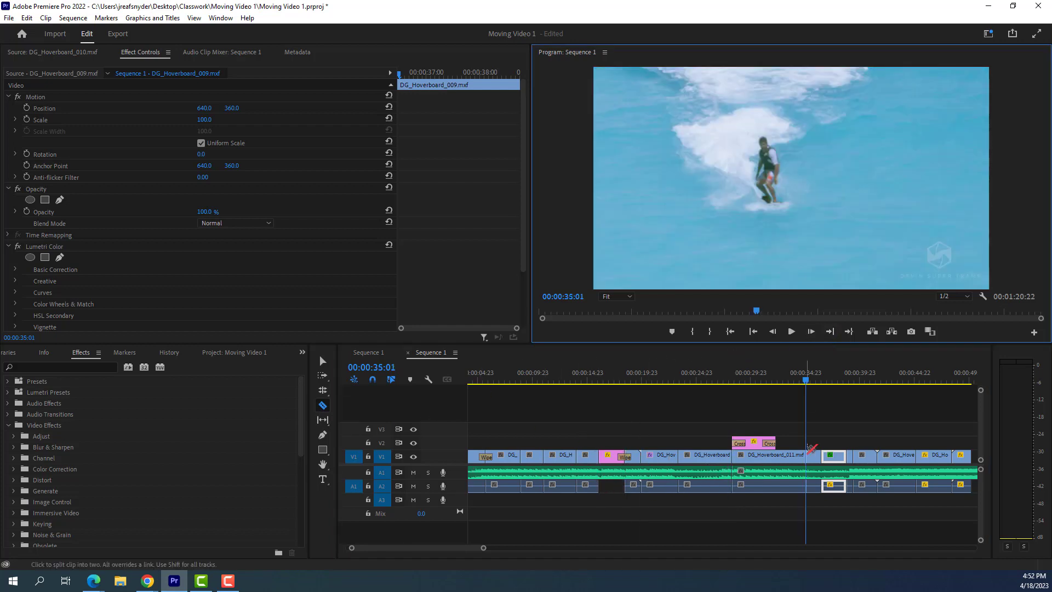
left_click(809, 470)
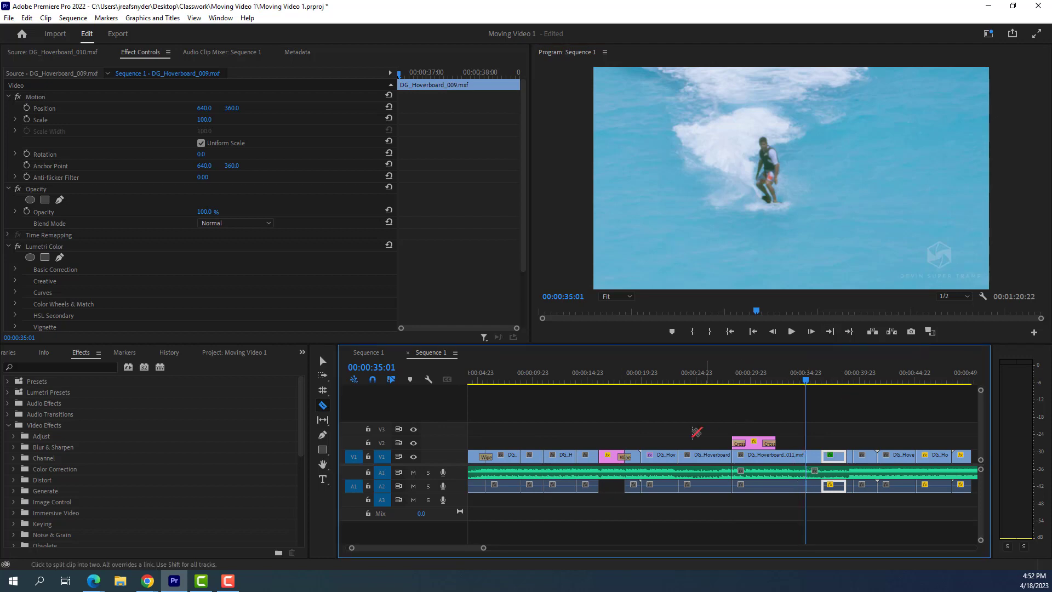
left_click(323, 361)
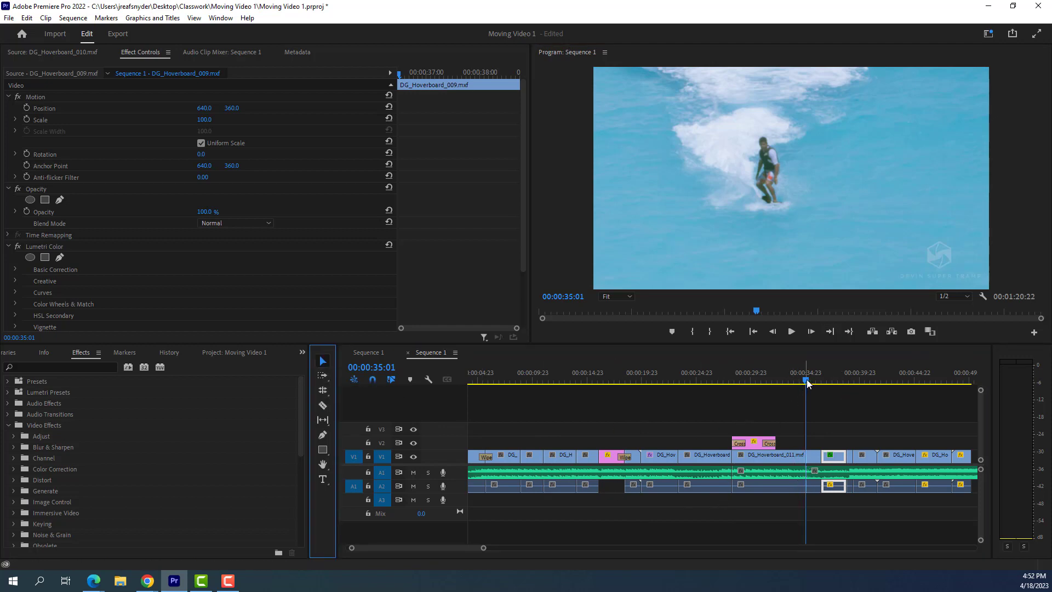
- Select the isolated music section on A1 and check the Schoology page for the audio effect the assignment requires
left_click(724, 378)
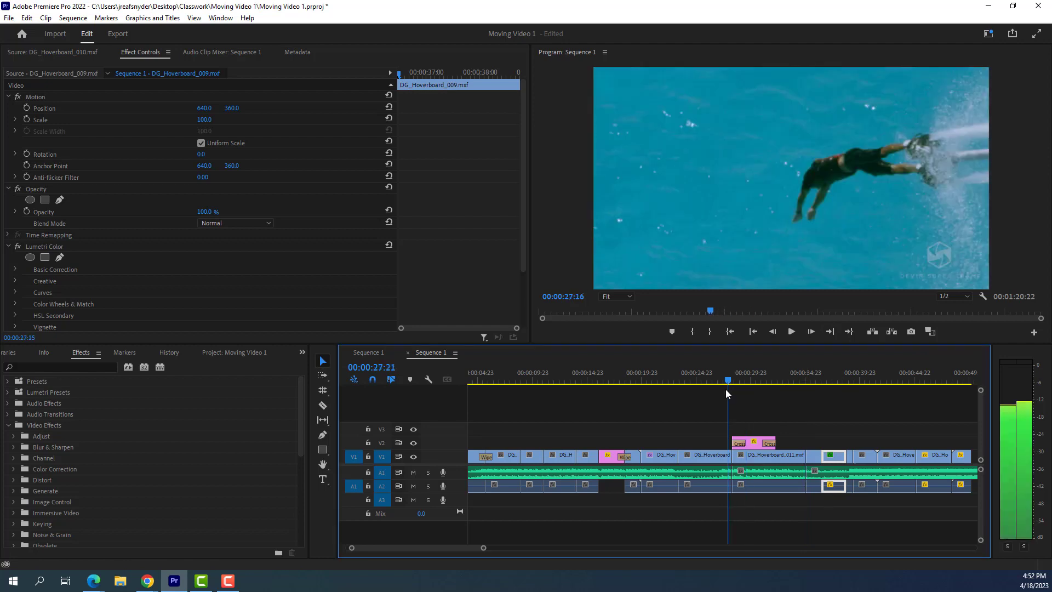
left_click(764, 472)
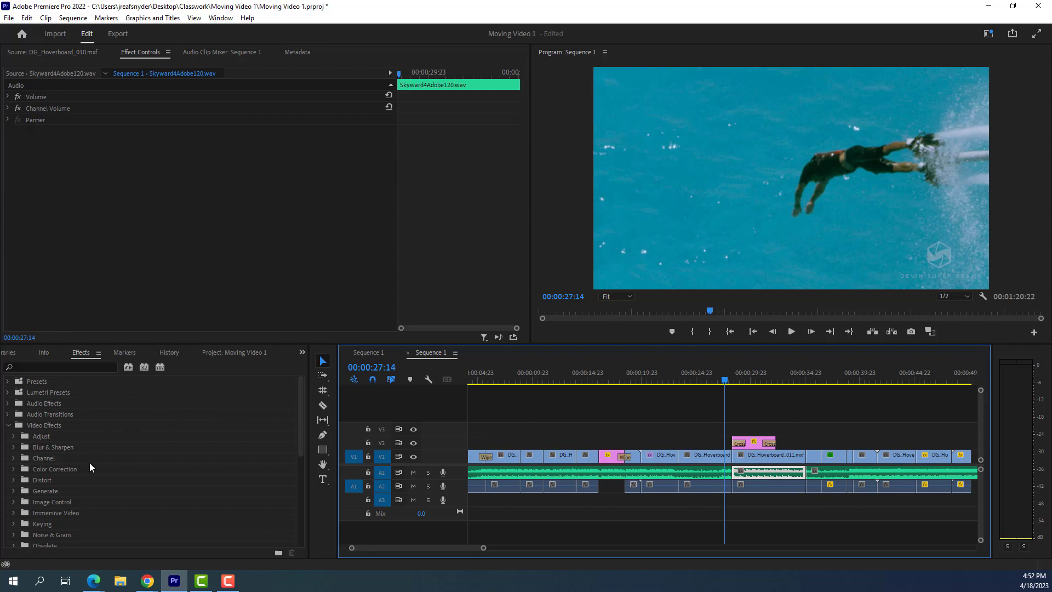
left_click(7, 426)
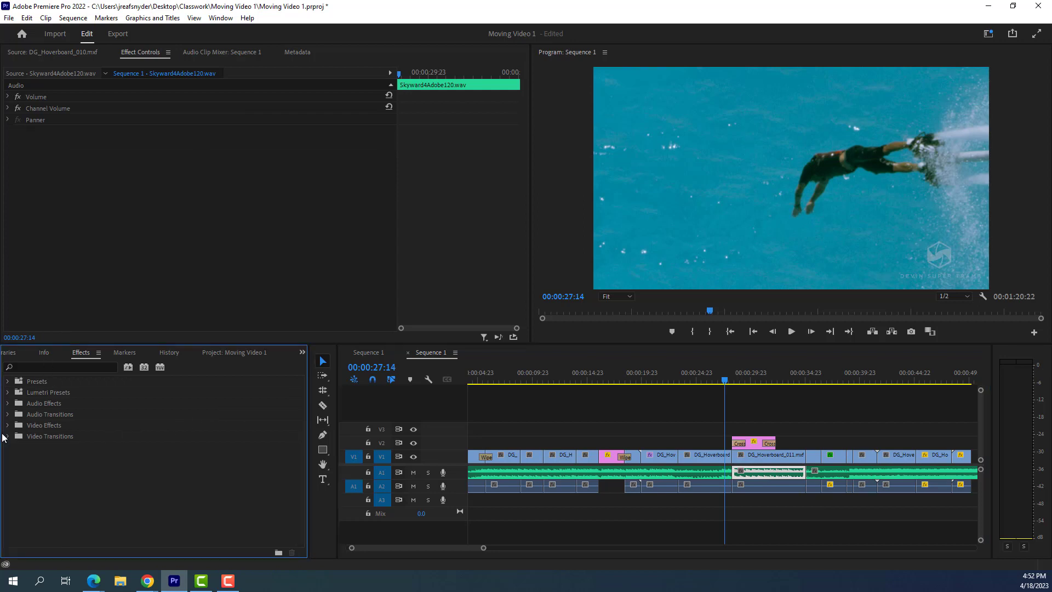
left_click(8, 404)
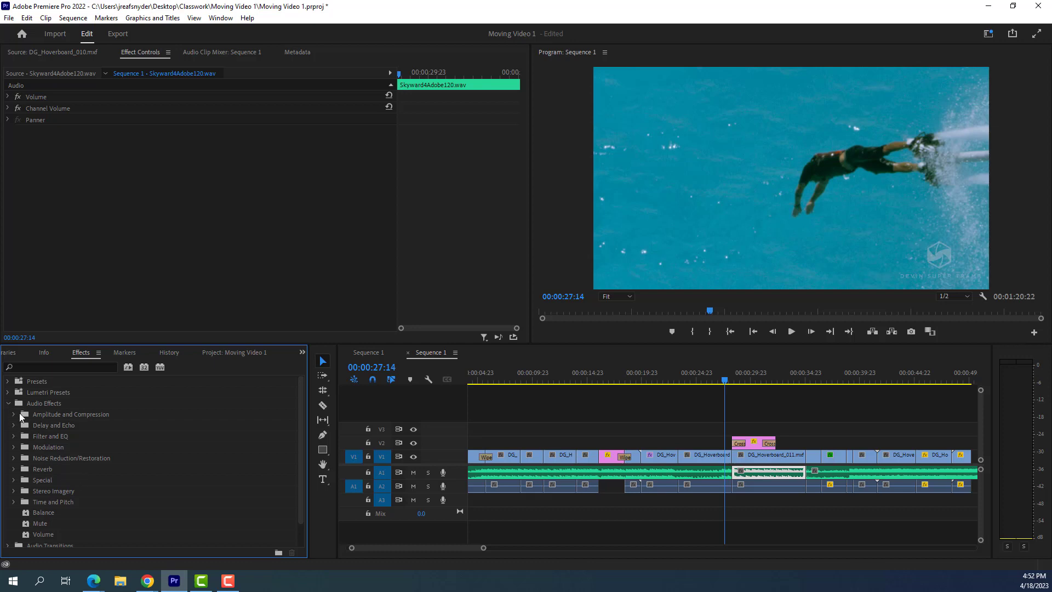
left_click(989, 6)
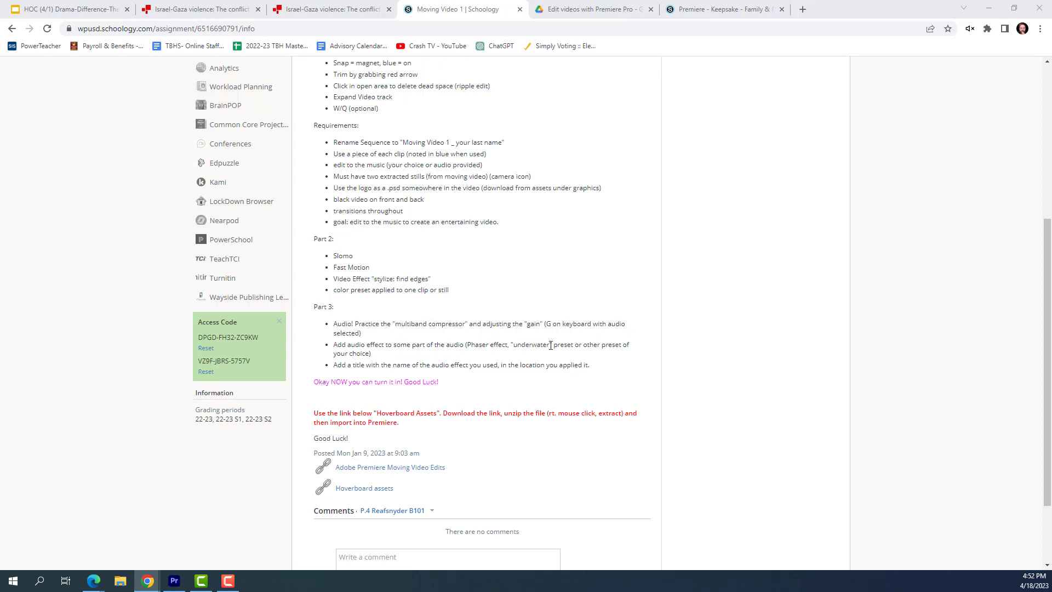
left_click(174, 581)
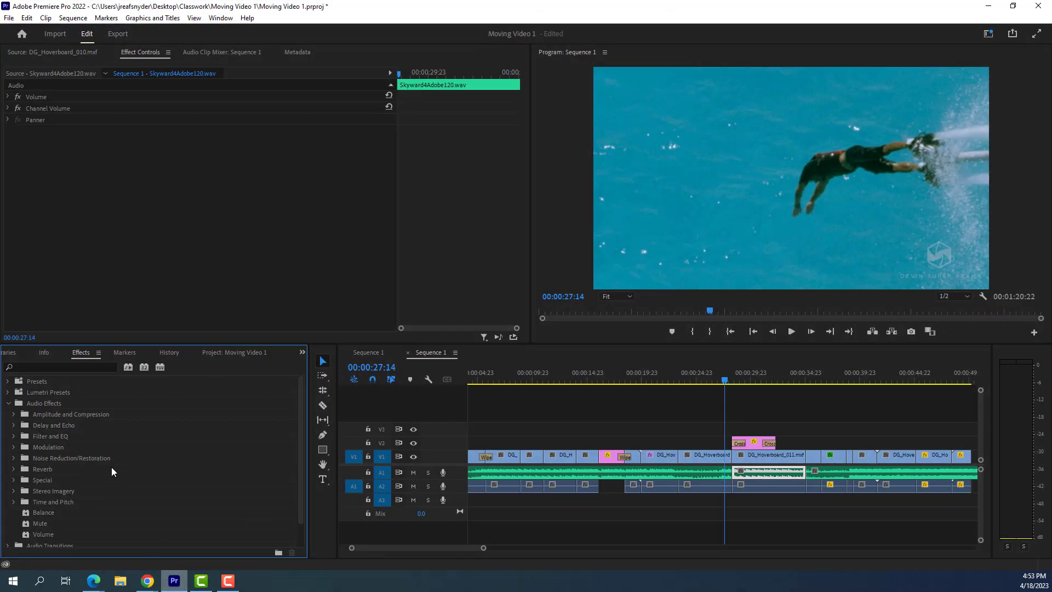
- Apply the Multiband Compressor audio effect to the isolated A1 music section and preview it up to 00:00:28:21
left_click(14, 415)
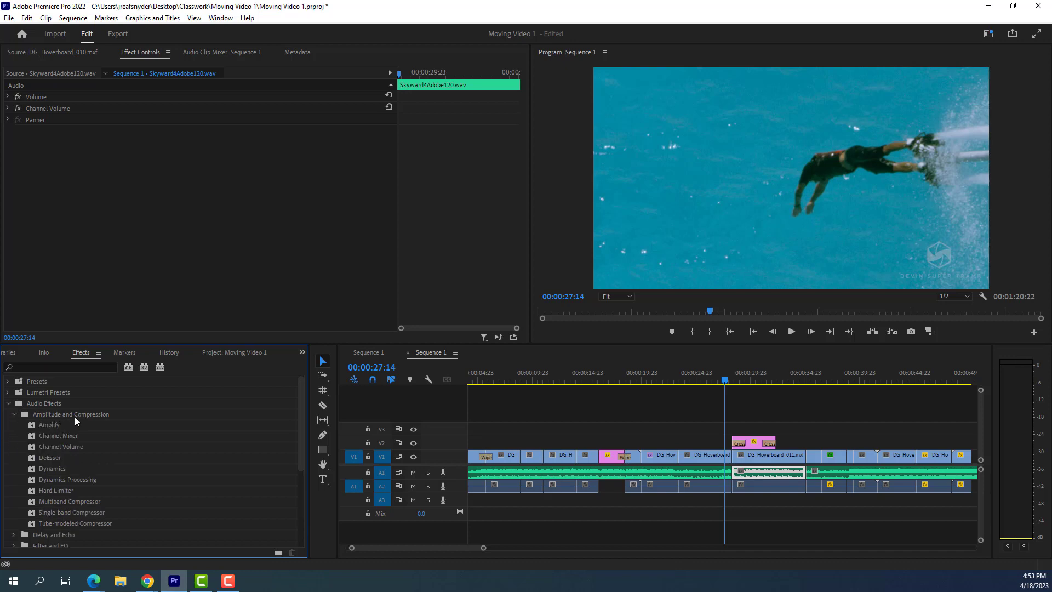
left_click(62, 500)
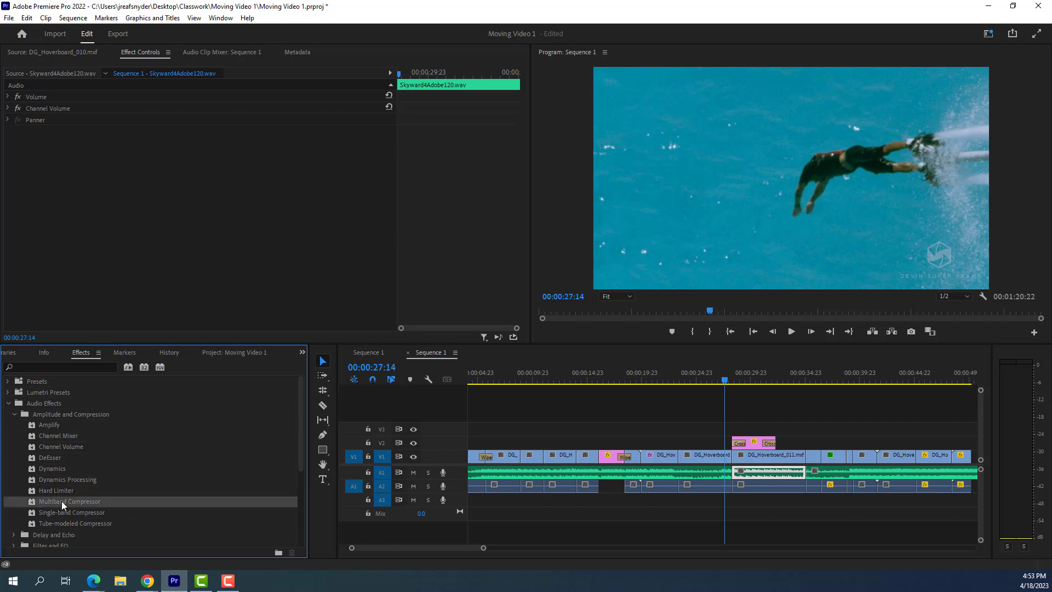
left_click_drag(61, 501, 767, 472)
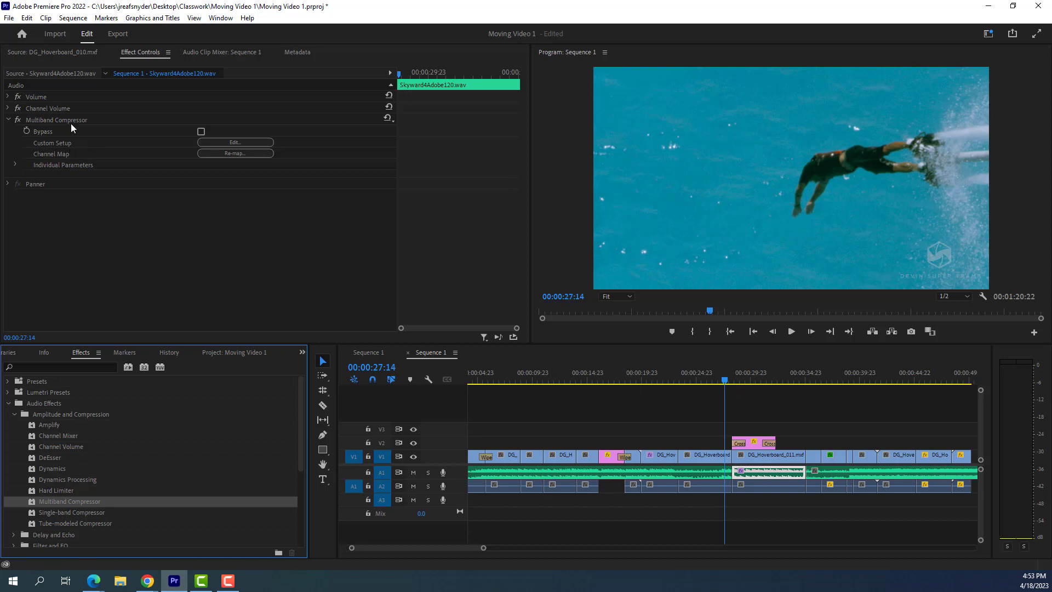
left_click(792, 332)
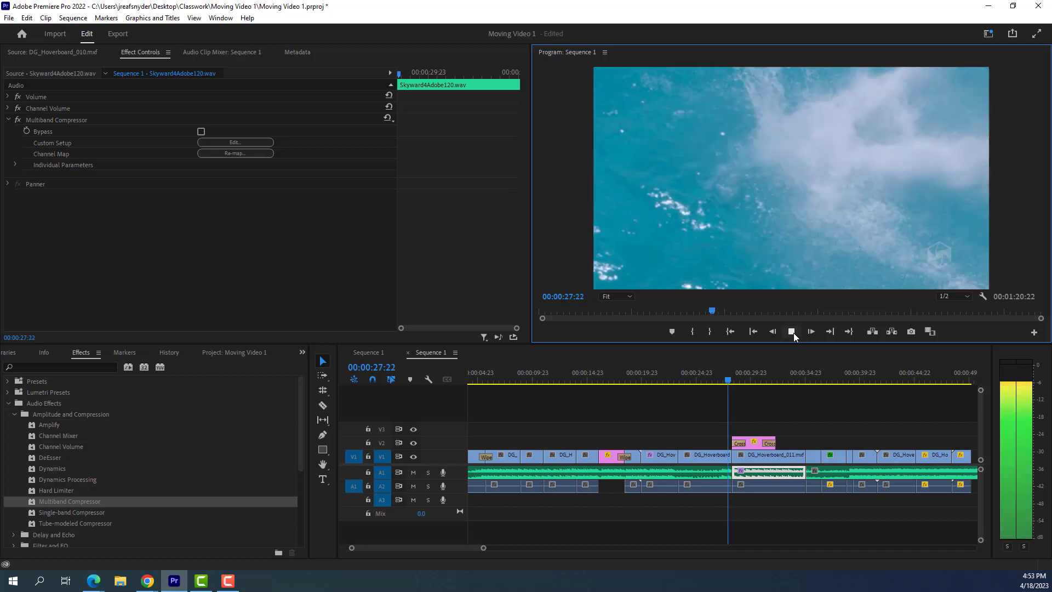
left_click(792, 332)
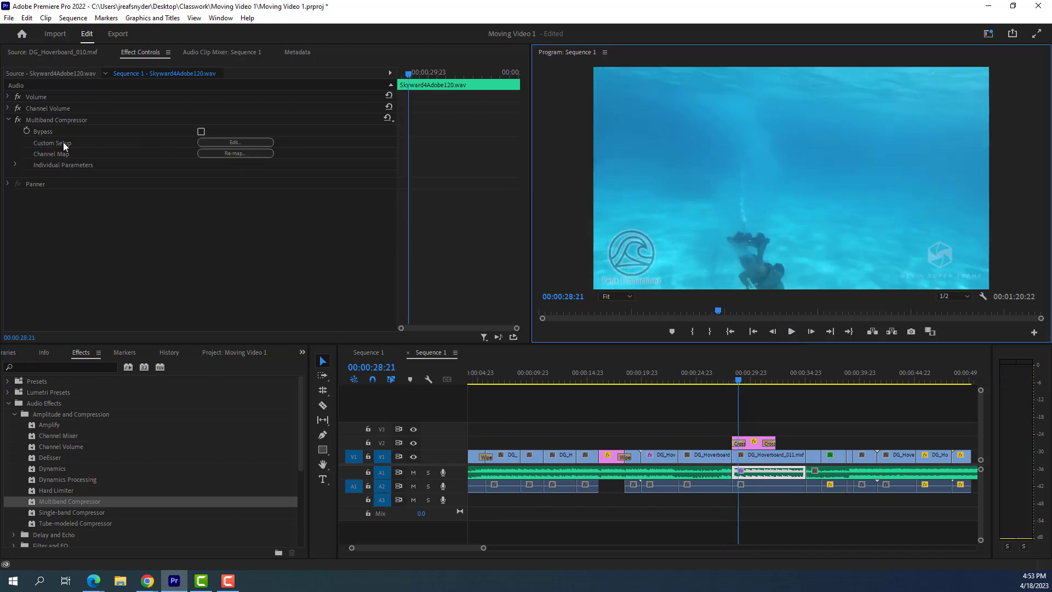
- Open the Multiband Compressor's custom setup, choose the Toy preset, and preview it from 00:00:27:23 to 00:00:31:00
left_click(225, 141)
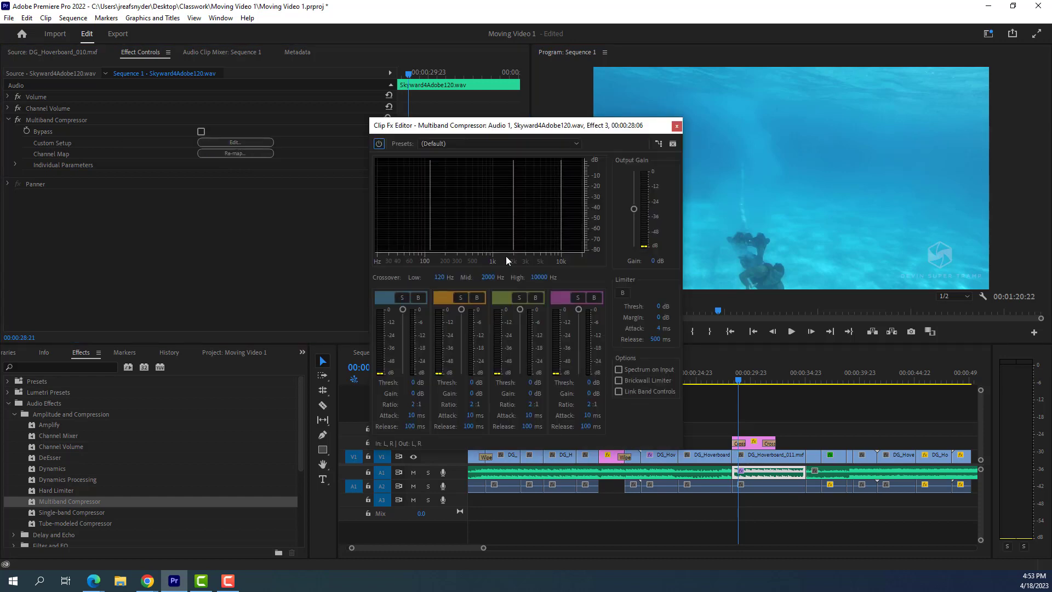
left_click(511, 143)
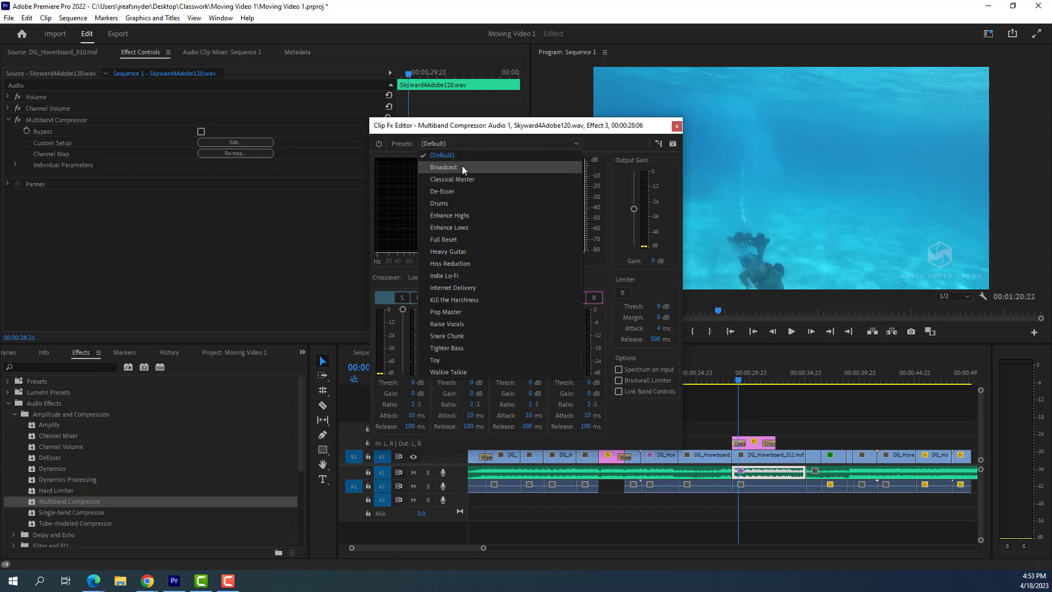
left_click(436, 360)
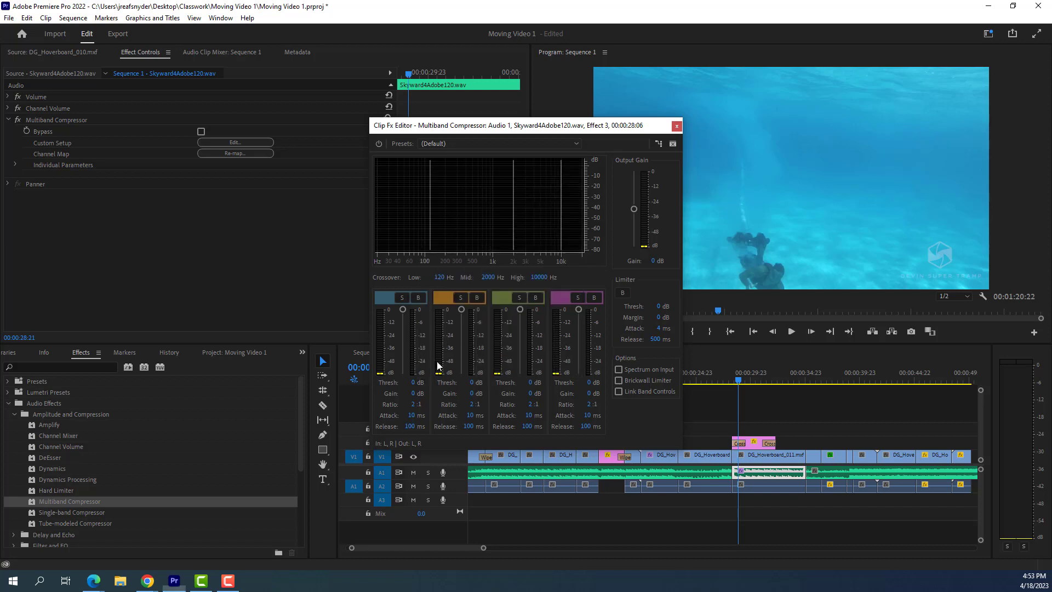
left_click(727, 377)
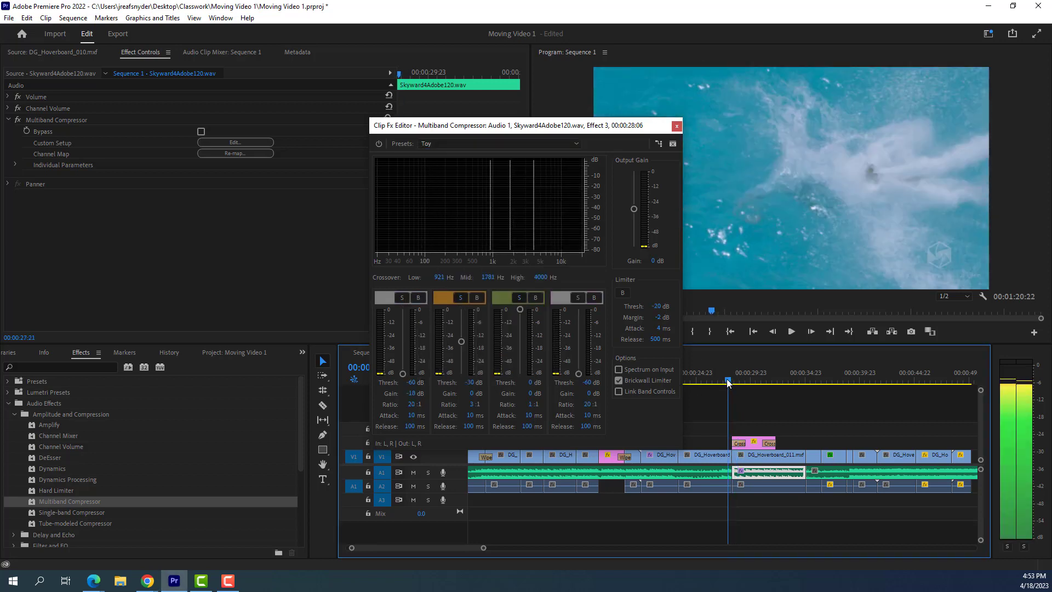
left_click(792, 331)
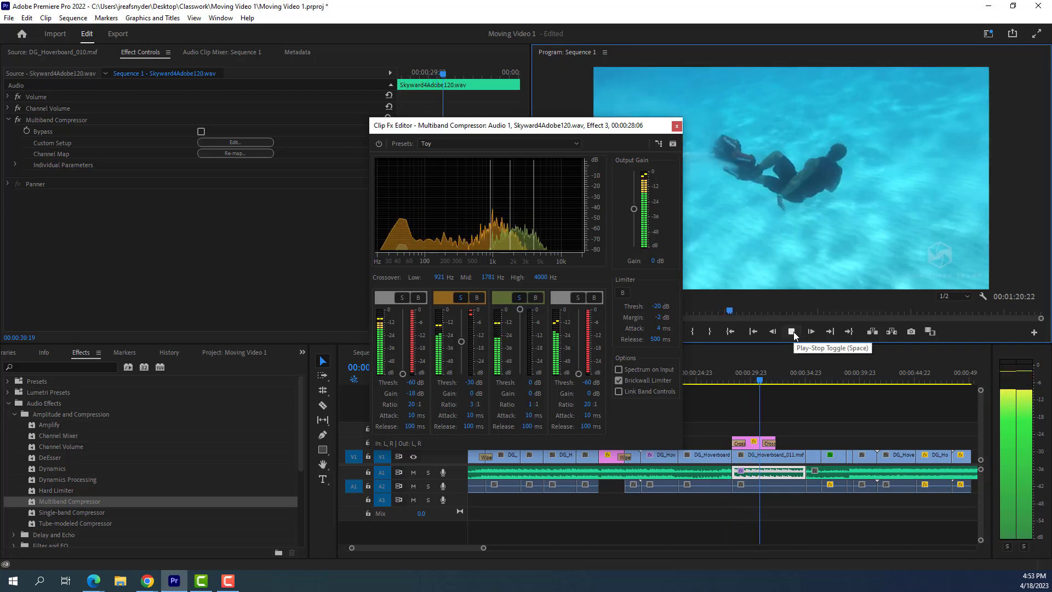
left_click(793, 331)
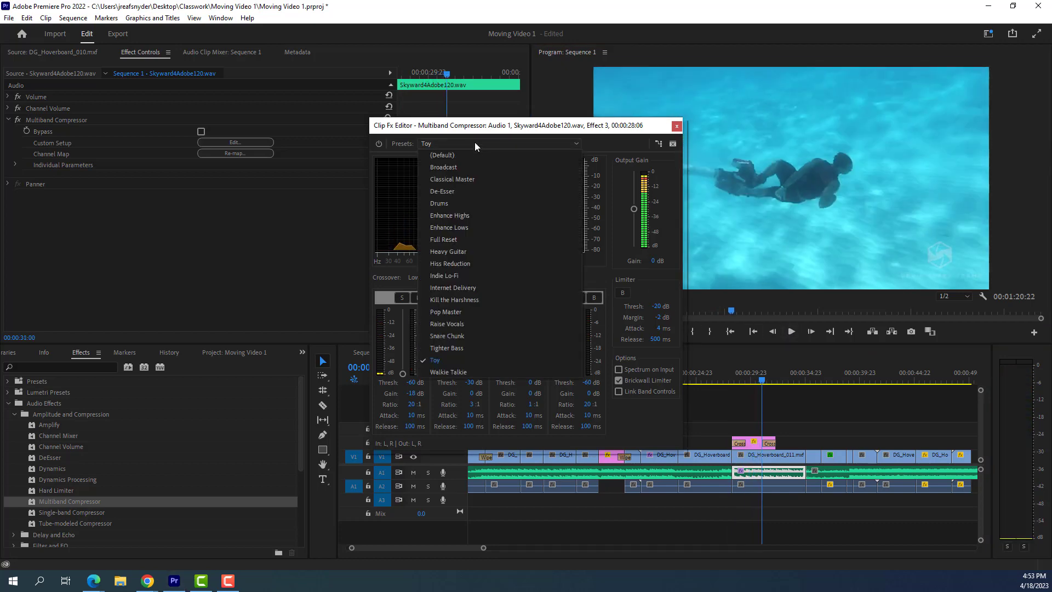
- Change the Multiband Compressor preset to Walkie Talkie, preview it from 00:00:29:07 to 00:00:32:10, and close the effect editor
left_click(462, 369)
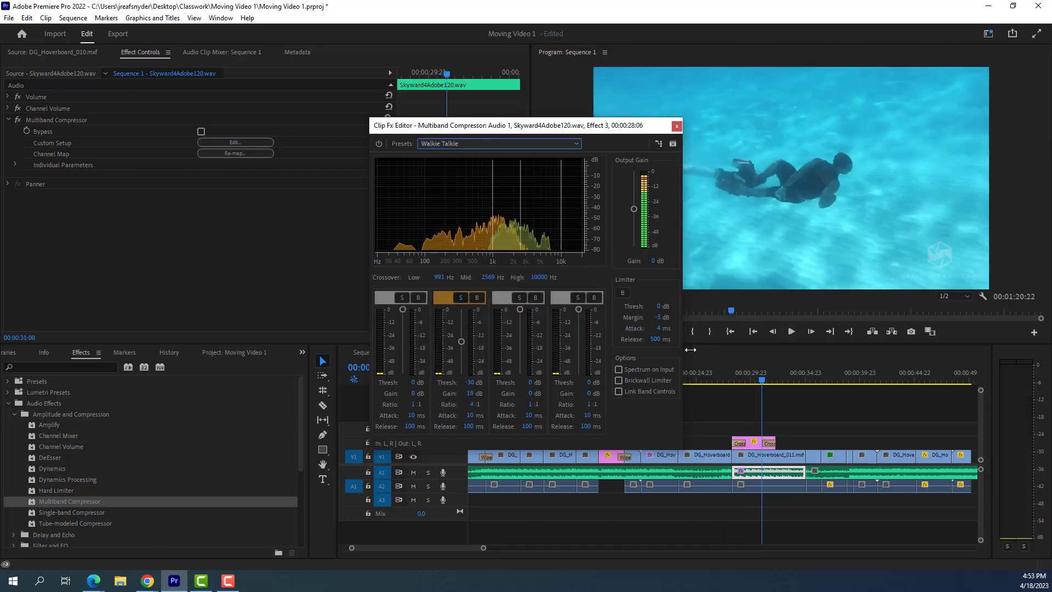
left_click(743, 375)
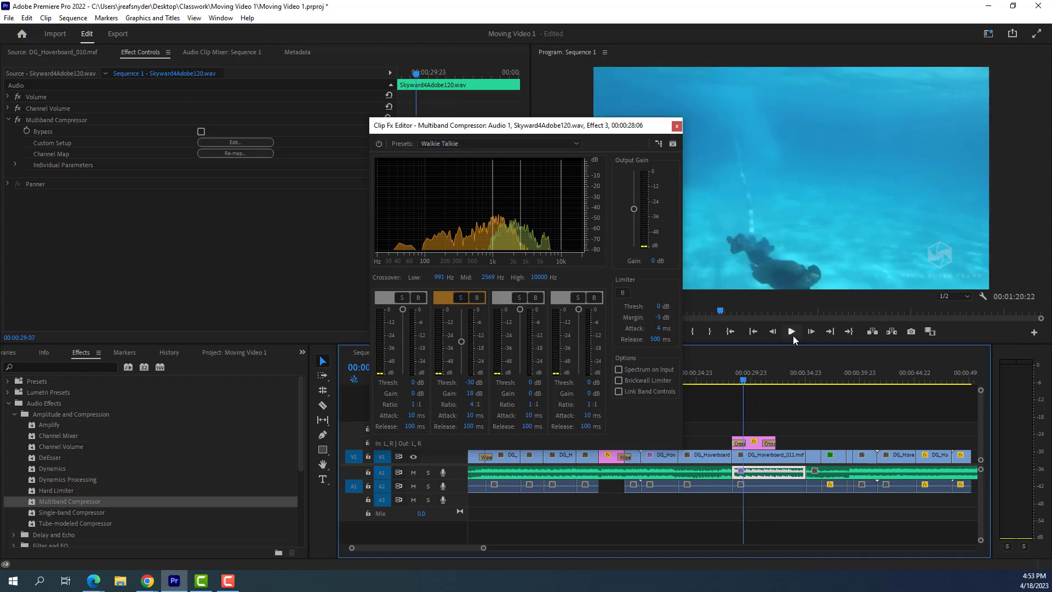
left_click(793, 334)
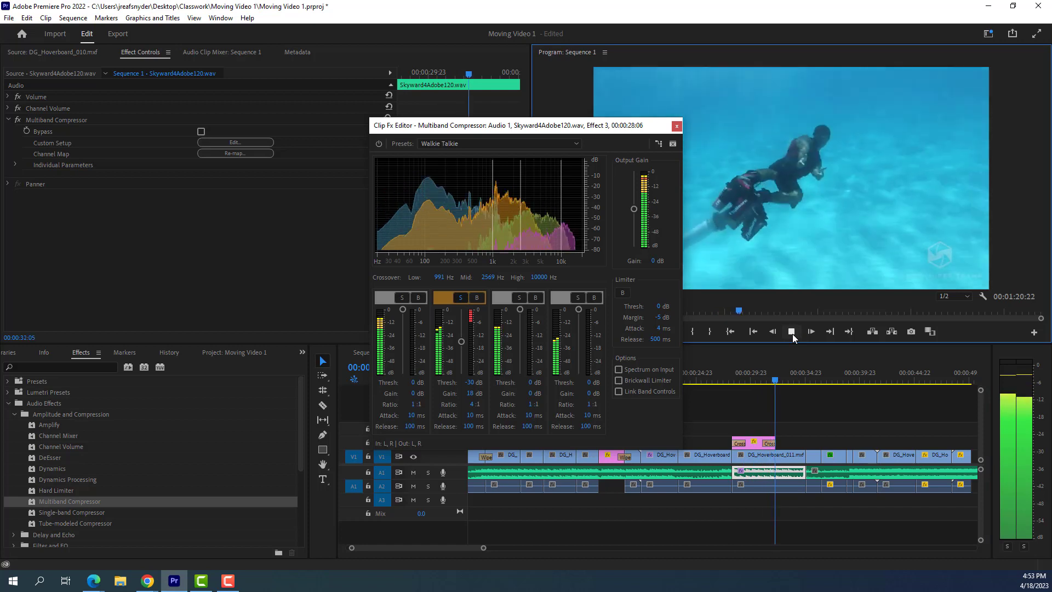
left_click(792, 333)
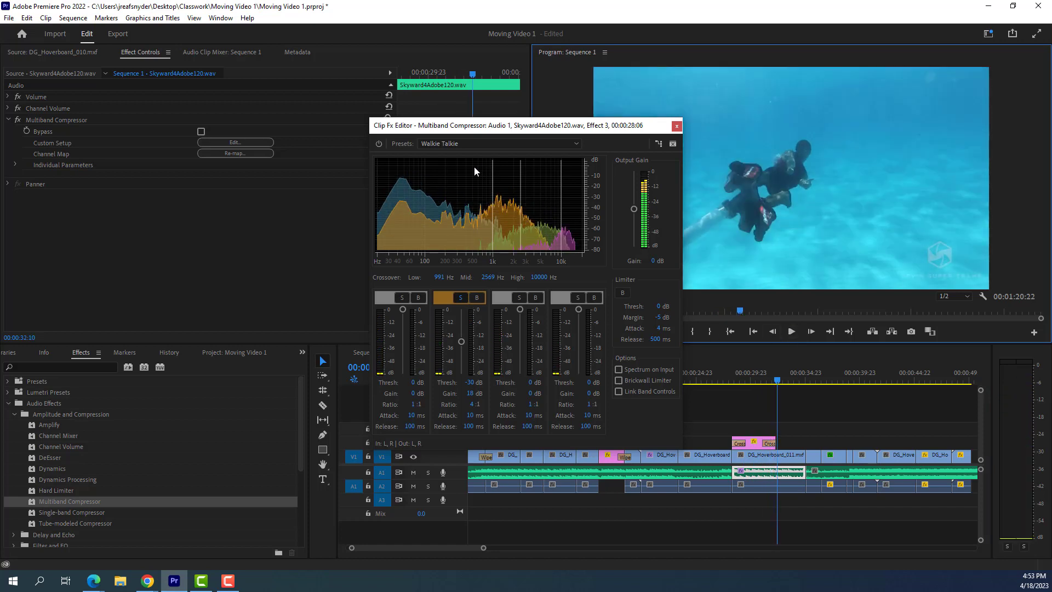
left_click(677, 127)
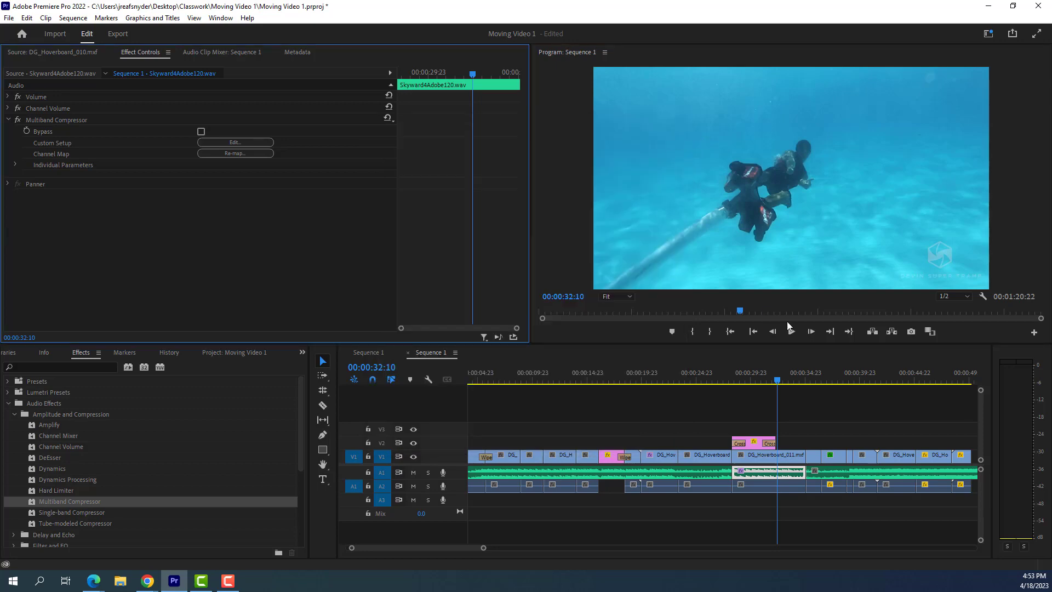
- Play the sequence from about 00:00:25 to 00:00:36:00 to review how the music enters and leaves the compressed section
left_click_drag(776, 381, 697, 387)
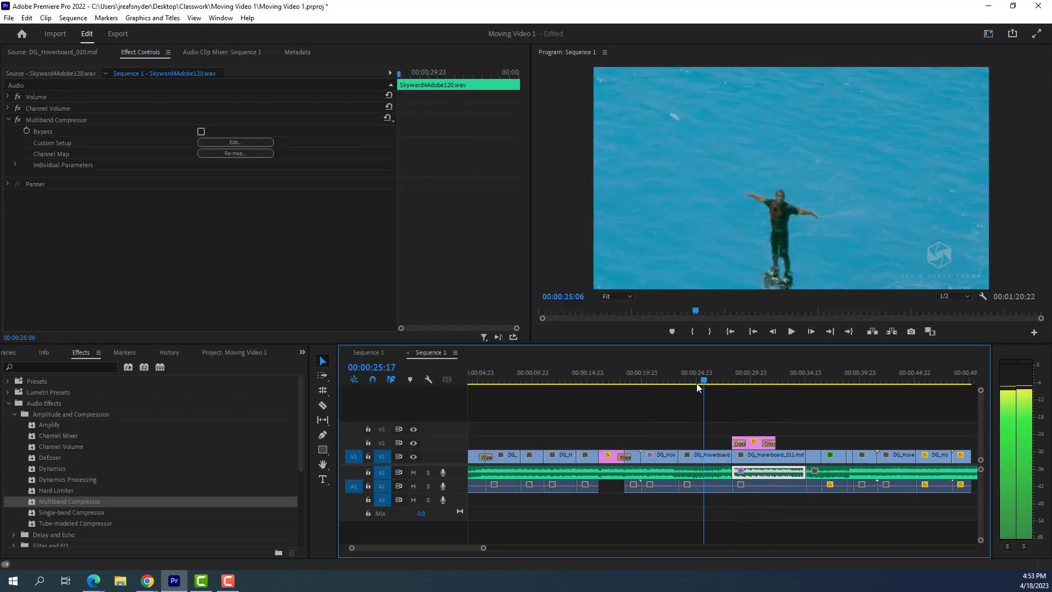
left_click(791, 331)
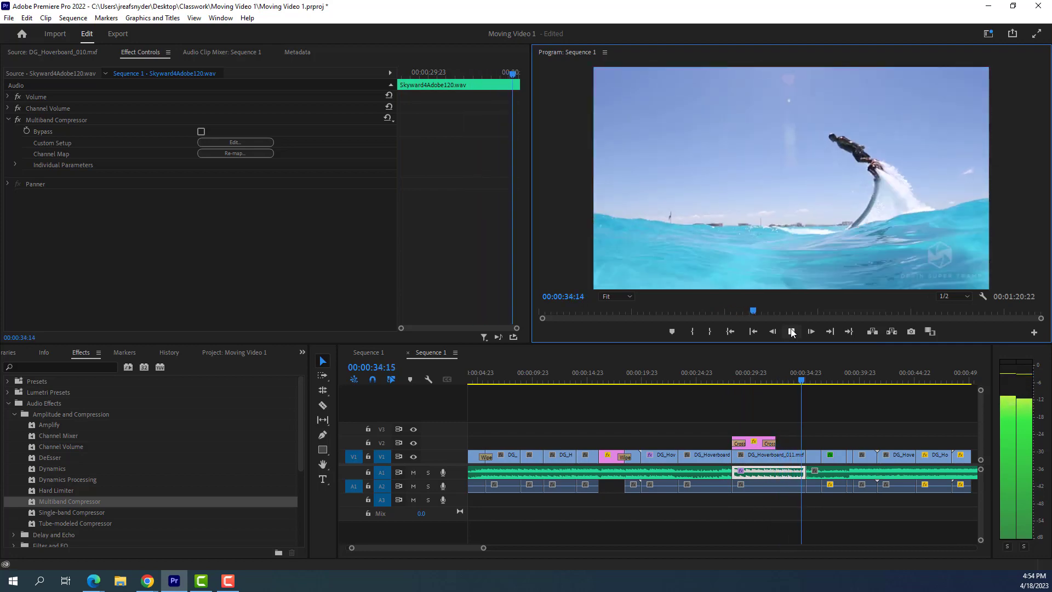
left_click(791, 332)
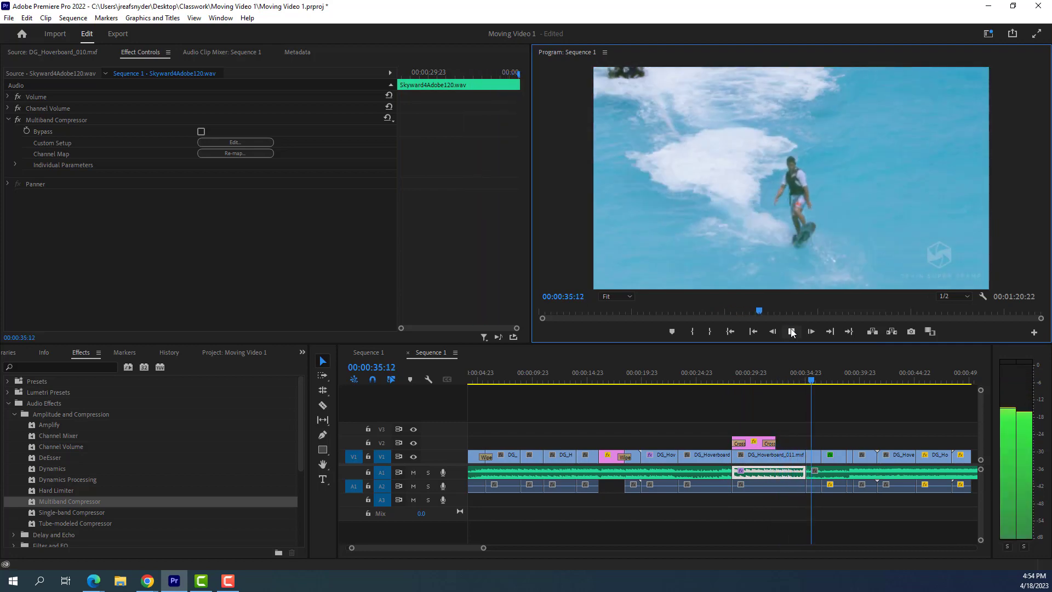
left_click(792, 331)
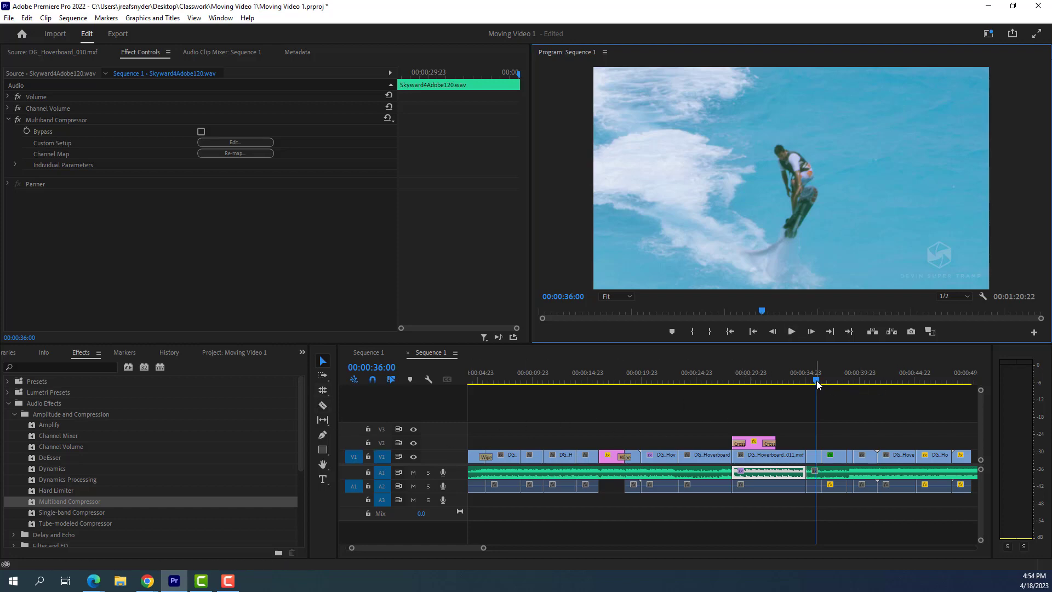
- Move the start of the compressed A1 music section earlier to 00:00:27:20 with the Rolling Edit tool
left_click_drag(821, 384, 727, 382)
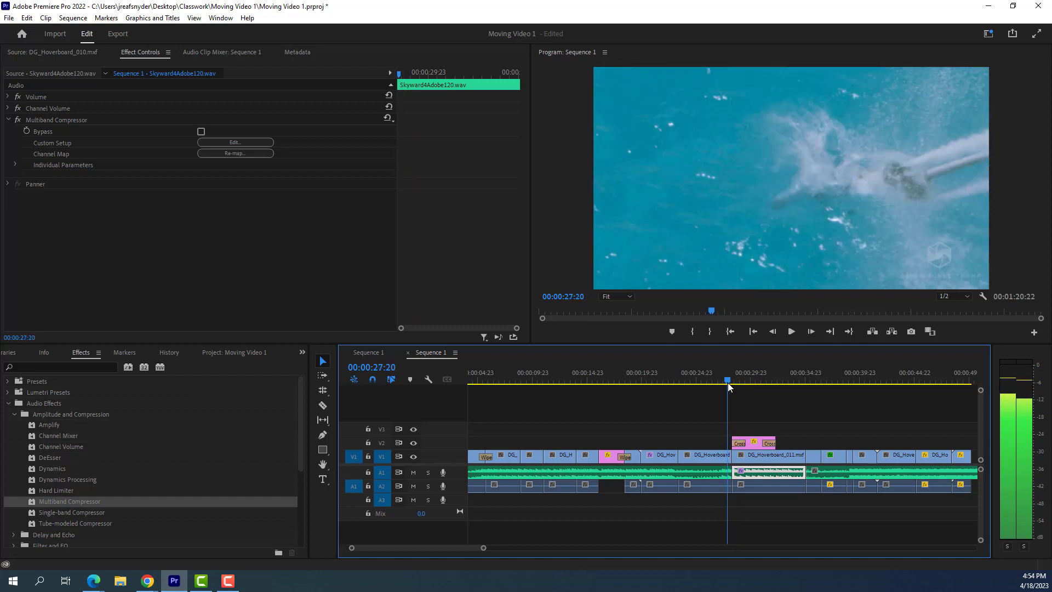
left_click(323, 391)
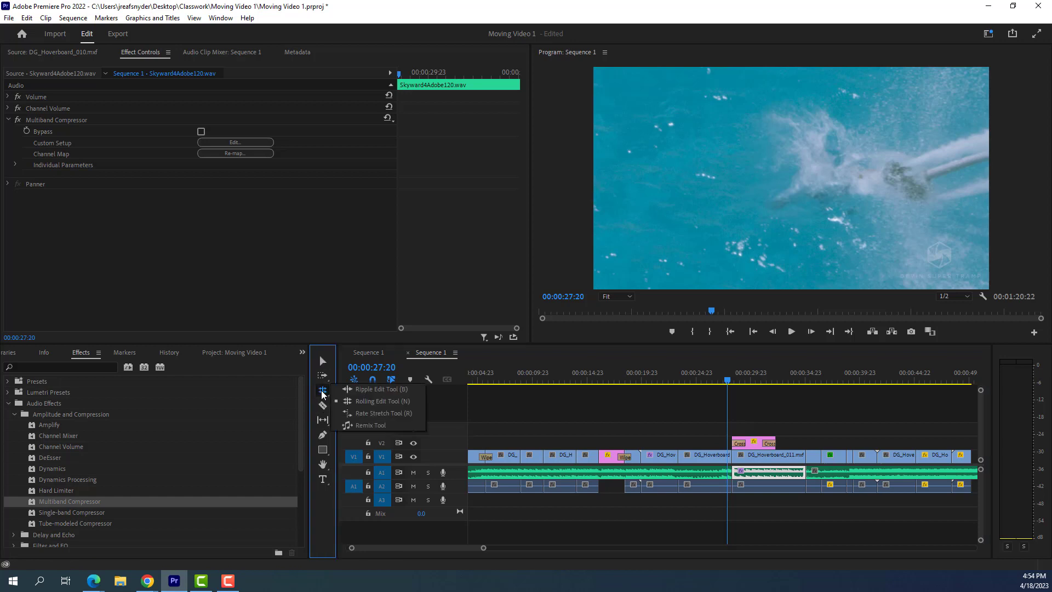
left_click(361, 402)
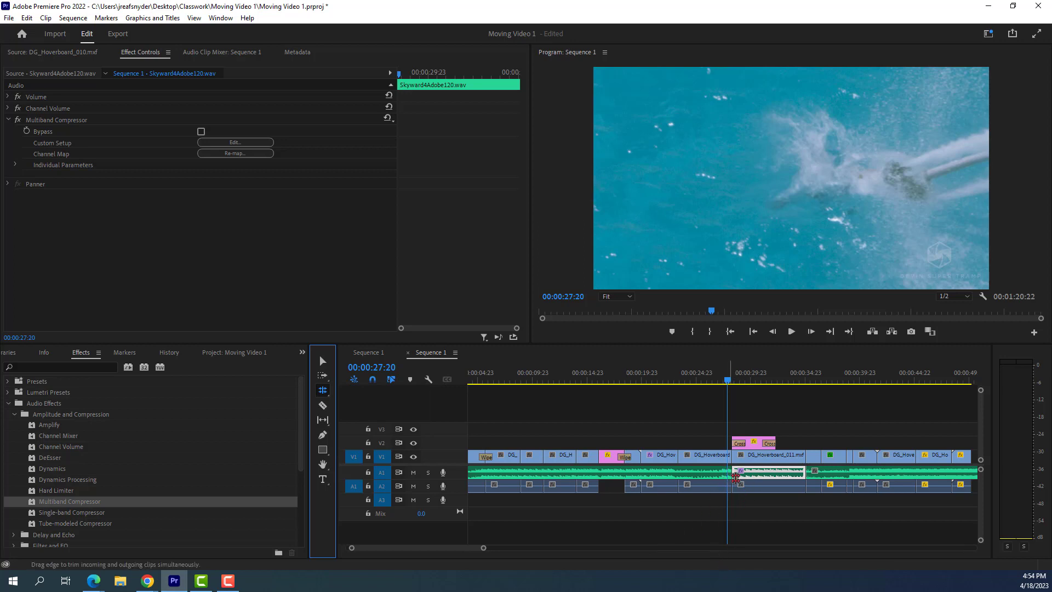
key("ctrl+s")
left_click_drag(733, 474, 728, 475)
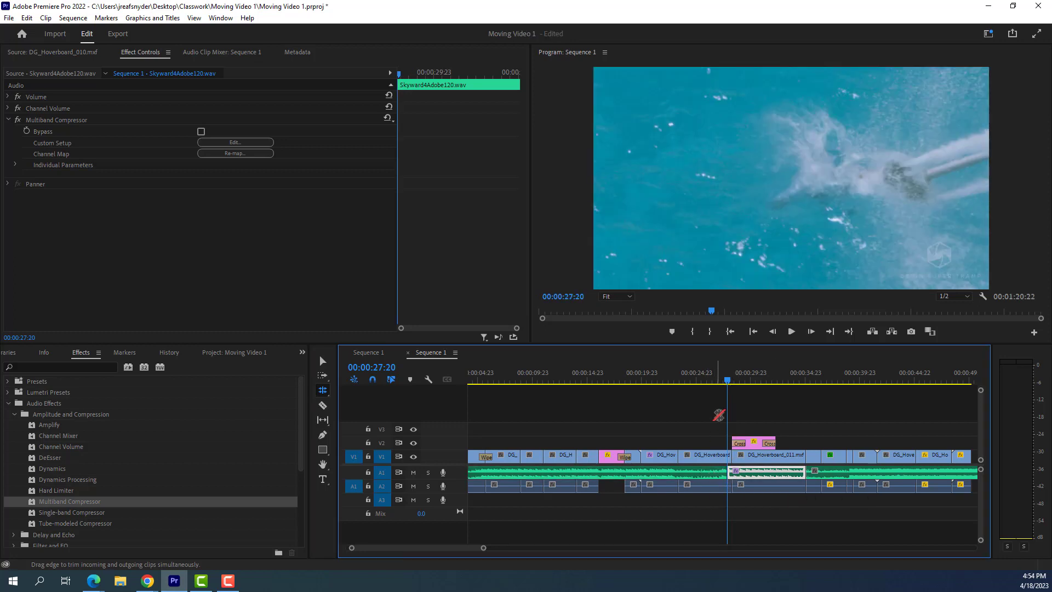
- Play from 00:00:27:09 through the underwater shot and roll the end of the compressed A1 music section back to 00:00:33:17
left_click(722, 379)
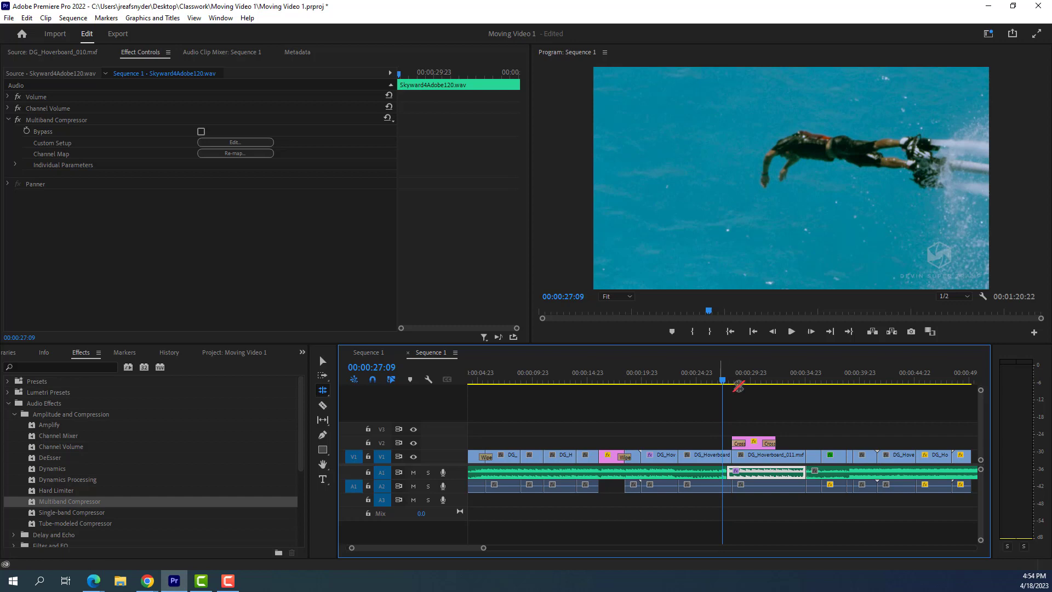
left_click(790, 333)
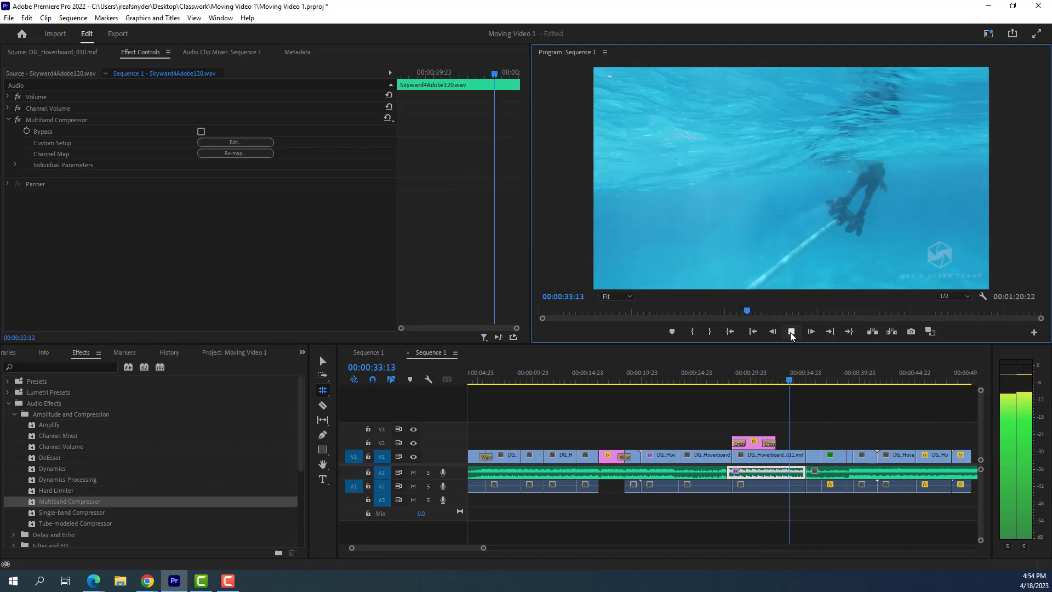
key("space")
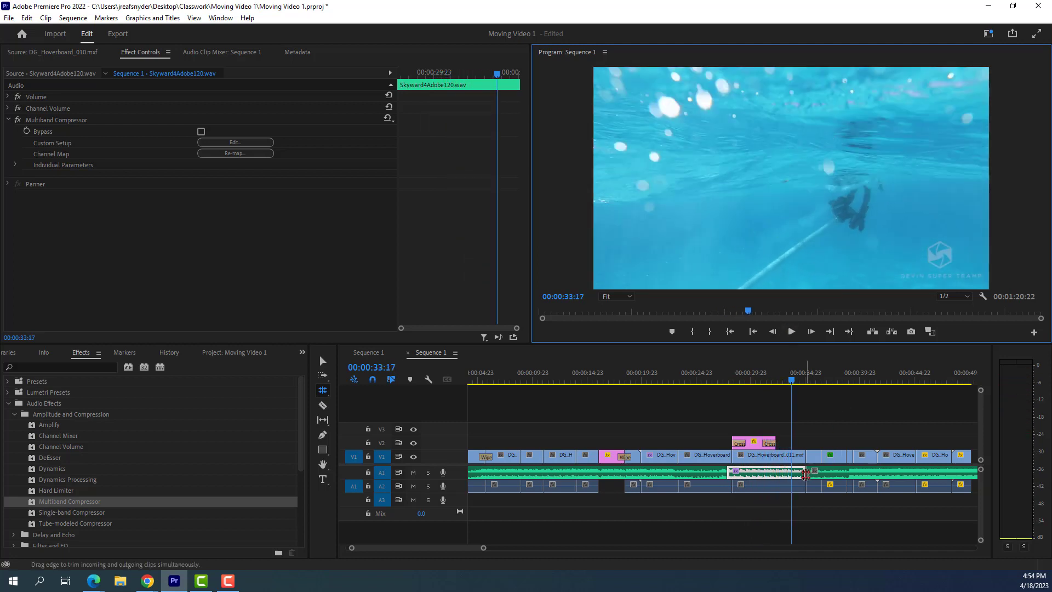
left_click_drag(803, 471, 791, 471)
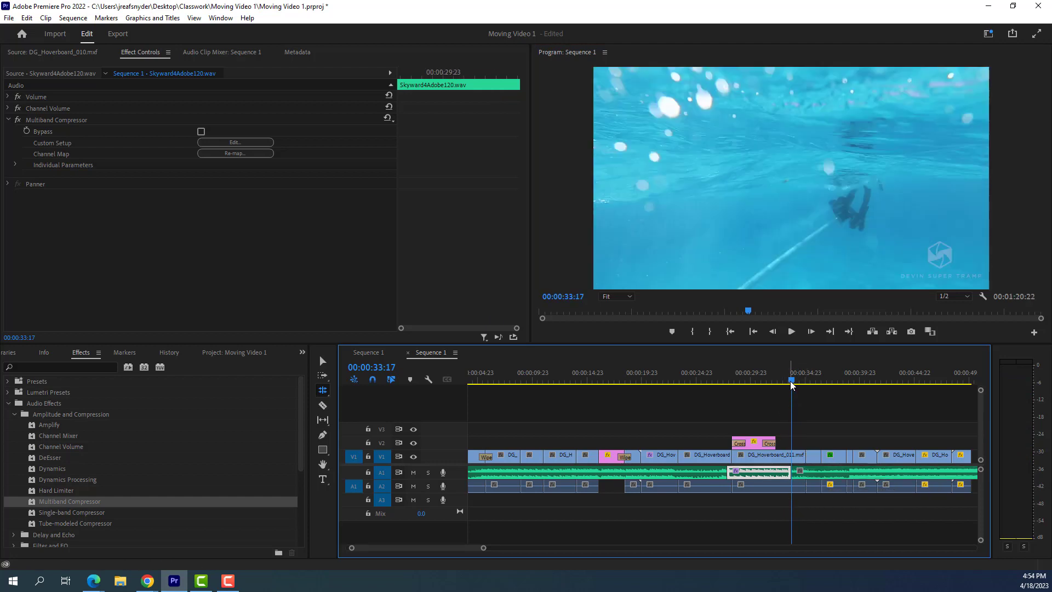
- Play the sequence from 00:00:27:07 to 00:00:51:12 to review the retimed compressed section and the rest of the edit
left_click_drag(791, 384, 721, 383)
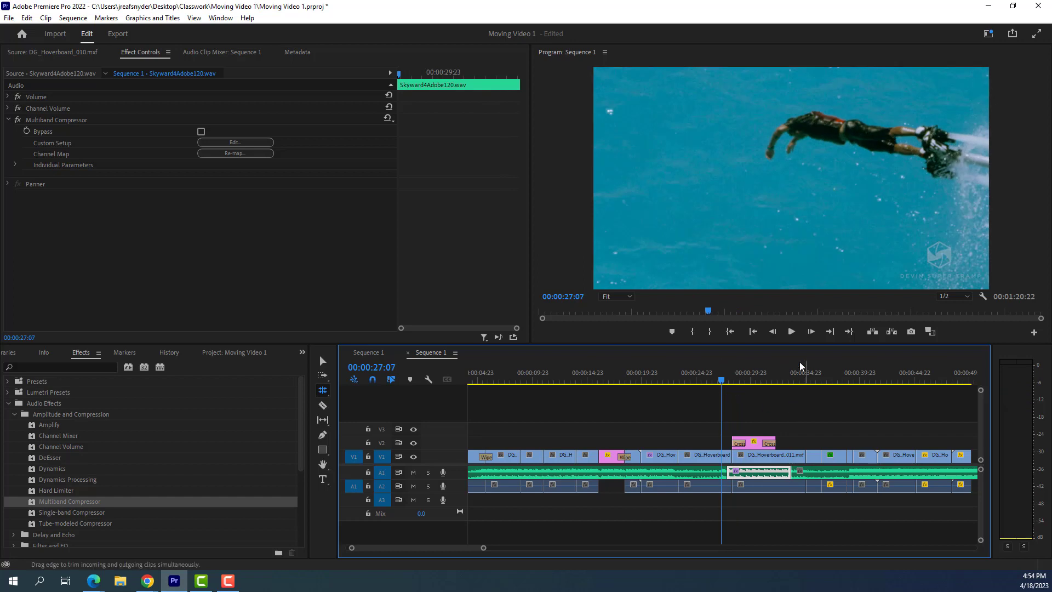
left_click(790, 332)
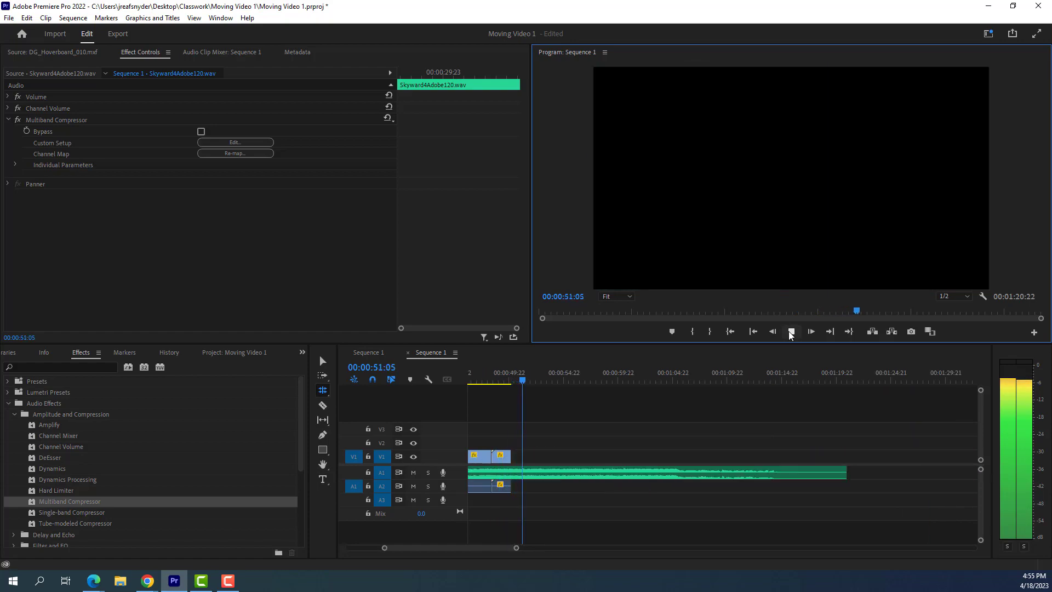
left_click(789, 332)
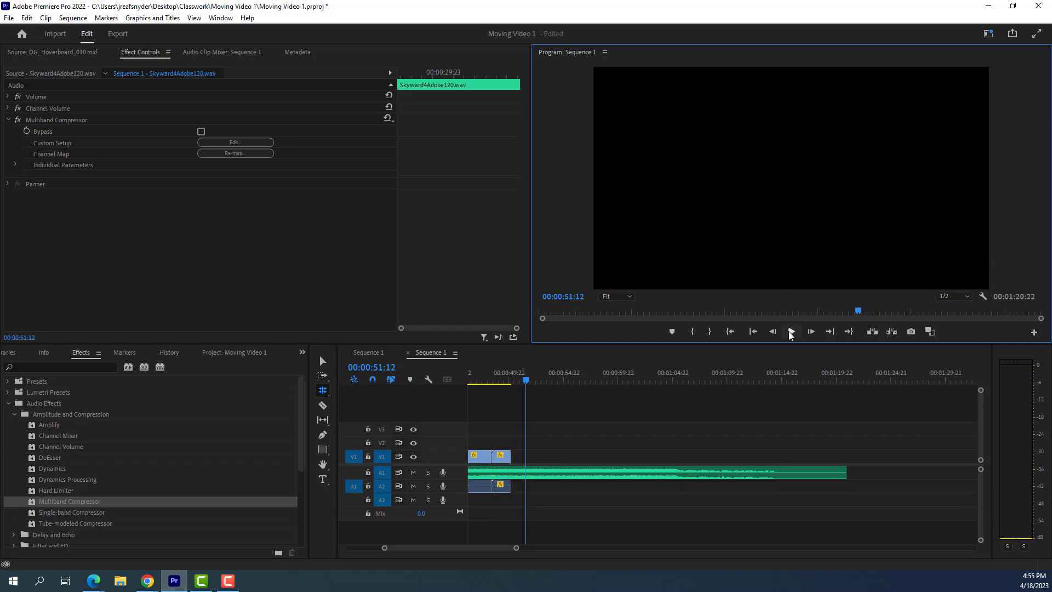
- Check the Part 3 audio requirements in the Chrome assignment page, and review the Multiband Compressor preset list in Premiere Pro
left_click(988, 6)
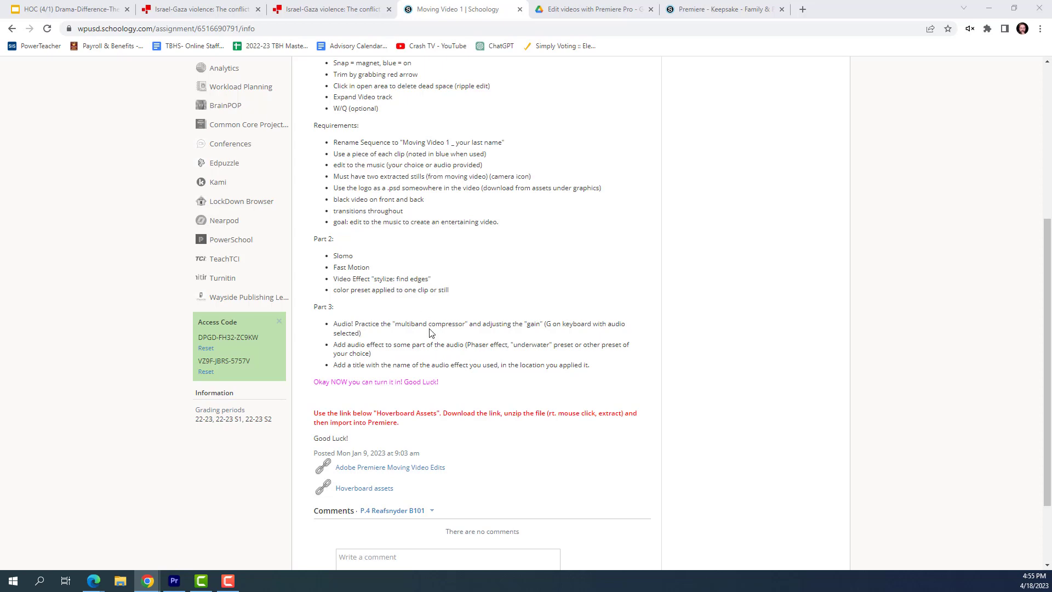
left_click(174, 581)
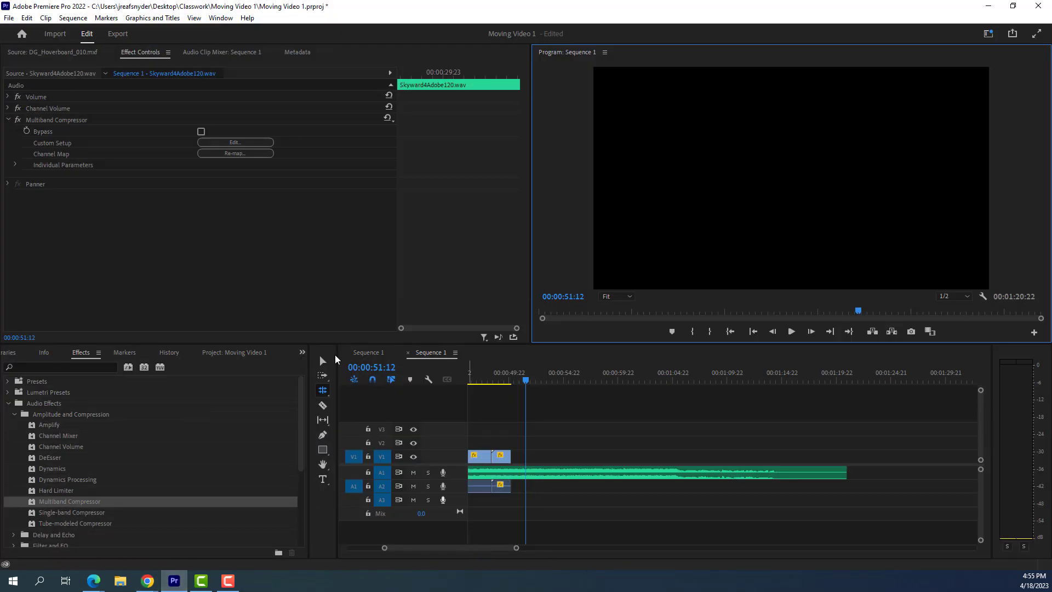
left_click(242, 142)
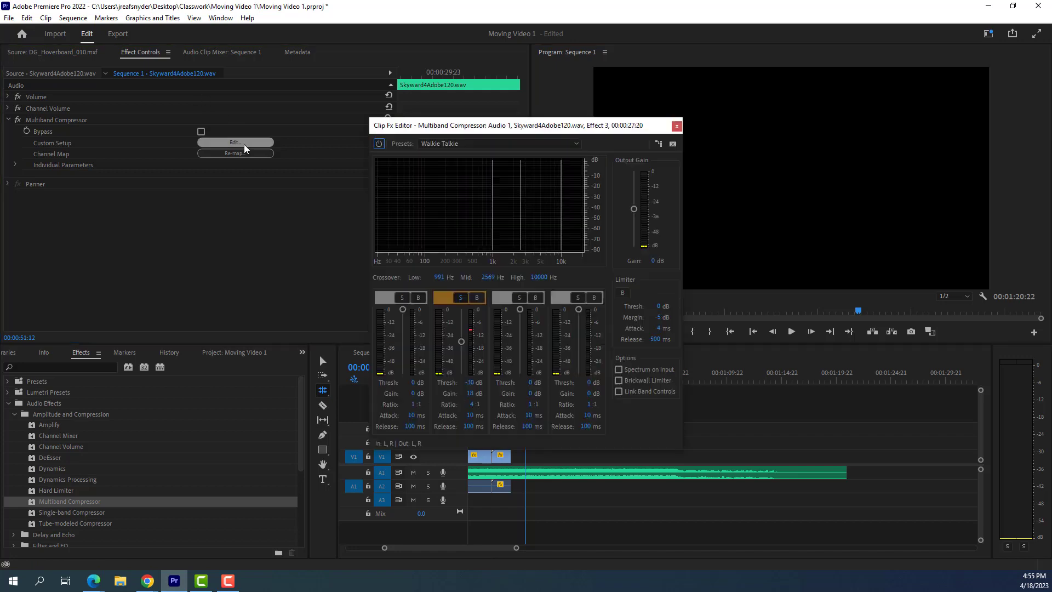
left_click(498, 141)
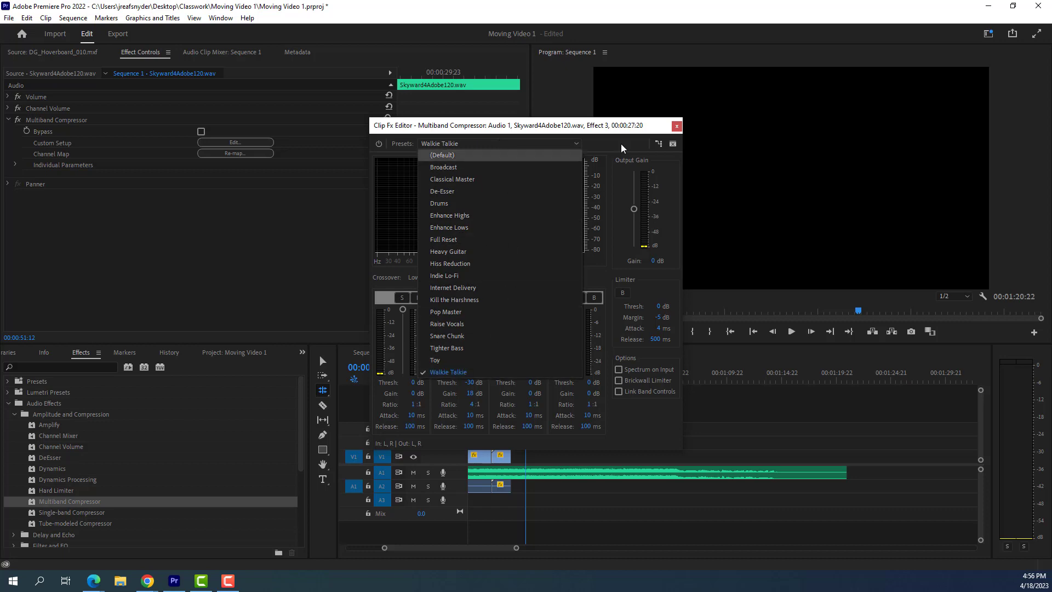
left_click(676, 127)
left_click(676, 127)
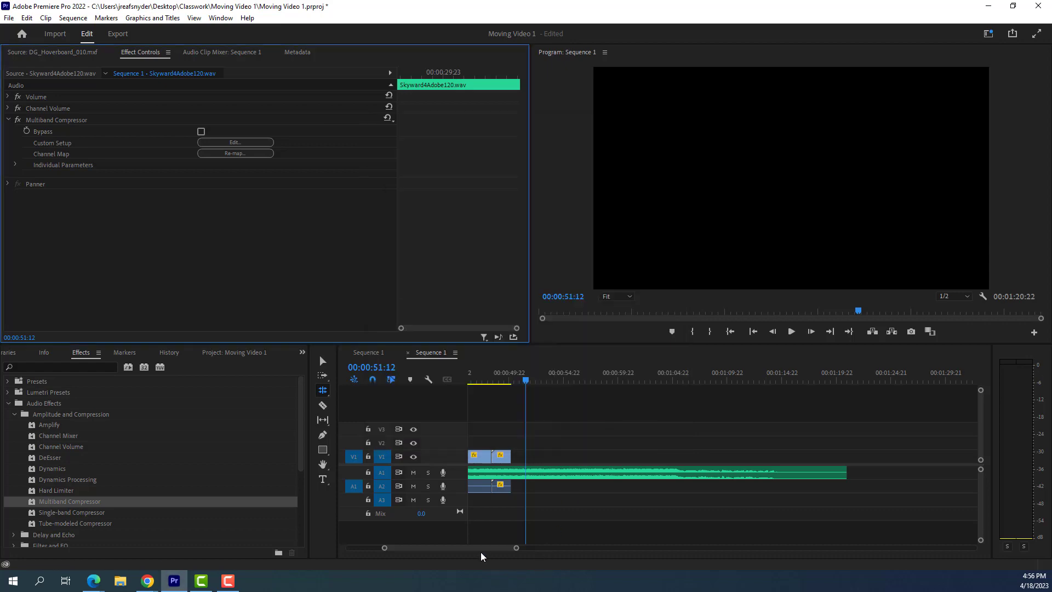
- Reread the assignment's Part 3 title requirement in Chrome and return to the underwater section of the sequence in Premiere Pro
left_click_drag(482, 548, 435, 548)
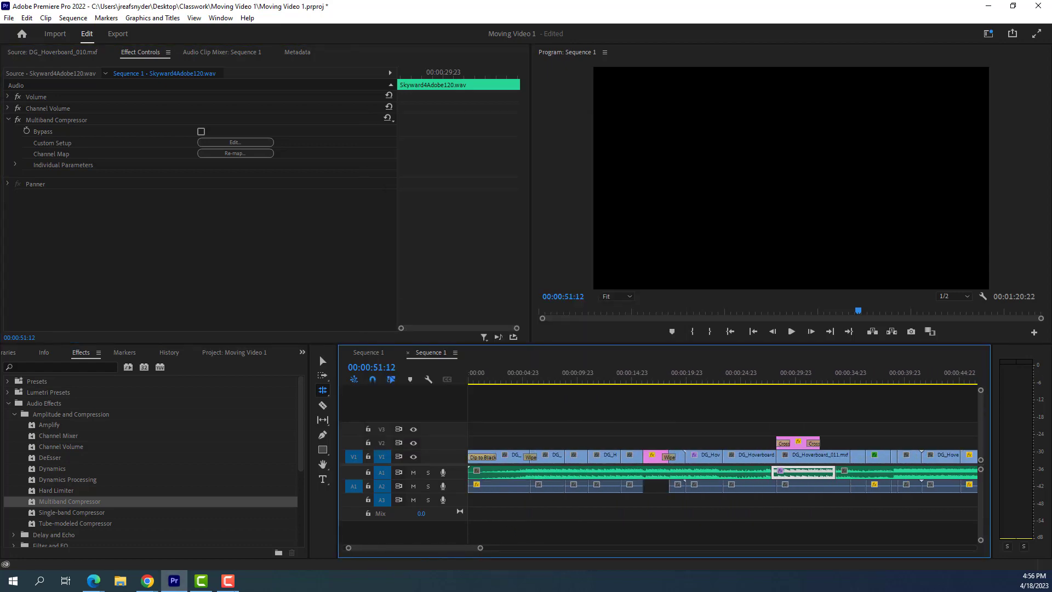
mouse_move(148, 584)
left_click(219, 537)
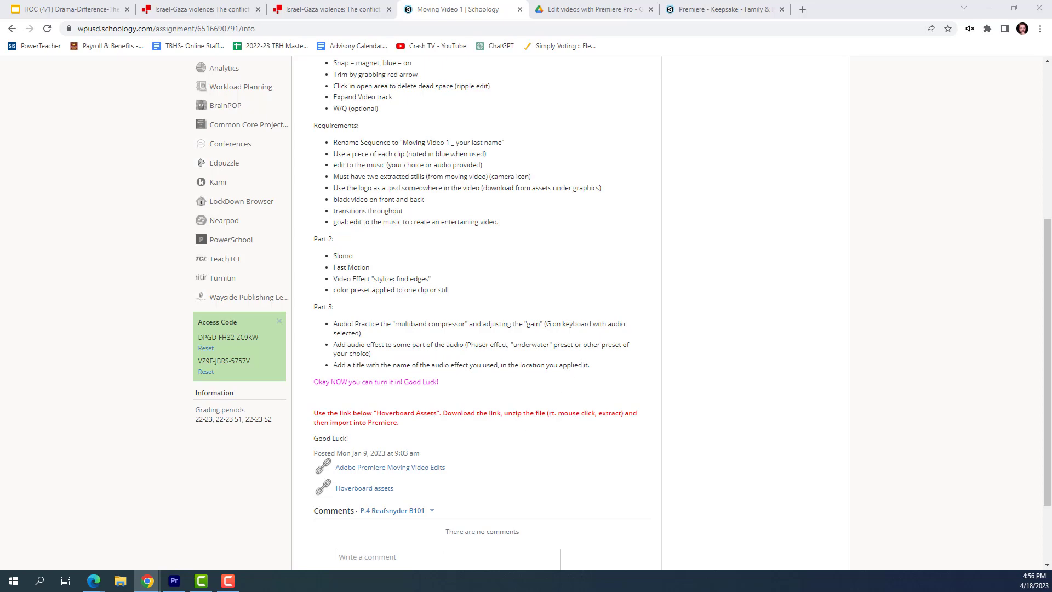
left_click(175, 581)
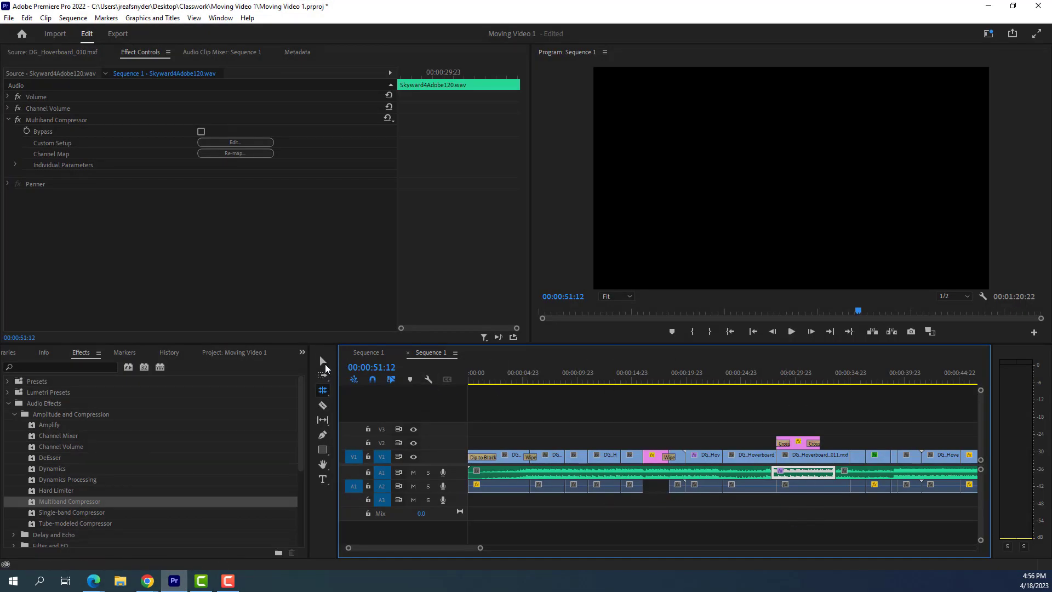
- Add a text title reading "Walkie Talkie Effect" over the underwater shot at 00:00:29:22
left_click_drag(821, 376, 797, 376)
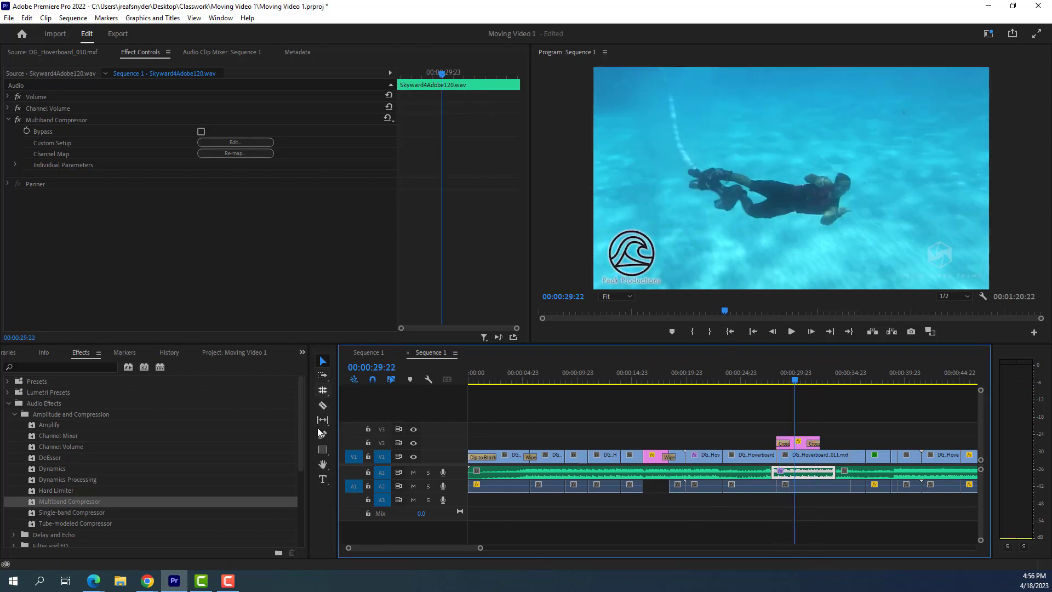
left_click(323, 480)
left_click(753, 246)
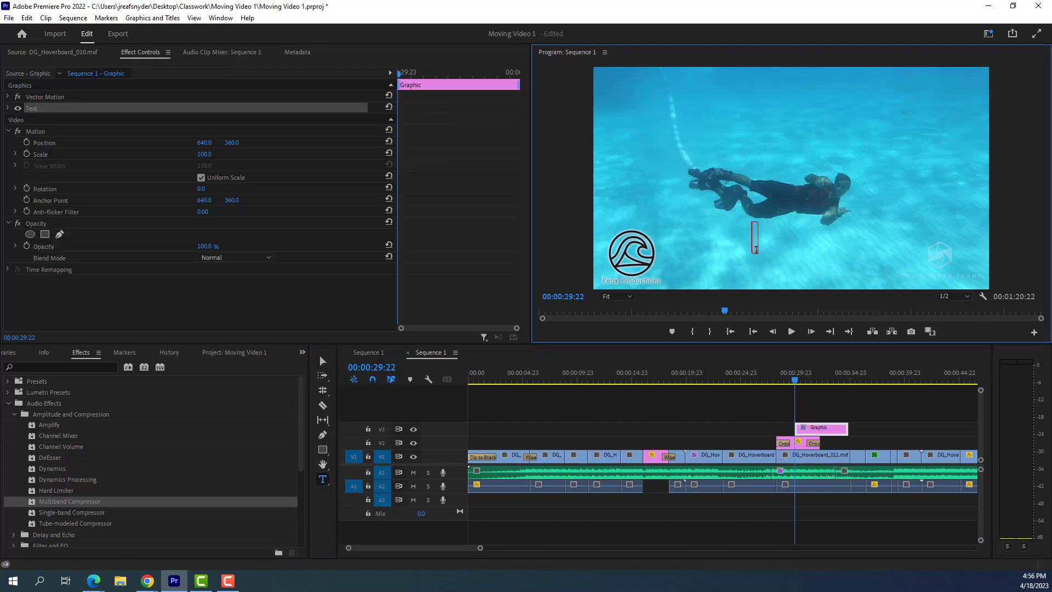
type("Wal")
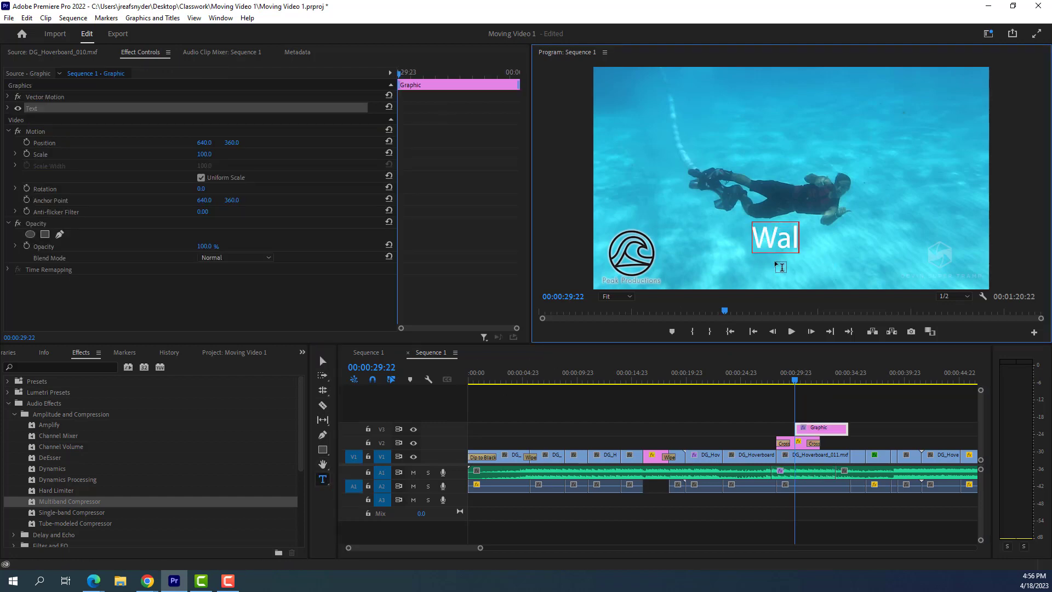
type("kie Talkie")
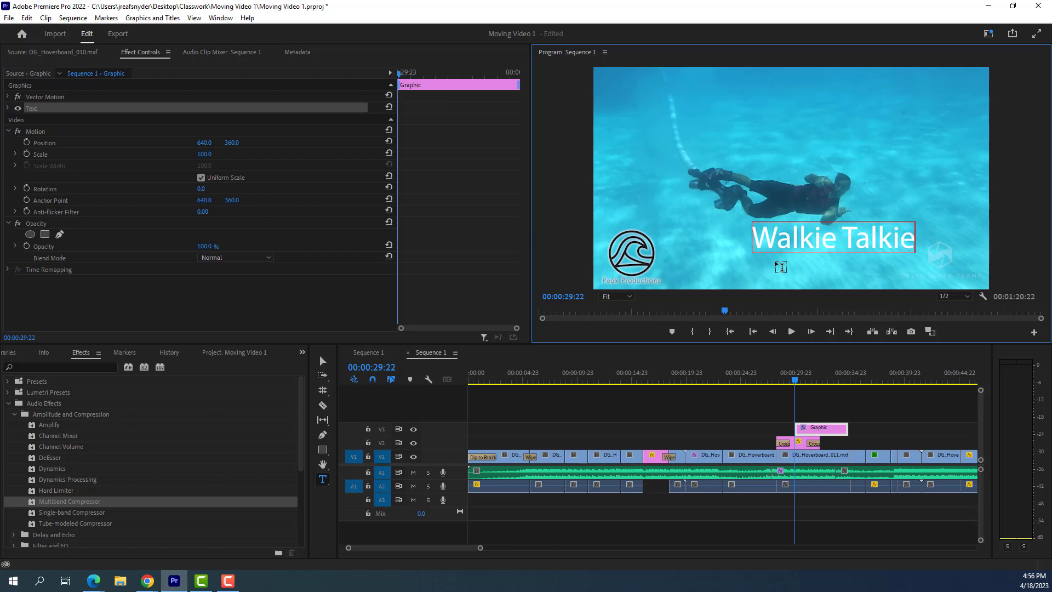
type(" Effect")
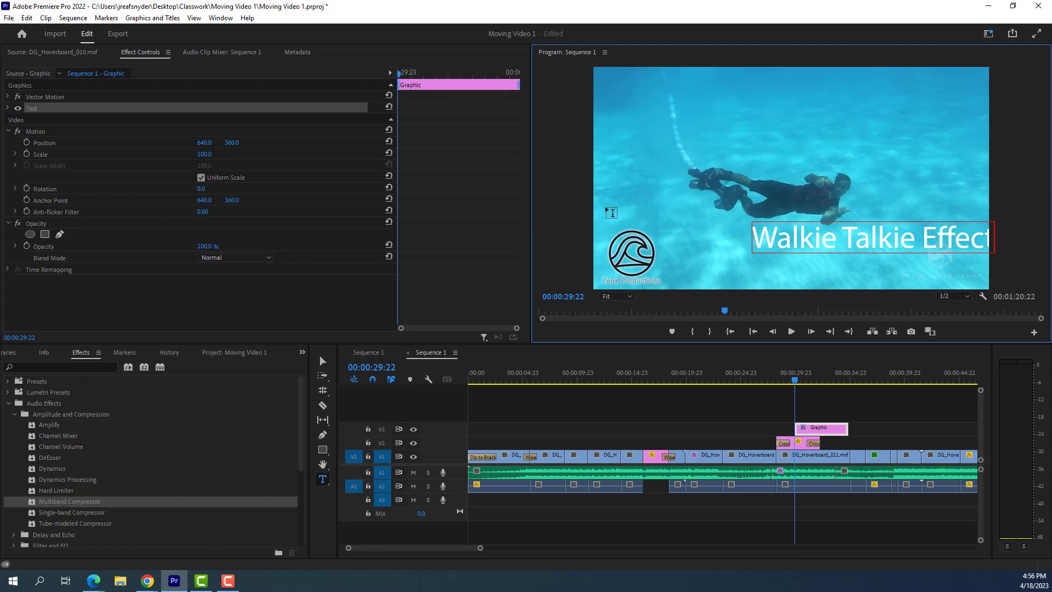
- Move the "Walkie Talkie Effect" title fully inside the frame's lower-right area, beside the logo, and deselect it
left_click(322, 362)
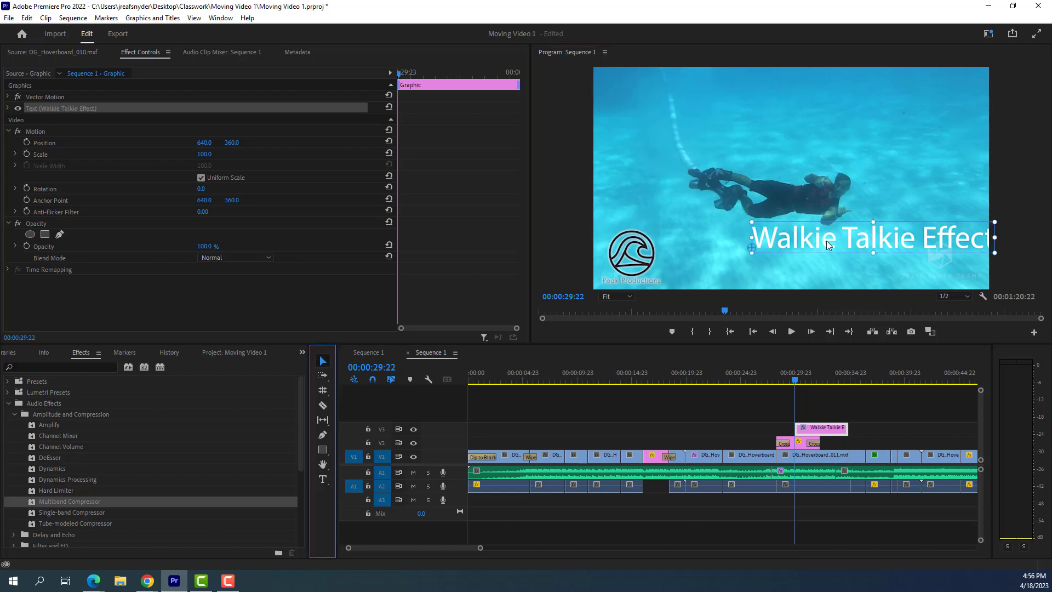
left_click_drag(828, 245, 812, 276)
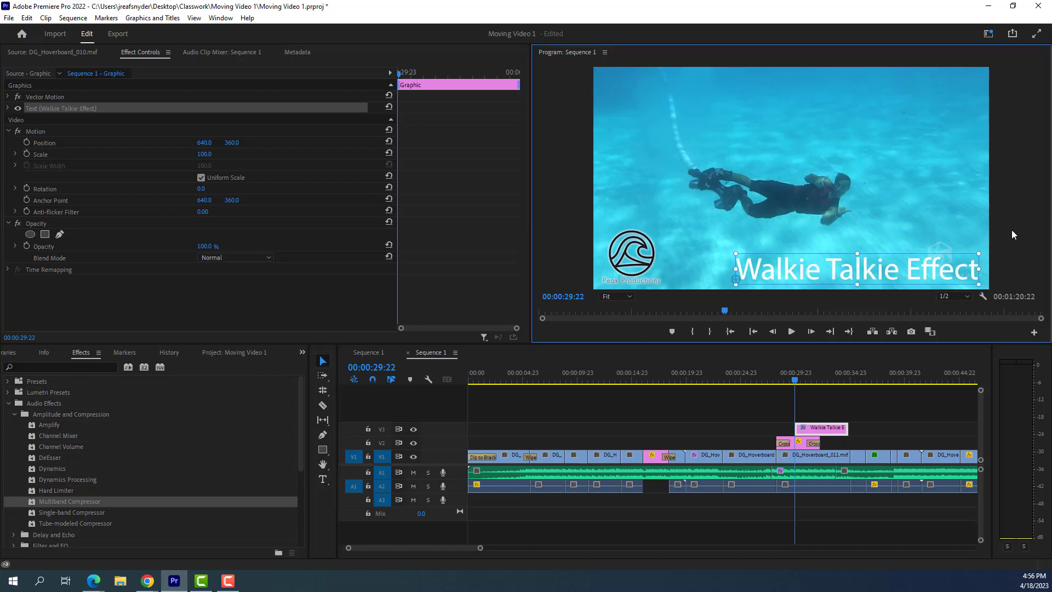
left_click(1013, 233)
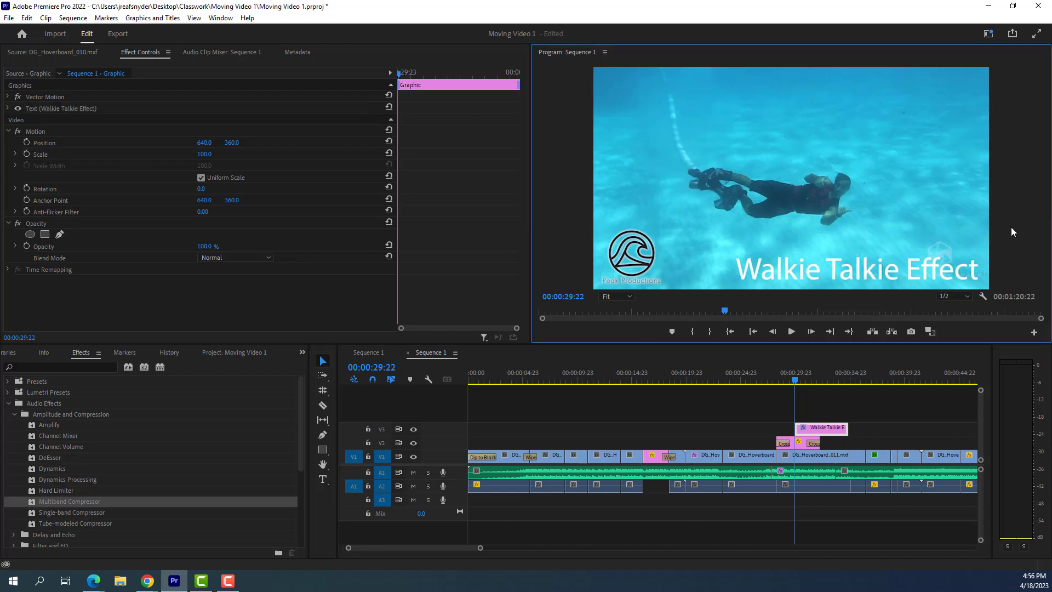